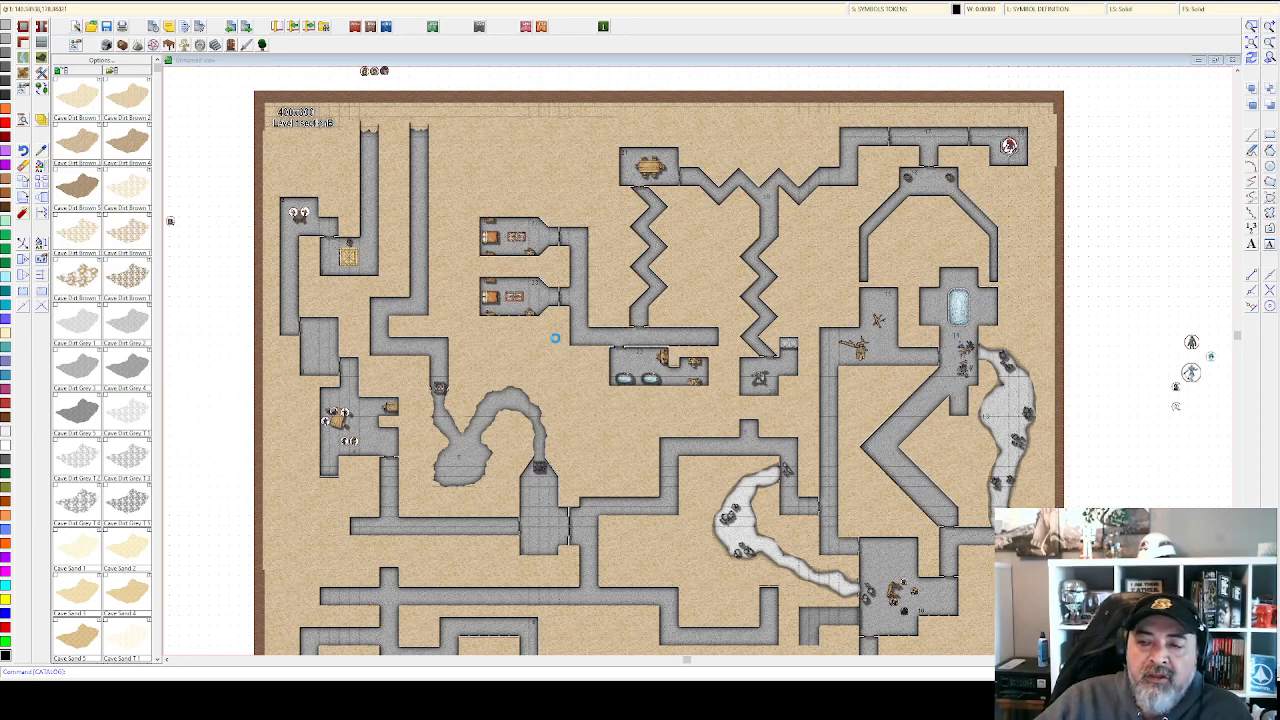
Examine the layout of the finished Level 1 dungeon map, including its rooms, corridors and caves.
{"action": "scroll", "coordinate": [500, 388], "scroll_direction": "up", "scroll_amount": 1}
{"action": "scroll", "coordinate": [331, 207], "scroll_direction": "up", "scroll_amount": 1}
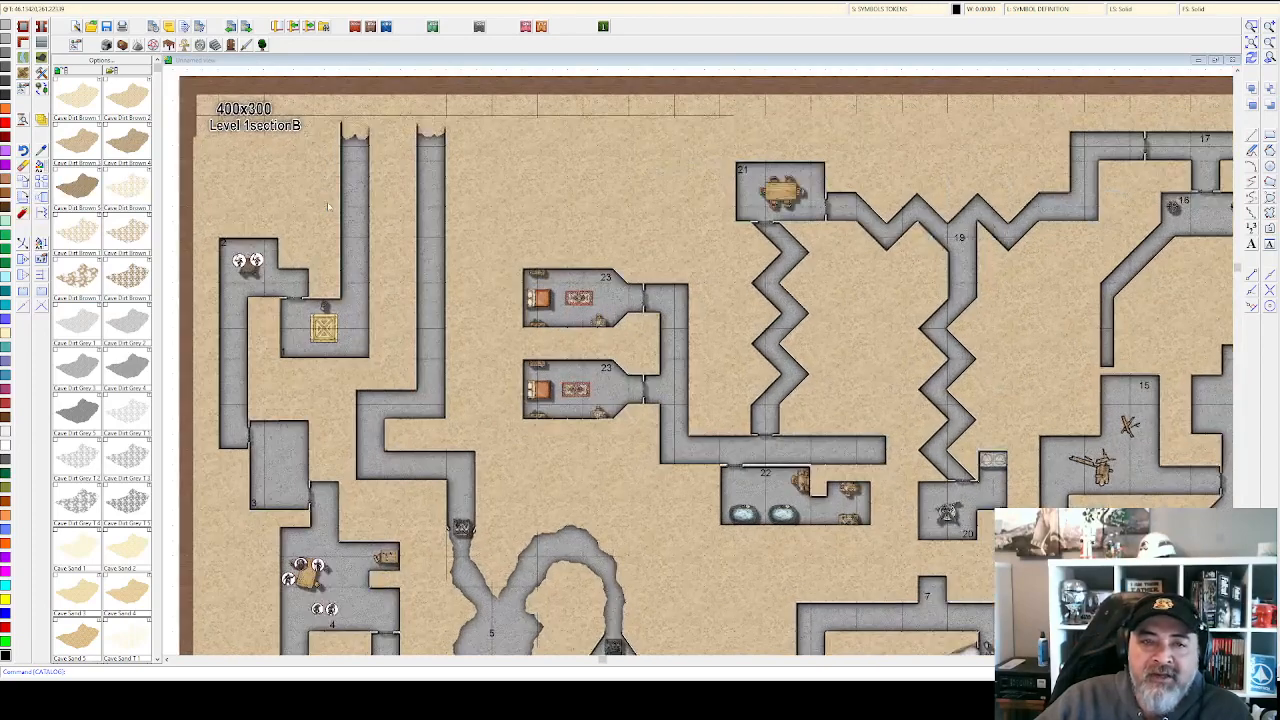
{"action": "scroll", "coordinate": [430, 300], "scroll_direction": "down", "scroll_amount": 1}
{"action": "middle_click", "coordinate": [772, 489]}
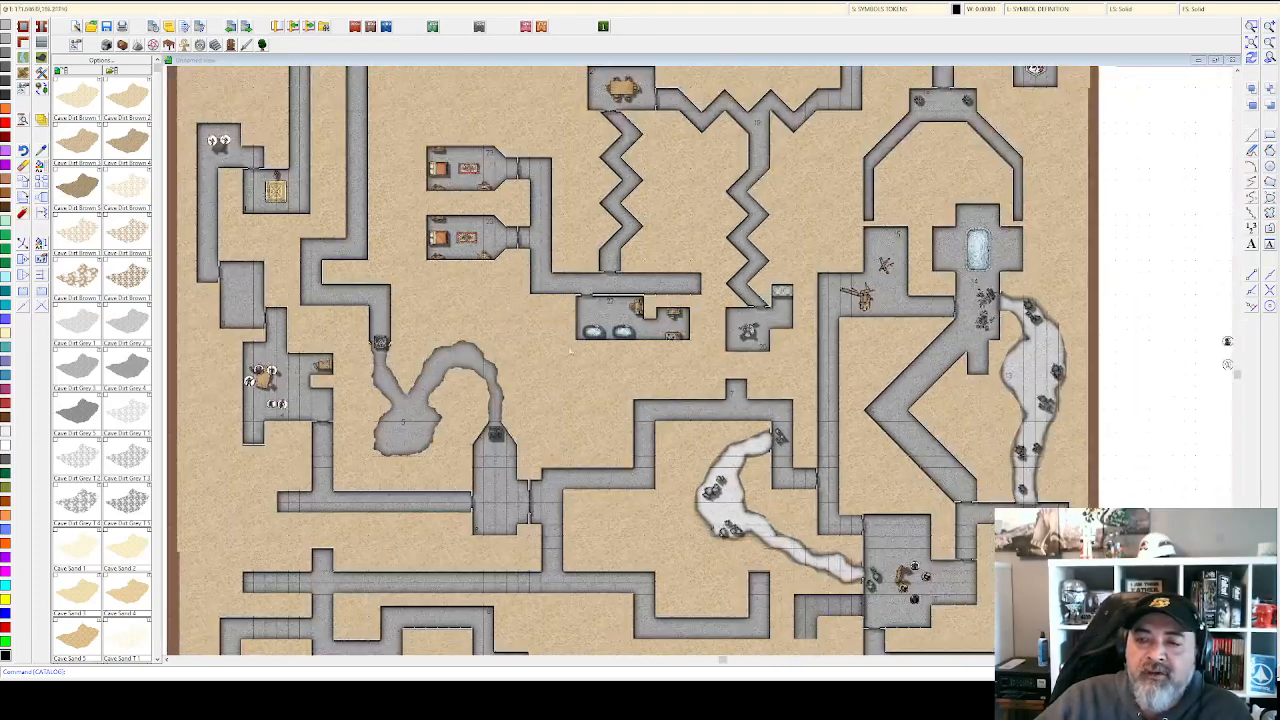
{"action": "scroll", "coordinate": [569, 350], "scroll_direction": "down", "scroll_amount": 1}
{"action": "middle_click", "coordinate": [667, 363]}
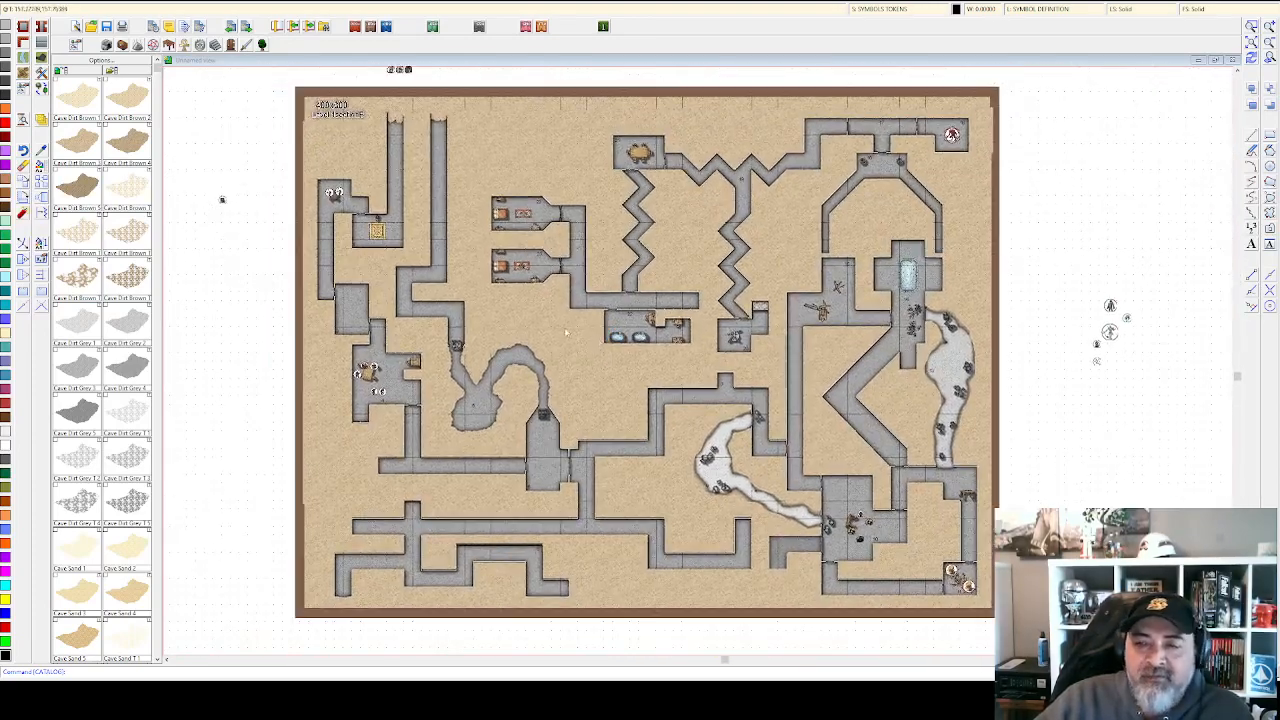
{"action": "scroll", "coordinate": [752, 282], "scroll_direction": "up", "scroll_amount": 1}
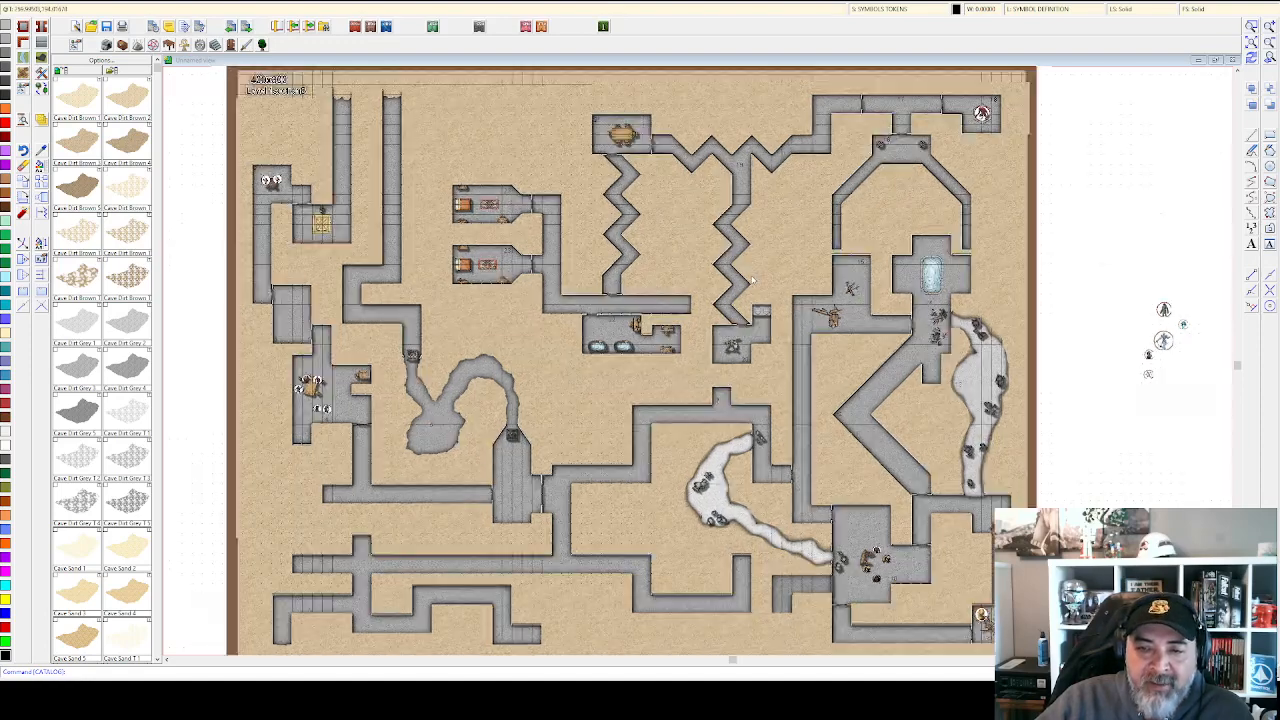
{"action": "scroll", "coordinate": [752, 282], "scroll_direction": "down", "scroll_amount": 1}
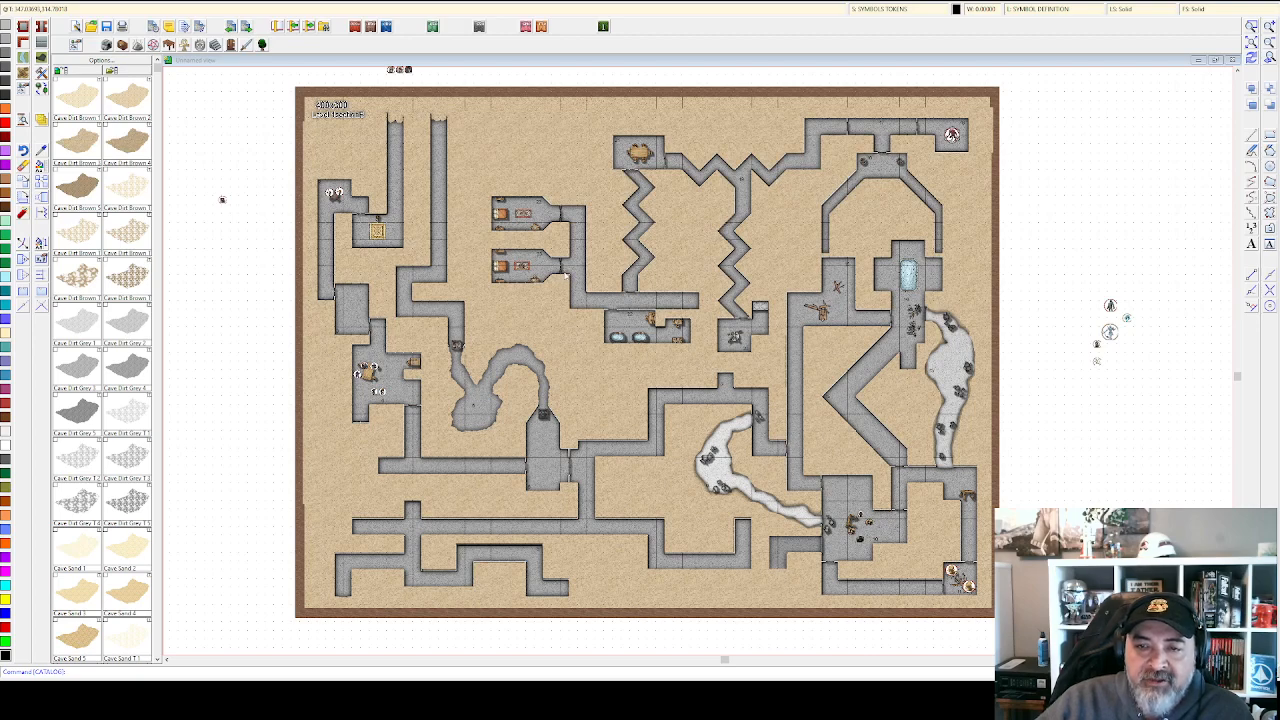
{"action": "scroll", "coordinate": [600, 434], "scroll_direction": "up", "scroll_amount": 1}
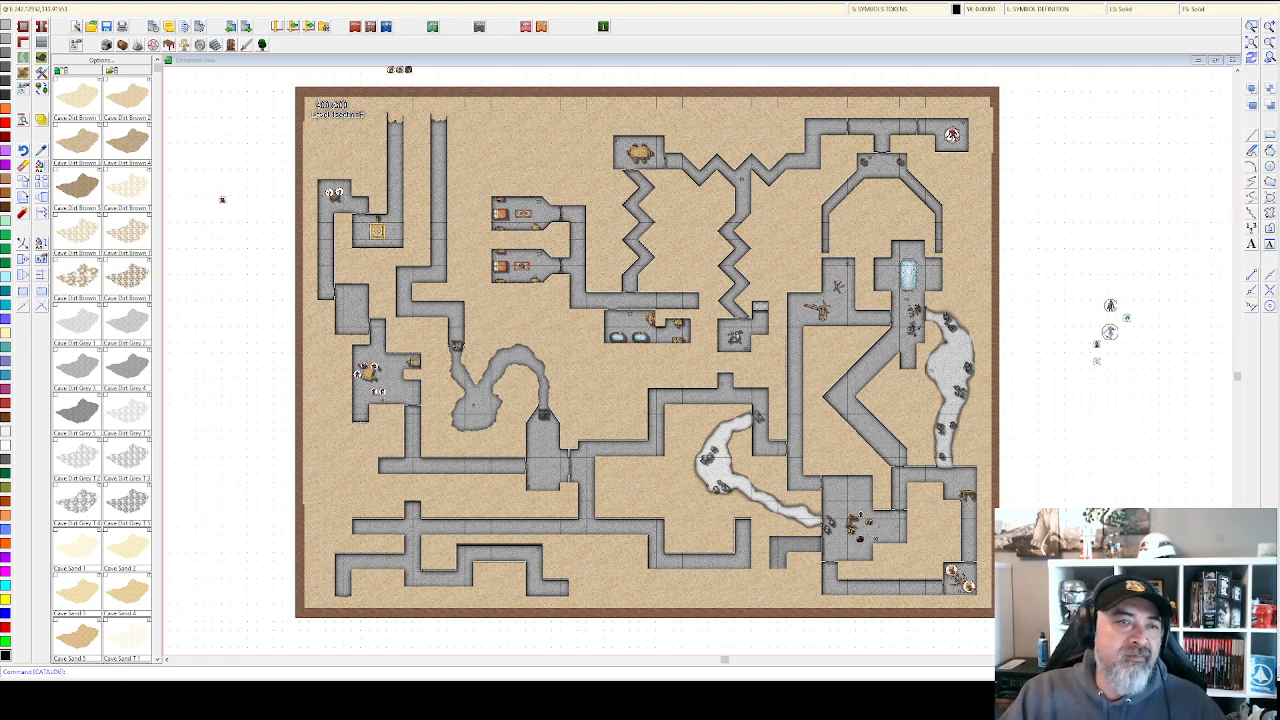
Bring up a blank square dungeon map with a grey floor background and a wooden border.
{"action": "left_click", "coordinate": [22, 13]}
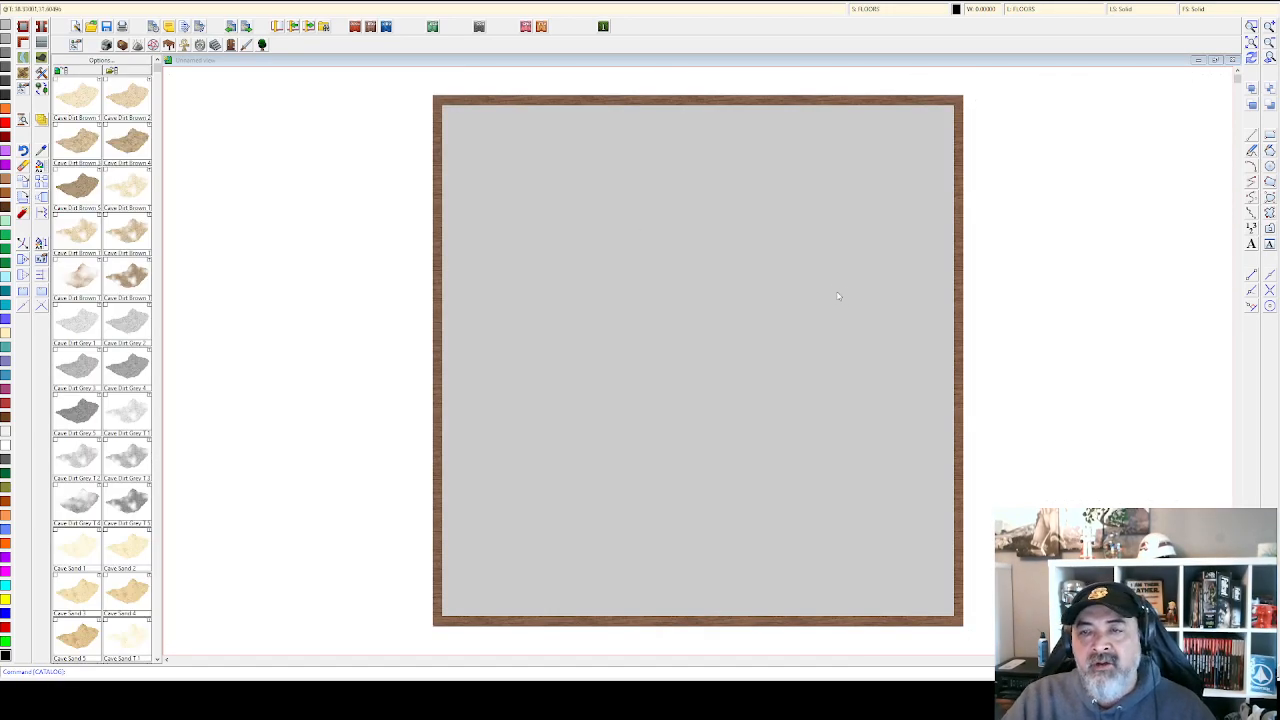
{"action": "scroll", "coordinate": [836, 290], "scroll_direction": "up", "scroll_amount": 1}
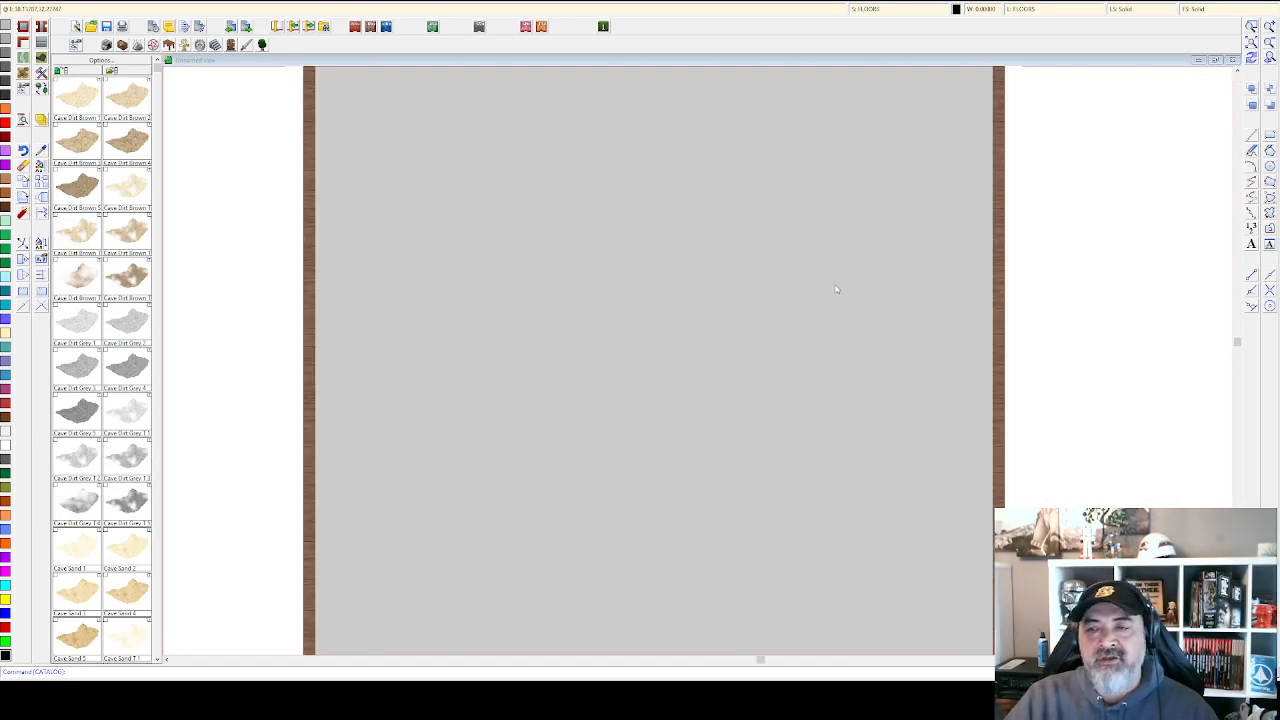
{"action": "scroll", "coordinate": [836, 290], "scroll_direction": "down", "scroll_amount": 2}
{"action": "left_click_drag", "start_coordinate": [836, 289], "coordinate": [767, 274]}
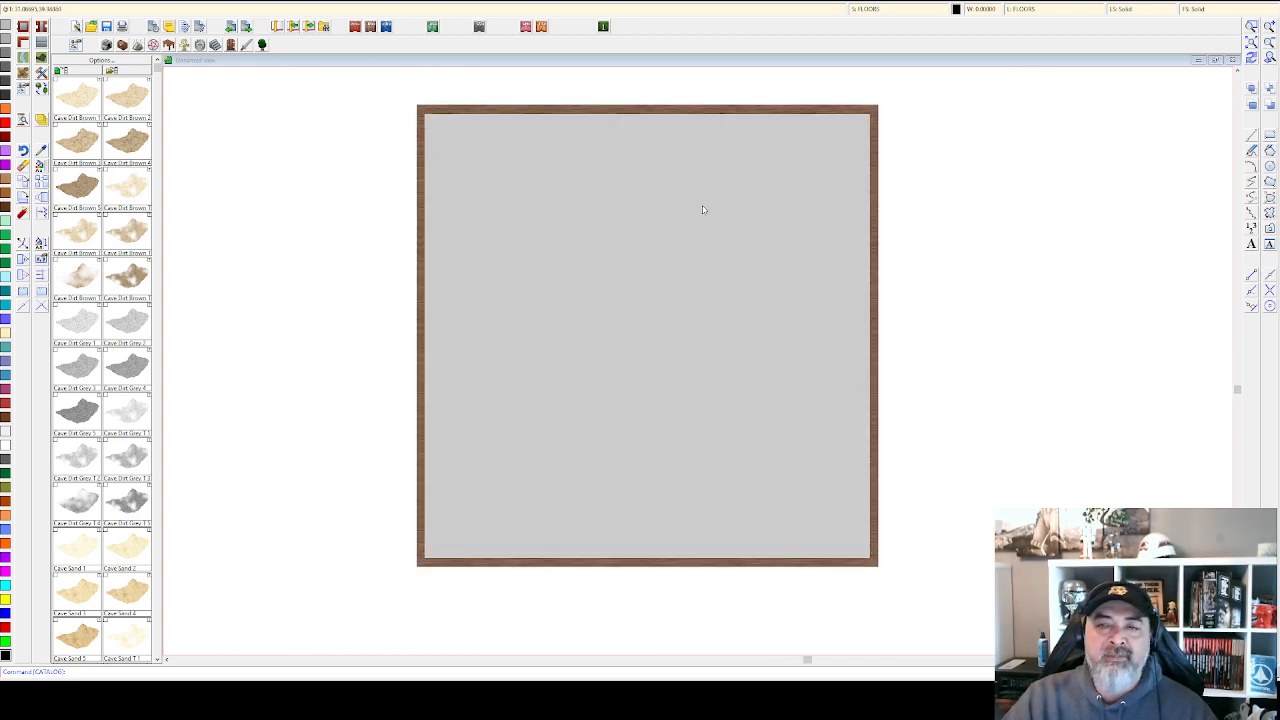
{"action": "scroll", "coordinate": [702, 210], "scroll_direction": "up", "scroll_amount": 1}
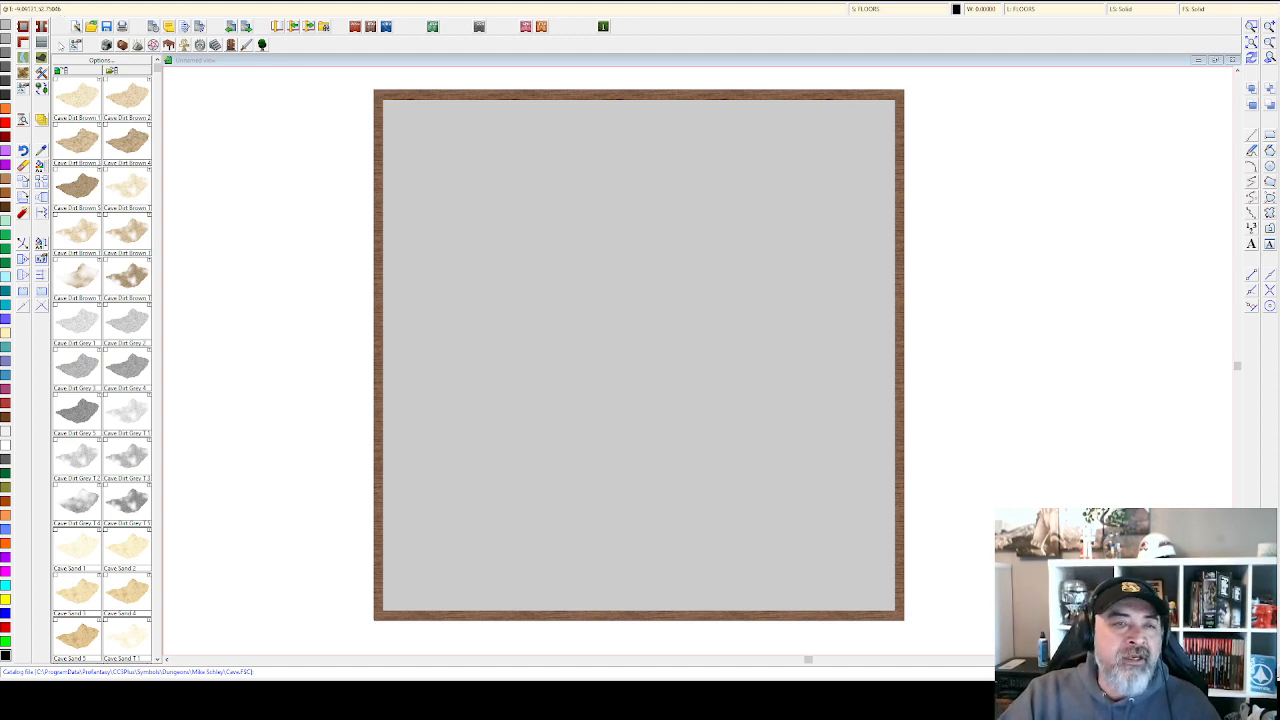
Overlay a square grid on the map without coordinate numbers, leaving BACKGROUND (FLOOR 1) as the current layer.
{"action": "left_click", "coordinate": [74, 133]}
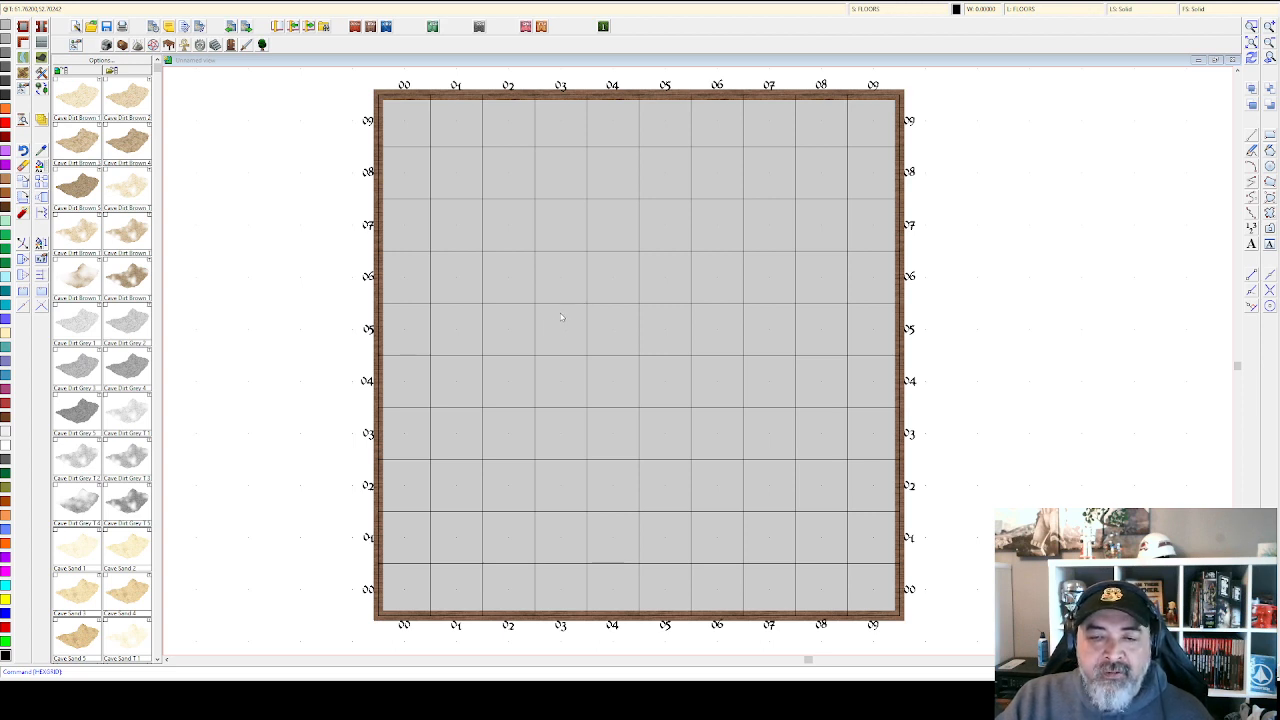
{"action": "left_click", "coordinate": [555, 337]}
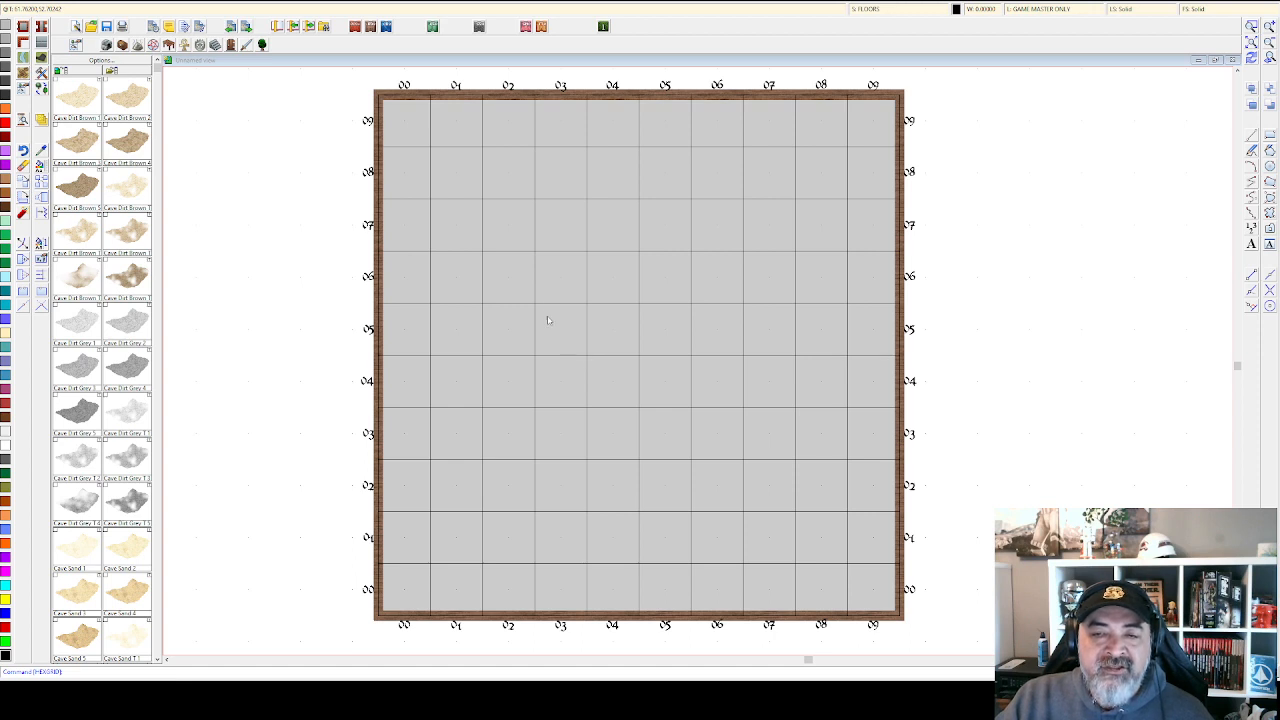
{"action": "left_click", "coordinate": [560, 259]}
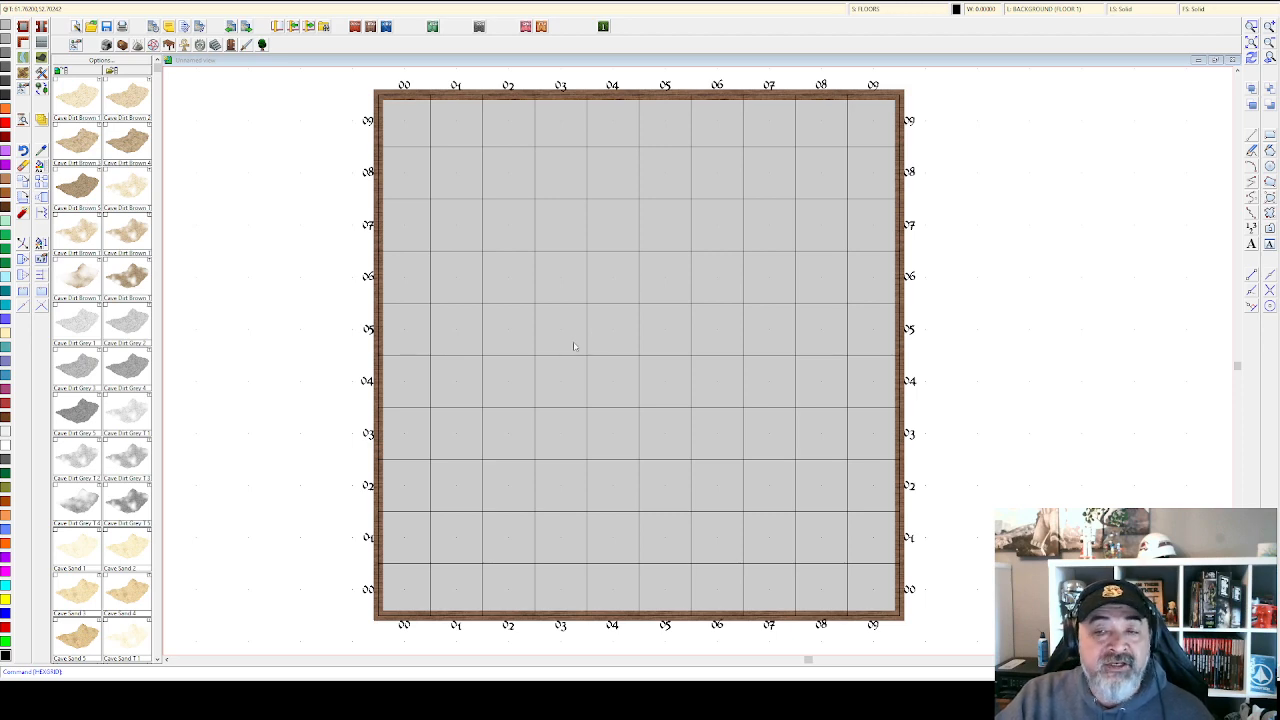
{"action": "key", "text": "ctrl+z"}
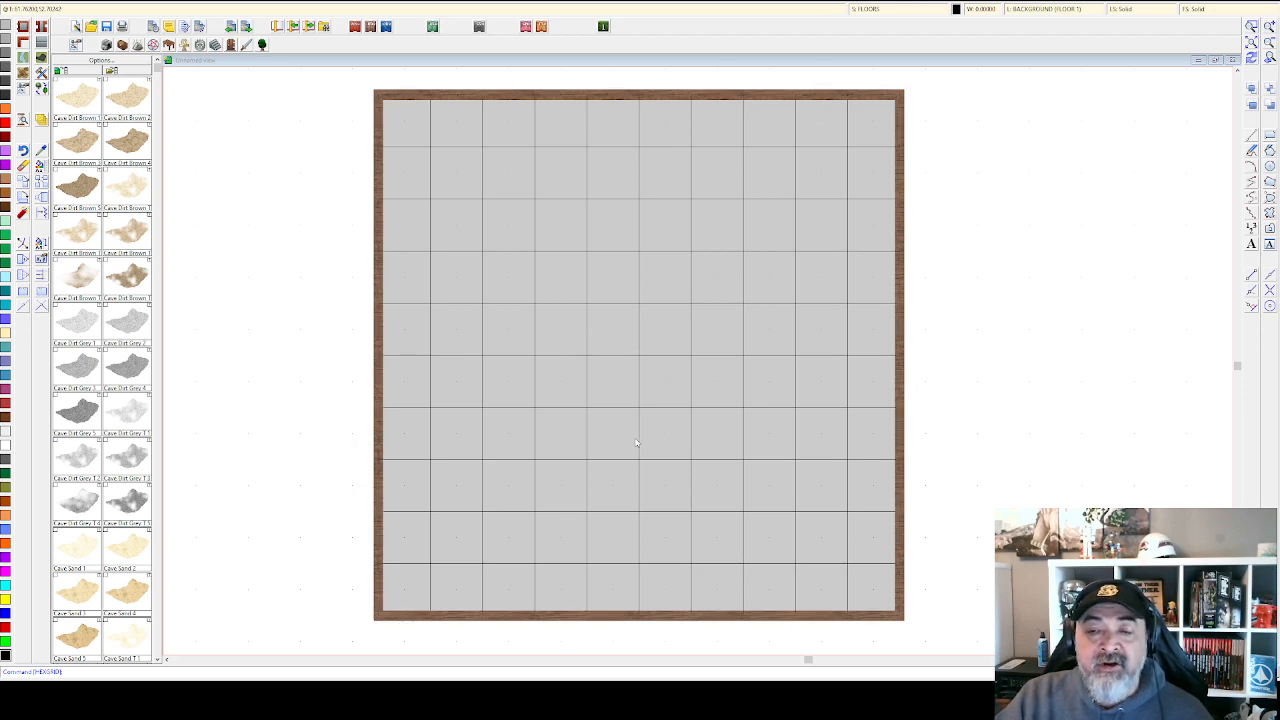
Set the drawing colour to purple and try to select entities within the grid for erasing.
{"action": "left_click", "coordinate": [9, 166]}
{"action": "left_click", "coordinate": [21, 166]}
{"action": "left_click", "coordinate": [478, 241]}
{"action": "left_click", "coordinate": [761, 471]}
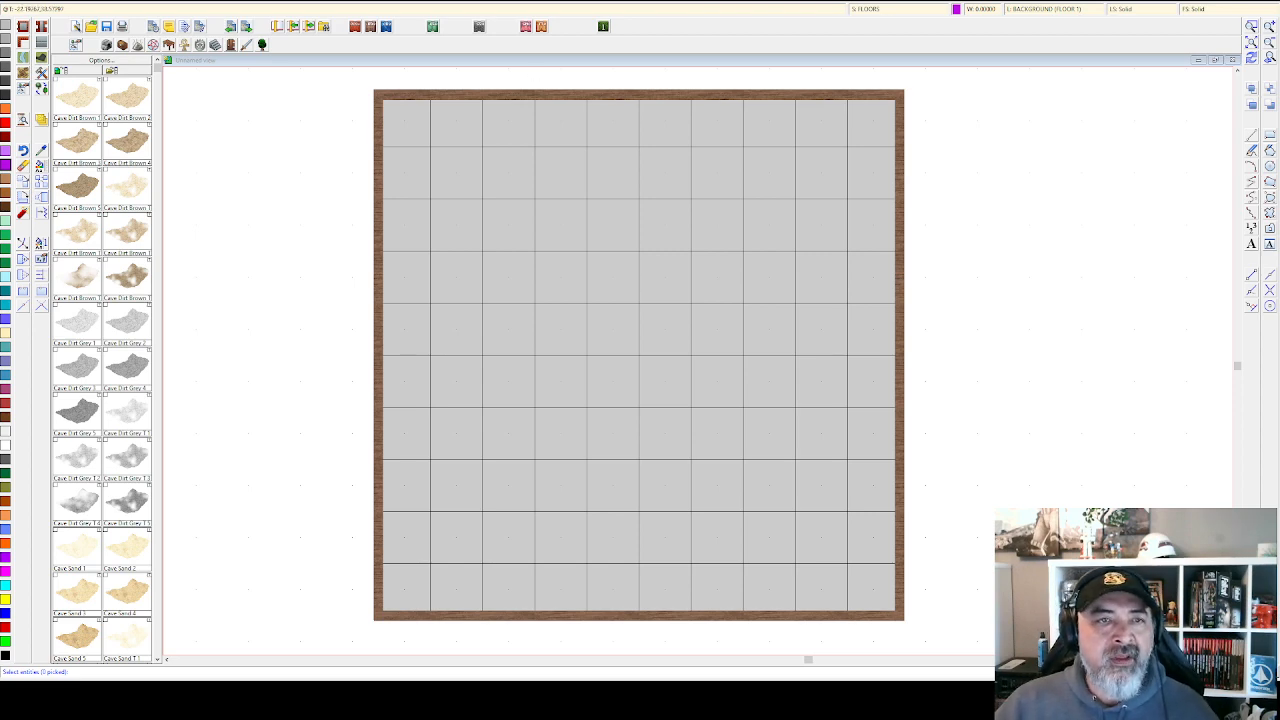
Activate the smooth polygon terrain tool with the Dirt Brown 3 fill.
{"action": "left_click", "coordinate": [24, 75]}
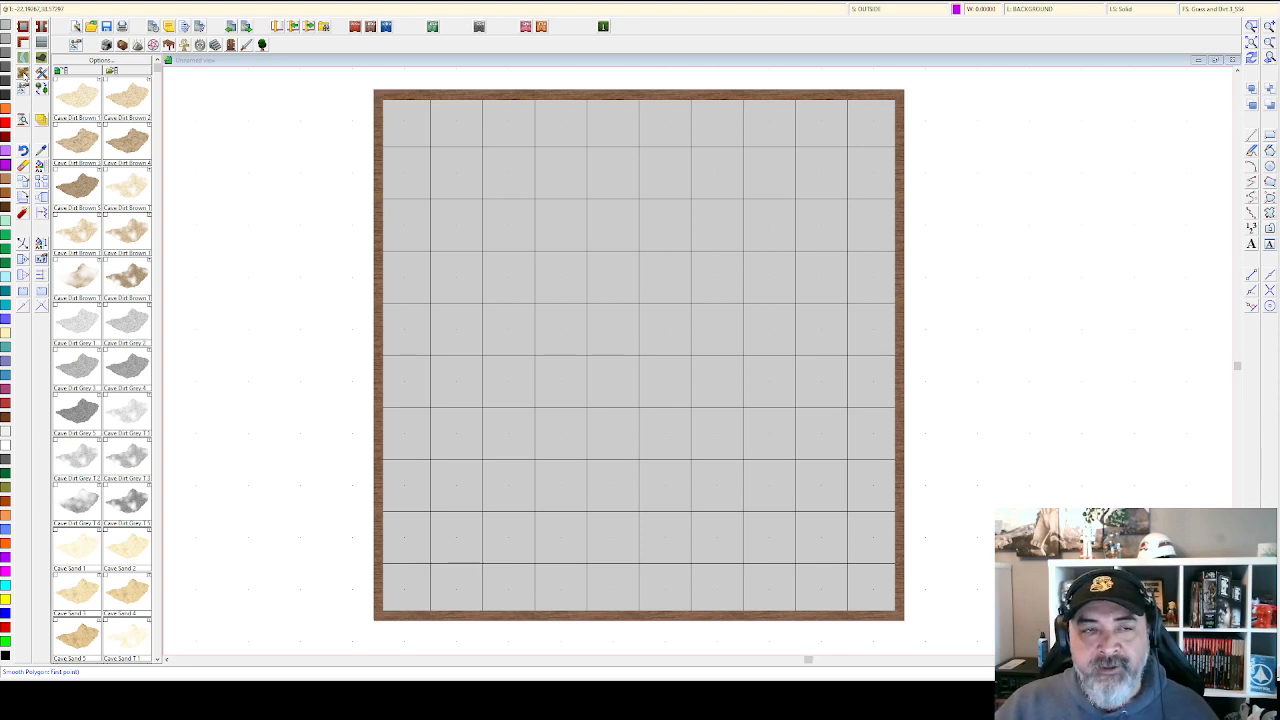
{"action": "left_click", "coordinate": [23, 73]}
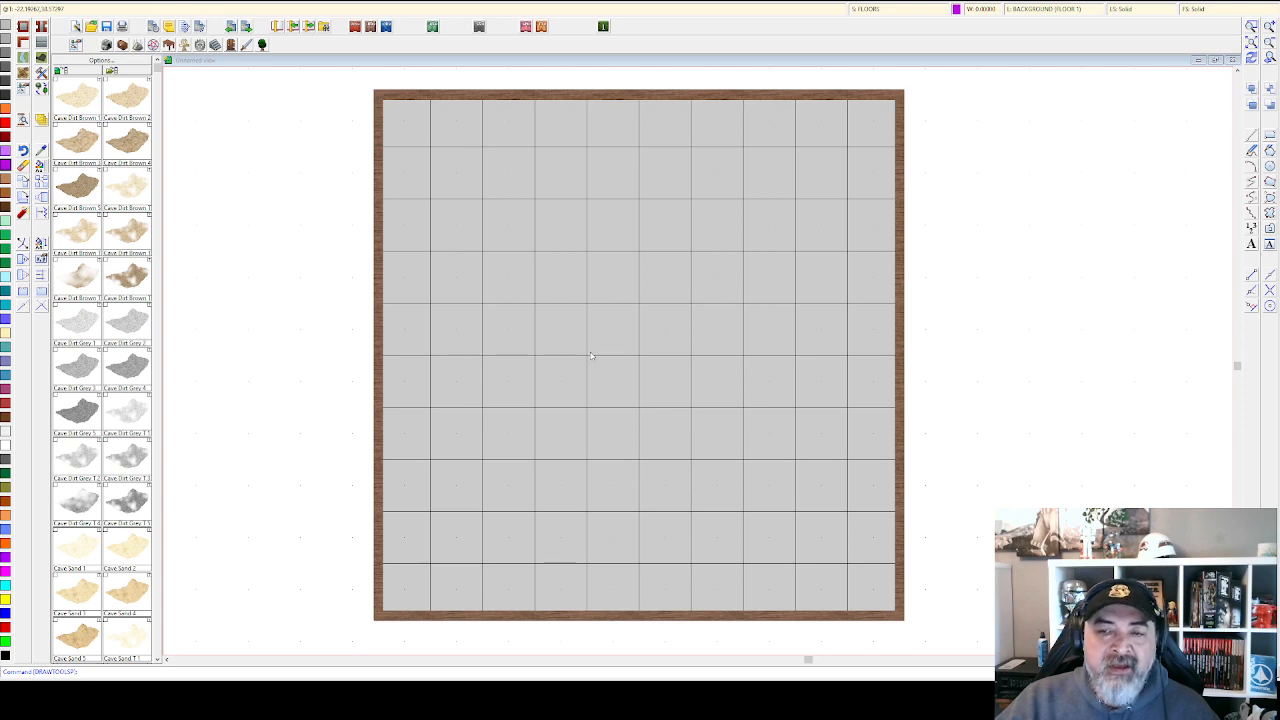
{"action": "right_click", "coordinate": [25, 76]}
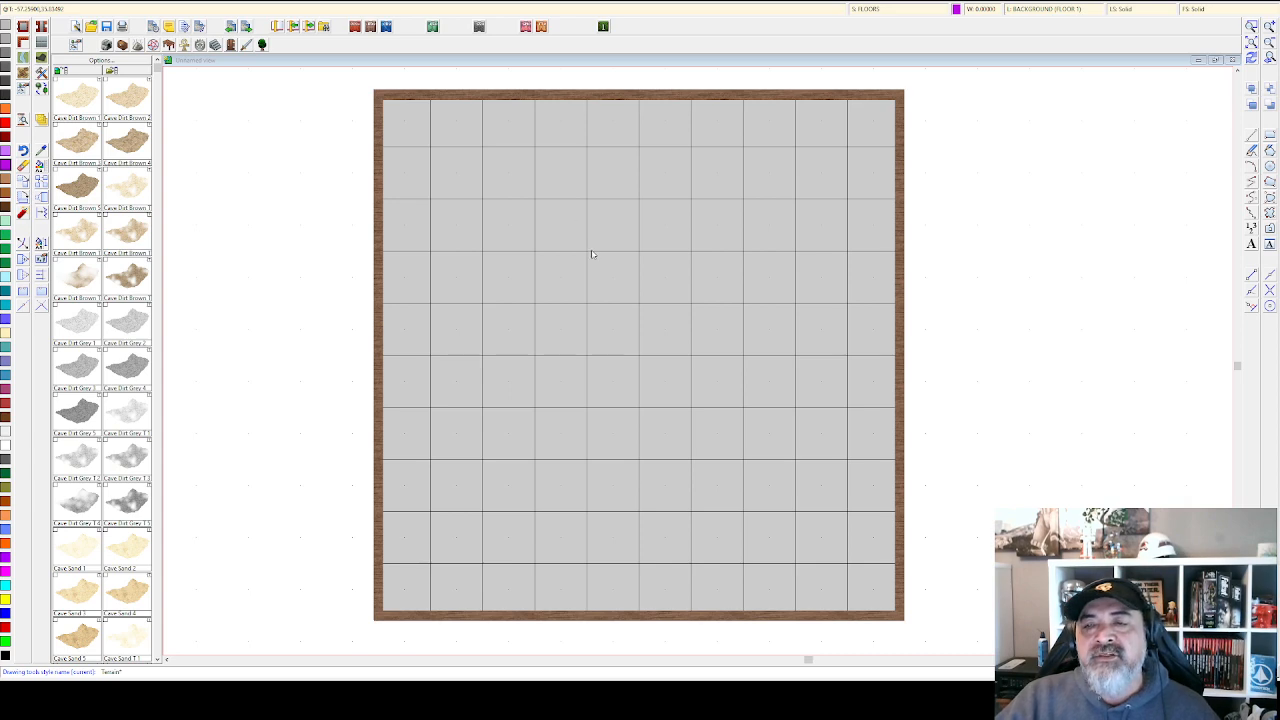
{"action": "left_click", "coordinate": [717, 364]}
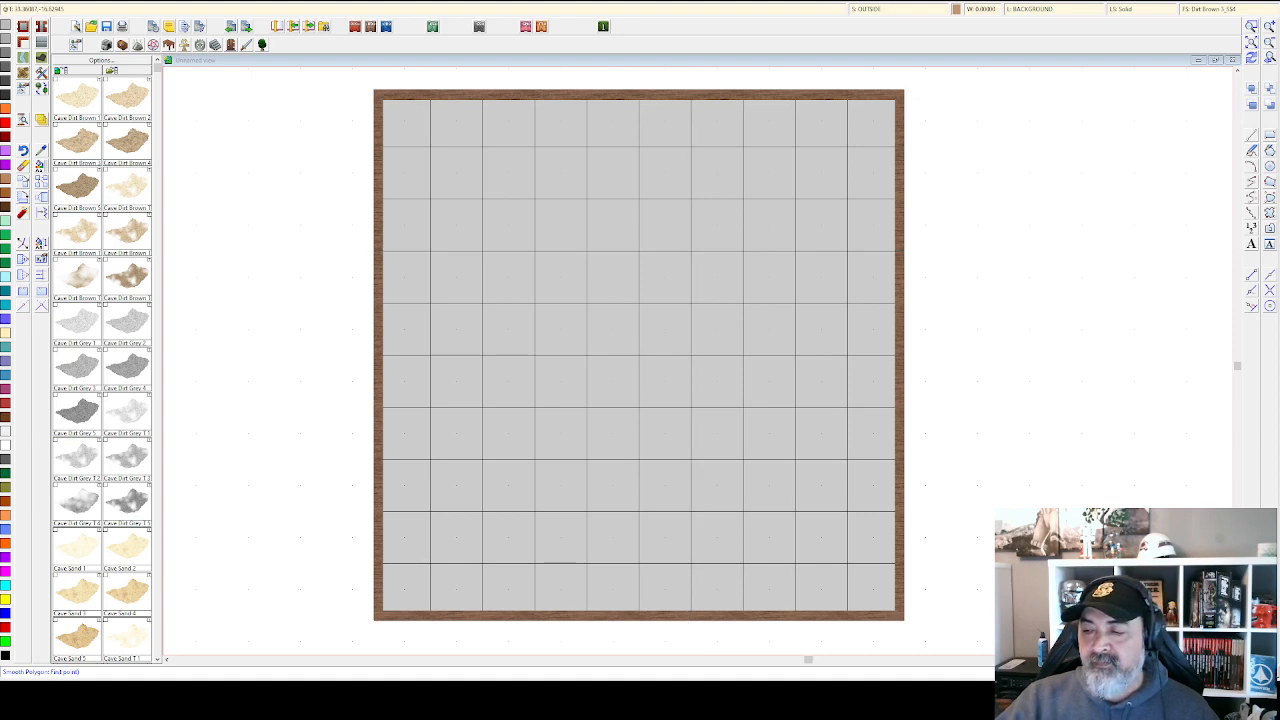
Draw a smooth Dirt Brown 3 terrain area with a winding edge from the map's upper border to its right border, filling the upper-right part.
{"action": "left_click", "coordinate": [495, 92]}
{"action": "left_click", "coordinate": [491, 185]}
{"action": "left_click", "coordinate": [514, 231]}
{"action": "left_click", "coordinate": [560, 282]}
{"action": "left_click", "coordinate": [635, 282]}
{"action": "left_click", "coordinate": [686, 237]}
{"action": "left_click", "coordinate": [720, 237]}
{"action": "left_click", "coordinate": [779, 290]}
{"action": "left_click", "coordinate": [769, 368]}
{"action": "left_click", "coordinate": [769, 418]}
{"action": "left_click", "coordinate": [814, 458]}
{"action": "left_click", "coordinate": [951, 465]}
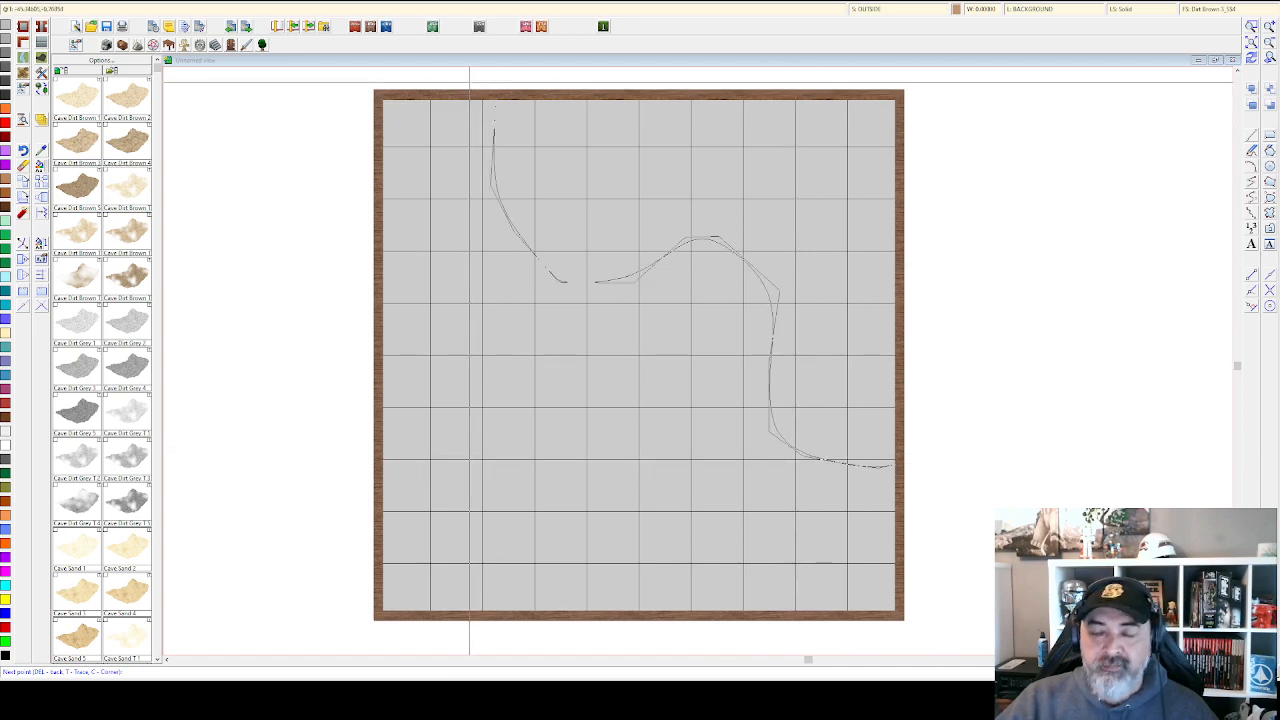
{"action": "left_click", "coordinate": [469, 82]}
{"action": "right_click", "coordinate": [469, 82]}
{"action": "scroll", "coordinate": [557, 237], "scroll_direction": "up", "scroll_amount": 2}
{"action": "scroll", "coordinate": [577, 363], "scroll_direction": "up", "scroll_amount": 3}
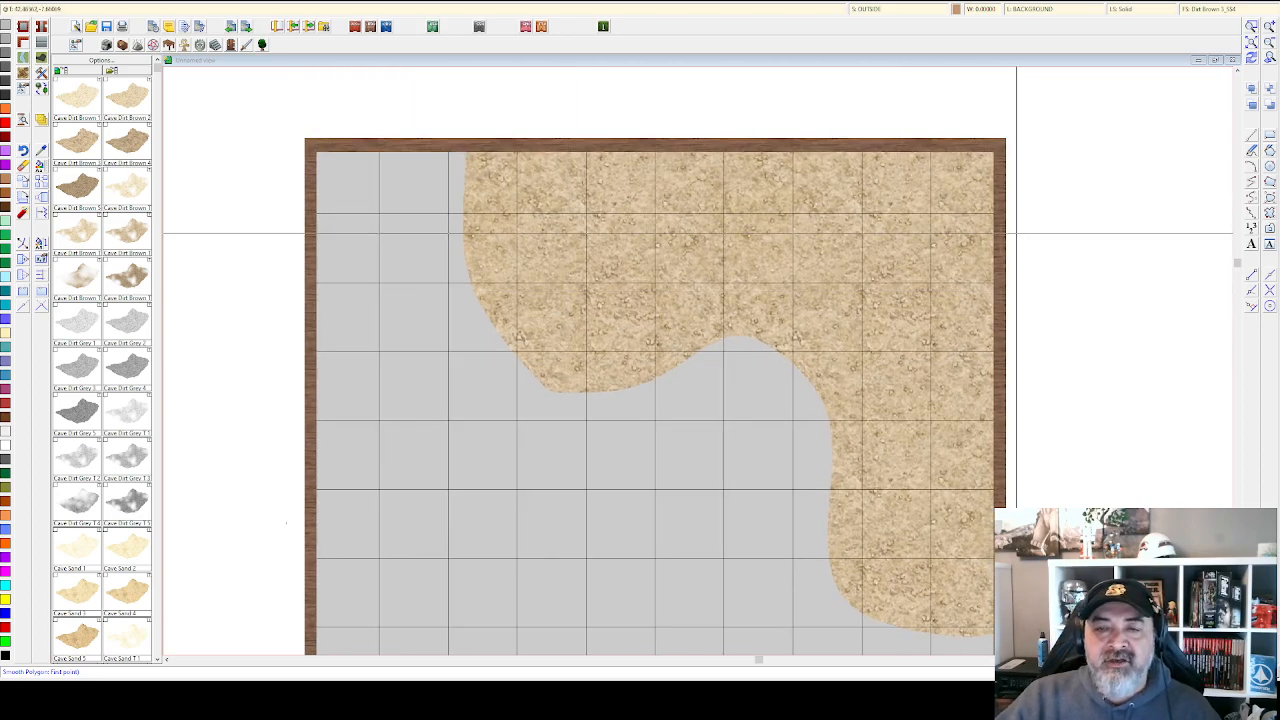
{"action": "scroll", "coordinate": [1031, 244], "scroll_direction": "down", "scroll_amount": 1}
{"action": "left_click_drag", "start_coordinate": [1031, 244], "coordinate": [1008, 220]}
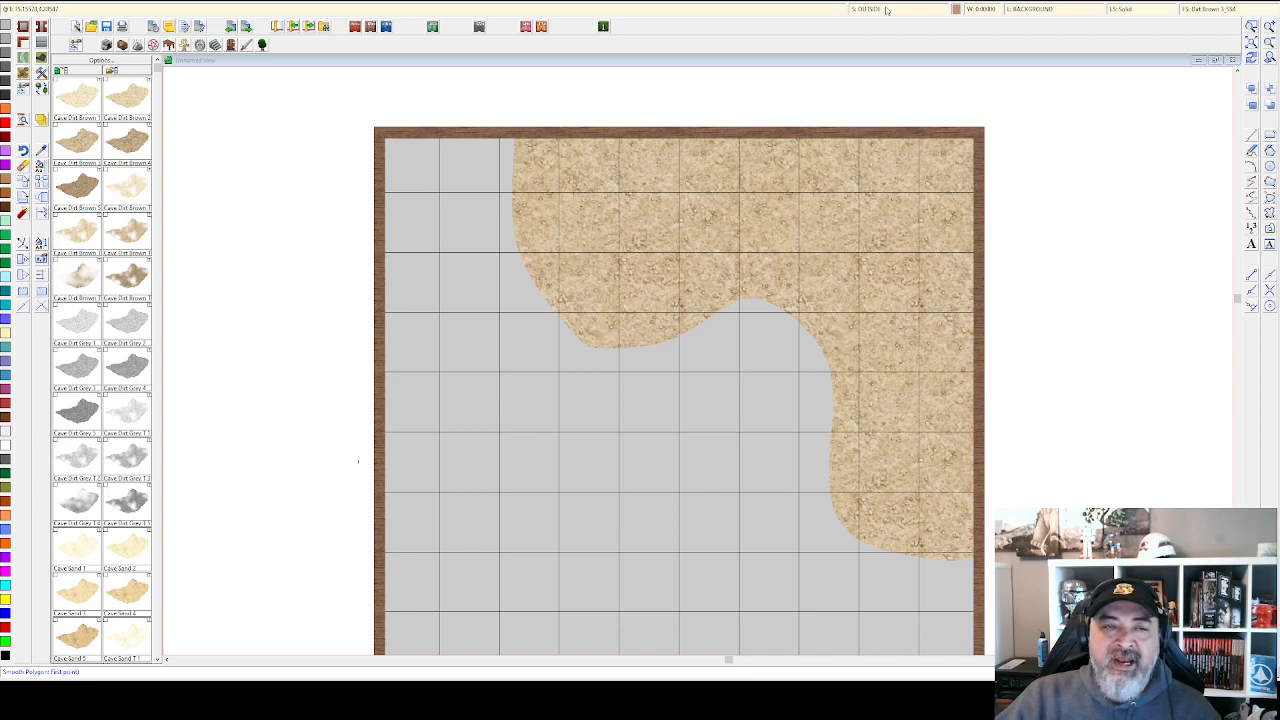
{"action": "left_click", "coordinate": [24, 74]}
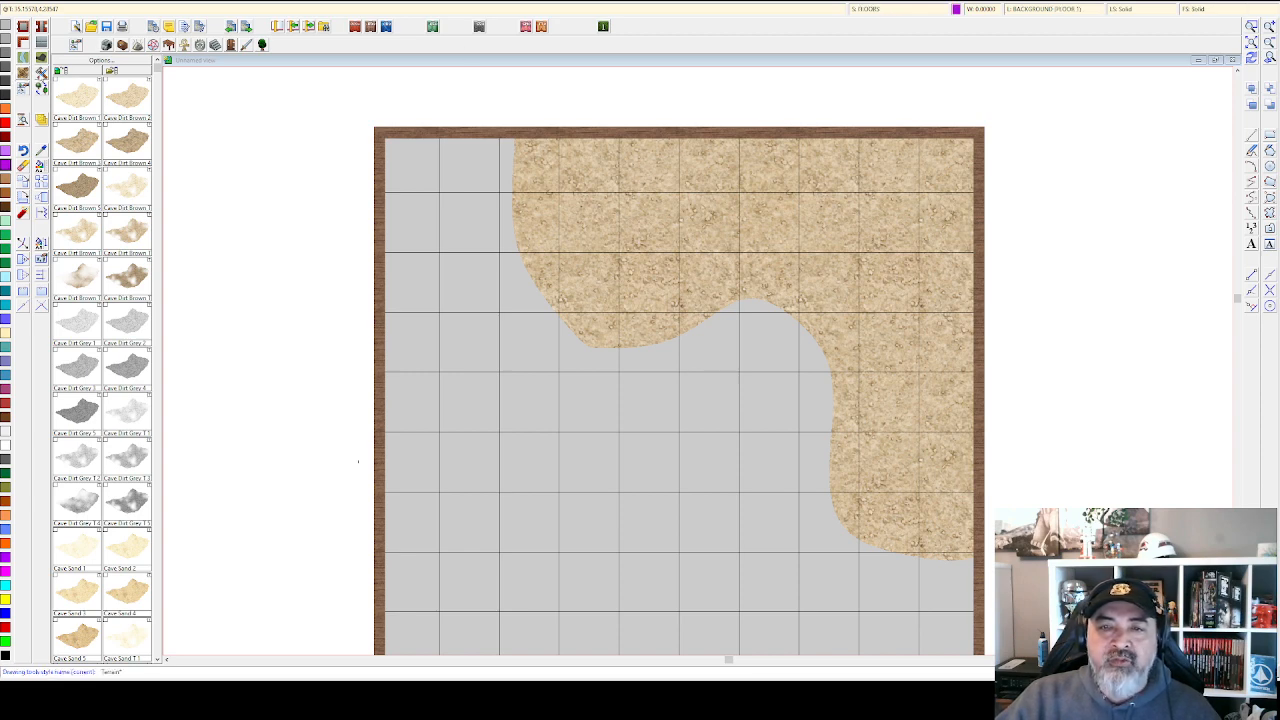
{"action": "left_click", "coordinate": [554, 378]}
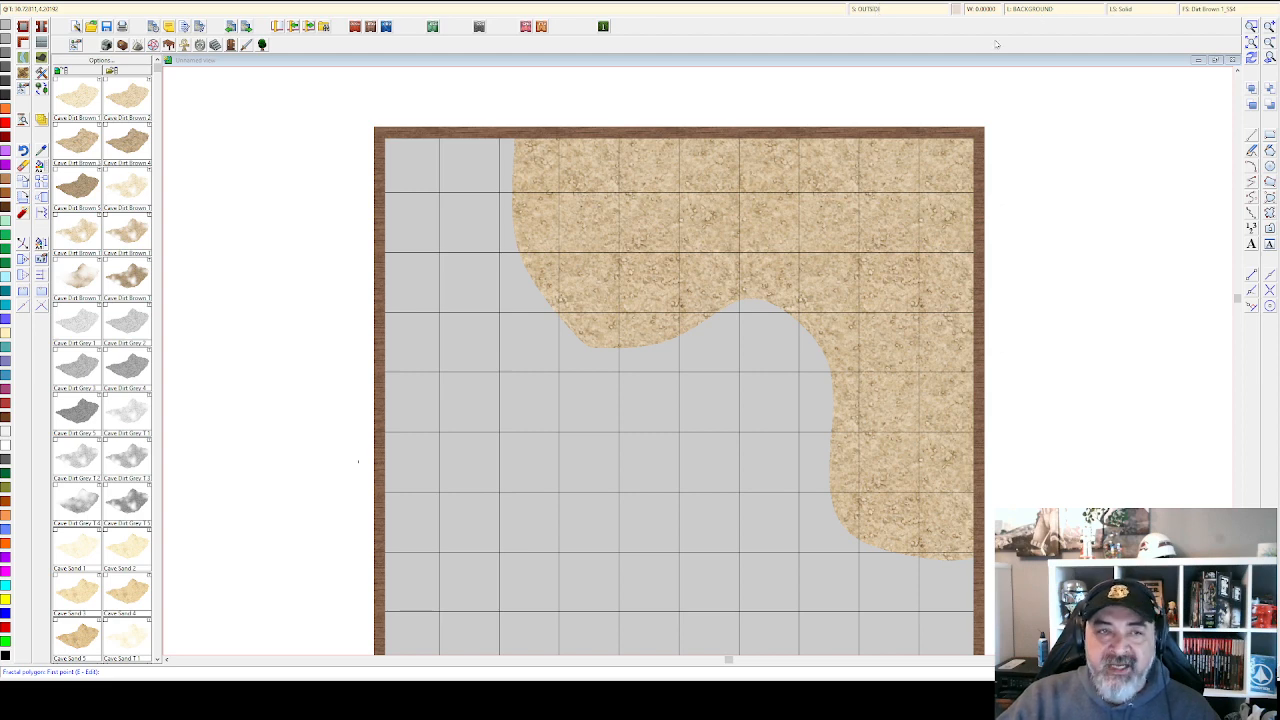
{"action": "key", "text": "Escape"}
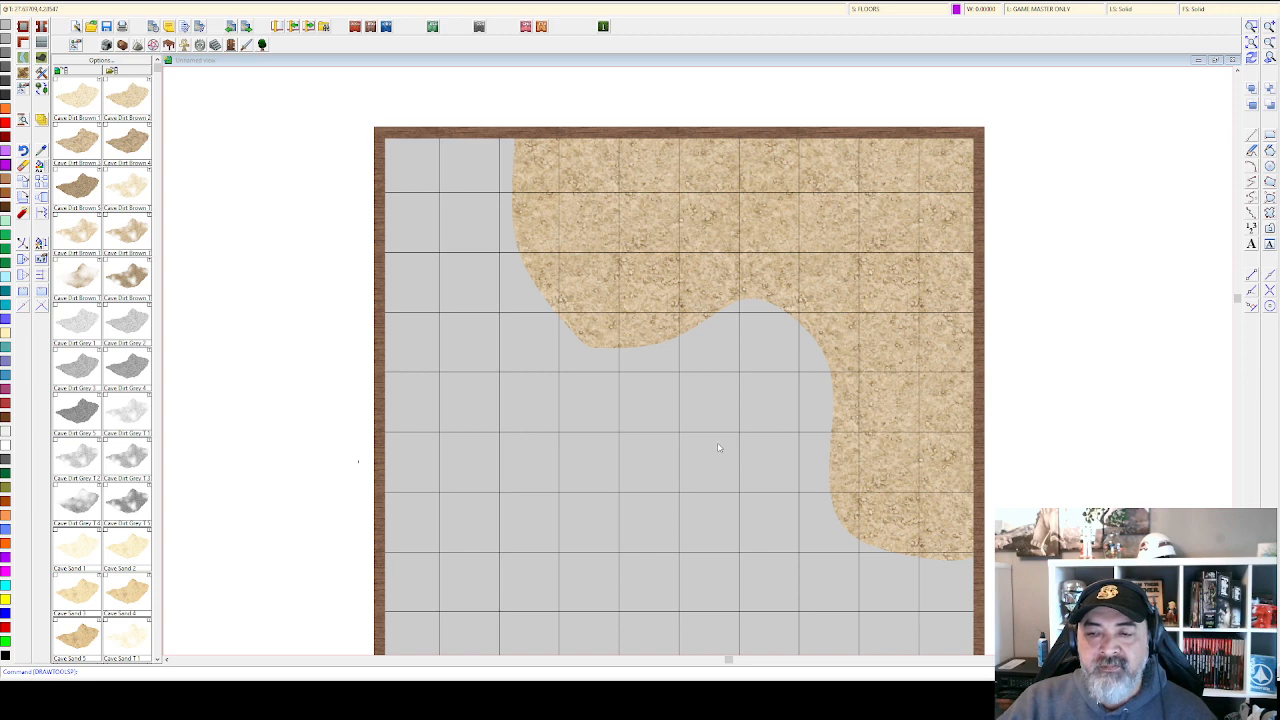
Make BACKGROUND the current sheet and activate the fractal polygon terrain tool with the Dirt Brown 1 fill.
{"action": "left_click", "coordinate": [767, 448]}
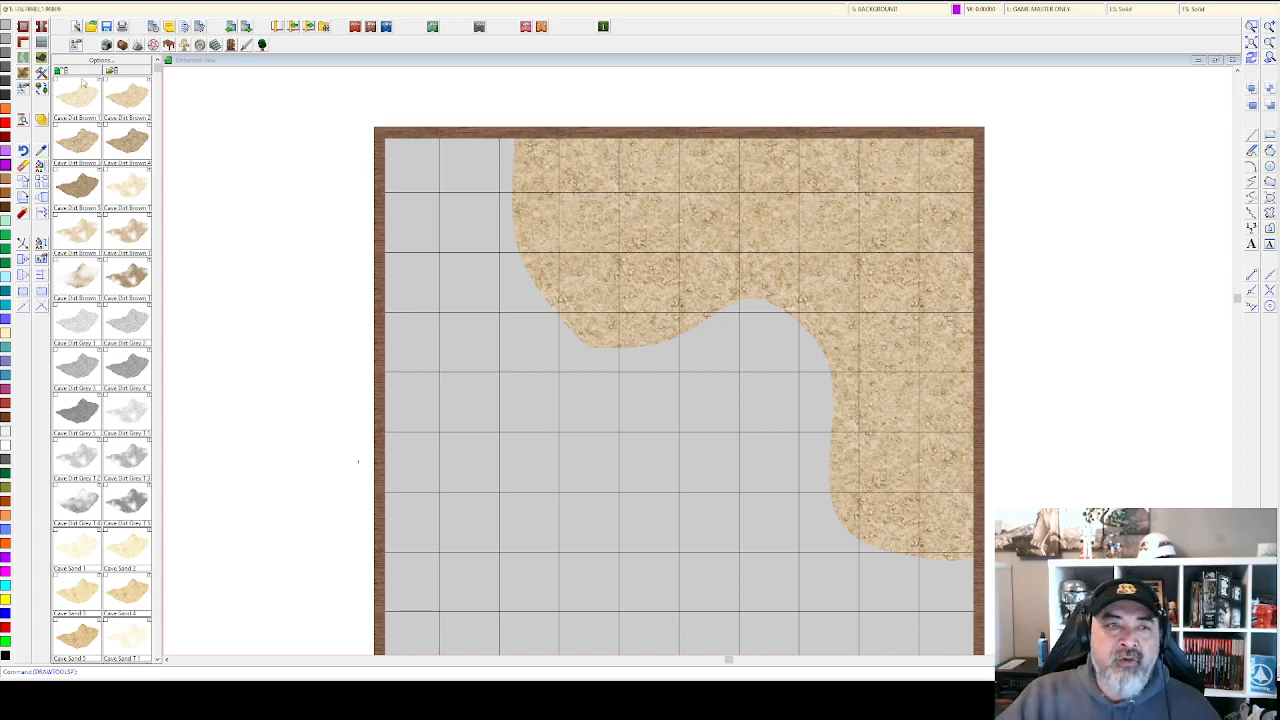
{"action": "right_click", "coordinate": [24, 73]}
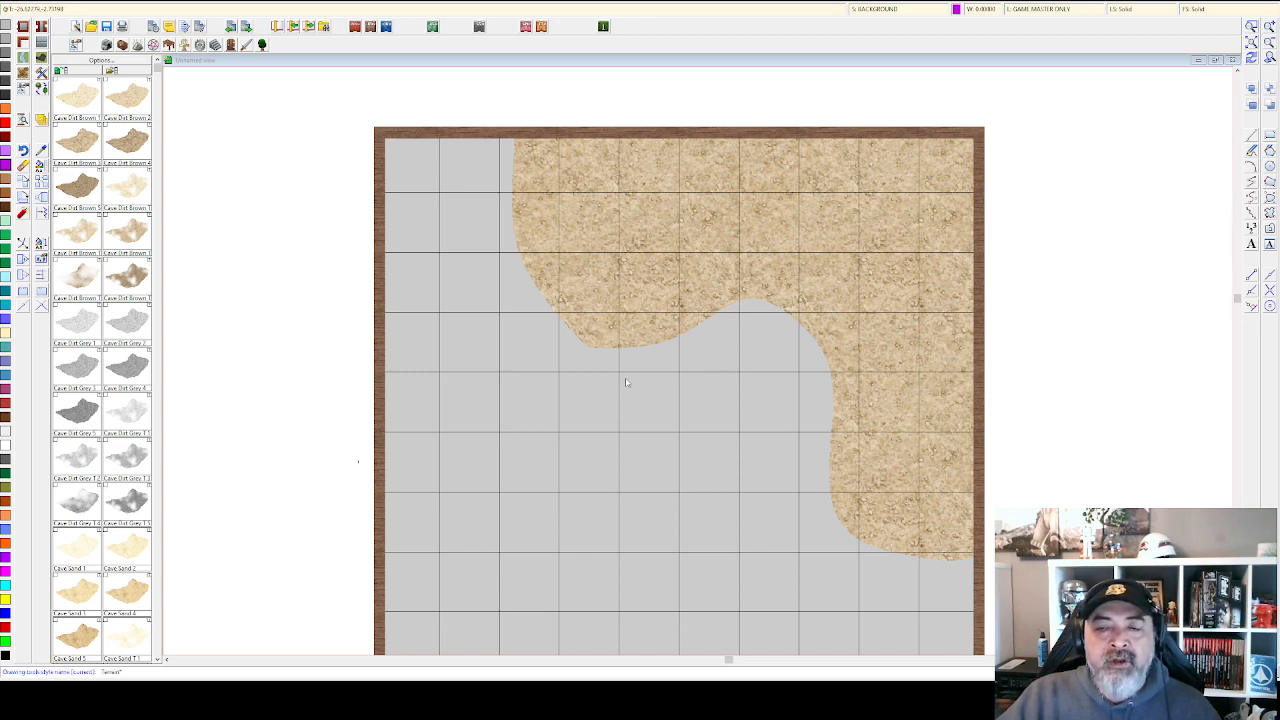
{"action": "left_click", "coordinate": [549, 366]}
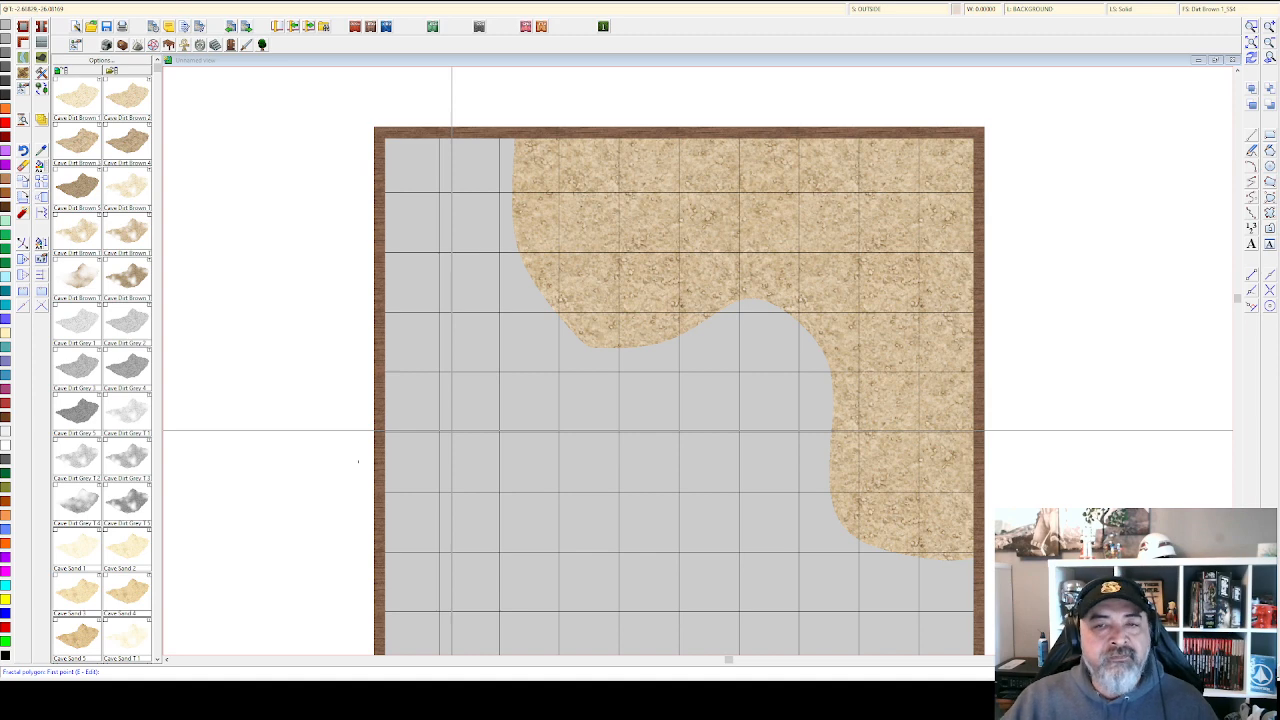
{"action": "scroll", "coordinate": [450, 398], "scroll_direction": "down", "scroll_amount": 1}
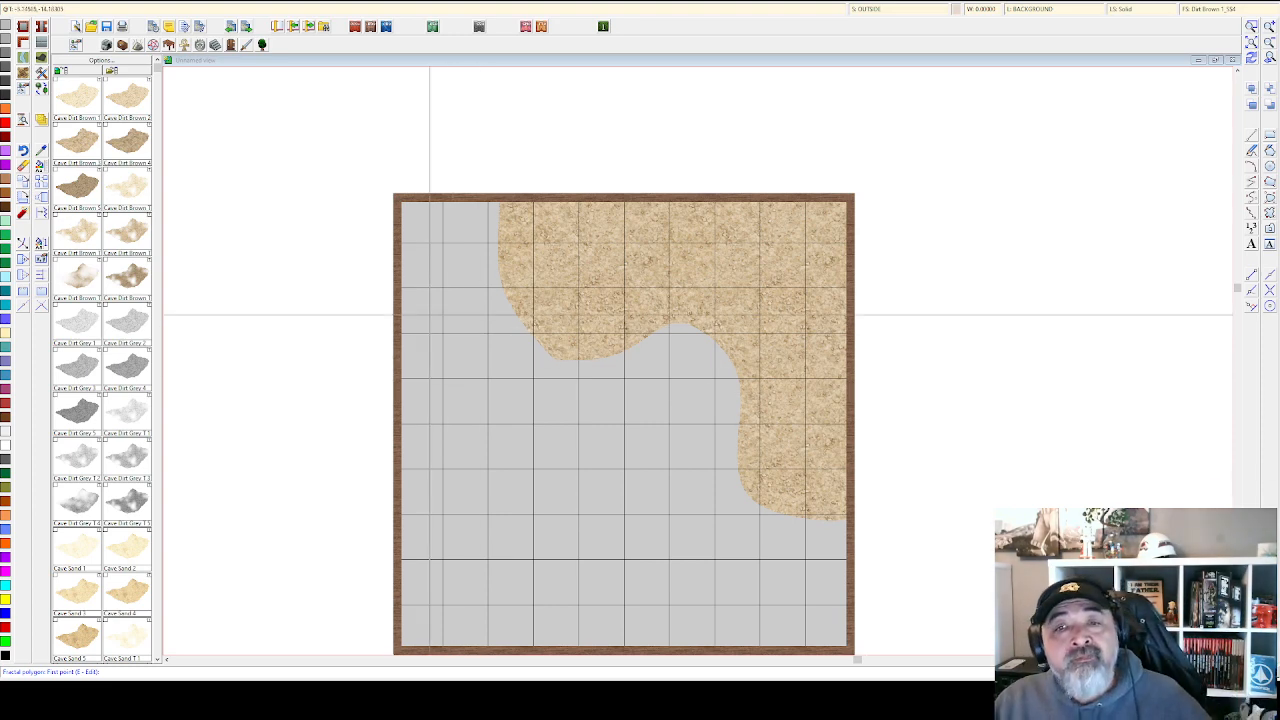
{"action": "scroll", "coordinate": [455, 280], "scroll_direction": "up", "scroll_amount": 1}
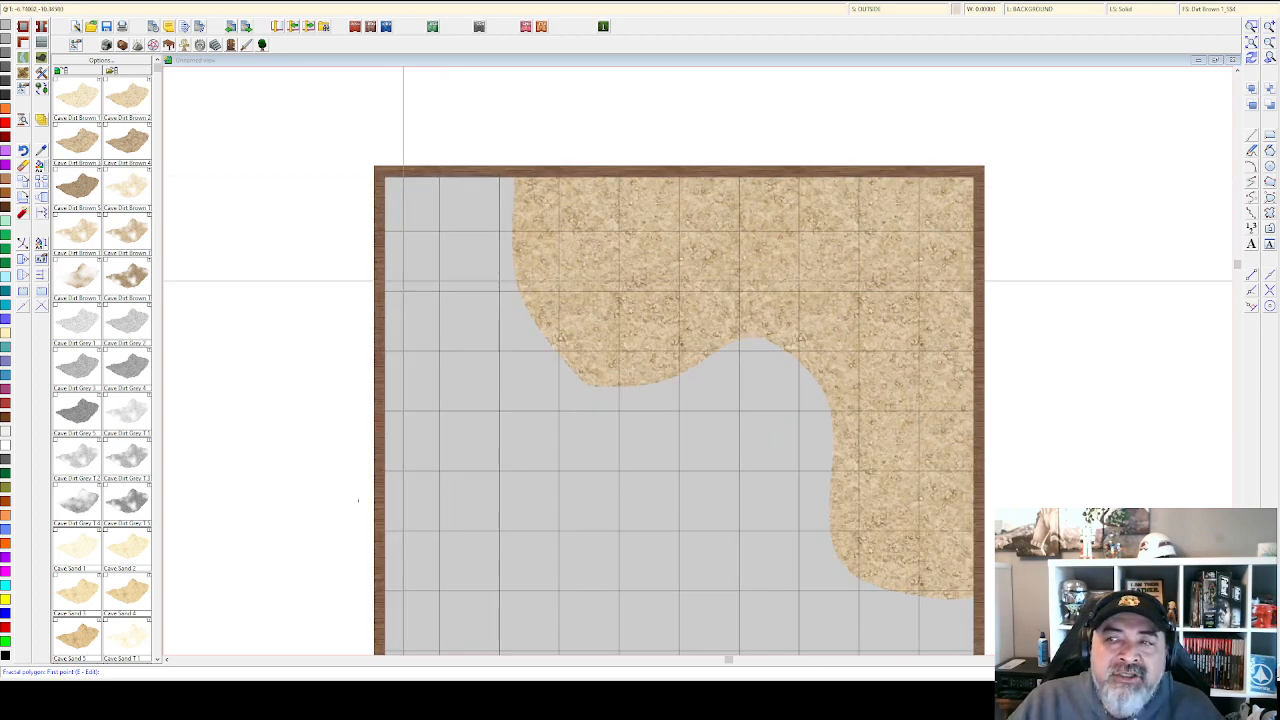
Start a fractal terrain path at the map's left border and raise the fractal strength for a more jagged edge.
{"action": "left_click", "coordinate": [387, 297]}
{"action": "left_click", "coordinate": [455, 428]}
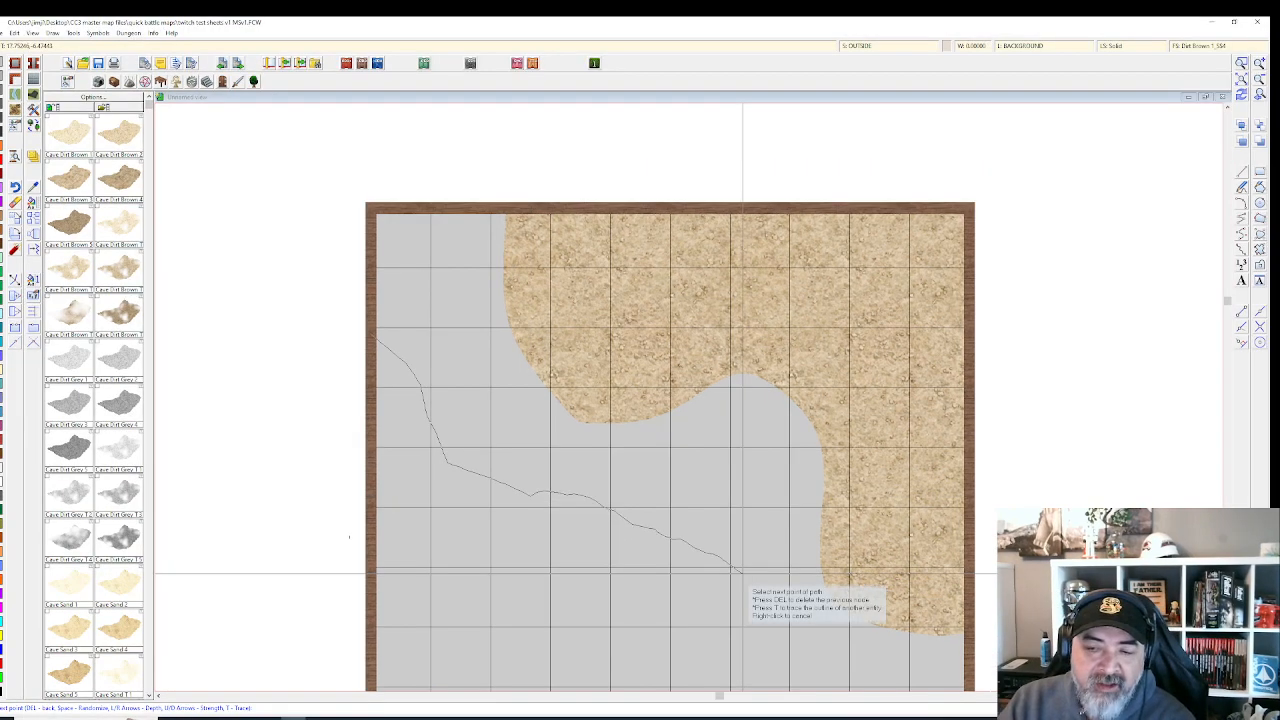
{"action": "key", "text": "Up"}
{"action": "key", "text": "Up"}
{"action": "key", "text": "Up"}
{"action": "key", "text": "Up"}
{"action": "key", "text": "Up"}
{"action": "key", "text": "Up"}
{"action": "key", "text": "Up"}
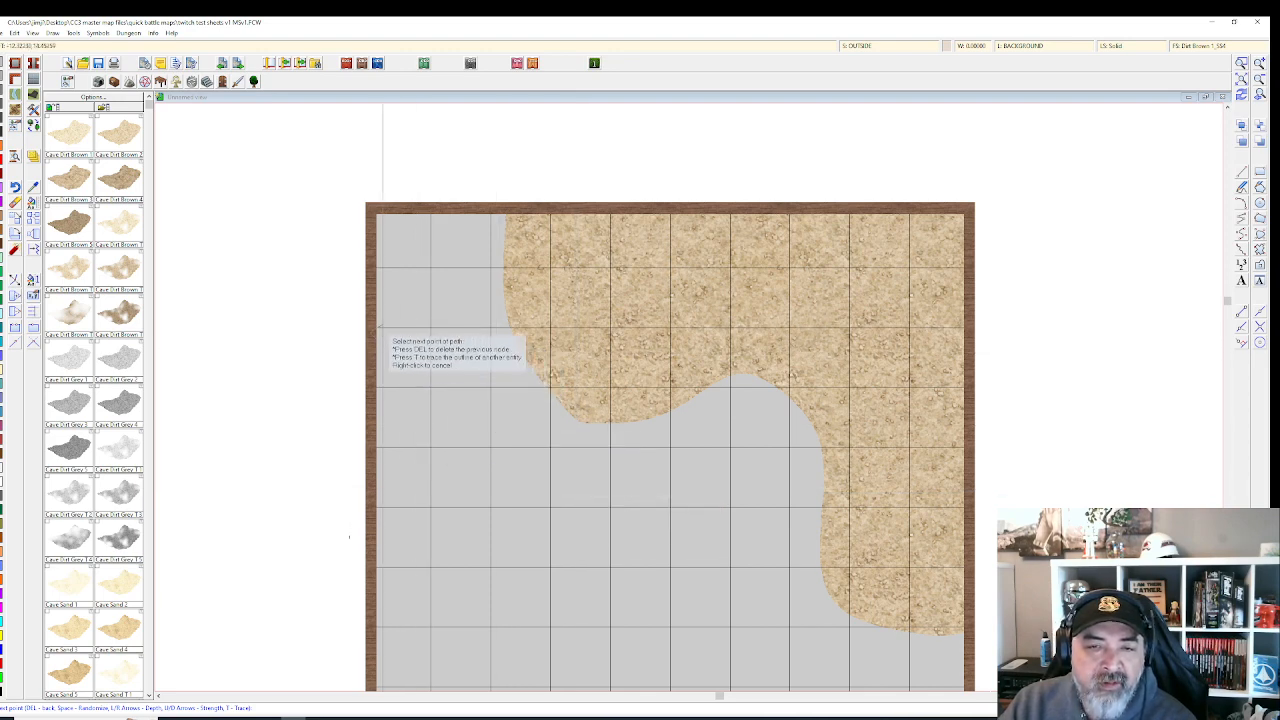
Draw a jagged Dirt Brown 1 terrain area extending from the map's left border towards its centre, below the smooth dirt area.
{"action": "left_click", "coordinate": [443, 420]}
{"action": "left_click", "coordinate": [486, 471]}
{"action": "left_click", "coordinate": [563, 510]}
{"action": "left_click", "coordinate": [728, 554]}
{"action": "left_click", "coordinate": [548, 630]}
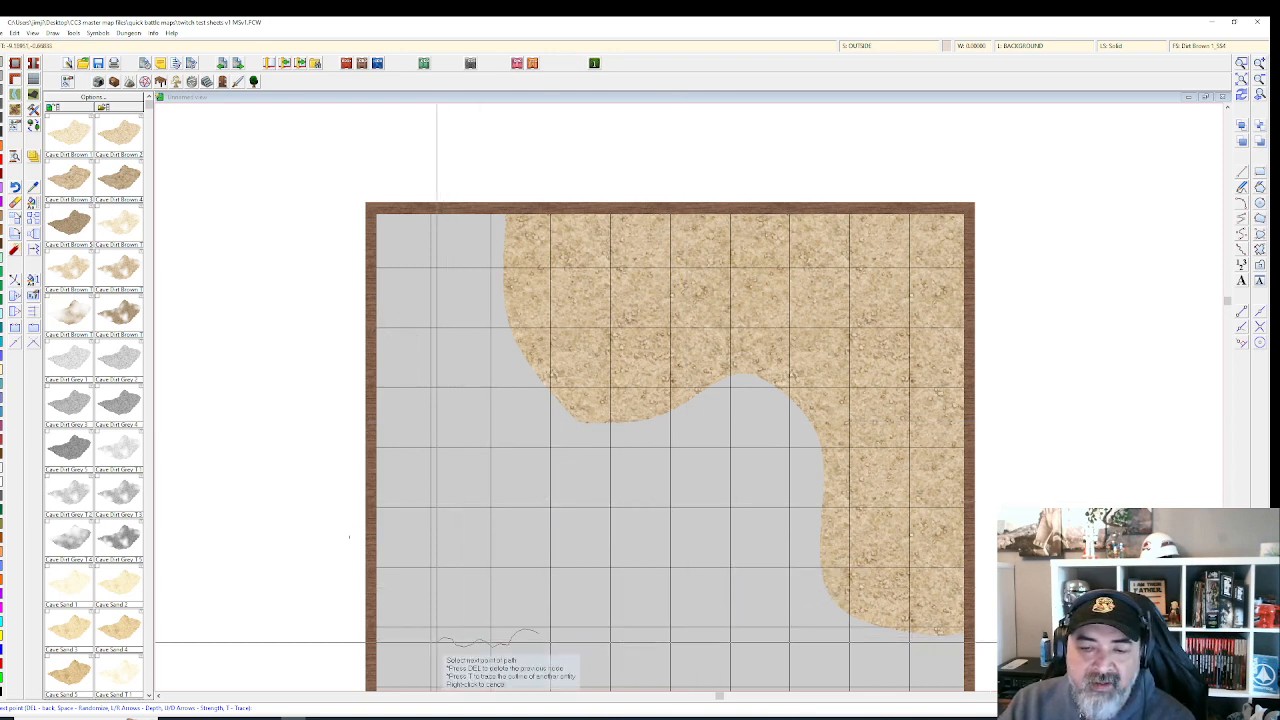
{"action": "left_click", "coordinate": [373, 651]}
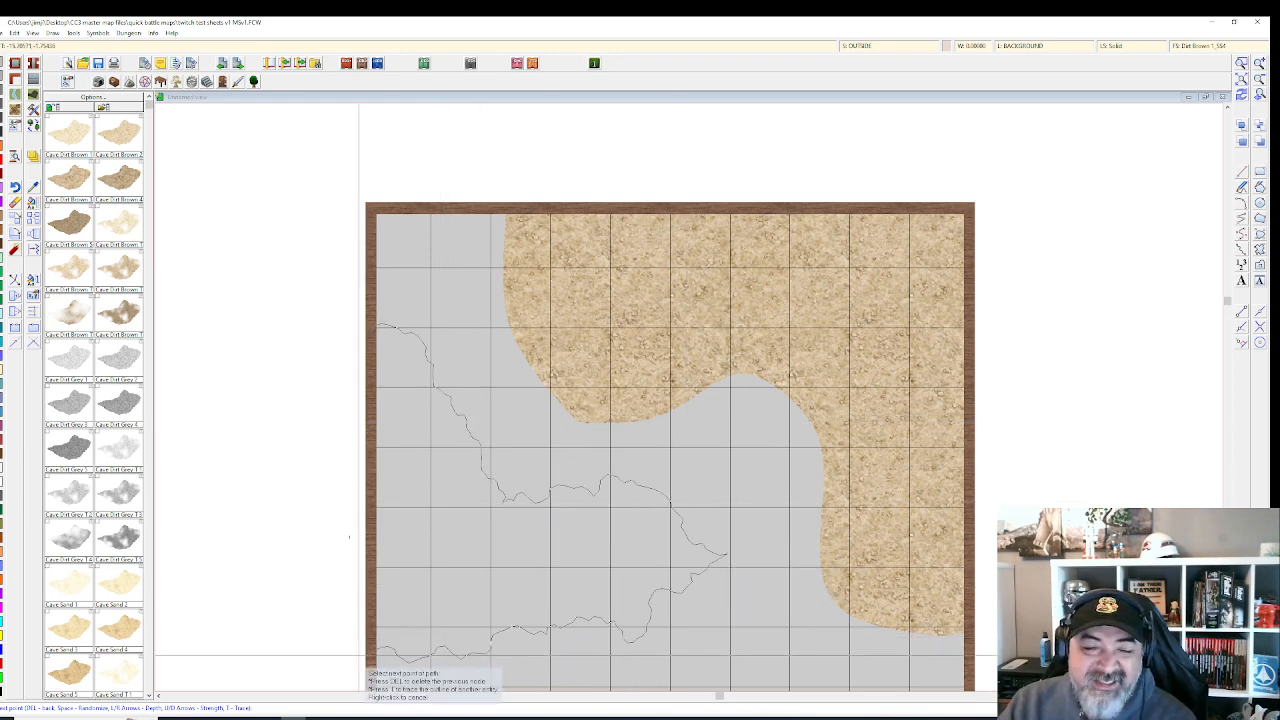
{"action": "right_click", "coordinate": [331, 318]}
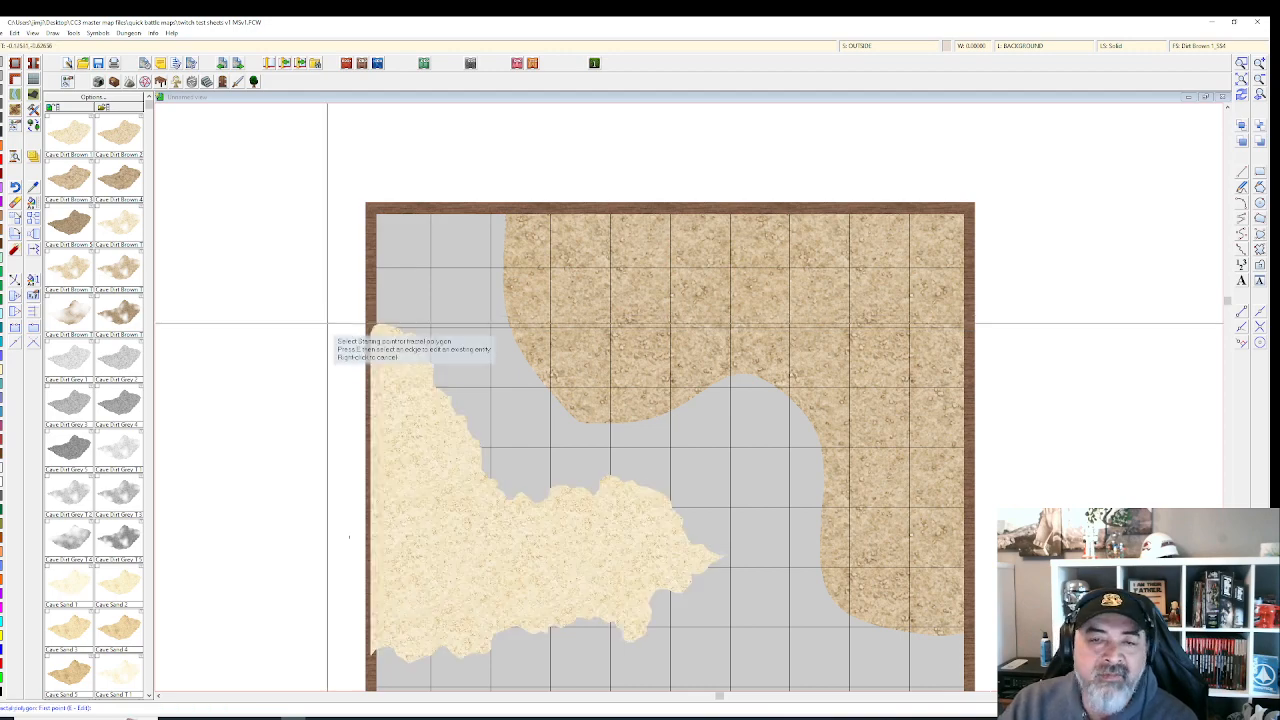
End the fractal terrain drawing and load the vegetation symbol catalog, browsing to its weeds, bushes and trees.
{"action": "scroll", "coordinate": [391, 437], "scroll_direction": "up", "scroll_amount": 1}
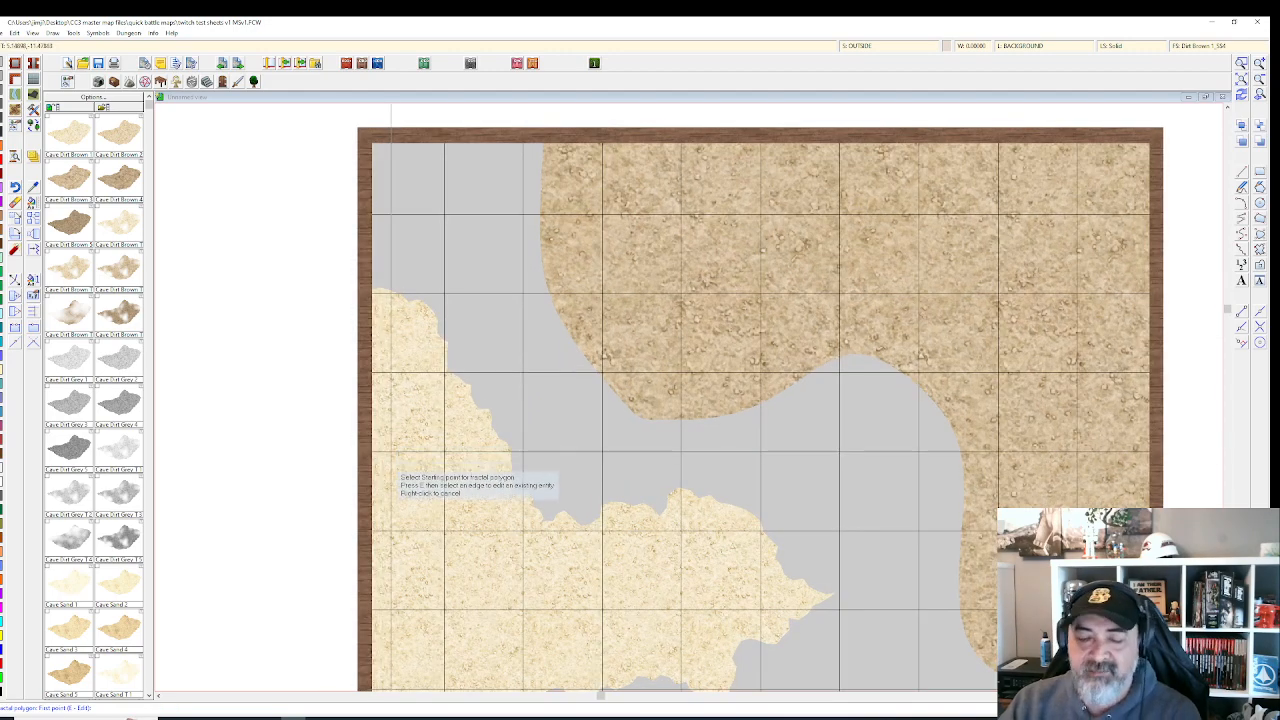
{"action": "right_click", "coordinate": [378, 468]}
{"action": "scroll", "coordinate": [397, 435], "scroll_direction": "down", "scroll_amount": 4}
{"action": "left_click_drag", "start_coordinate": [398, 382], "coordinate": [381, 300]}
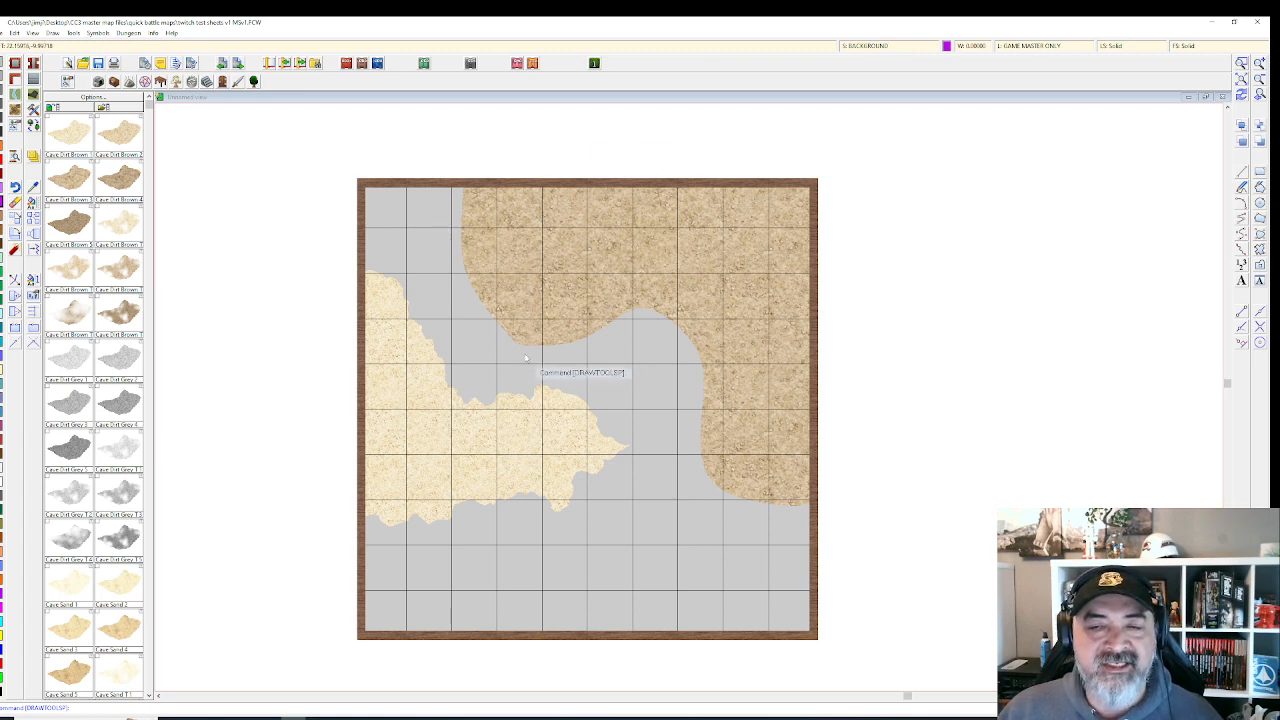
{"action": "left_click", "coordinate": [254, 81]}
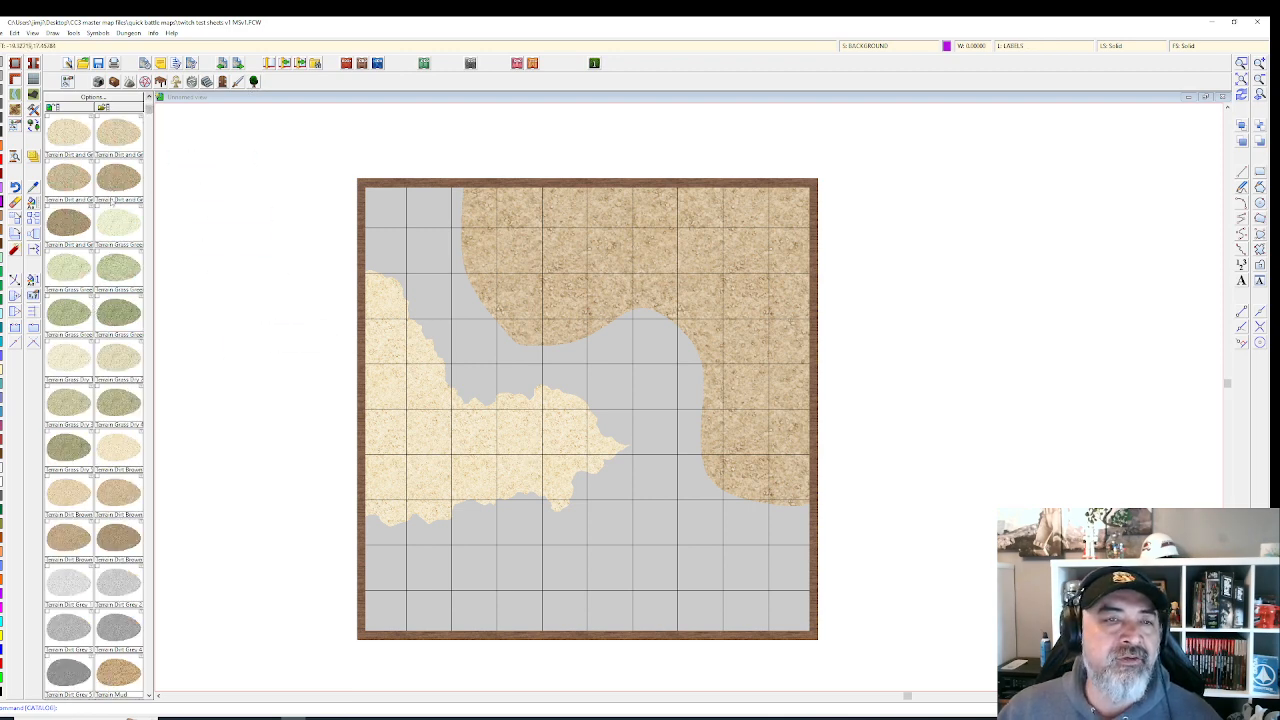
{"action": "scroll", "coordinate": [148, 110], "scroll_direction": "down", "scroll_amount": 4}
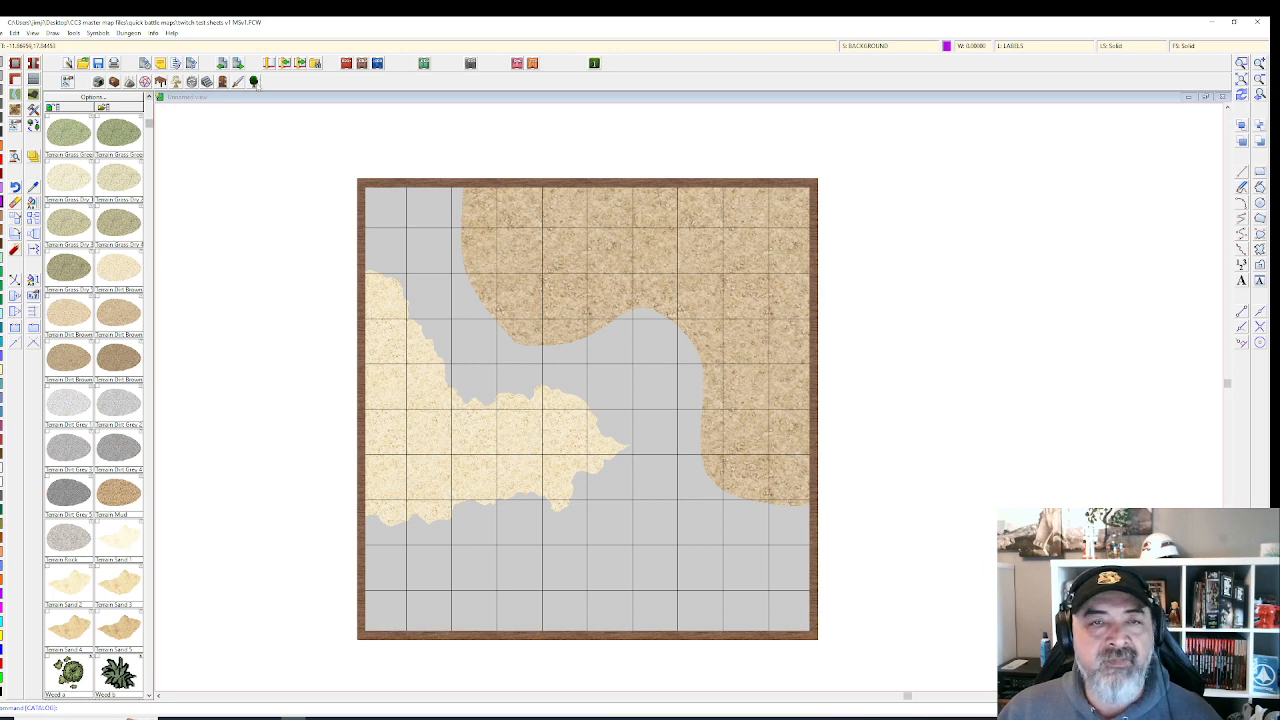
{"action": "scroll", "coordinate": [148, 122], "scroll_direction": "down", "scroll_amount": 8}
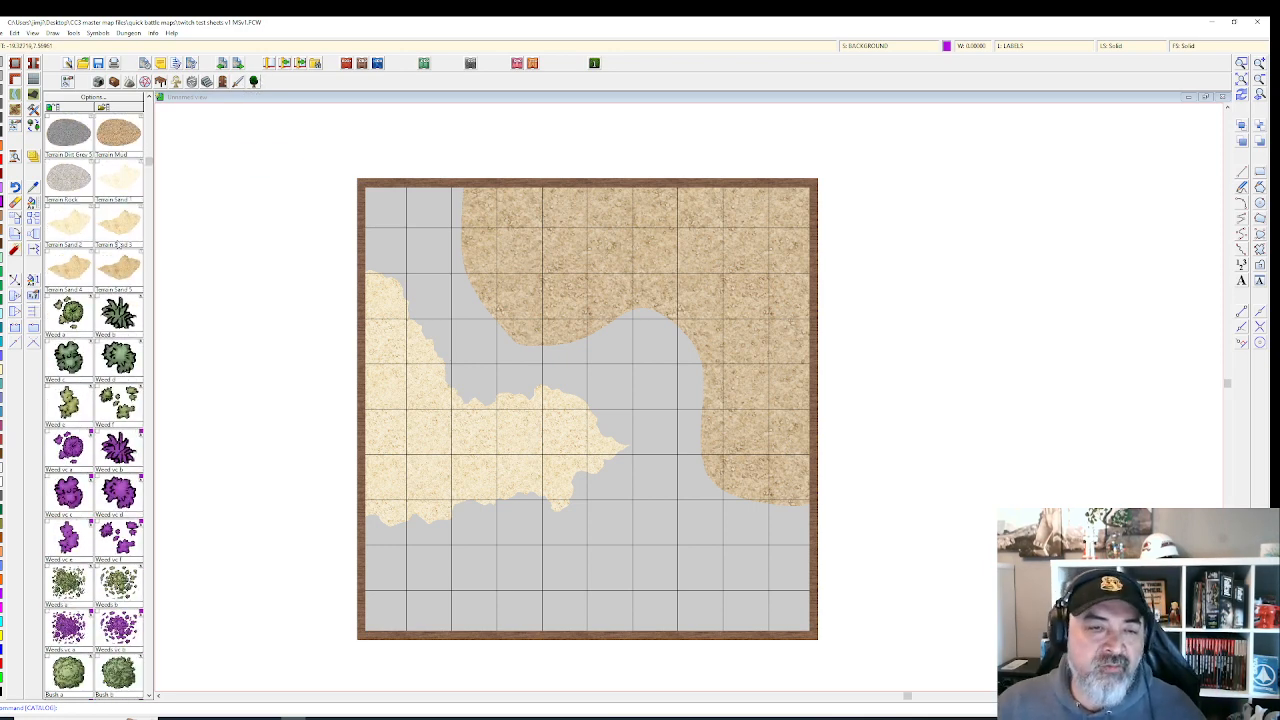
{"action": "scroll", "coordinate": [116, 290], "scroll_direction": "down", "scroll_amount": 2}
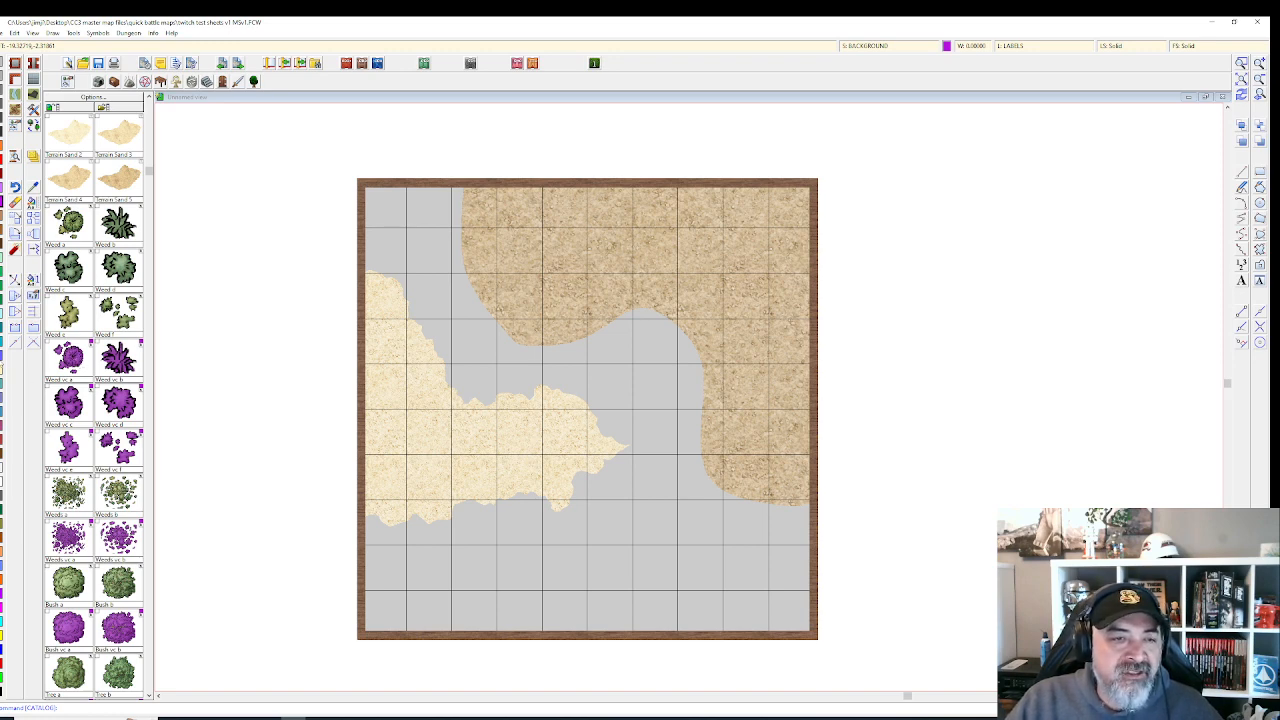
Try blue, dark grey and brown as the current colour for the varicolor vegetation symbols, and finish with dark green.
{"action": "left_click", "coordinate": [4, 326]}
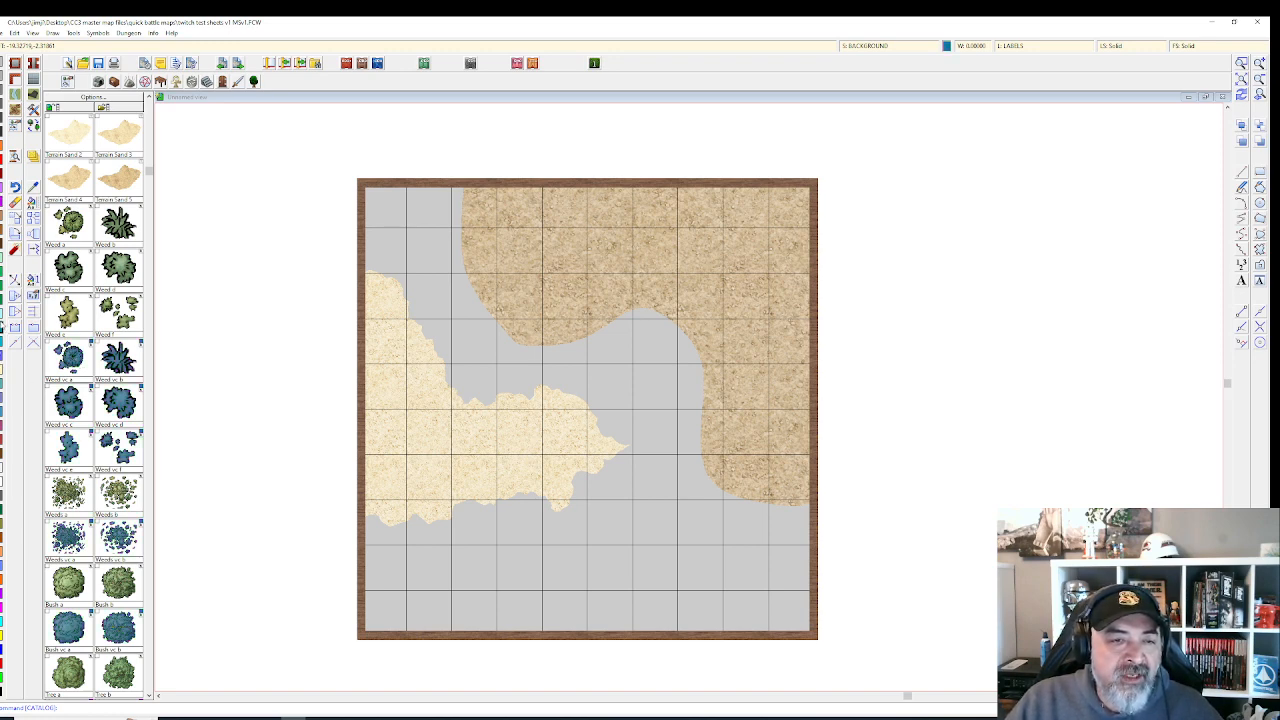
{"action": "left_click", "coordinate": [3, 246]}
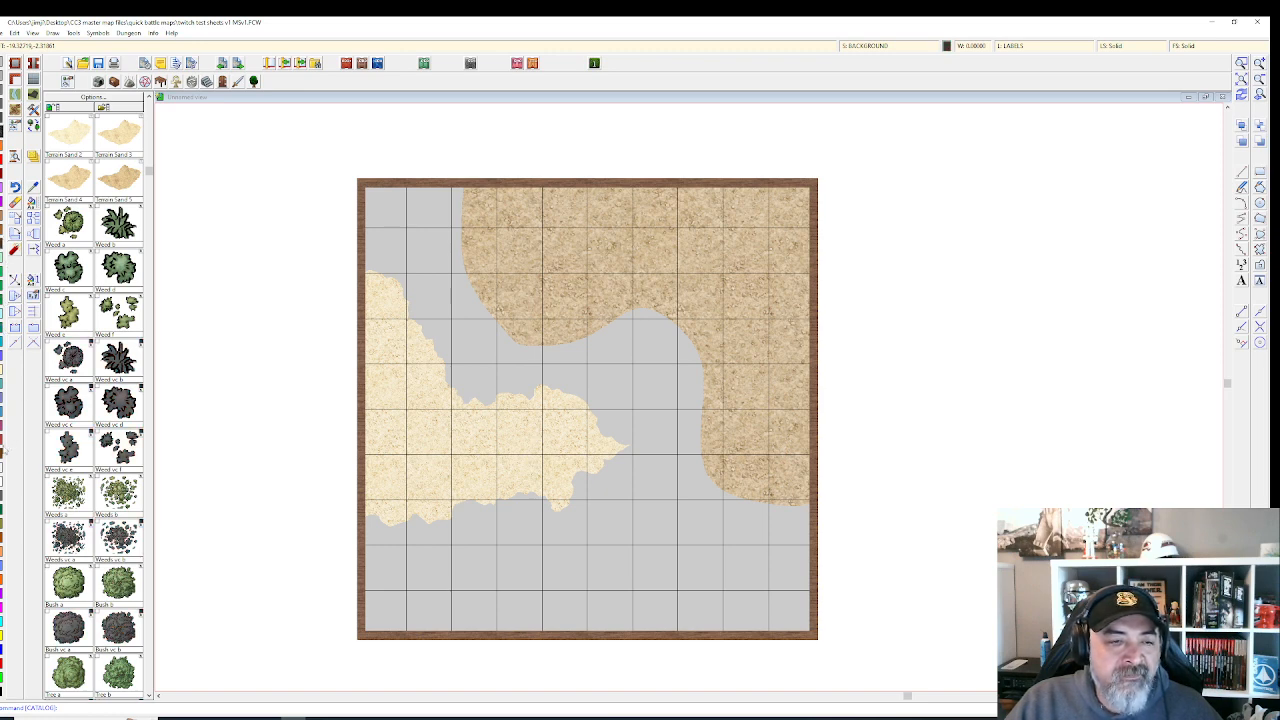
{"action": "scroll", "coordinate": [70, 500], "scroll_direction": "down", "scroll_amount": 3}
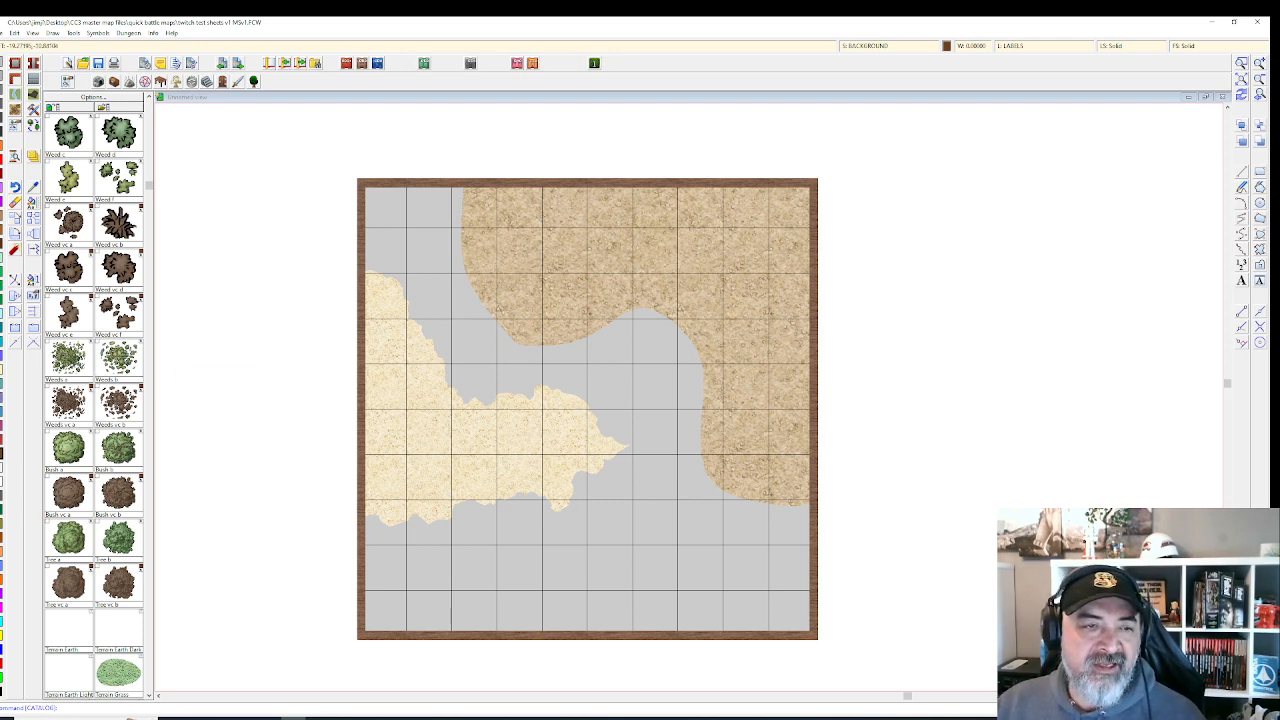
{"action": "left_click", "coordinate": [1, 302]}
{"action": "scroll", "coordinate": [84, 313], "scroll_direction": "up", "scroll_amount": 1}
{"action": "scroll", "coordinate": [90, 354], "scroll_direction": "down", "scroll_amount": 1}
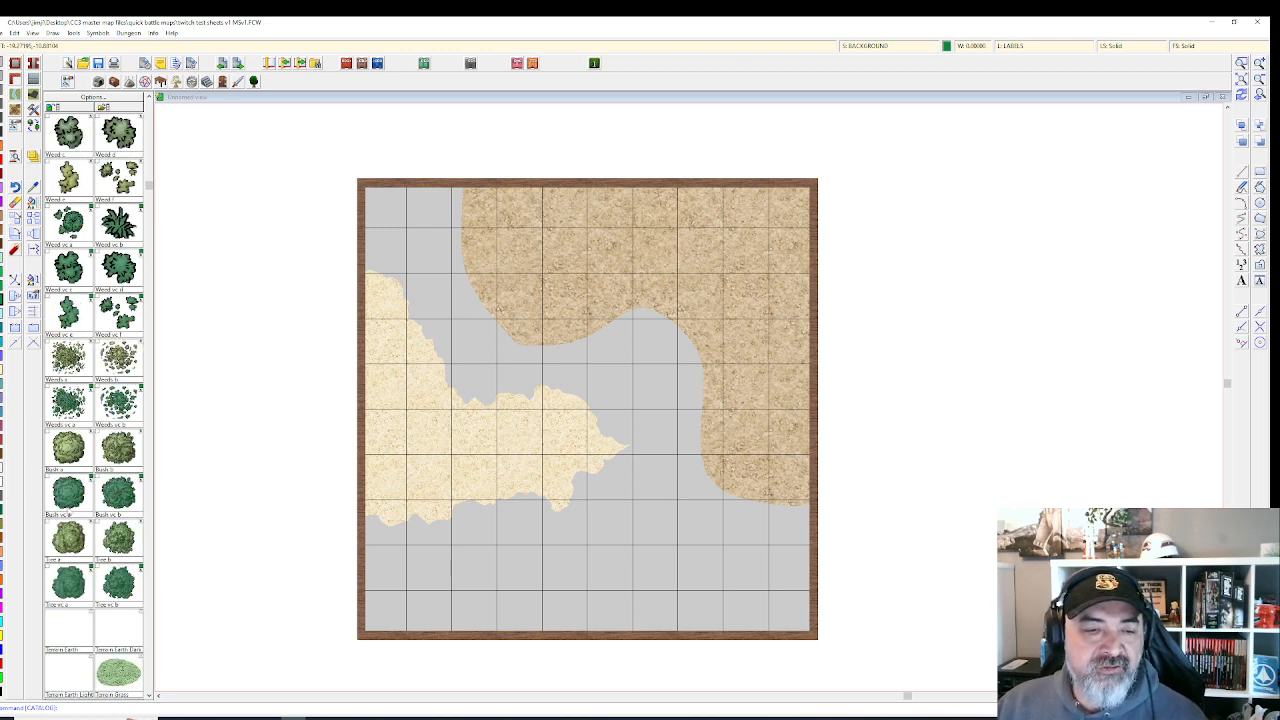
Place the second green bush symbol in the grey area near the map's lower centre, with its scale reset to normal.
{"action": "left_click", "coordinate": [112, 454]}
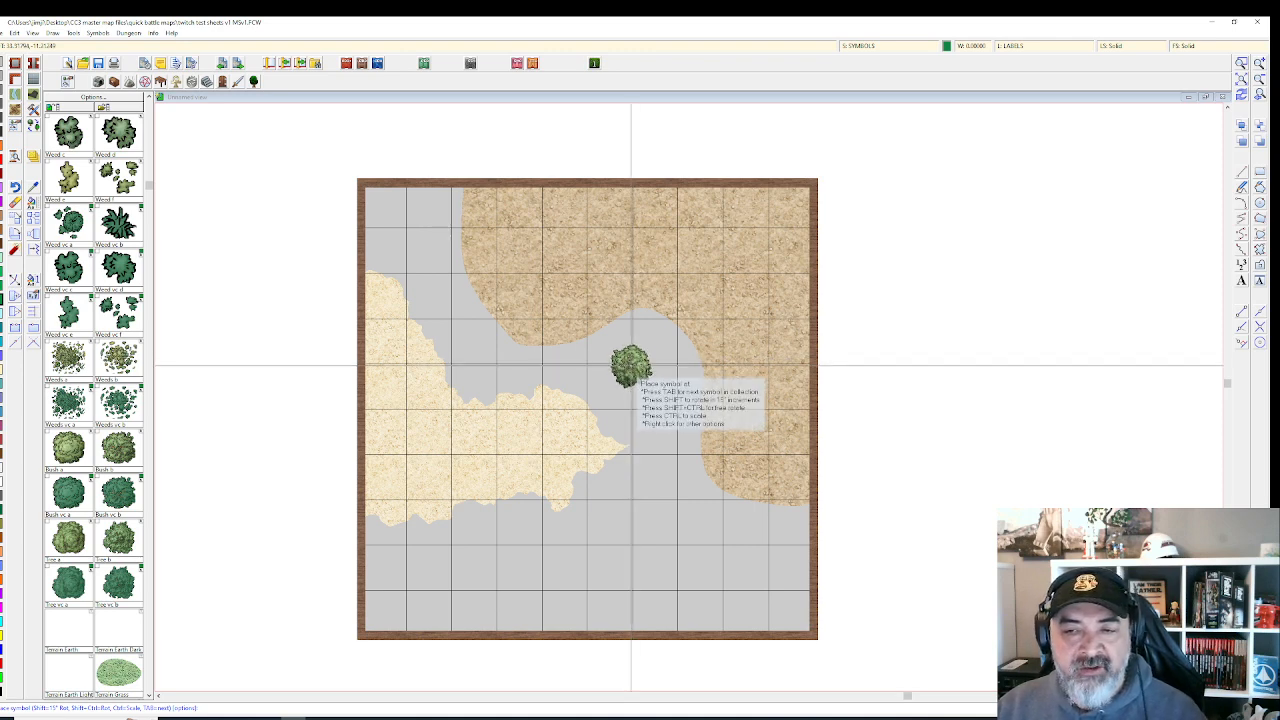
{"action": "key", "text": "ctrl"}
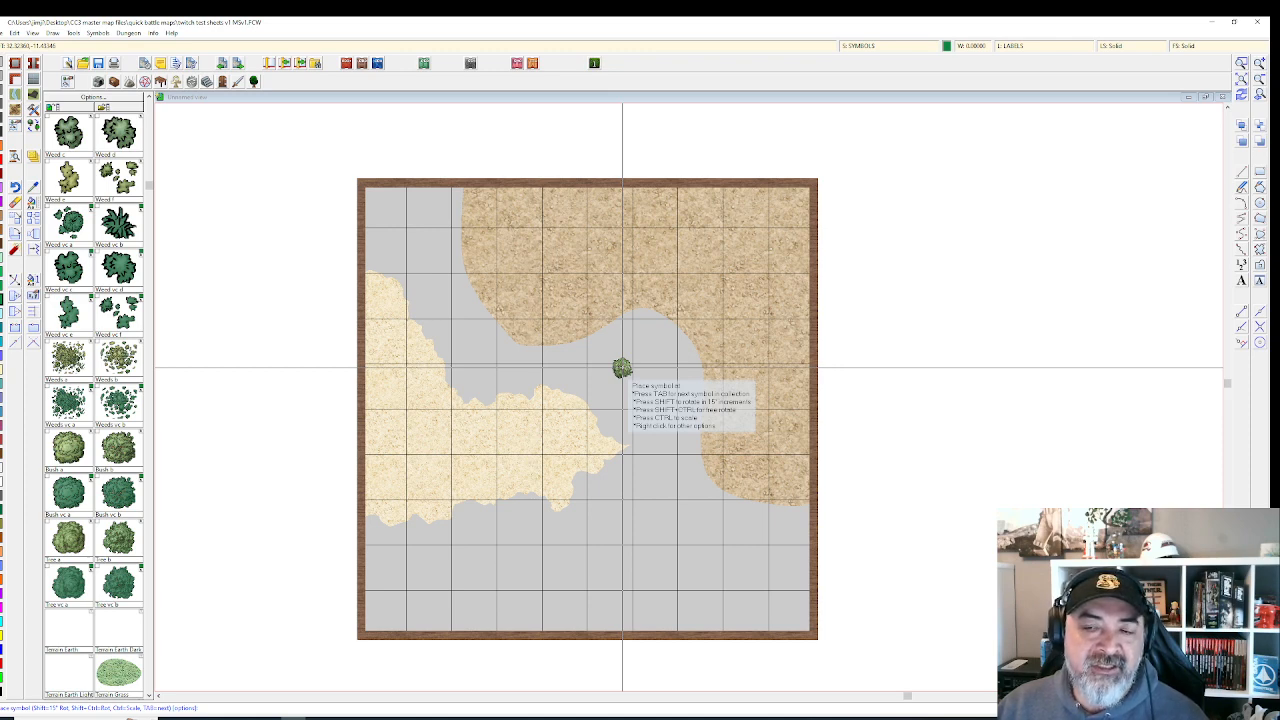
{"action": "right_click", "coordinate": [622, 368]}
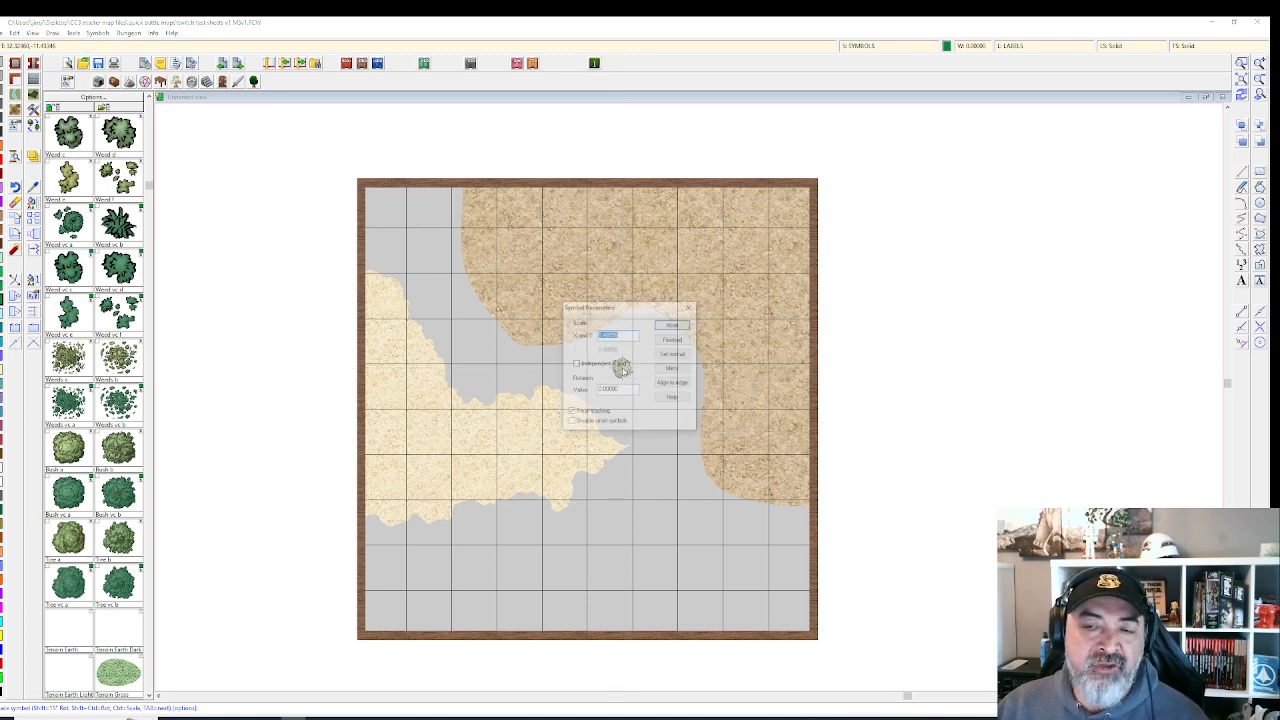
{"action": "left_click", "coordinate": [676, 358]}
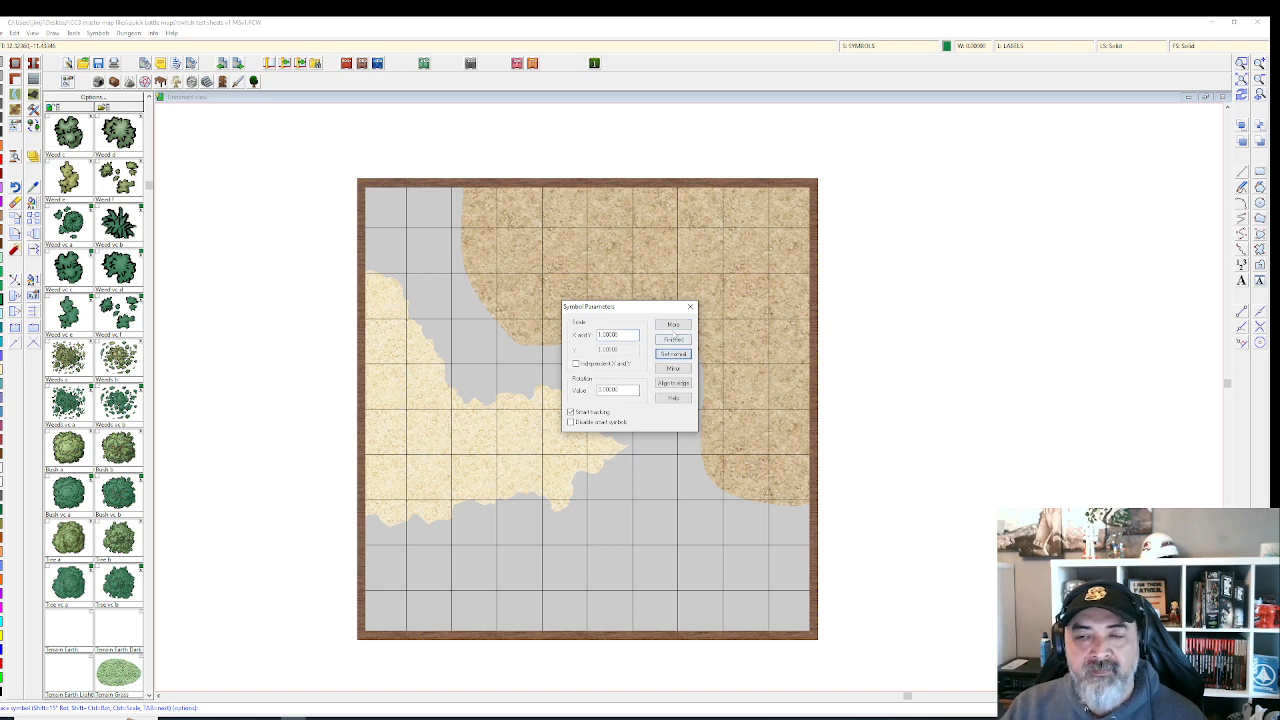
{"action": "left_click", "coordinate": [673, 339]}
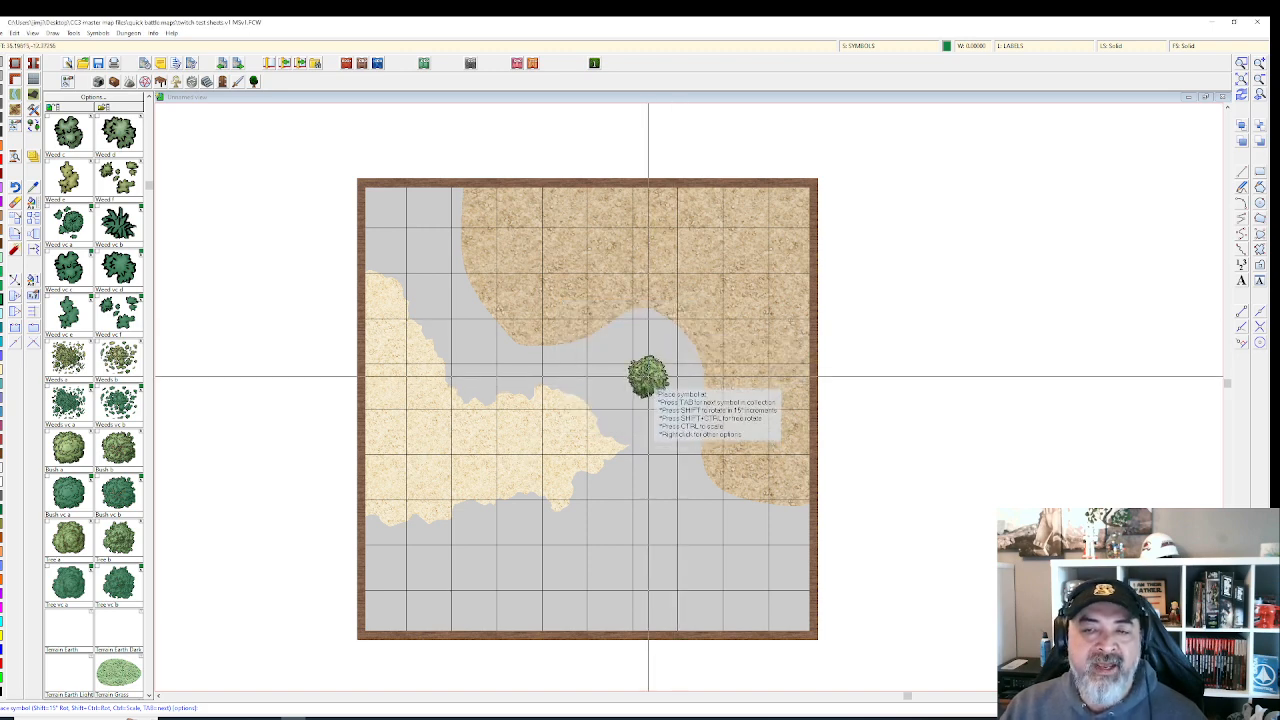
{"action": "left_click", "coordinate": [597, 547]}
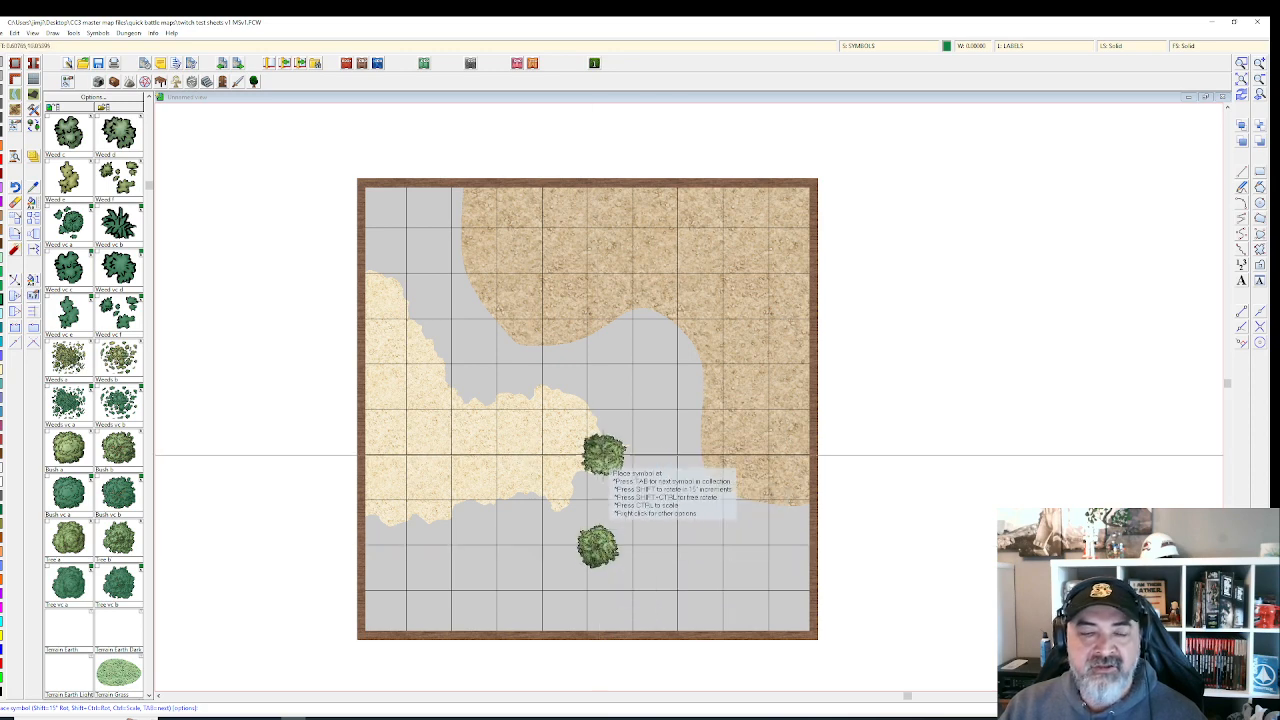
Place one large green tree symbol at the upper centre of the map, overlapping the edge of the smooth dirt area.
{"action": "left_click", "coordinate": [80, 542]}
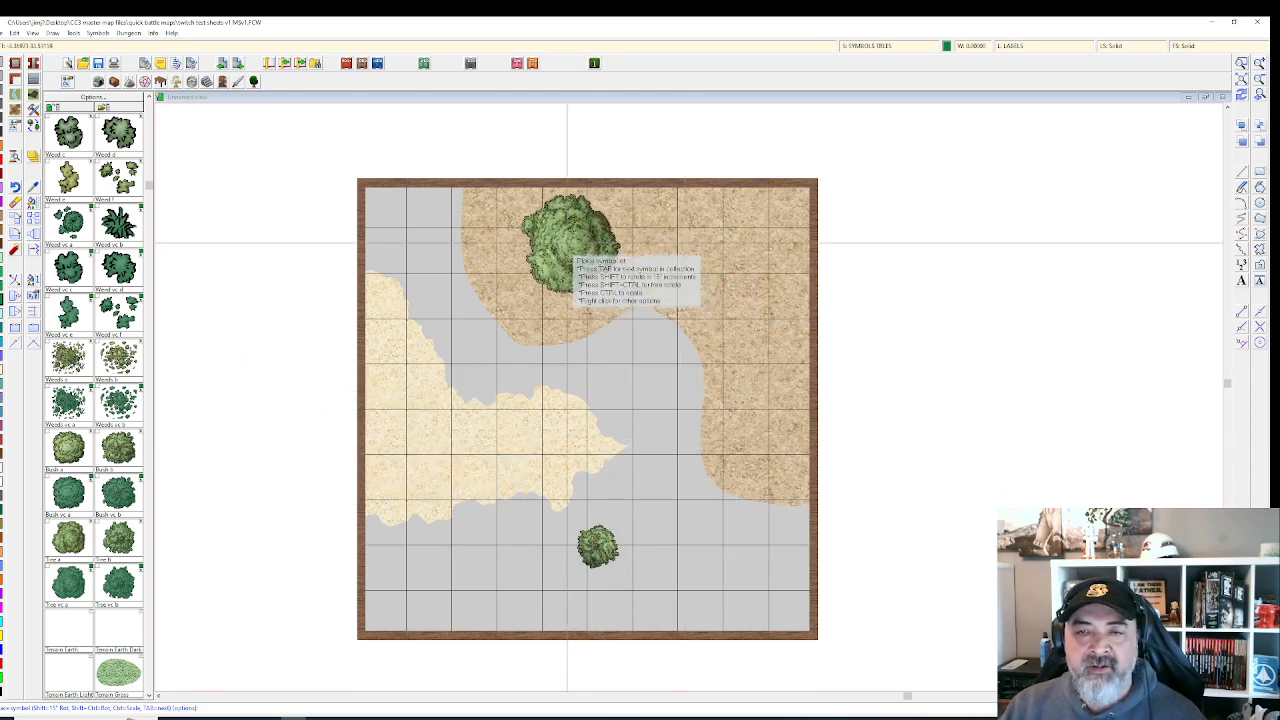
{"action": "left_click", "coordinate": [610, 315]}
{"action": "key", "text": "Escape"}
{"action": "left_click", "coordinate": [160, 81]}
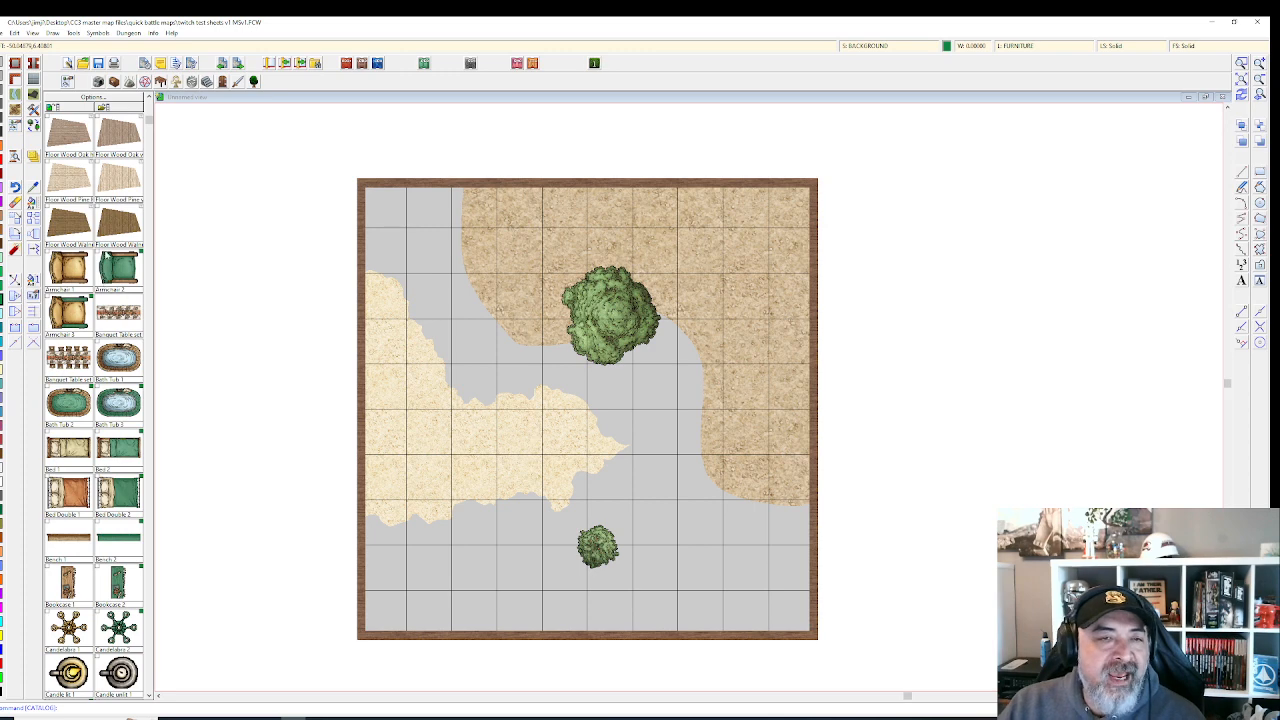
{"action": "right_click", "coordinate": [33, 80]}
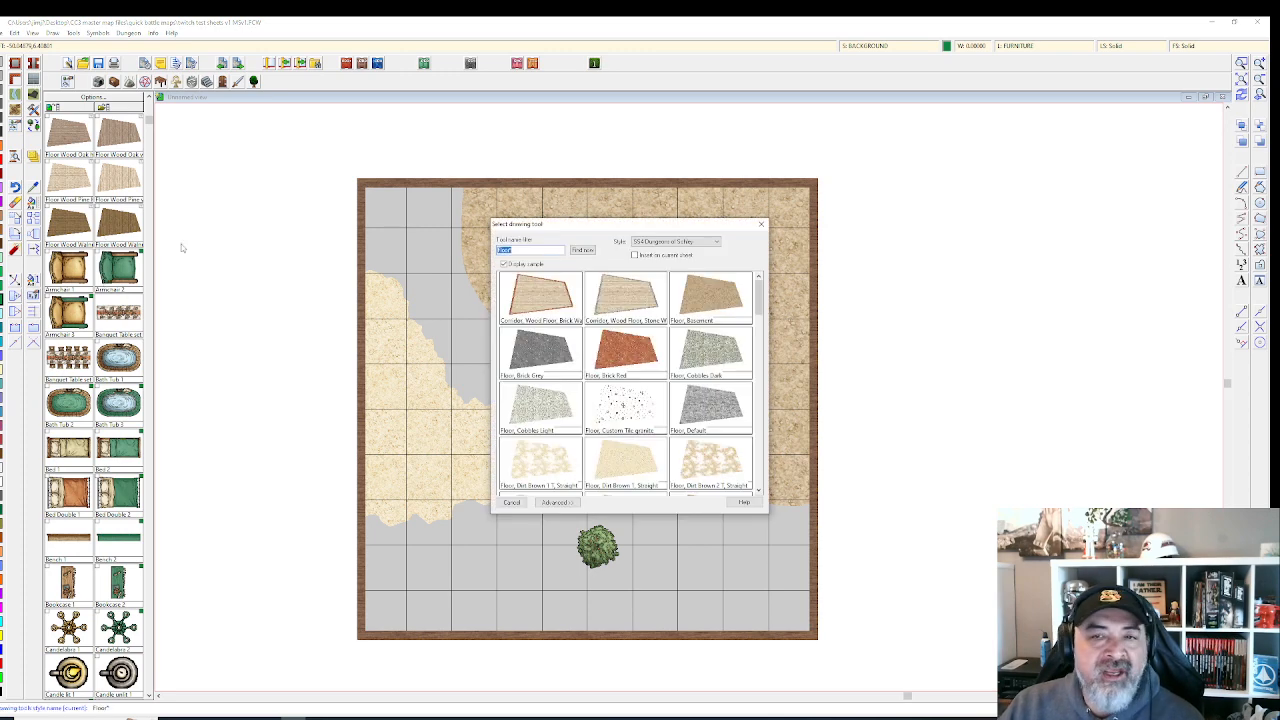
{"action": "scroll", "coordinate": [630, 370], "scroll_direction": "down", "scroll_amount": 5}
{"action": "scroll", "coordinate": [586, 384], "scroll_direction": "down", "scroll_amount": 5}
{"action": "key", "text": "Escape"}
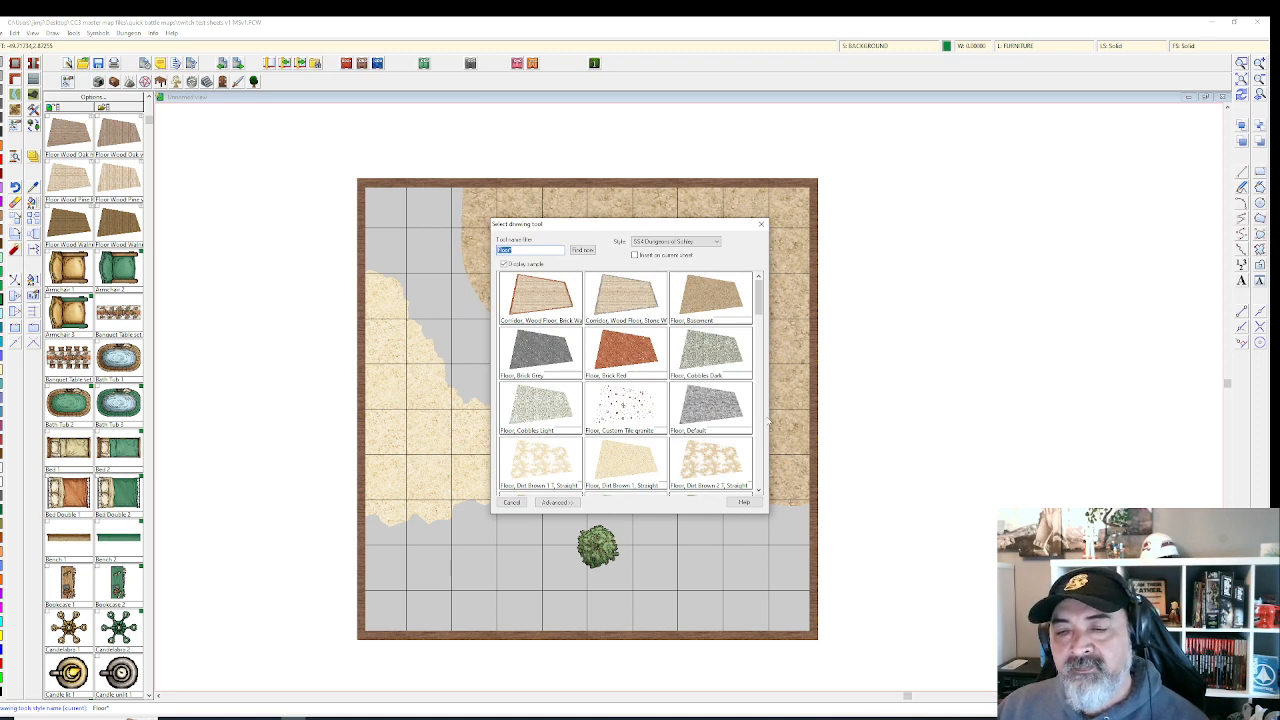
{"action": "left_click", "coordinate": [716, 411]}
{"action": "key", "text": "Escape"}
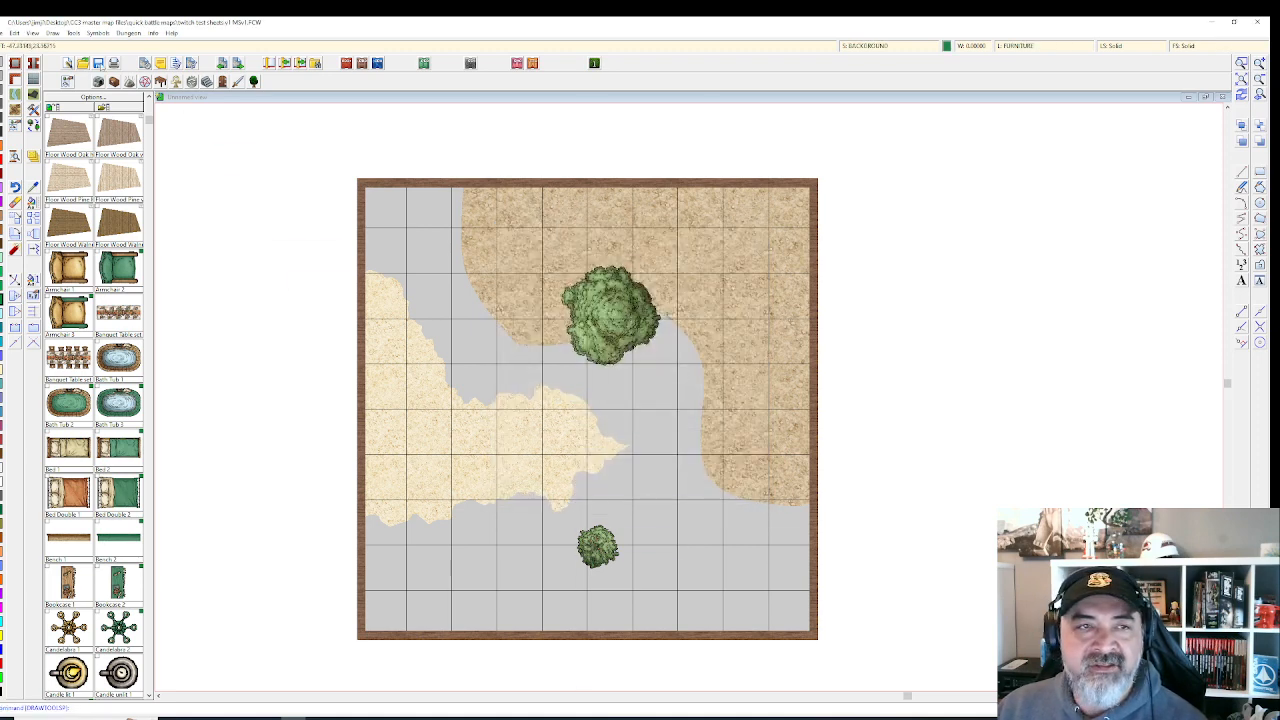
Choose the "Floor, Wood Oak H, Straight" drawing tool from the list of floor tools.
{"action": "left_click", "coordinate": [36, 79]}
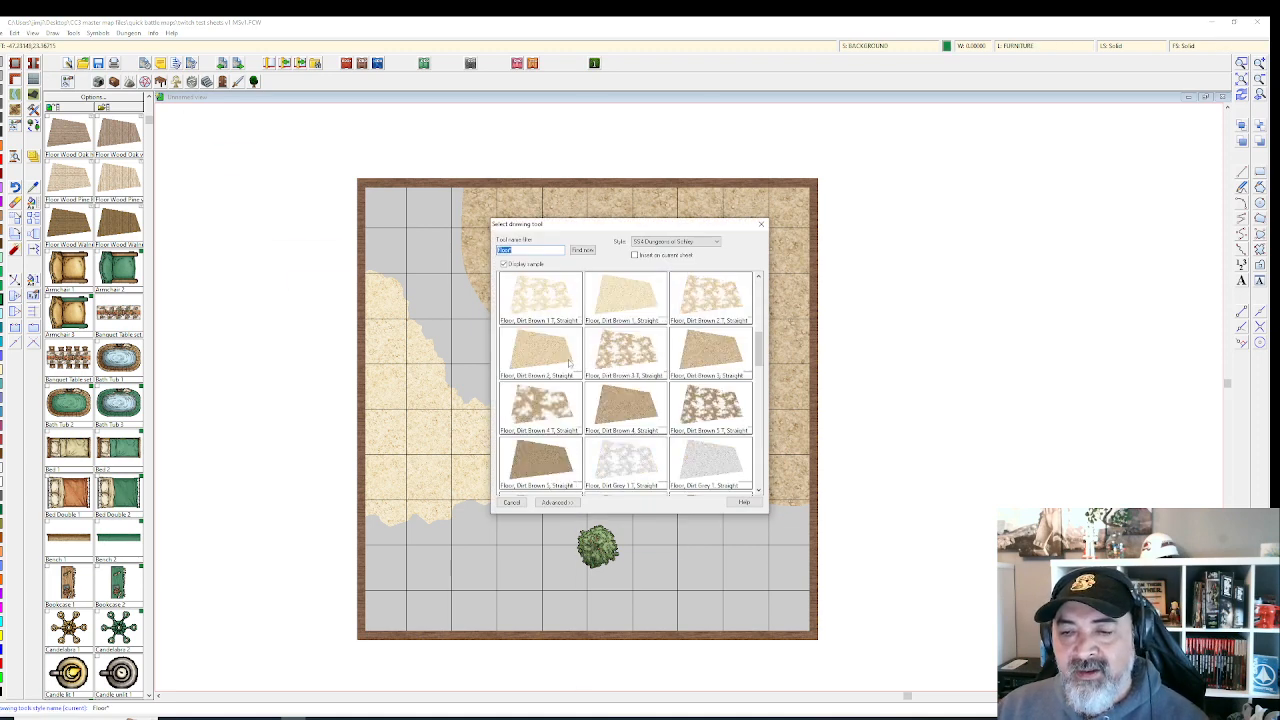
{"action": "scroll", "coordinate": [569, 364], "scroll_direction": "down", "scroll_amount": 10}
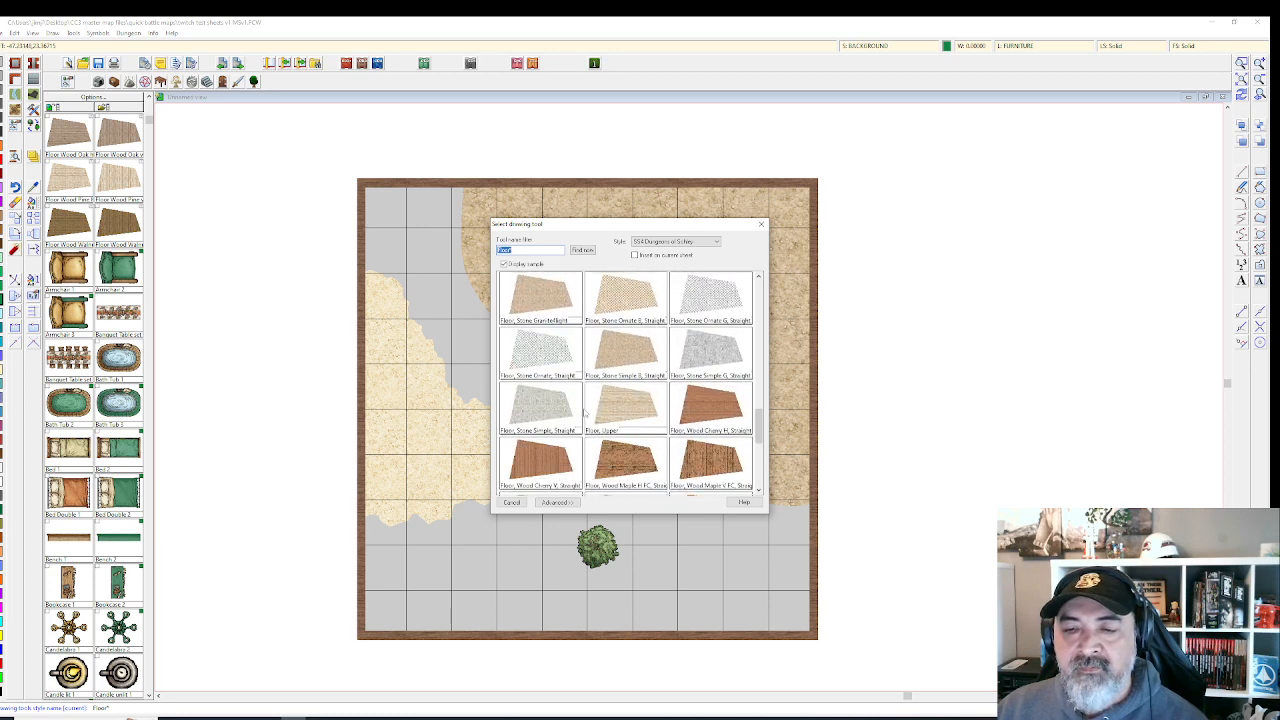
{"action": "scroll", "coordinate": [584, 413], "scroll_direction": "down", "scroll_amount": 3}
{"action": "scroll", "coordinate": [611, 445], "scroll_direction": "down", "scroll_amount": 3}
{"action": "scroll", "coordinate": [617, 370], "scroll_direction": "up", "scroll_amount": 3}
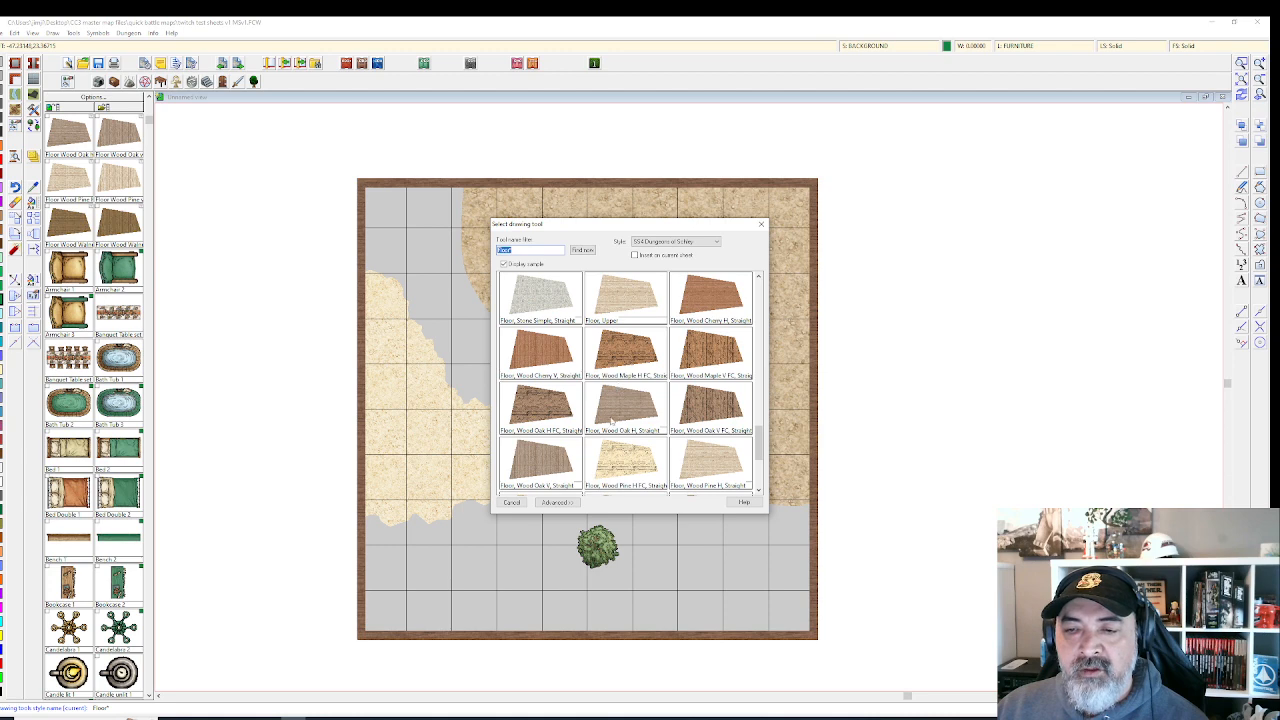
{"action": "left_click", "coordinate": [611, 421]}
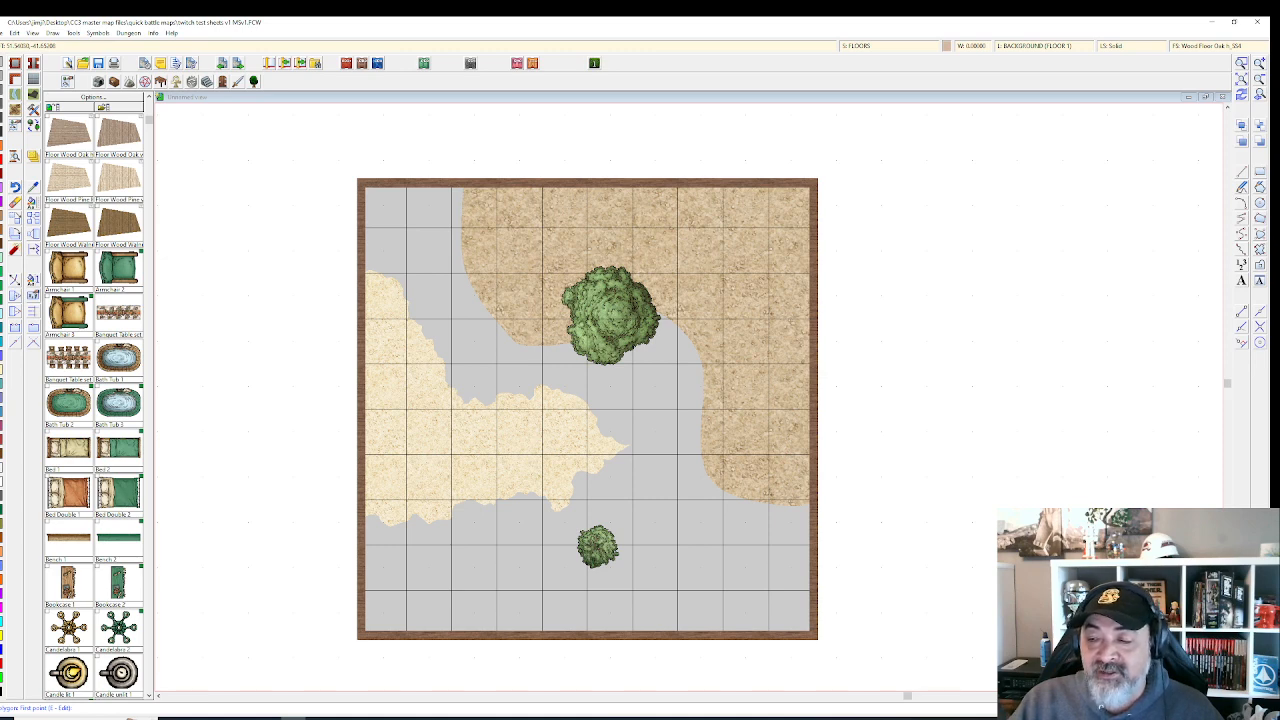
Set the grid system to the 5' Grid, 5 Snap option and review its grid and cursor snap settings.
{"action": "right_click", "coordinate": [1207, 708]}
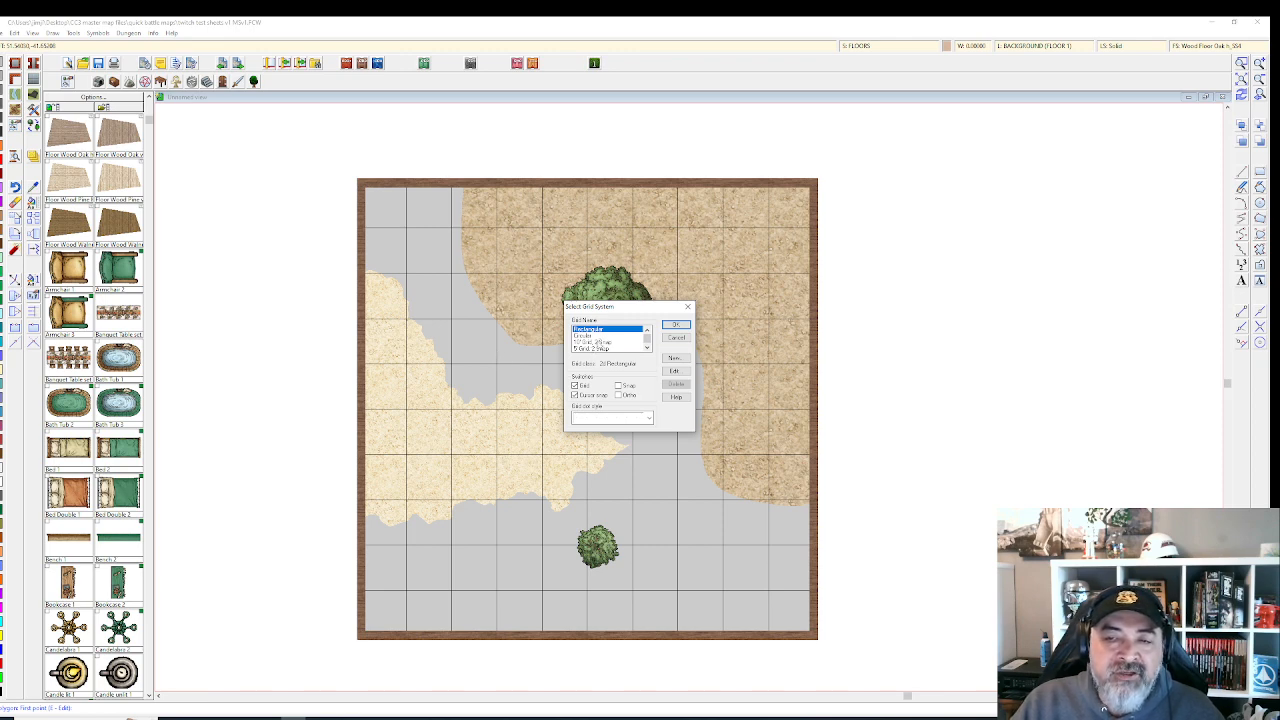
{"action": "left_click", "coordinate": [597, 342]}
{"action": "scroll", "coordinate": [598, 344], "scroll_direction": "down", "scroll_amount": 2}
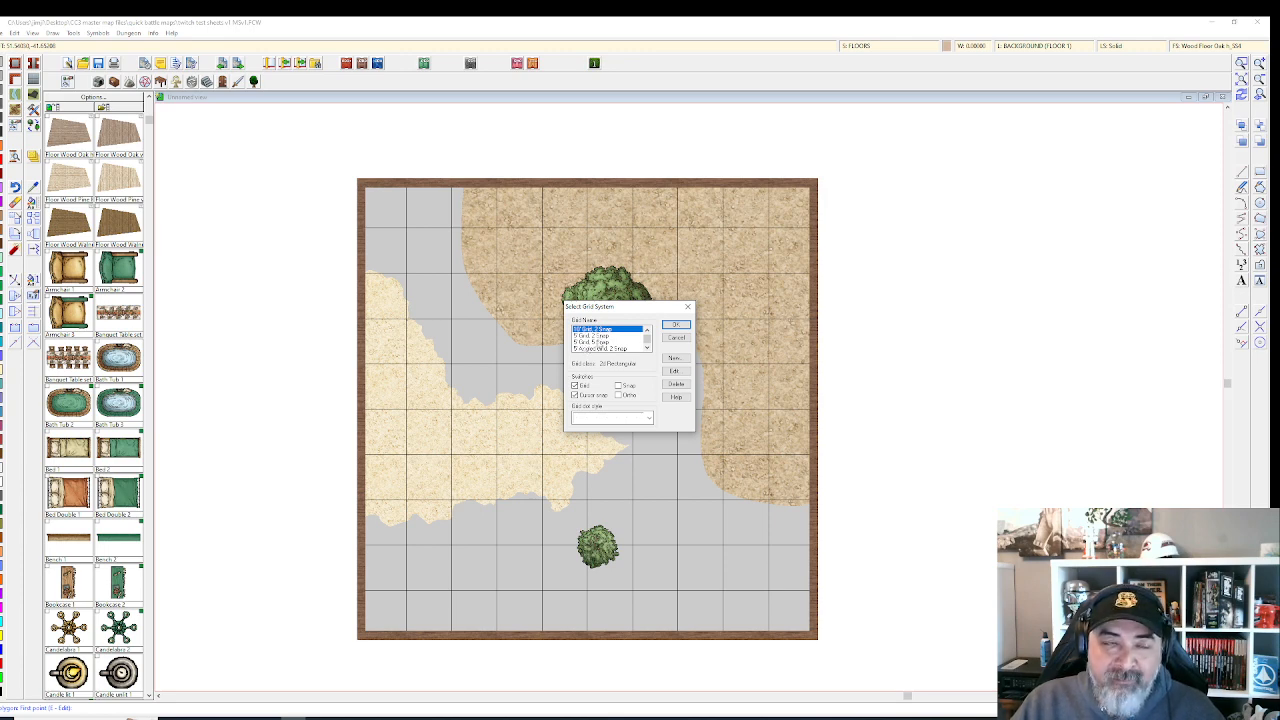
{"action": "left_click", "coordinate": [598, 343]}
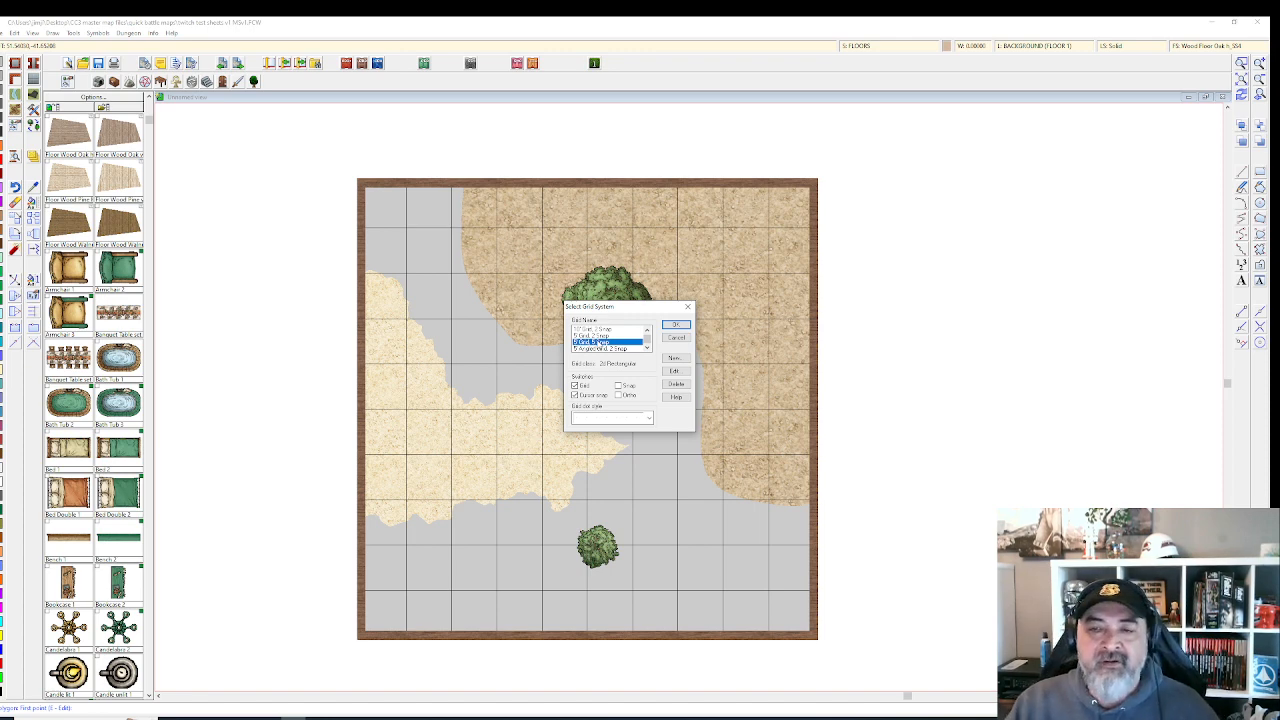
{"action": "left_click", "coordinate": [677, 327]}
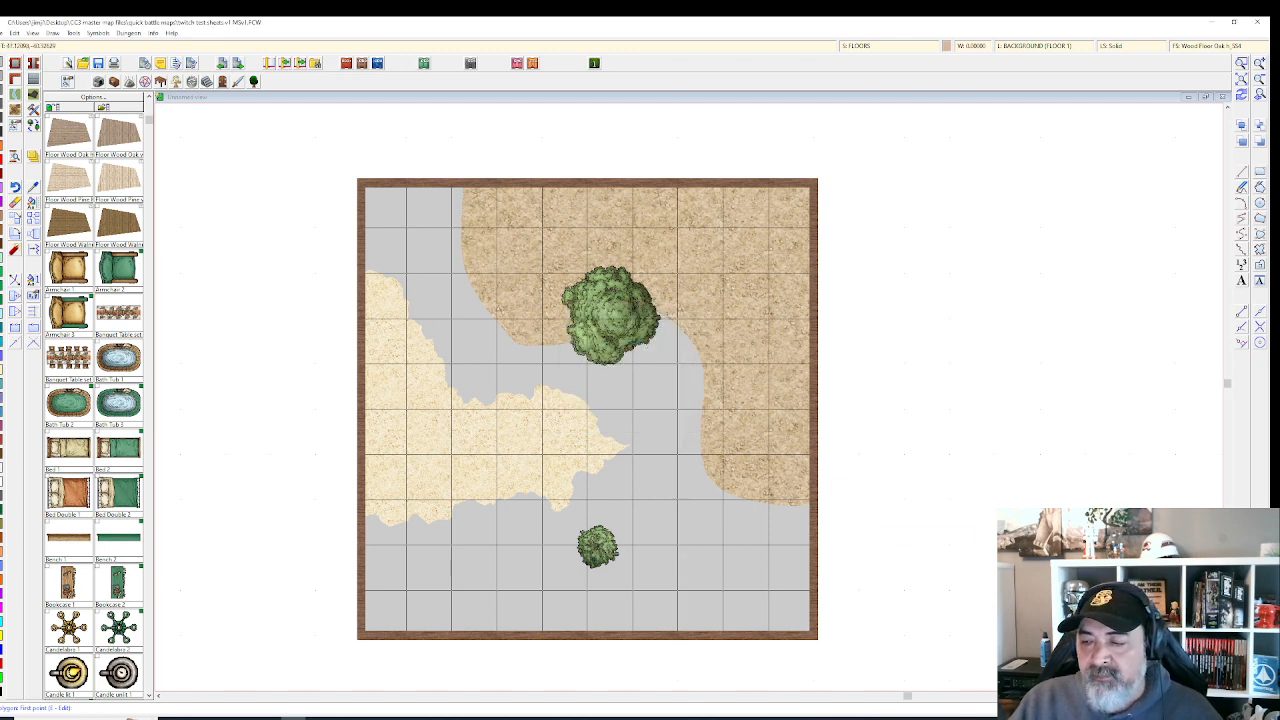
{"action": "right_click", "coordinate": [1150, 708]}
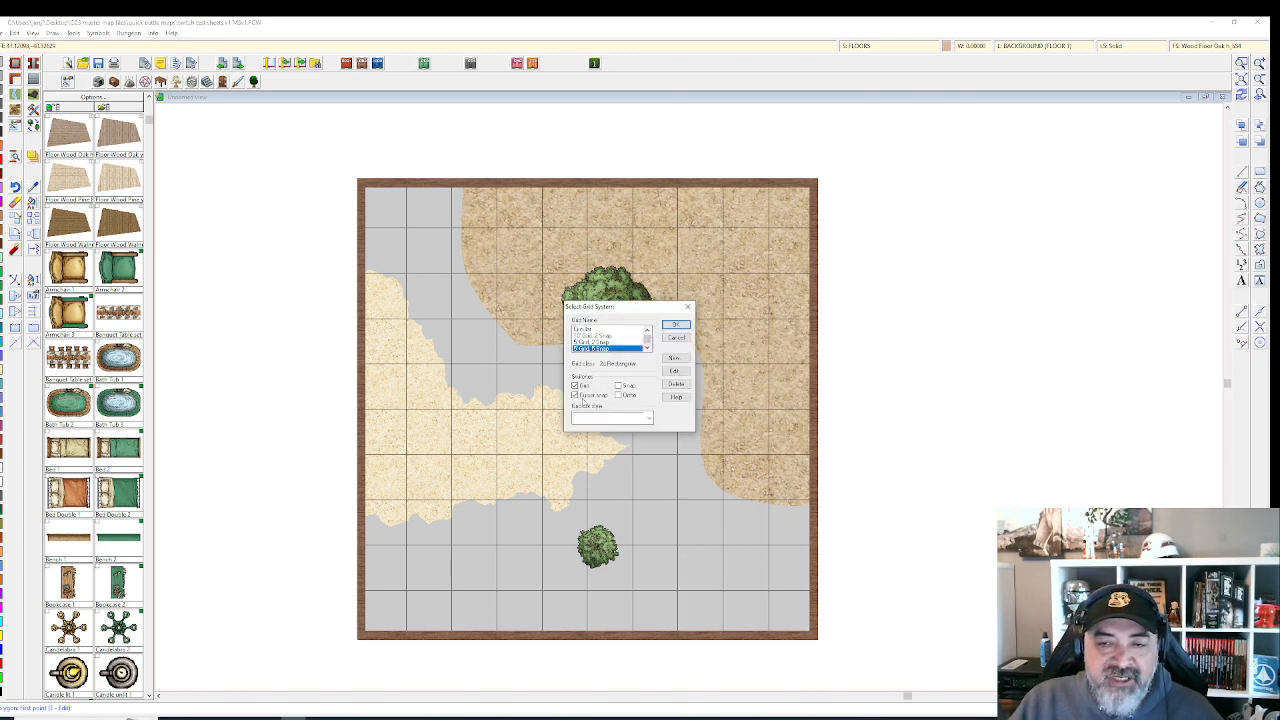
{"action": "left_click", "coordinate": [676, 325]}
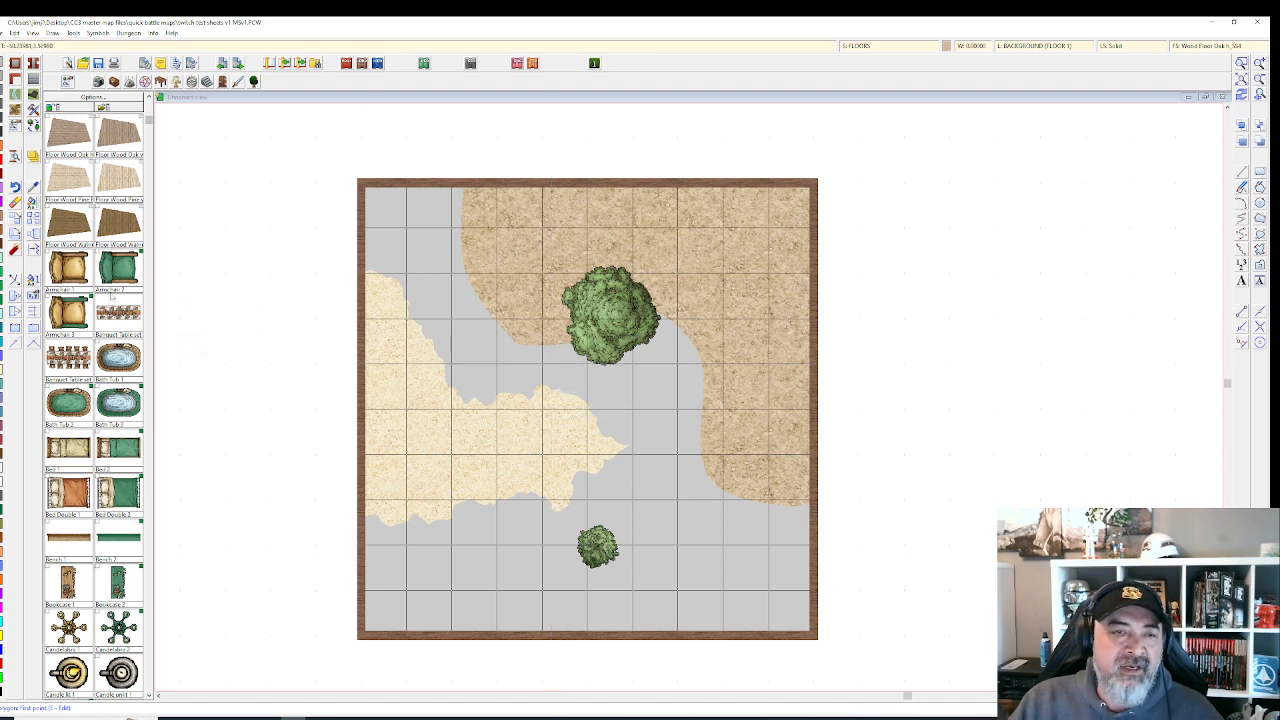
Load the vegetation symbol catalog to look through it, and switch back to the furniture symbol catalog.
{"action": "left_click", "coordinate": [253, 82]}
{"action": "scroll", "coordinate": [100, 290], "scroll_direction": "down", "scroll_amount": 5}
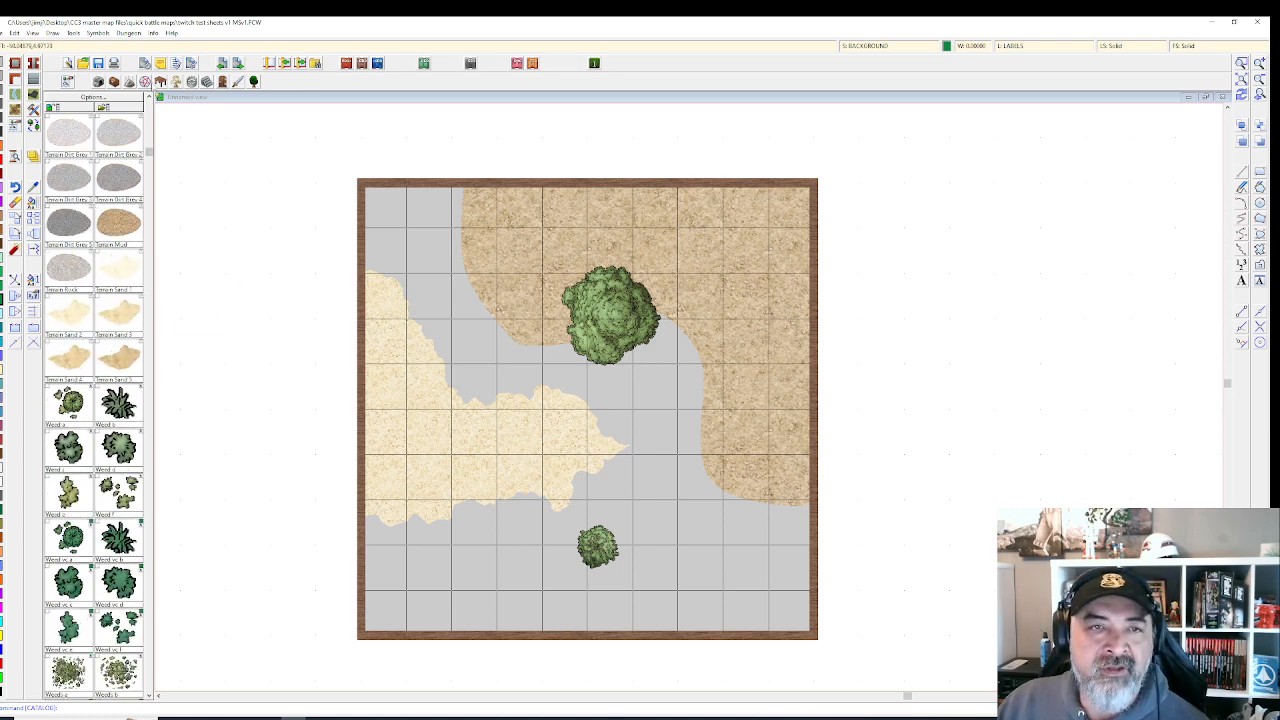
{"action": "left_click", "coordinate": [160, 82]}
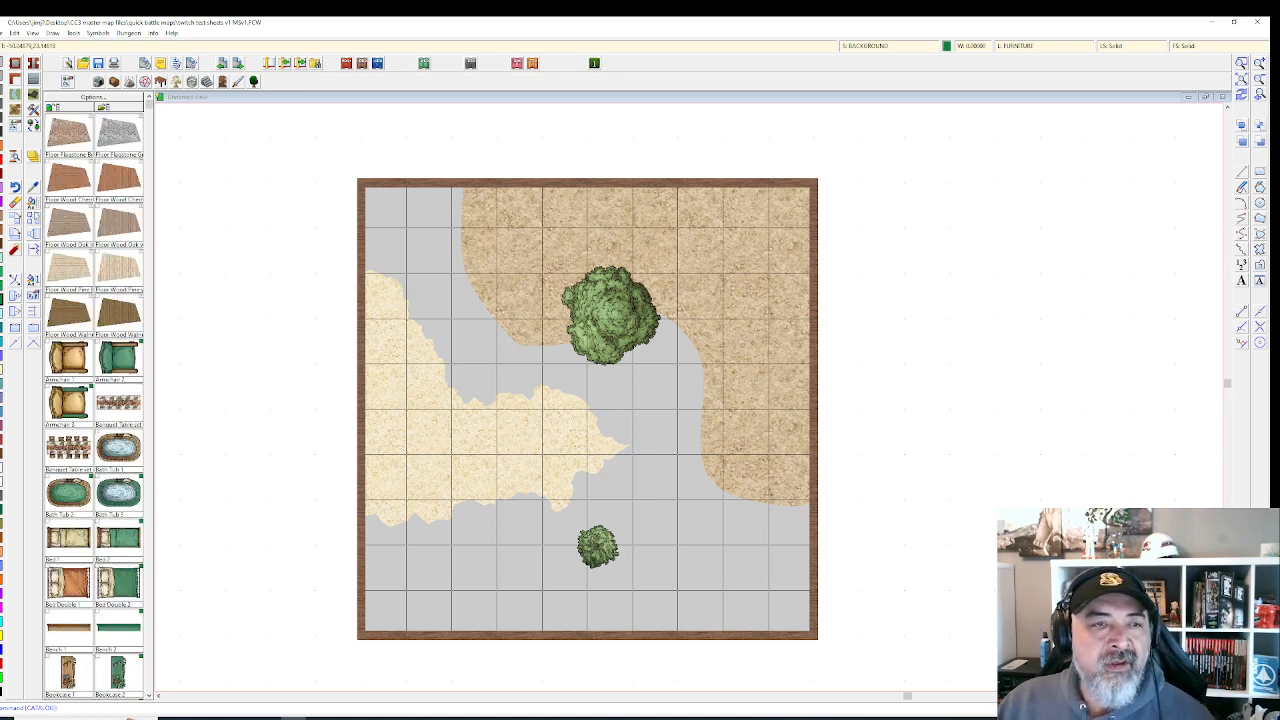
{"action": "left_click", "coordinate": [34, 217]}
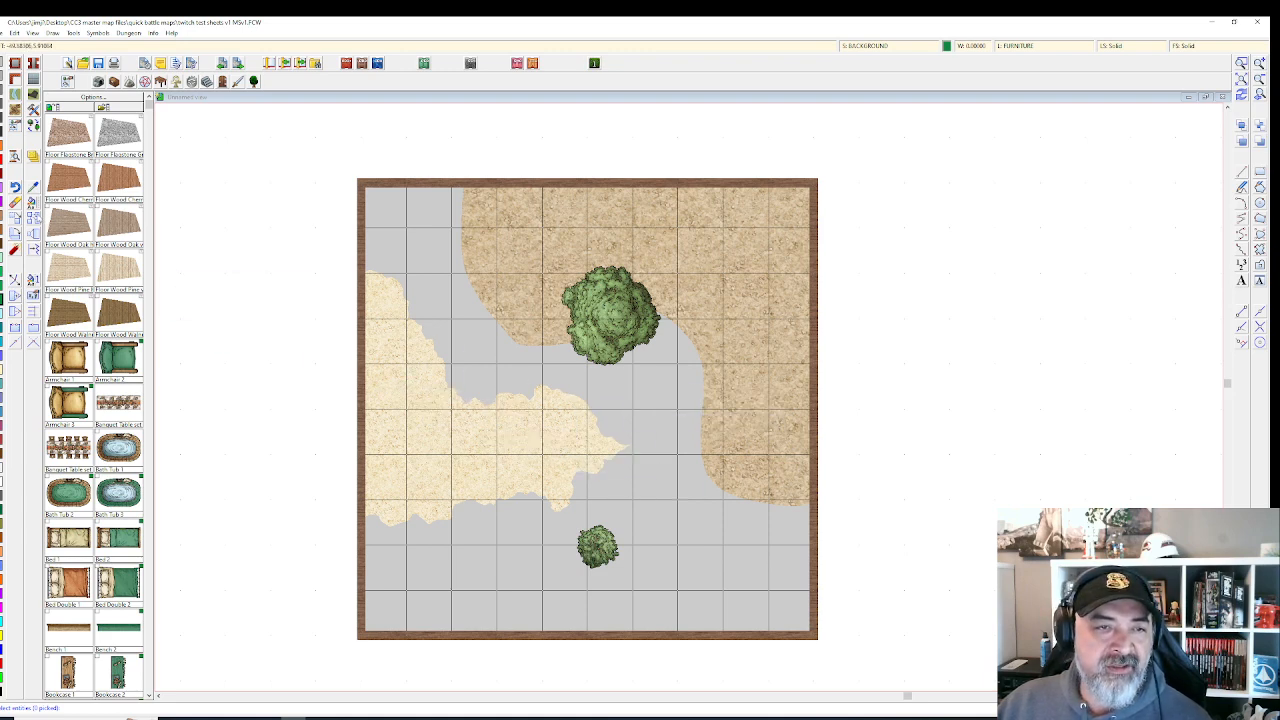
{"action": "left_click", "coordinate": [590, 545]}
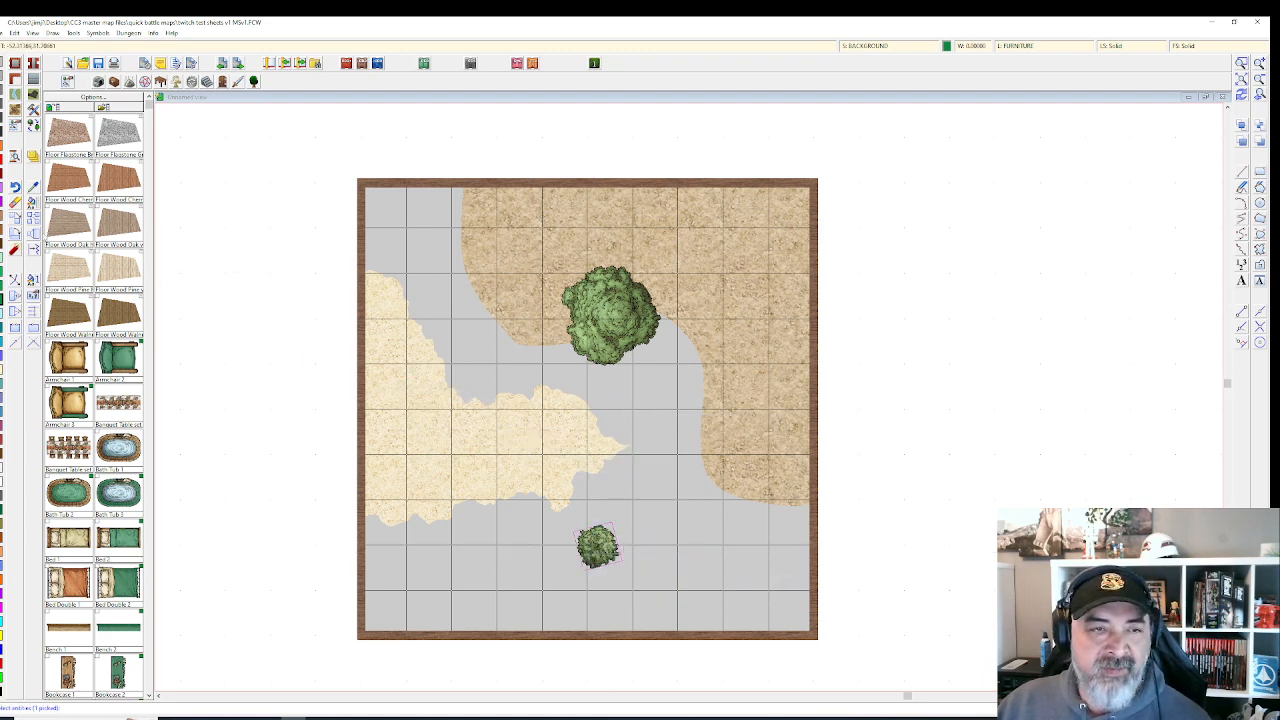
{"action": "right_click", "coordinate": [570, 558]}
{"action": "left_click", "coordinate": [604, 563]}
{"action": "left_click", "coordinate": [604, 563]}
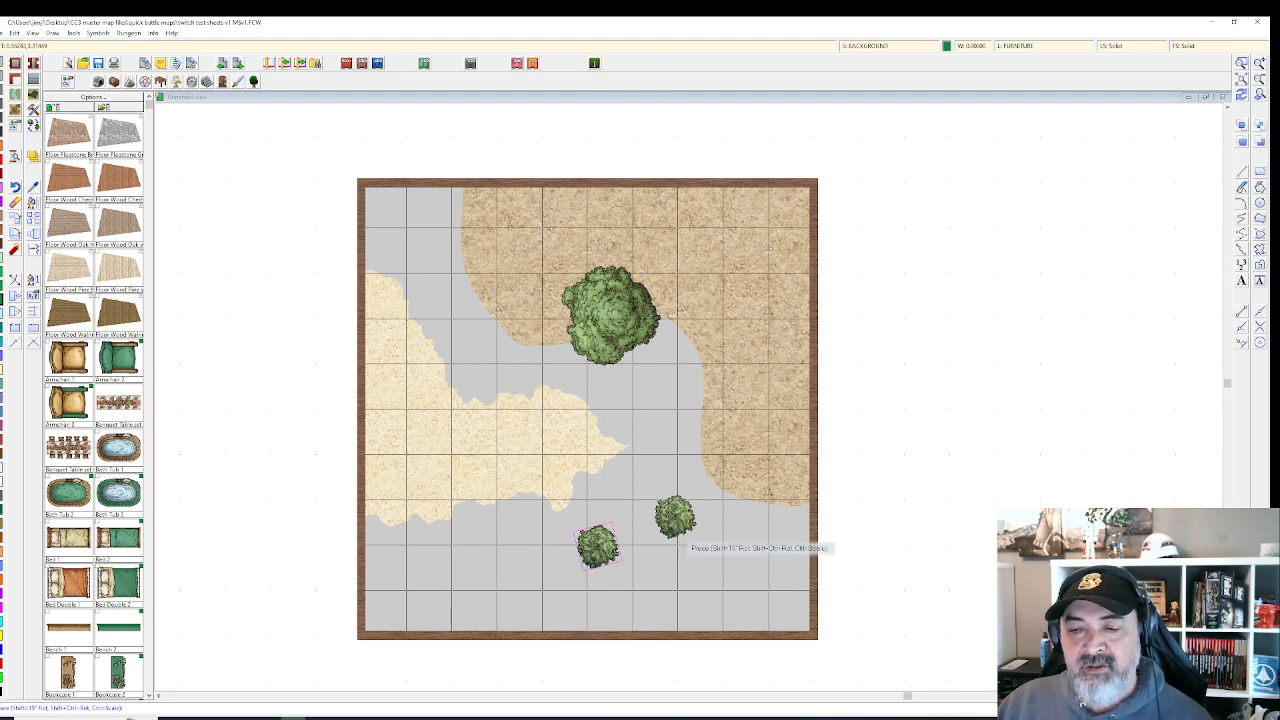
{"action": "scroll", "coordinate": [676, 556], "scroll_direction": "up", "scroll_amount": 3}
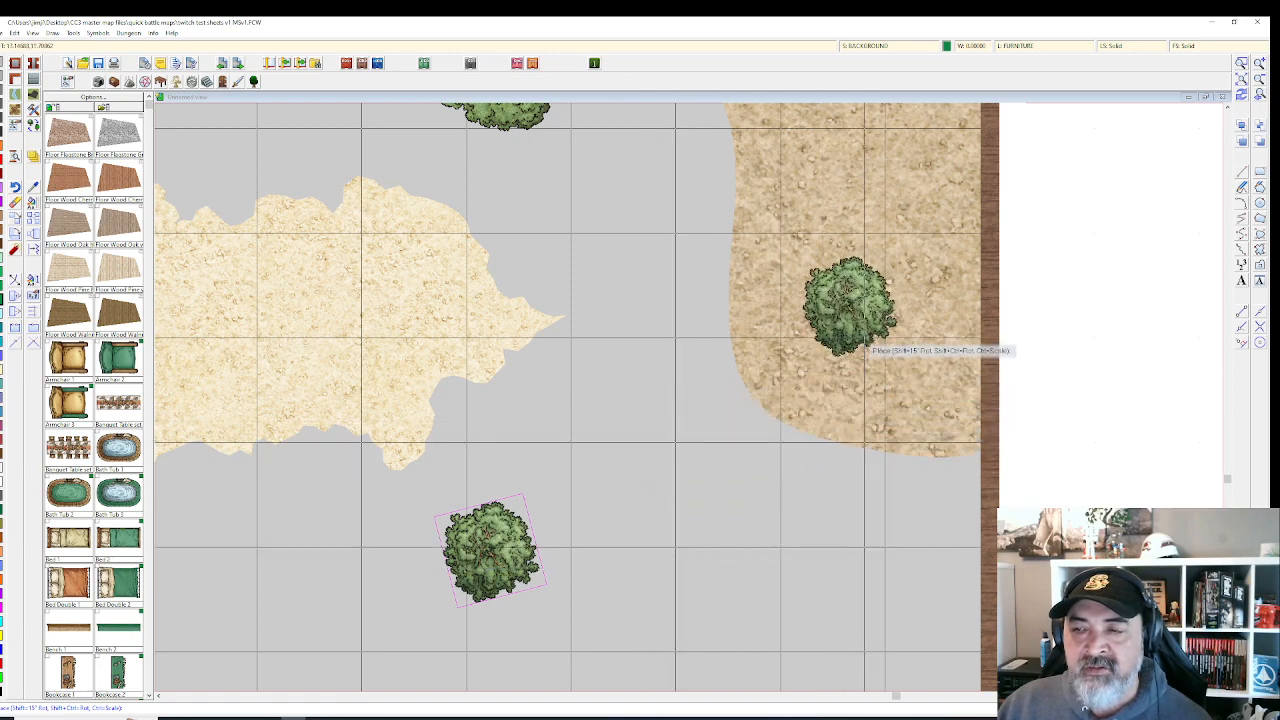
{"action": "scroll", "coordinate": [676, 265], "scroll_direction": "down", "scroll_amount": 4}
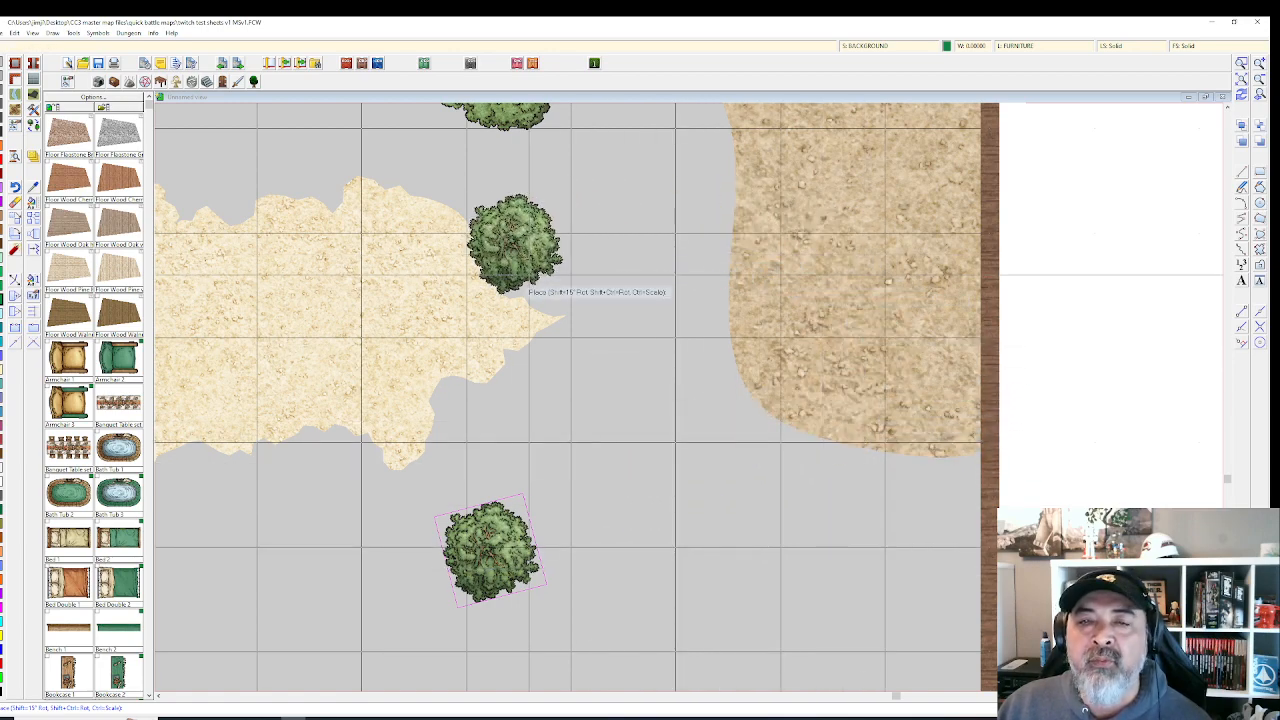
{"action": "left_click_drag", "start_coordinate": [585, 307], "coordinate": [640, 325]}
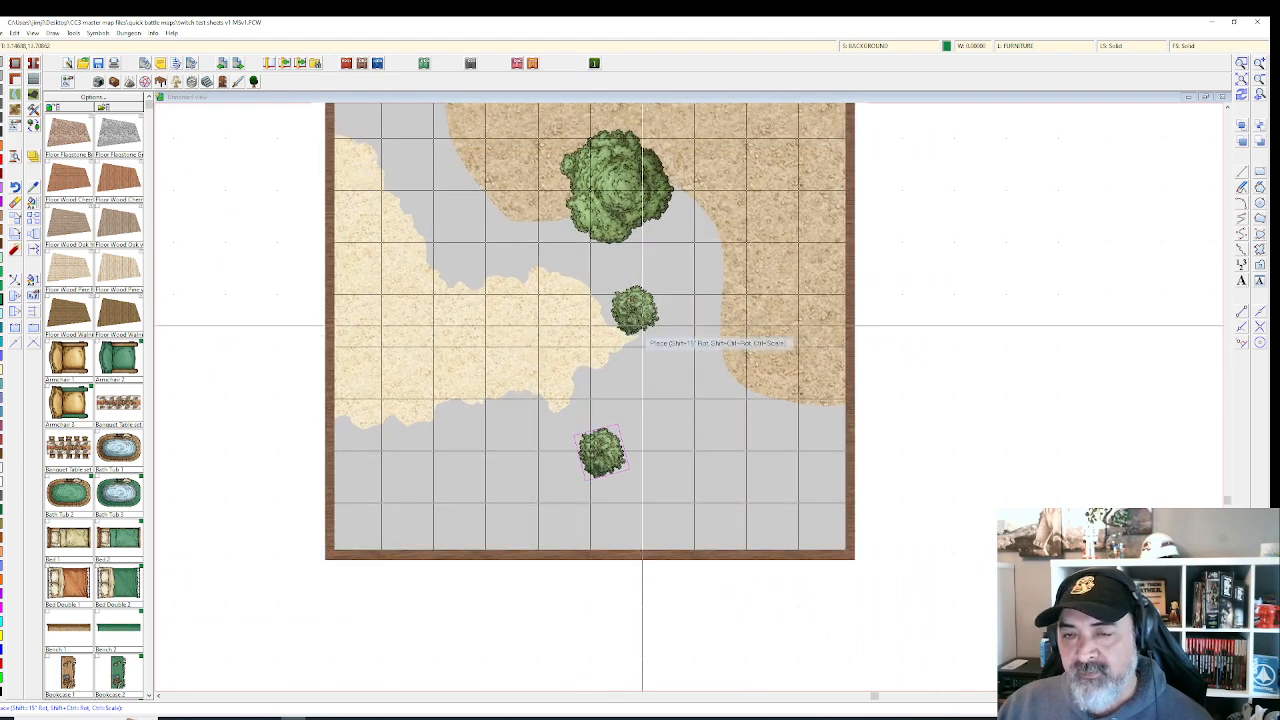
{"action": "key", "text": "Escape"}
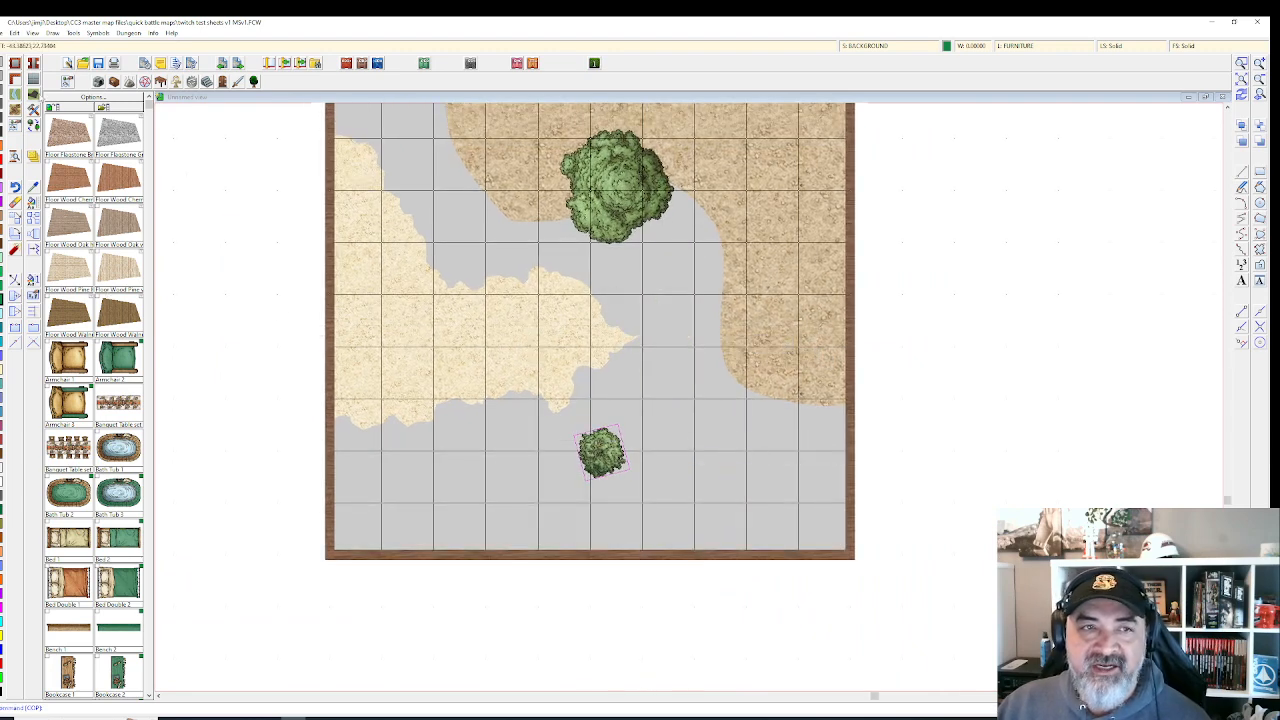
Draw a Wood Oak H floor beside the small tree, one grid square high, three squares wide along its top and two along its base.
{"action": "right_click", "coordinate": [33, 79]}
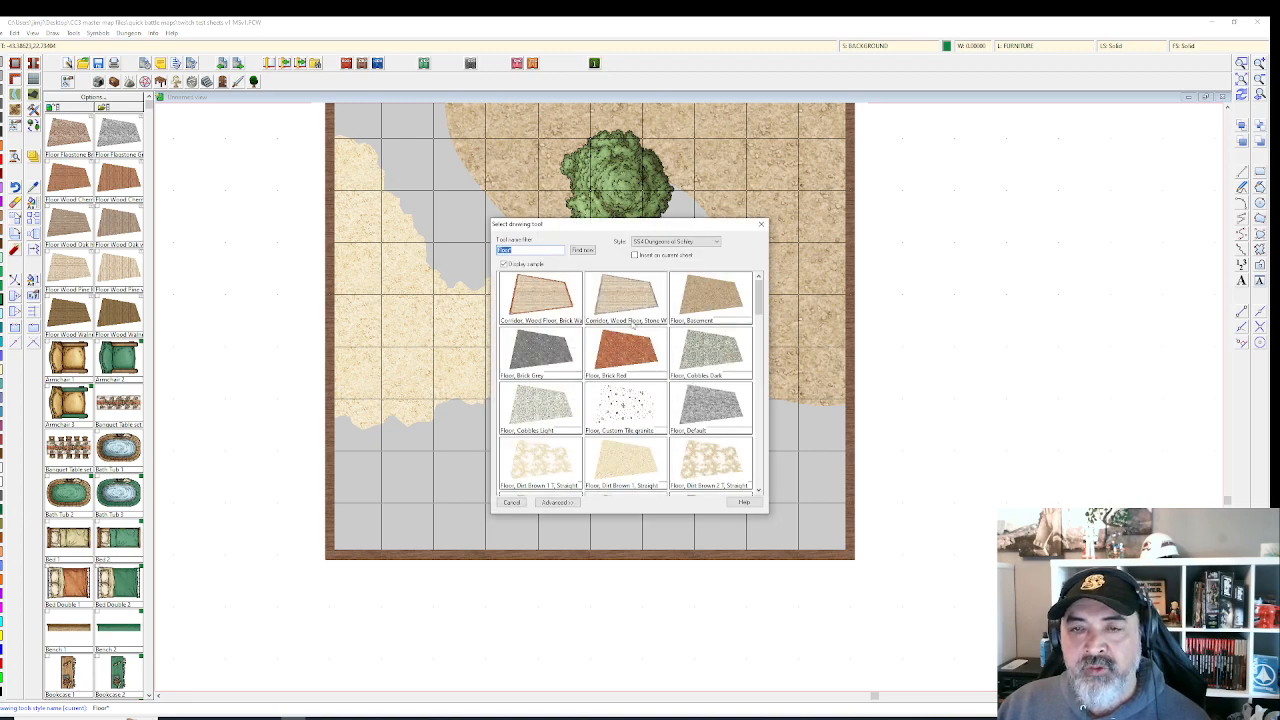
{"action": "scroll", "coordinate": [630, 325], "scroll_direction": "down", "scroll_amount": 10}
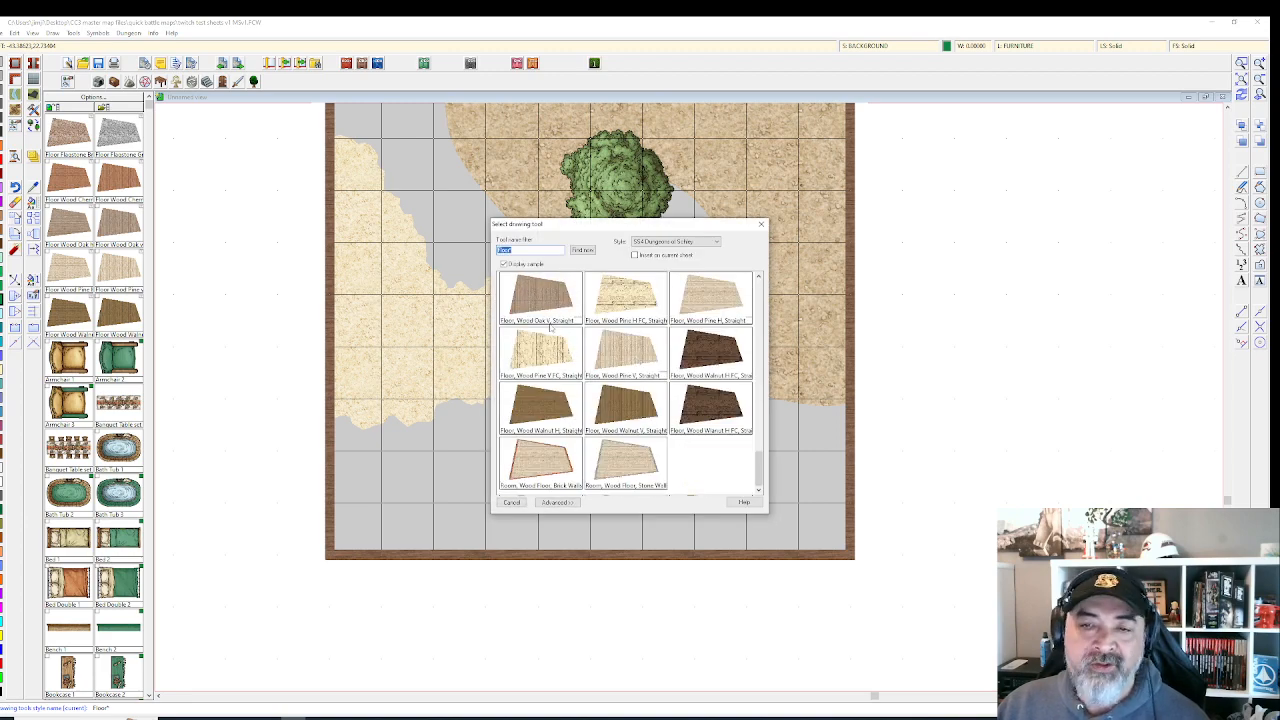
{"action": "scroll", "coordinate": [590, 395], "scroll_direction": "up", "scroll_amount": 3}
{"action": "left_click", "coordinate": [638, 418]}
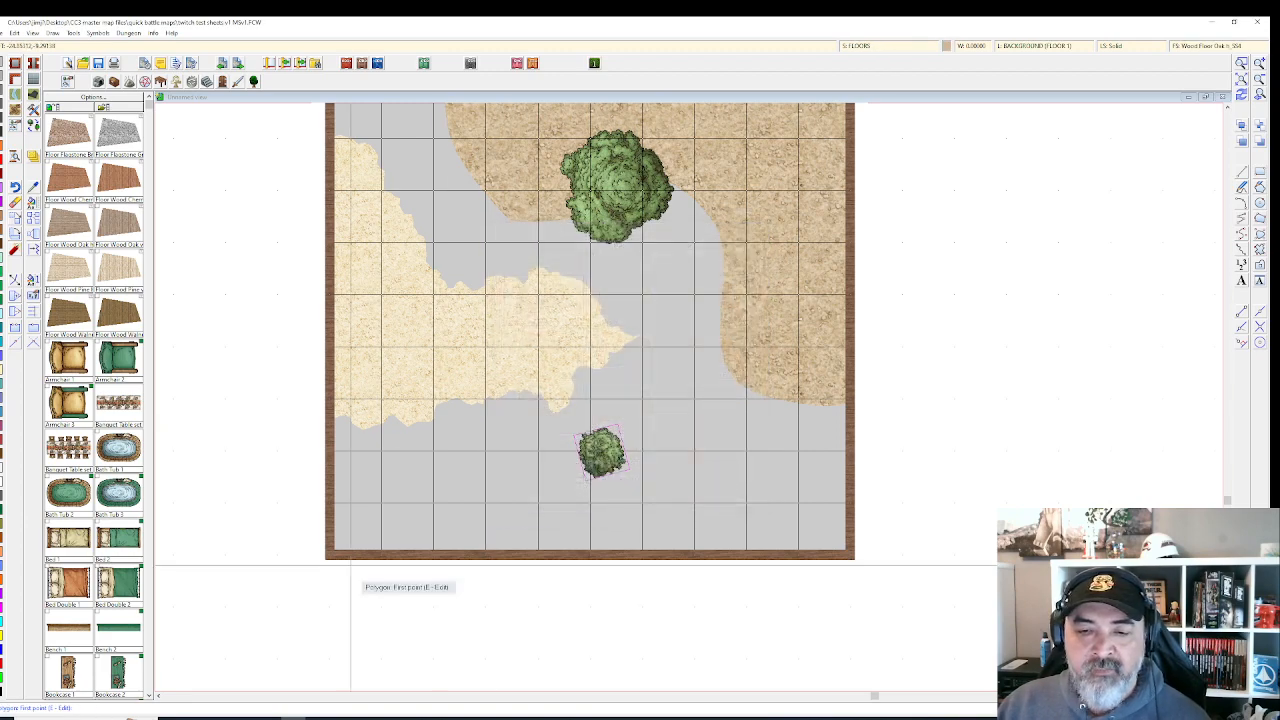
{"action": "left_click", "coordinate": [381, 451]}
{"action": "left_click", "coordinate": [381, 503]}
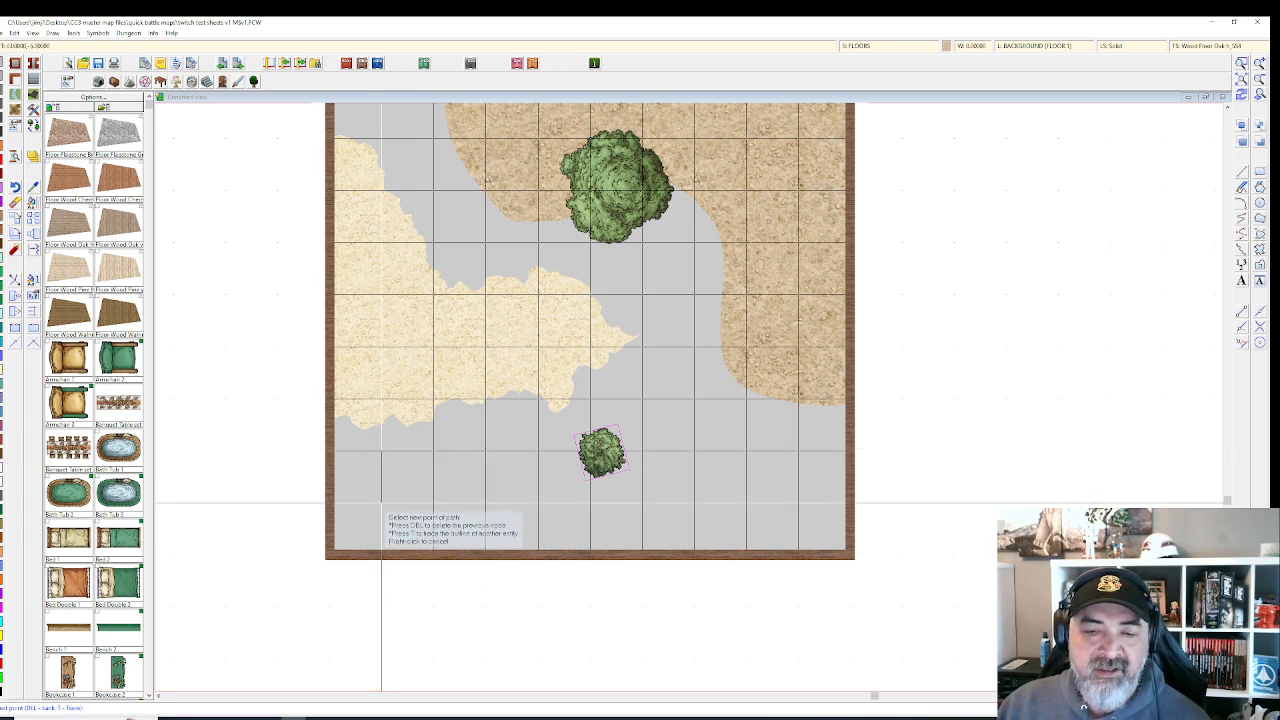
{"action": "left_click", "coordinate": [486, 503]}
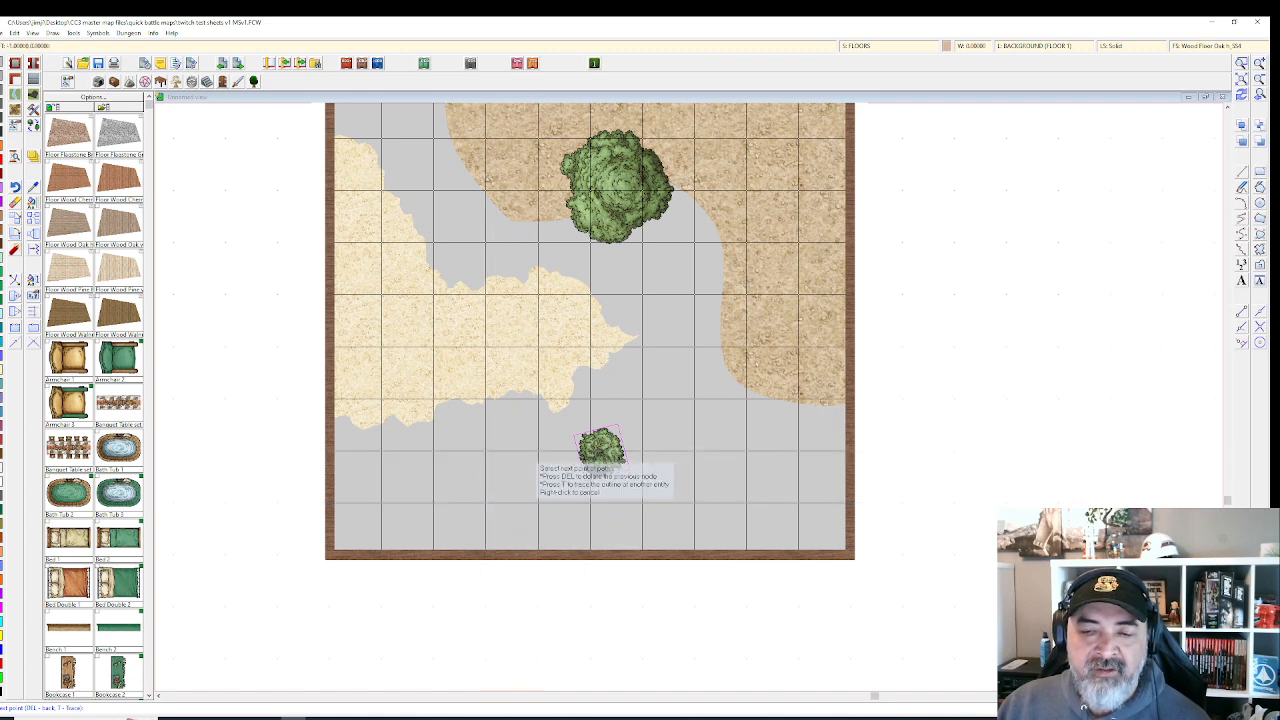
{"action": "left_click", "coordinate": [538, 451]}
{"action": "right_click", "coordinate": [403, 472]}
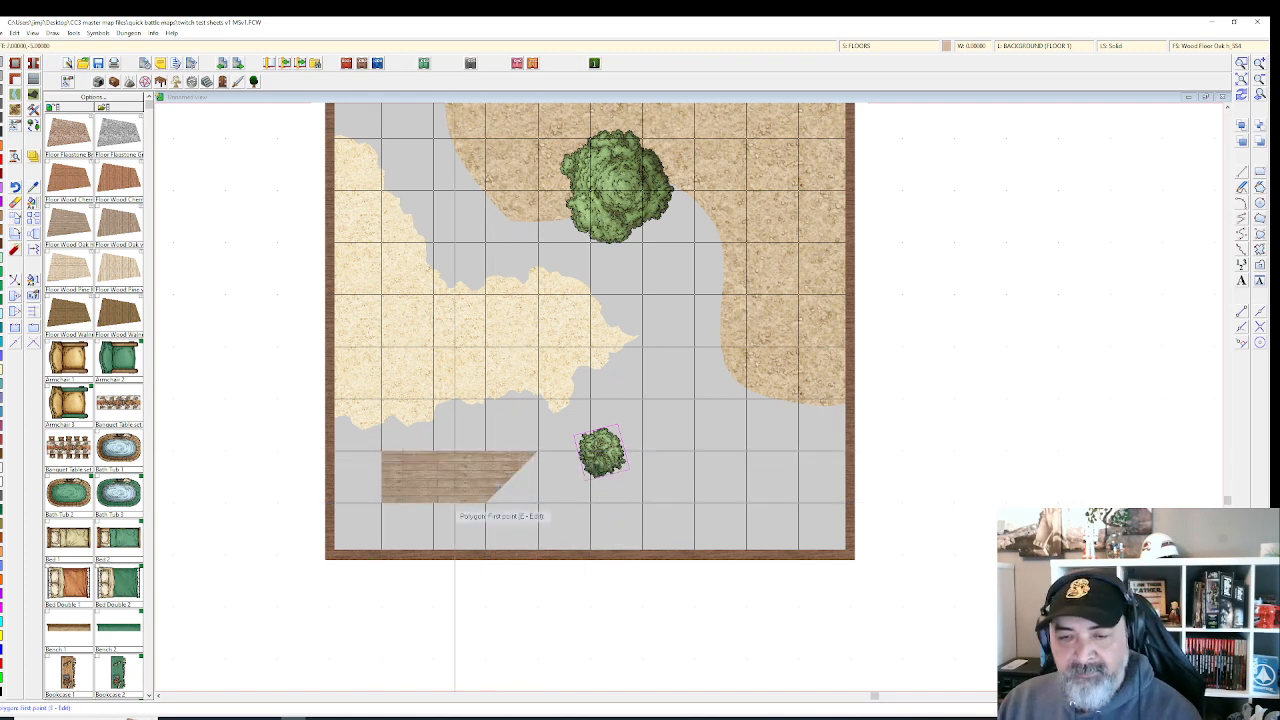
{"action": "scroll", "coordinate": [488, 528], "scroll_direction": "up", "scroll_amount": 1}
{"action": "scroll", "coordinate": [541, 490], "scroll_direction": "down", "scroll_amount": 3}
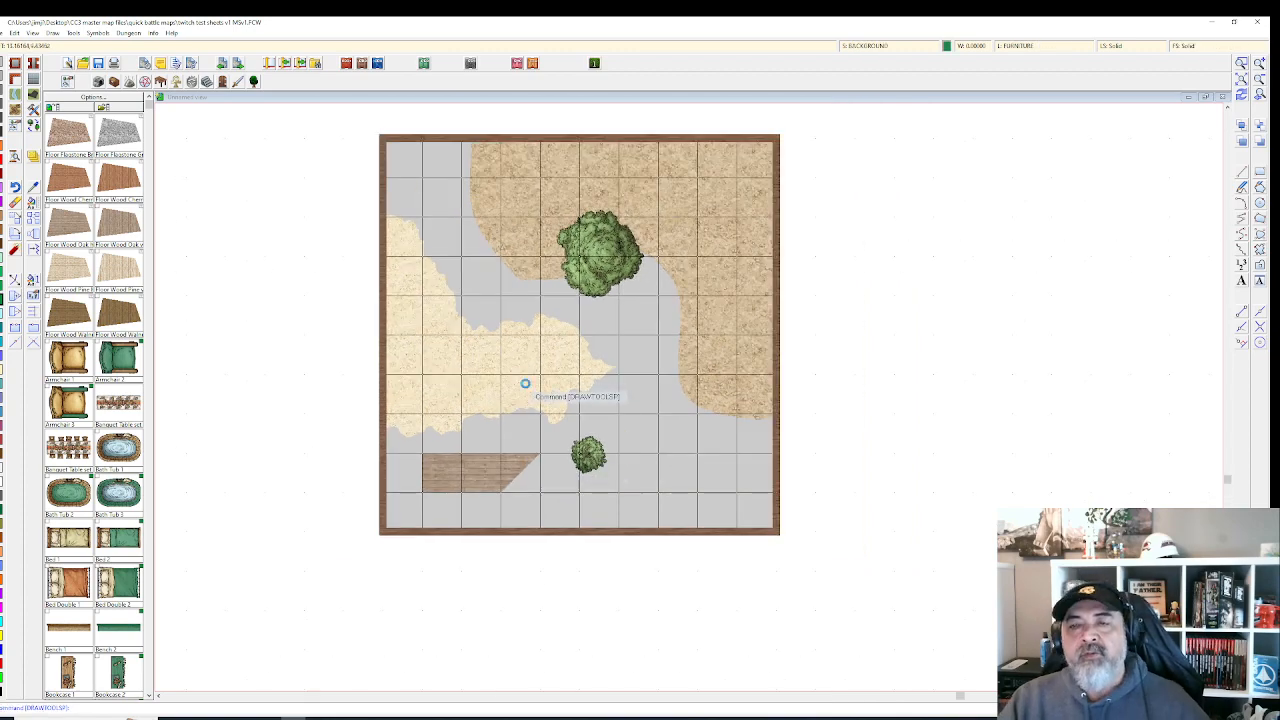
{"action": "scroll", "coordinate": [525, 376], "scroll_direction": "up", "scroll_amount": 1}
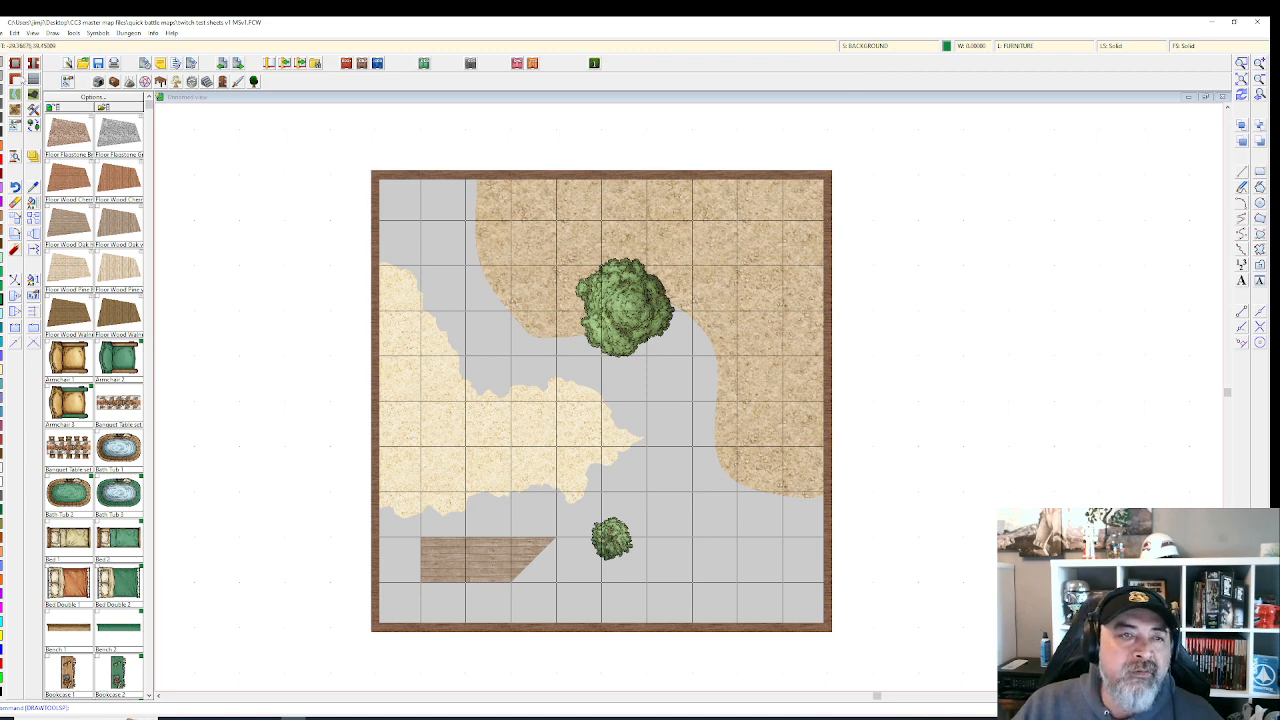
Draw a vertical wall with the "Wall, Cobble Dark 2, Straight" tool, running three grid squares up from the map's lower edge, east of the small tree.
{"action": "right_click", "coordinate": [18, 79]}
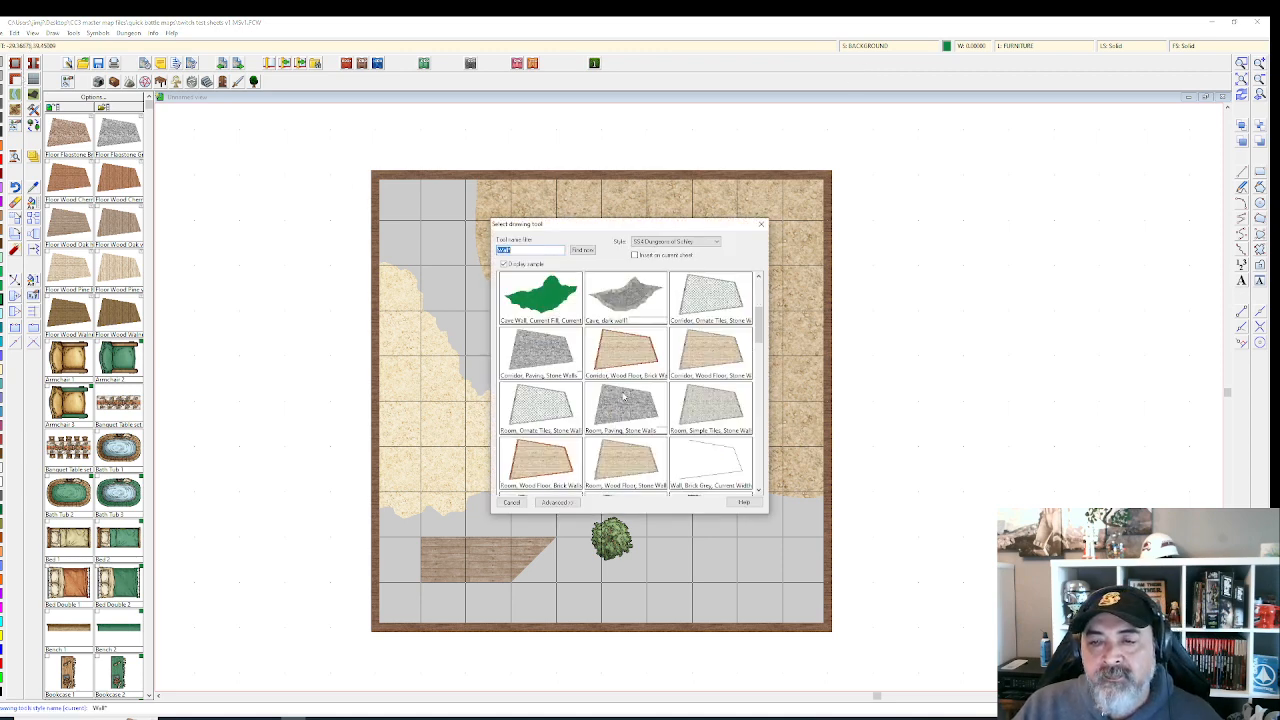
{"action": "scroll", "coordinate": [624, 397], "scroll_direction": "down", "scroll_amount": 5}
{"action": "scroll", "coordinate": [633, 396], "scroll_direction": "down", "scroll_amount": 5}
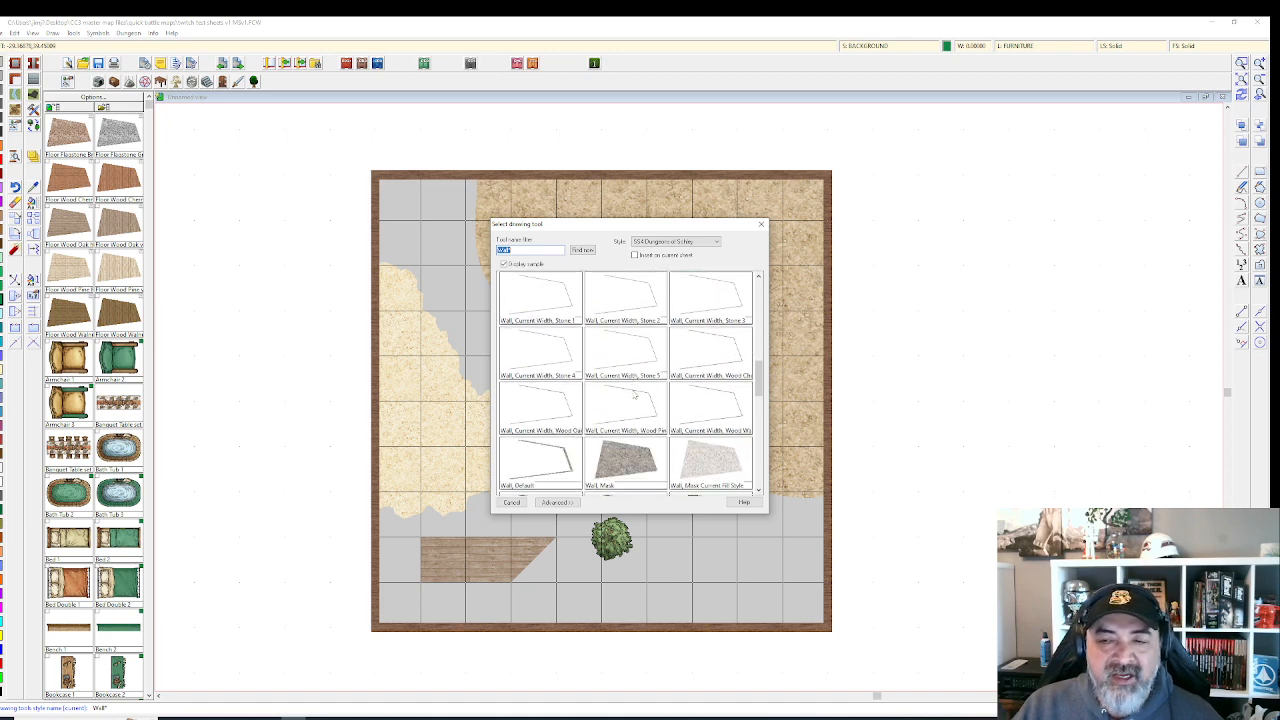
{"action": "scroll", "coordinate": [633, 396], "scroll_direction": "down", "scroll_amount": 3}
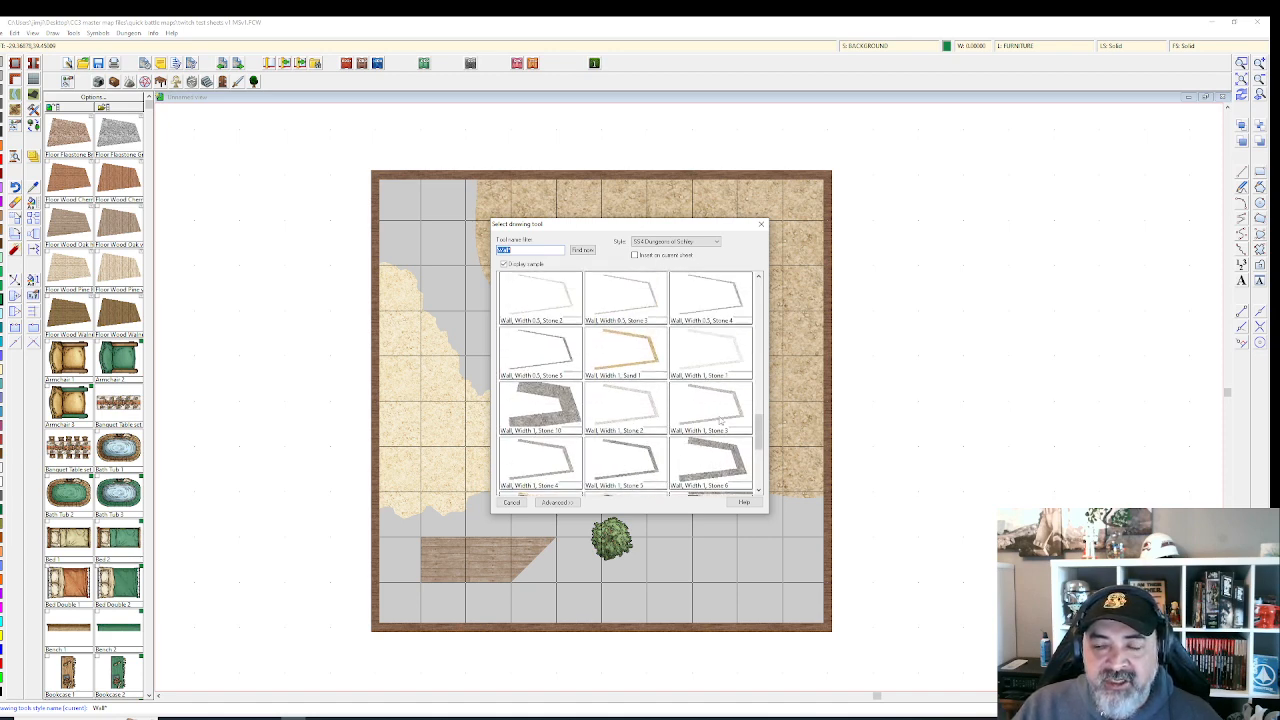
{"action": "scroll", "coordinate": [669, 408], "scroll_direction": "up", "scroll_amount": 8}
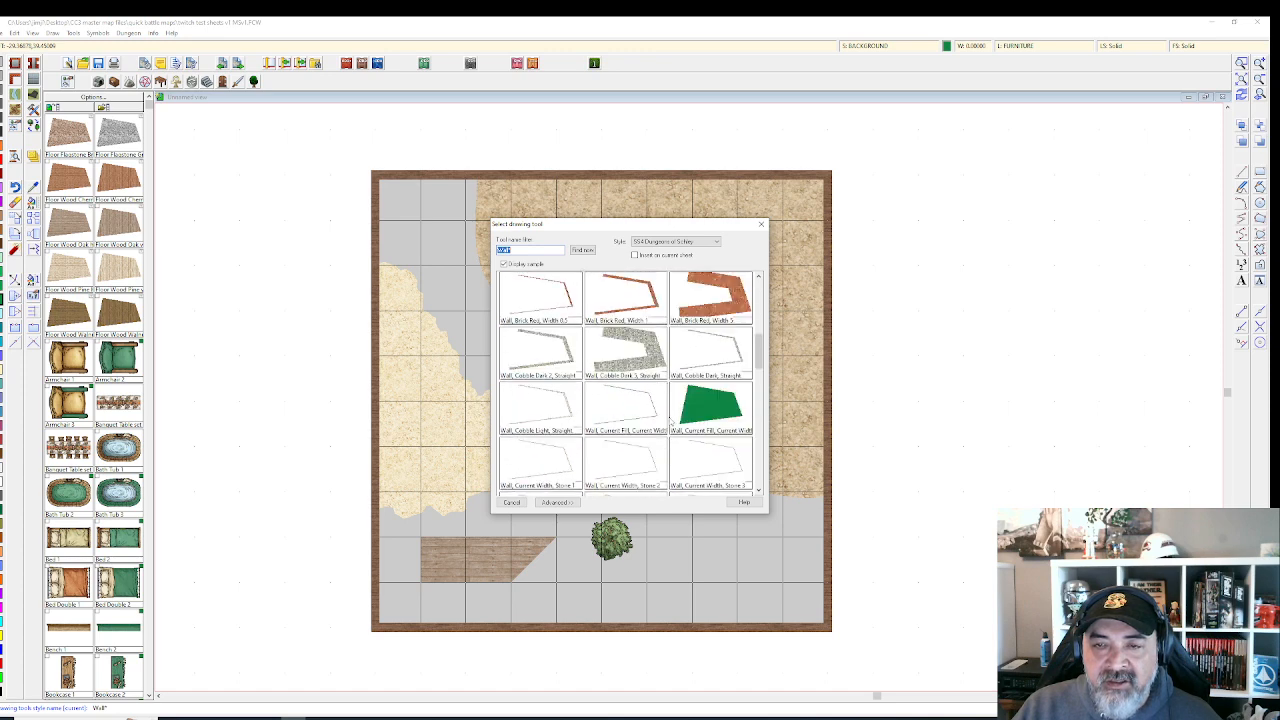
{"action": "double_click", "coordinate": [540, 365]}
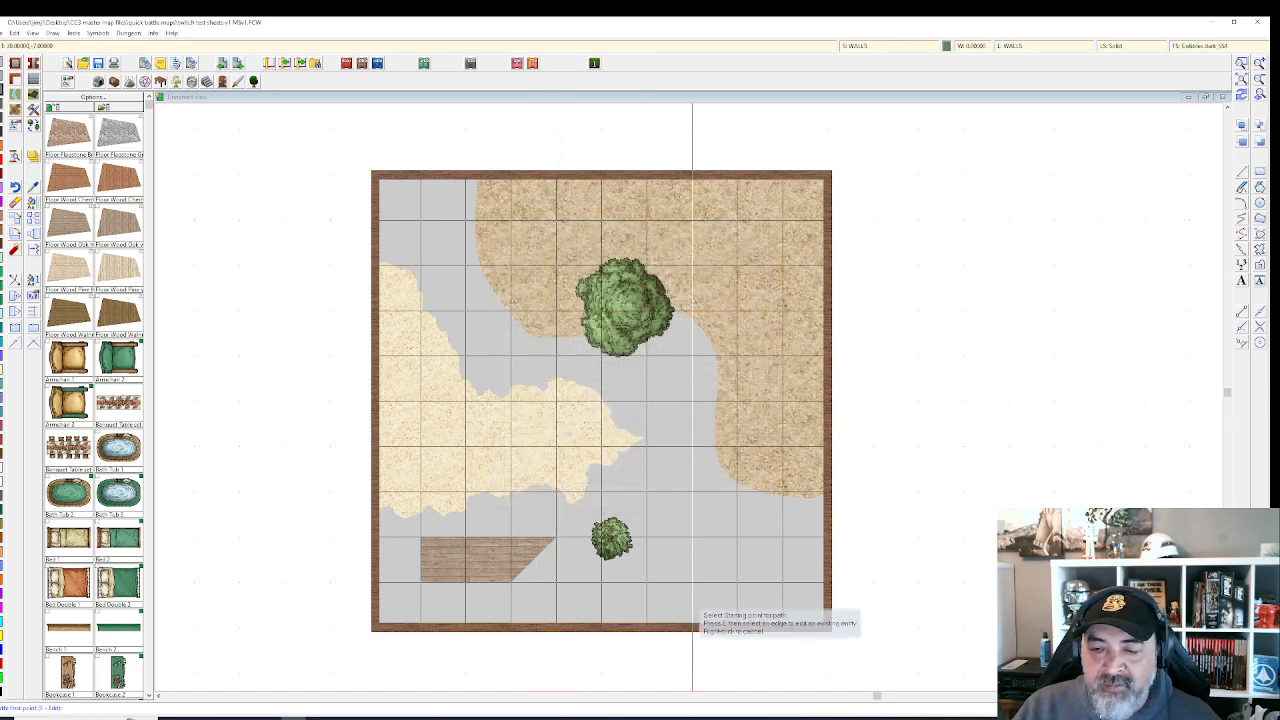
{"action": "left_click", "coordinate": [692, 628]}
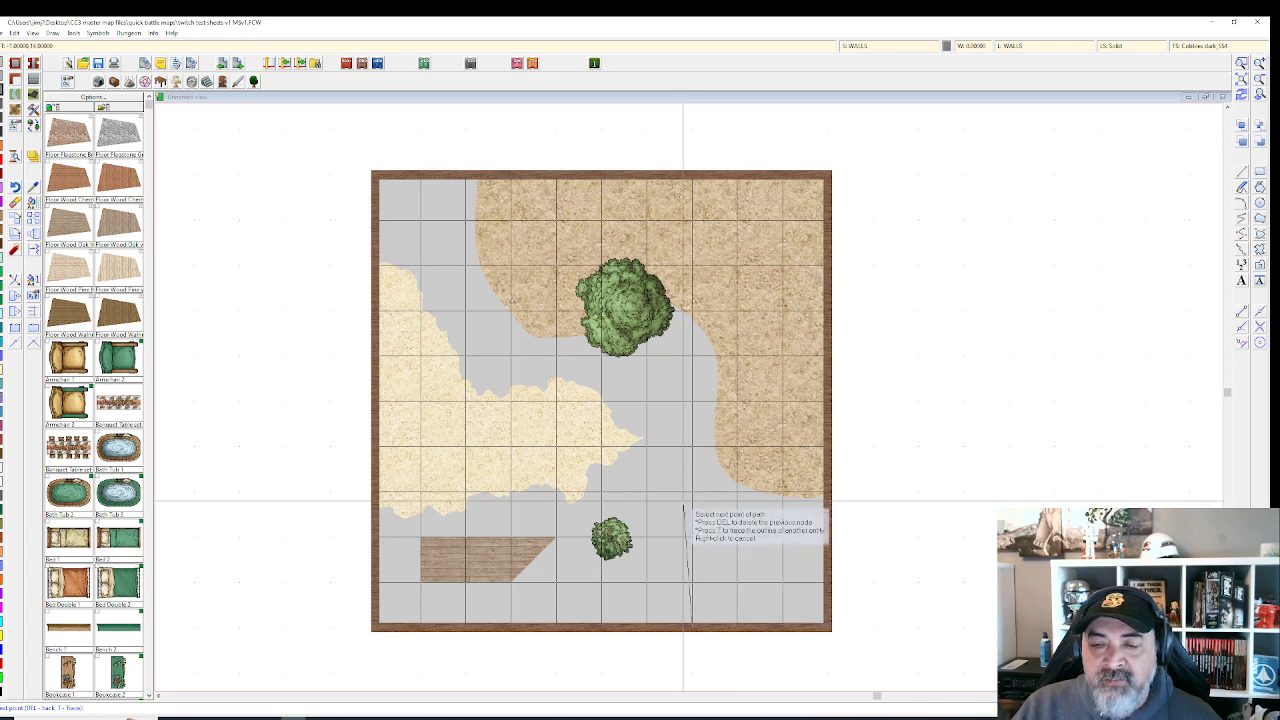
{"action": "left_click", "coordinate": [692, 491]}
{"action": "scroll", "coordinate": [752, 545], "scroll_direction": "down", "scroll_amount": 1}
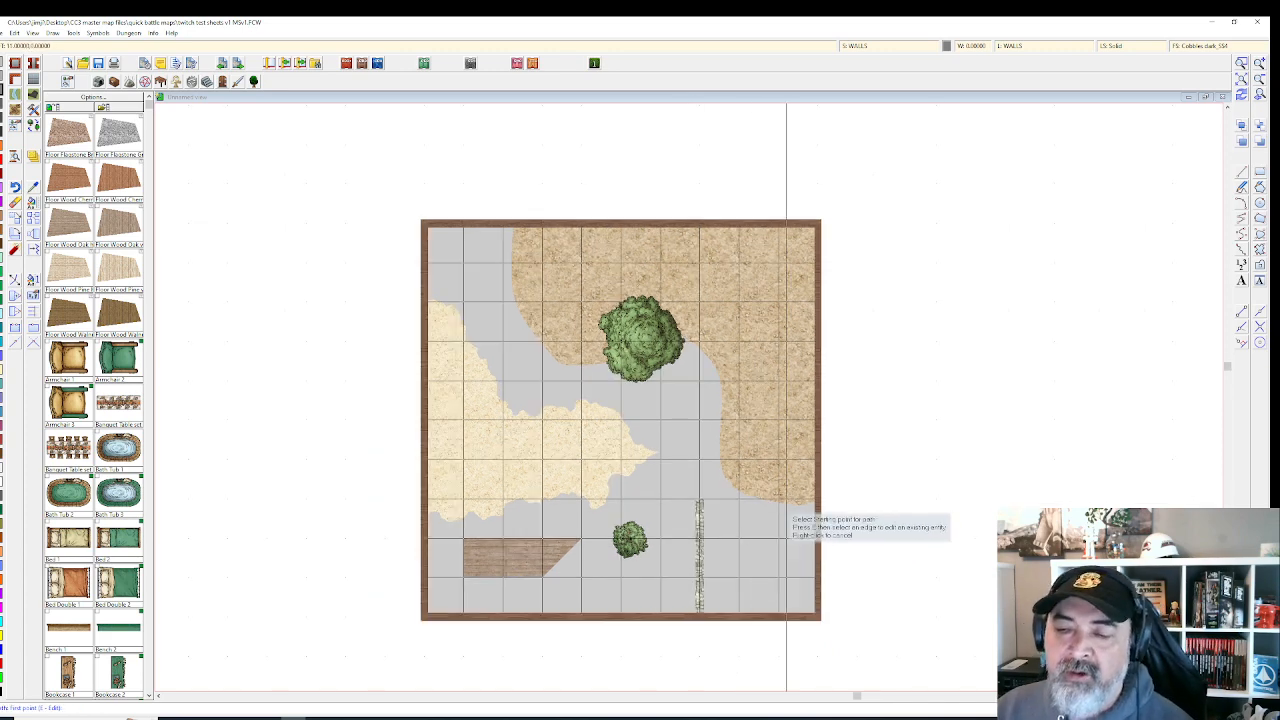
{"action": "right_click", "coordinate": [963, 437]}
Review the list of drawing sheets and their effects settings, and close it without changing anything.
{"action": "left_click_drag", "start_coordinate": [895, 422], "coordinate": [904, 392]}
{"action": "left_click", "coordinate": [876, 47]}
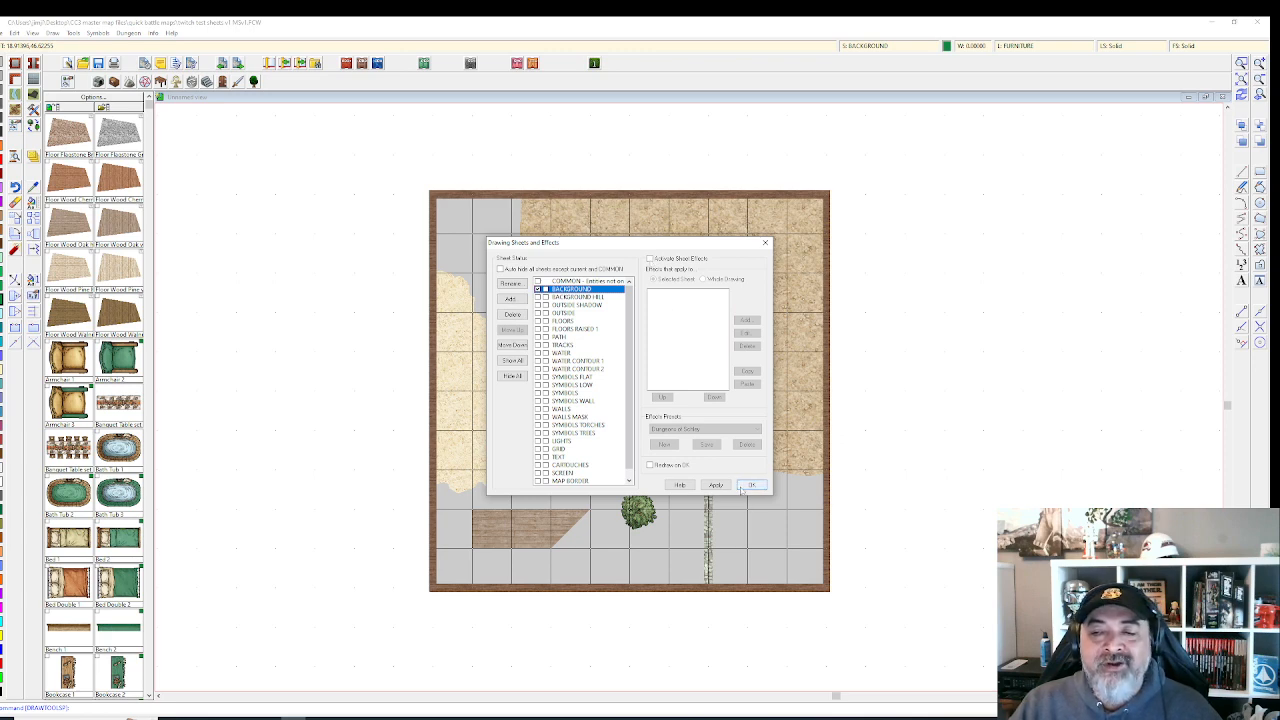
{"action": "left_click", "coordinate": [765, 243]}
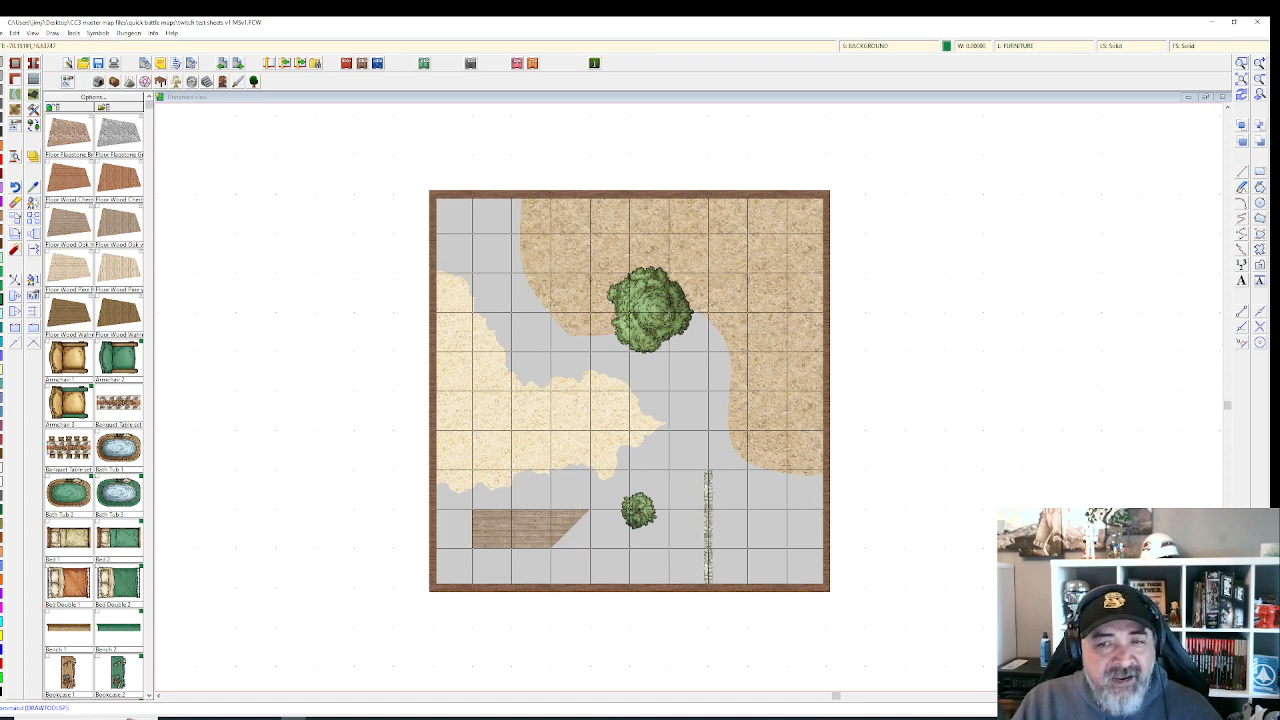
Change the small tree's properties so that it is on the SYMBOLS sheet and the VEGETATION layer.
{"action": "left_click", "coordinate": [15, 202]}
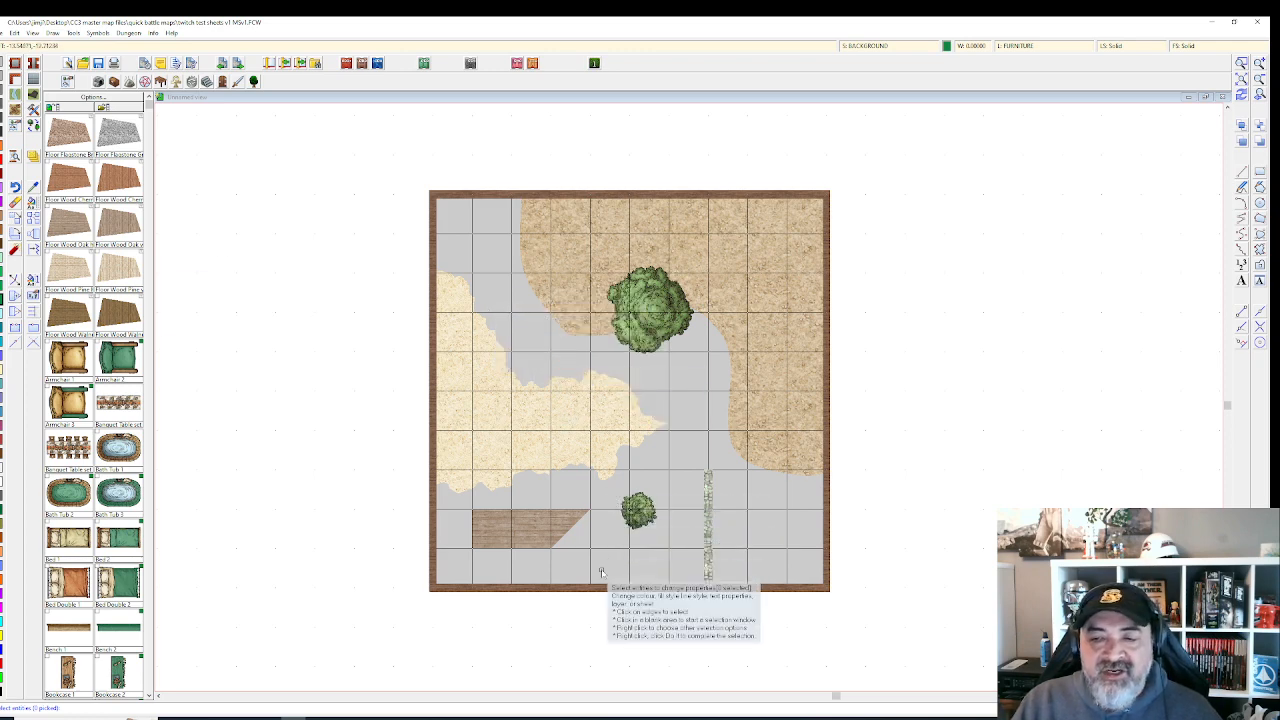
{"action": "scroll", "coordinate": [640, 455], "scroll_direction": "up", "scroll_amount": 3}
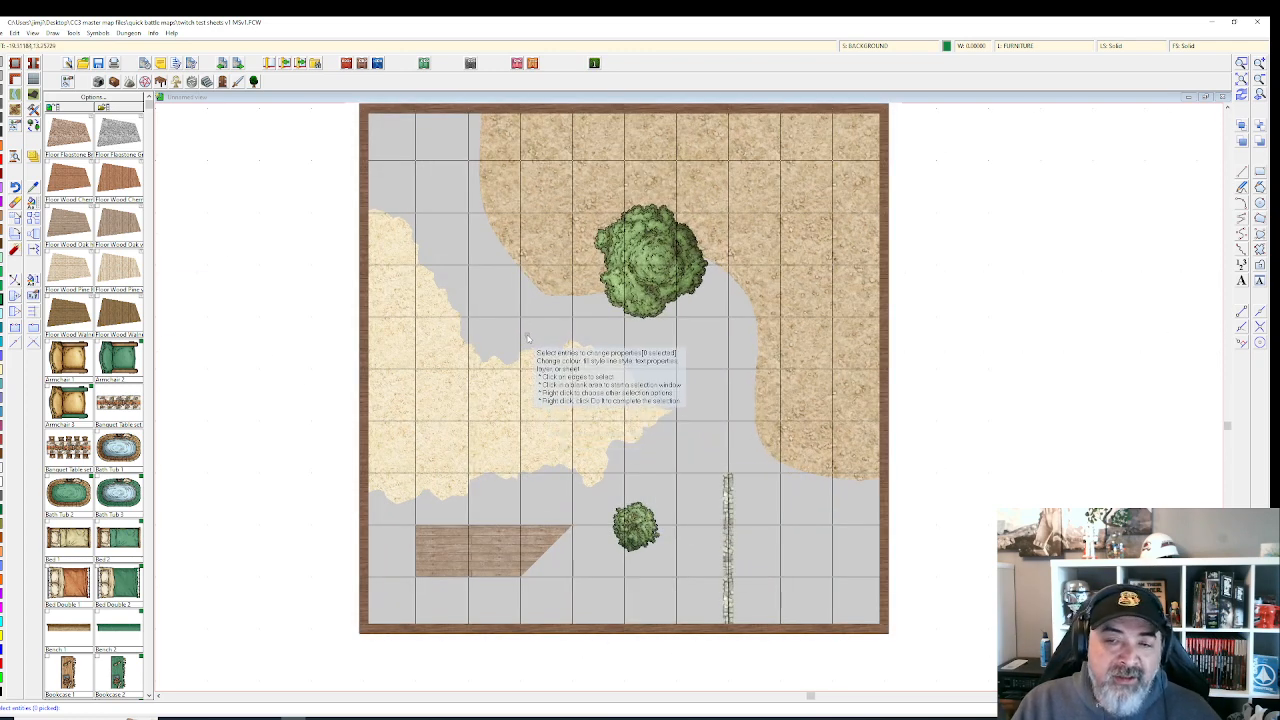
{"action": "left_click", "coordinate": [599, 501]}
{"action": "left_click", "coordinate": [668, 562]}
{"action": "right_click", "coordinate": [634, 551]}
{"action": "left_click", "coordinate": [659, 556]}
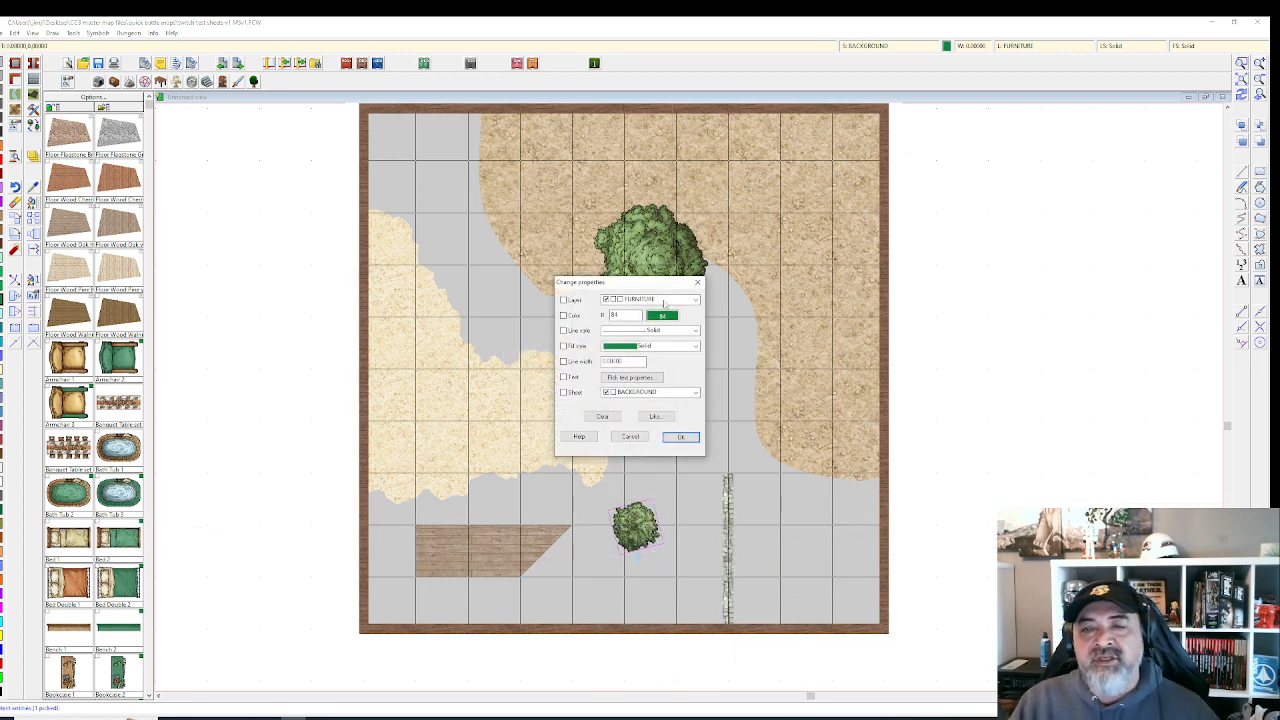
{"action": "left_click_drag", "start_coordinate": [630, 281], "coordinate": [291, 203]}
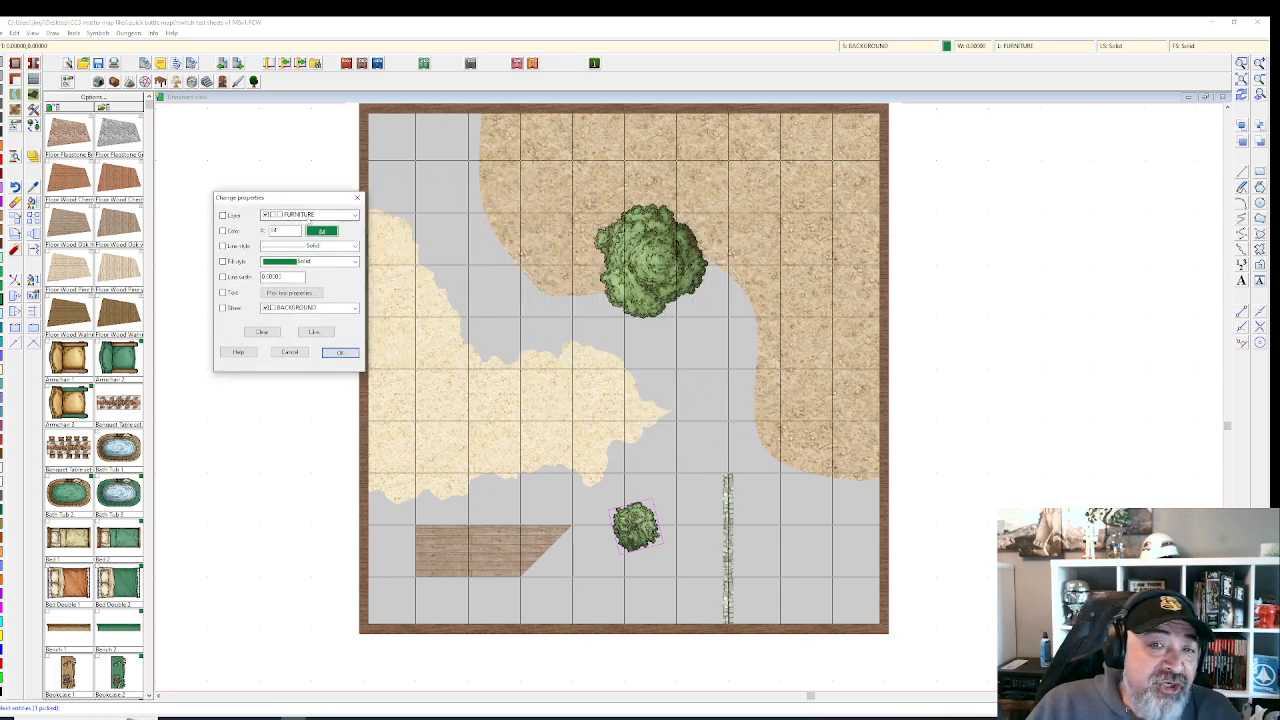
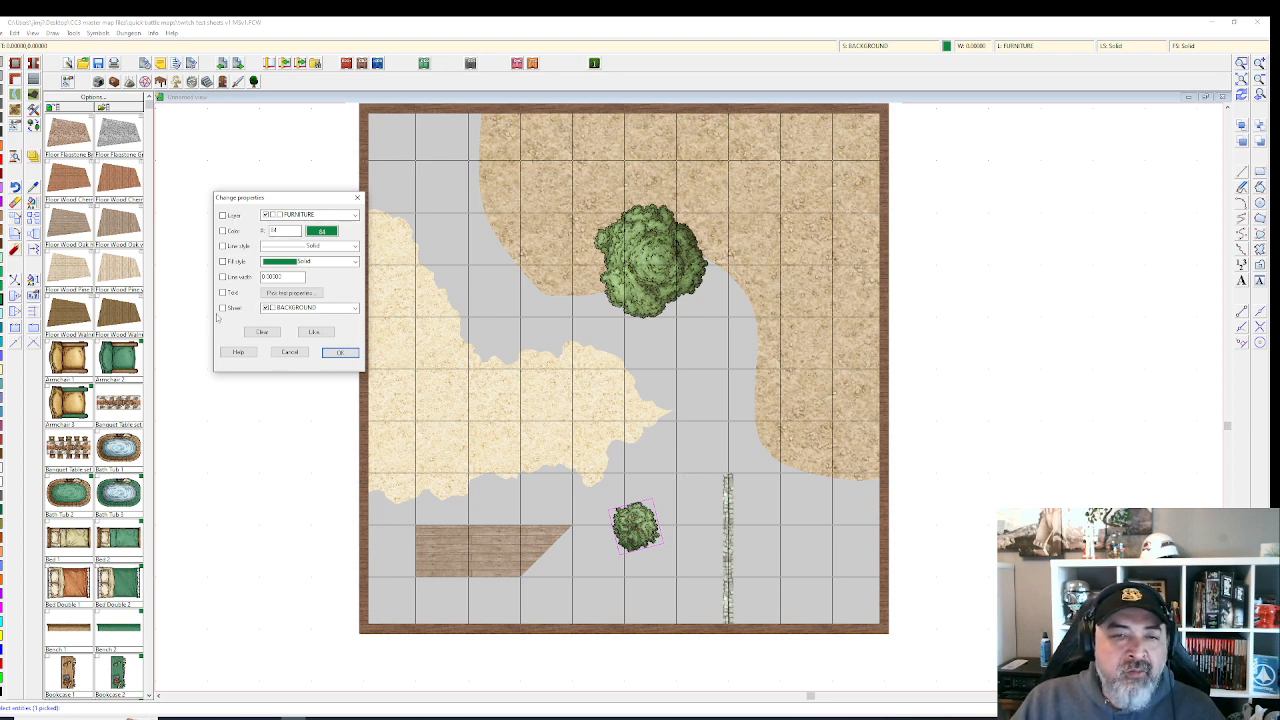
{"action": "left_click", "coordinate": [354, 308]}
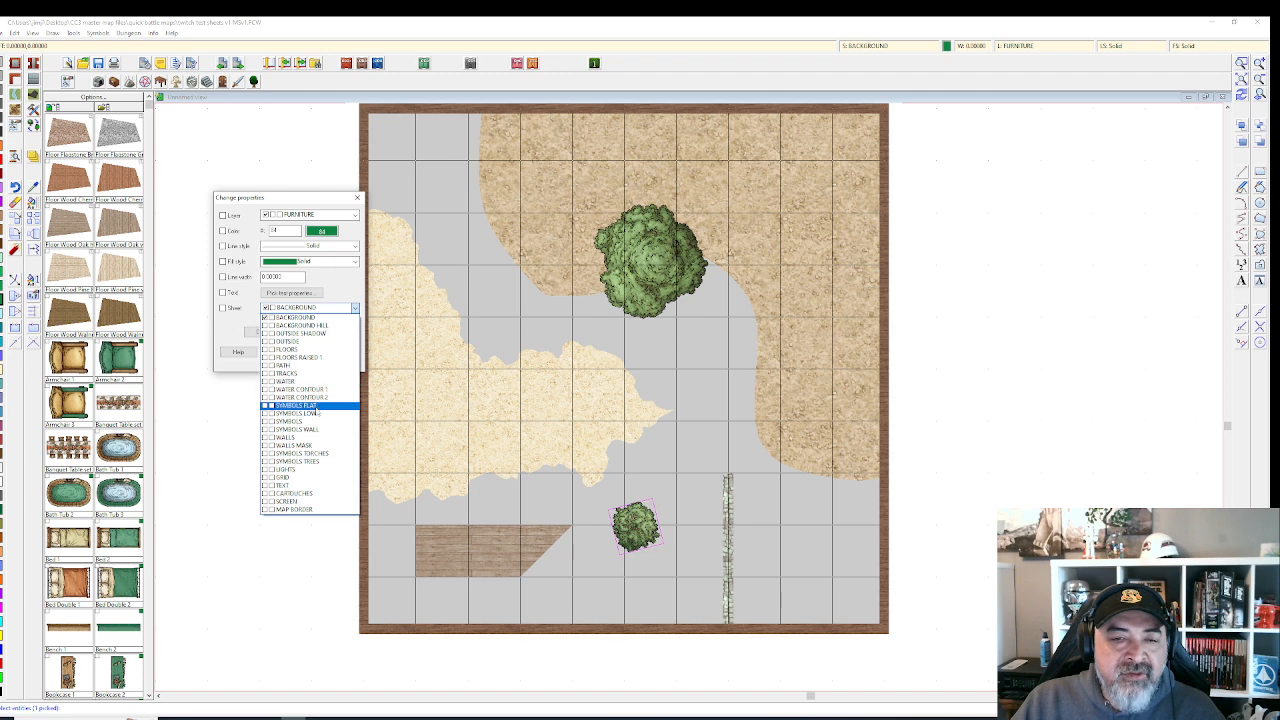
{"action": "left_click", "coordinate": [316, 422]}
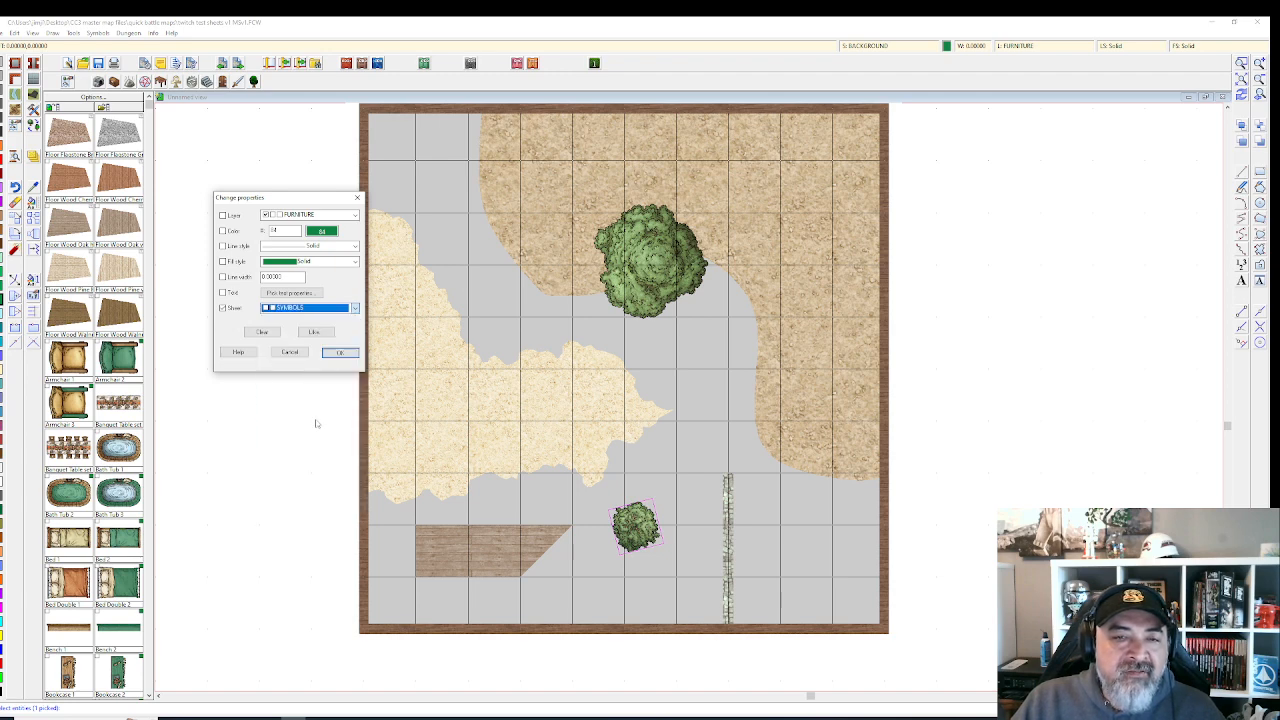
{"action": "left_click", "coordinate": [353, 215]}
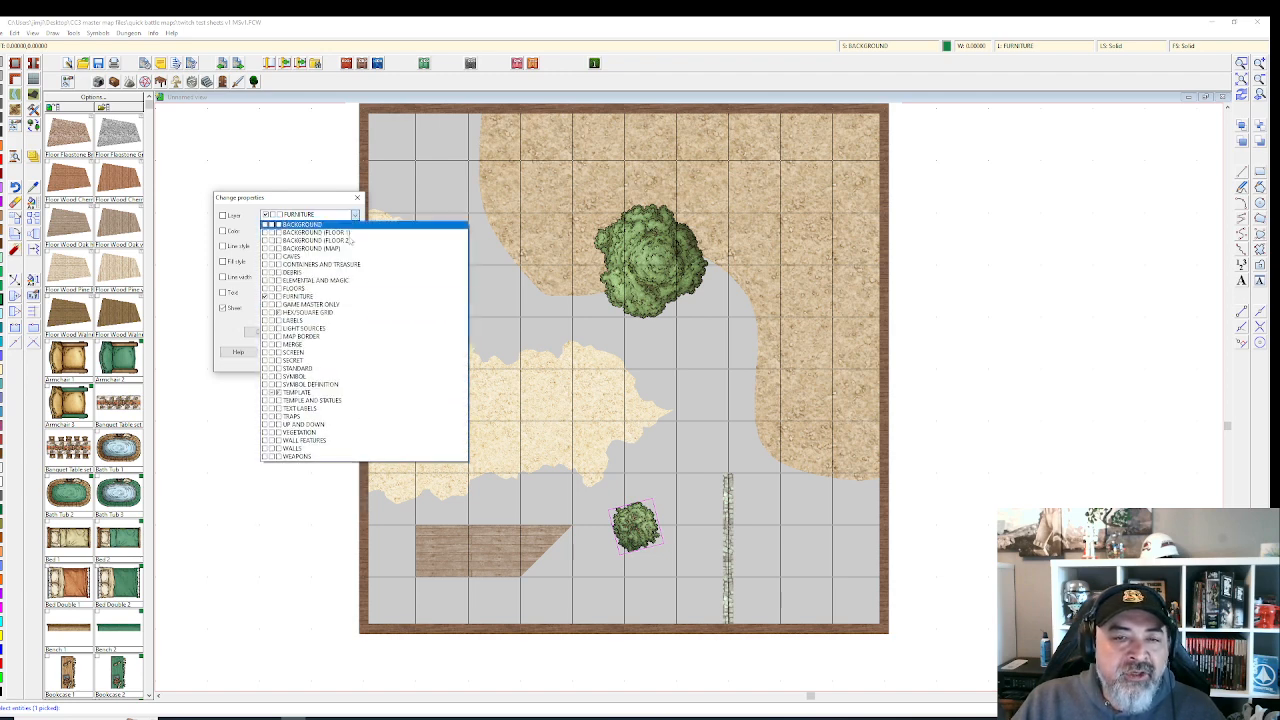
{"action": "left_click", "coordinate": [300, 433]}
{"action": "left_click", "coordinate": [341, 354]}
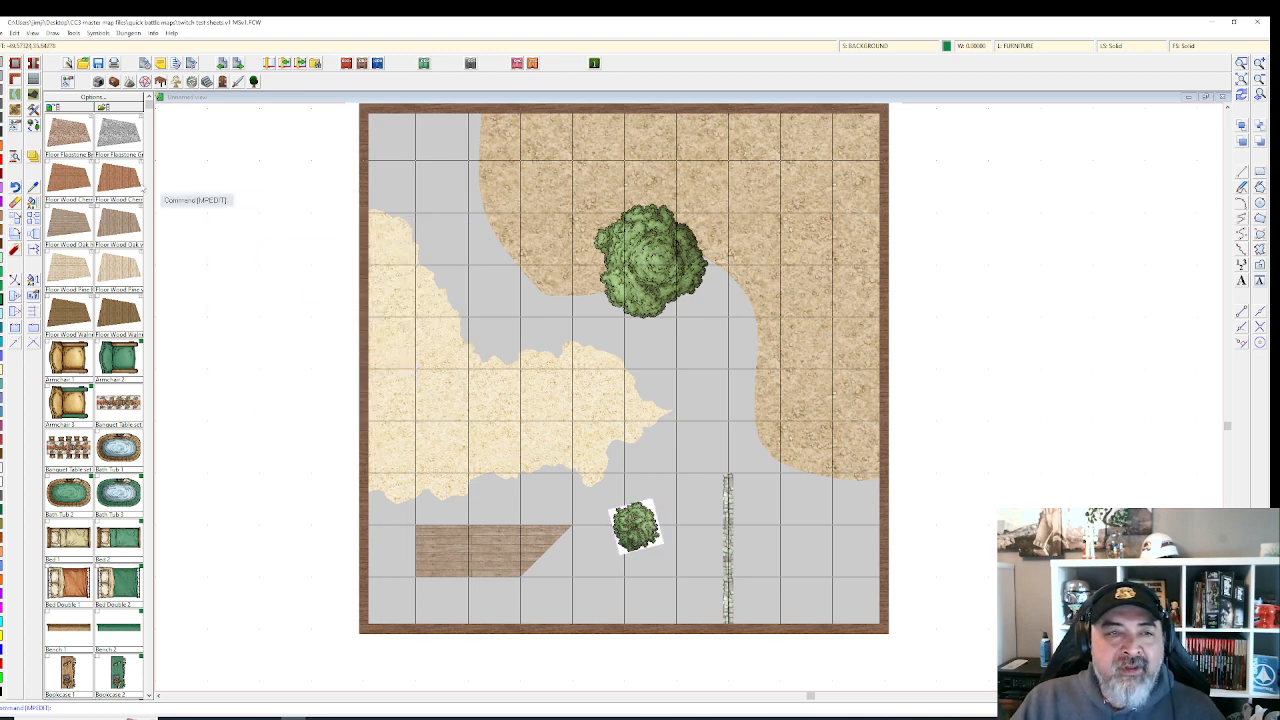
Change the small tree's color property to bright green.
{"action": "left_click", "coordinate": [32, 204]}
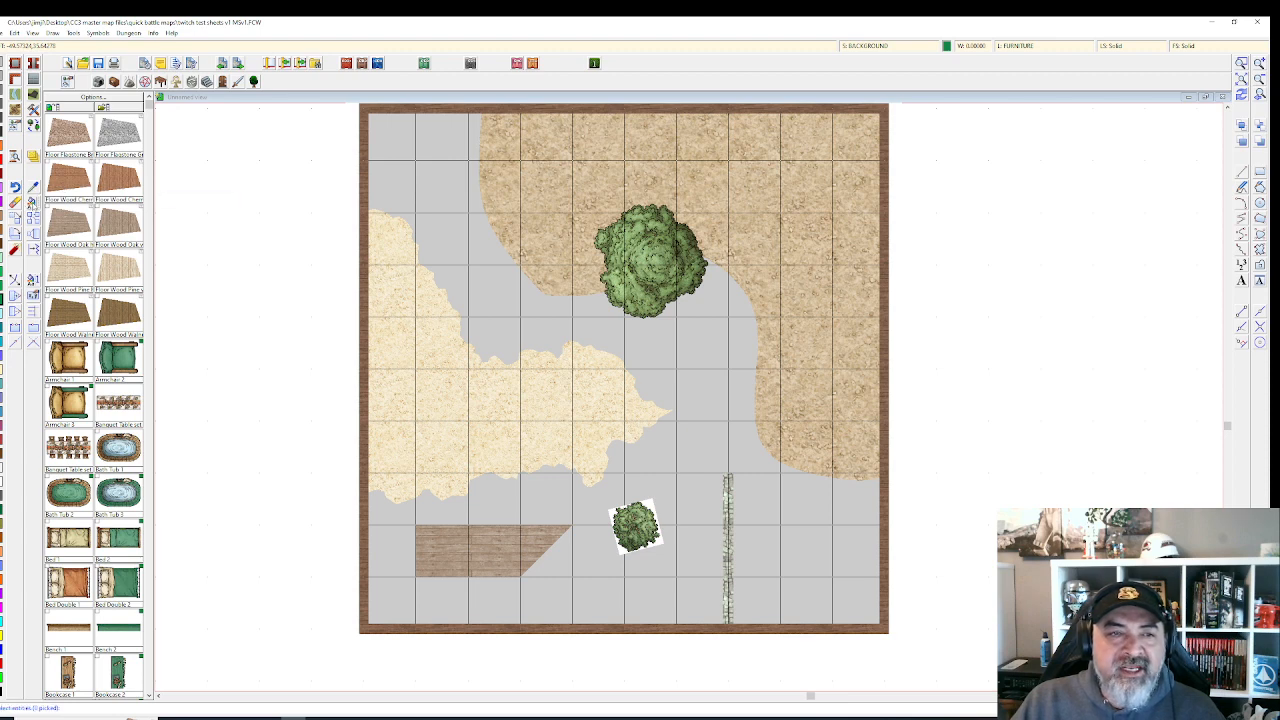
{"action": "left_click", "coordinate": [607, 498]}
{"action": "left_click", "coordinate": [634, 554]}
{"action": "right_click", "coordinate": [629, 549]}
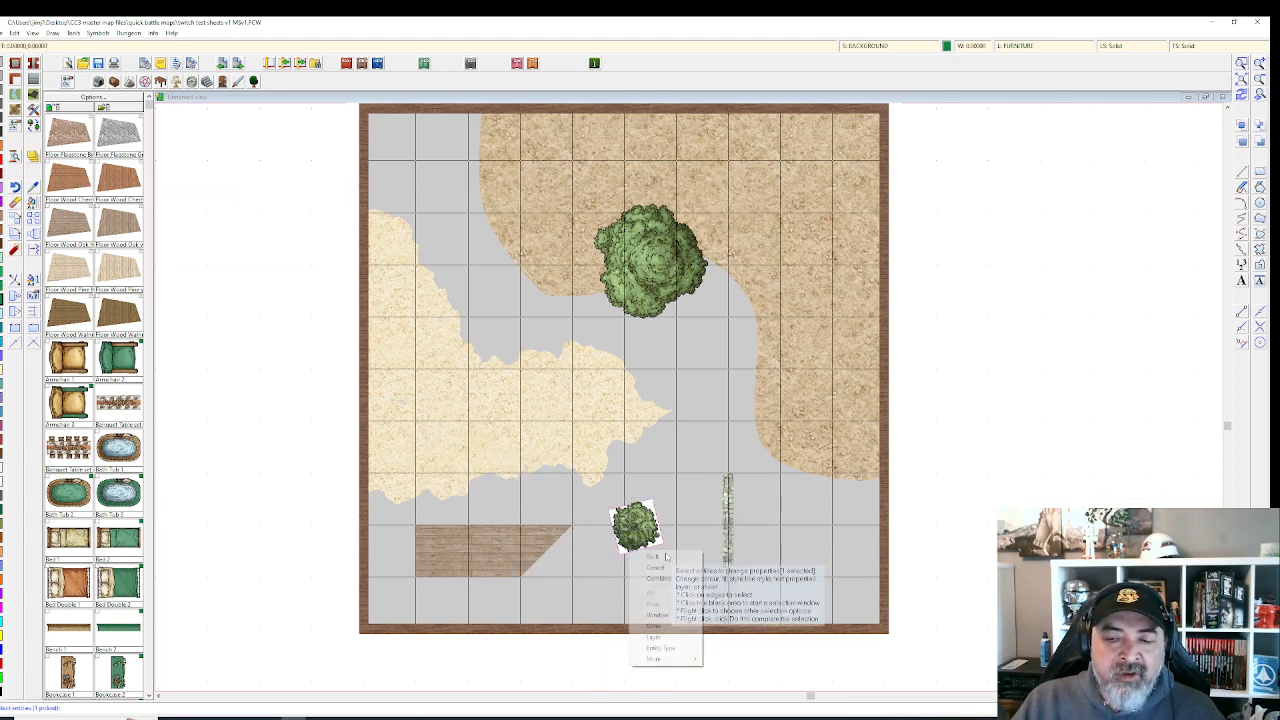
{"action": "left_click", "coordinate": [647, 556]}
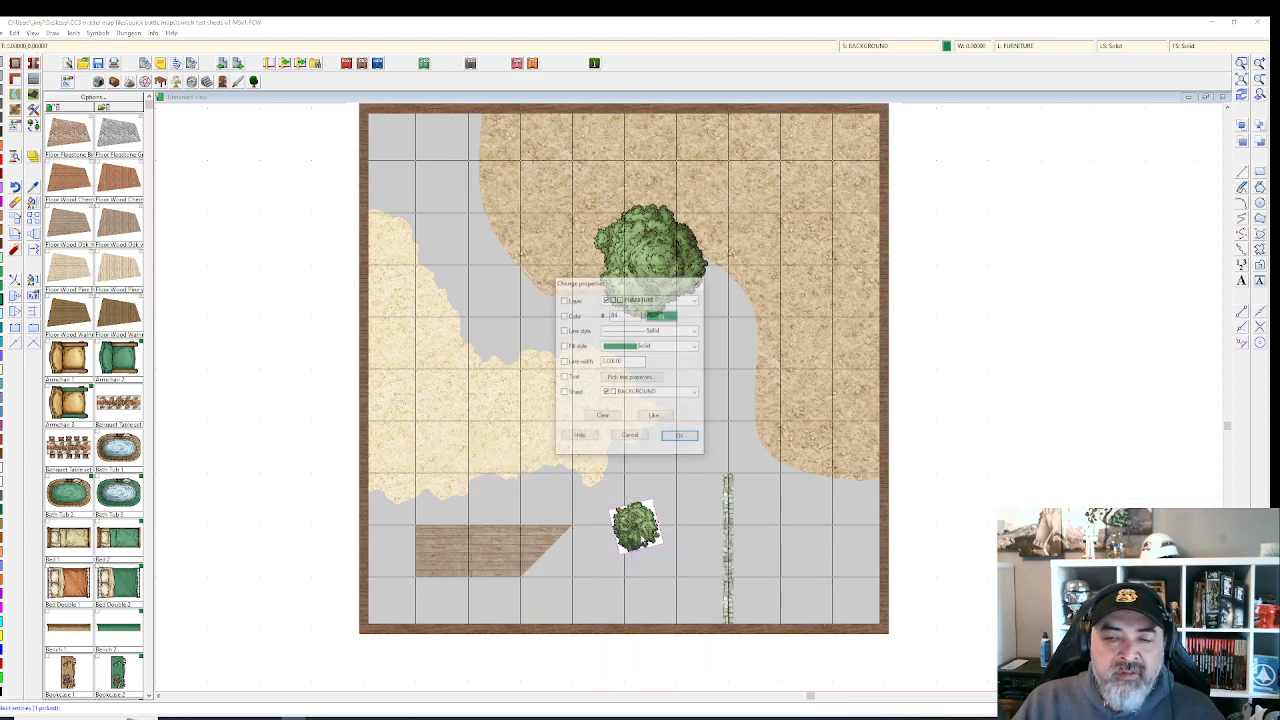
{"action": "left_click", "coordinate": [564, 316]}
{"action": "left_click", "coordinate": [661, 317]}
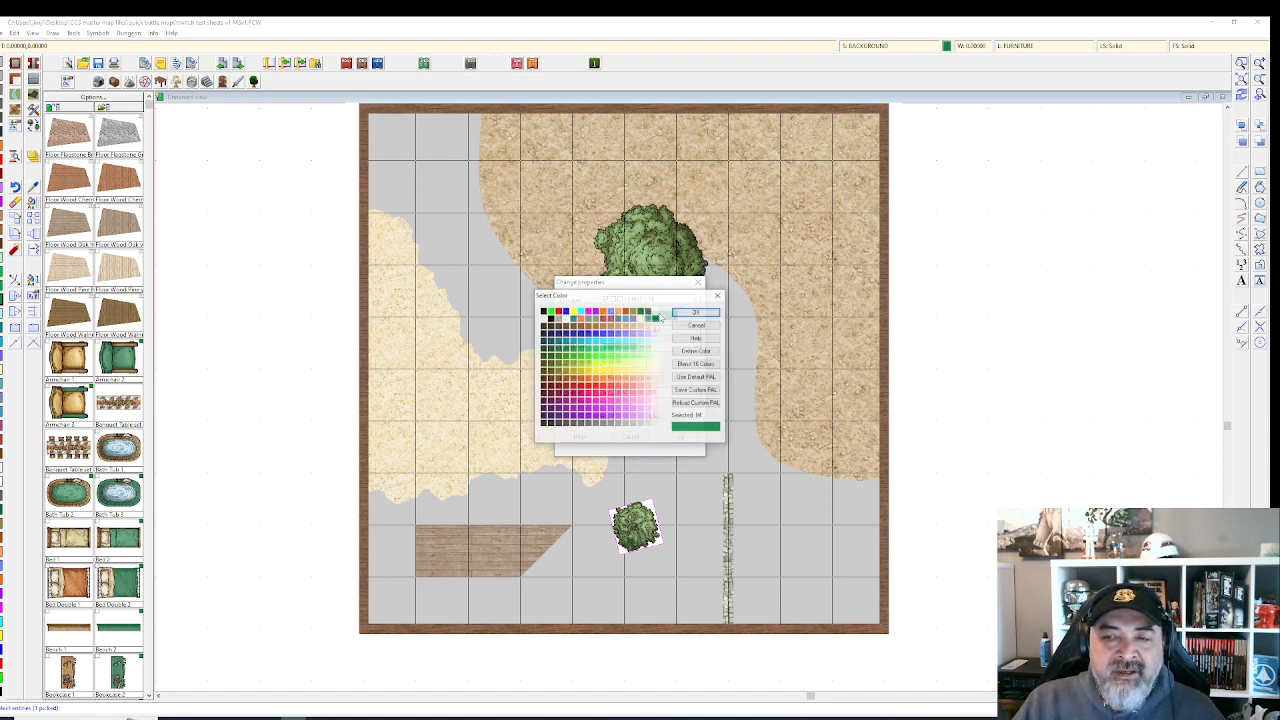
{"action": "left_click", "coordinate": [579, 357]}
{"action": "left_click", "coordinate": [696, 312]}
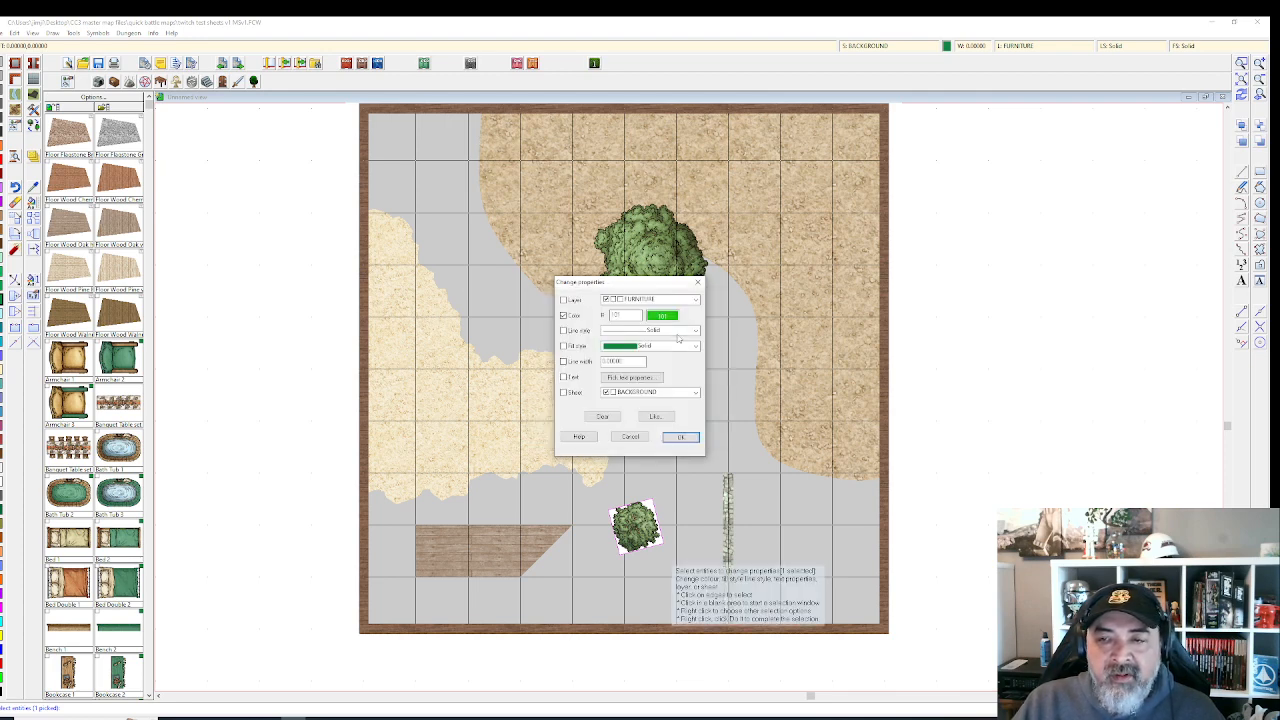
{"action": "left_click", "coordinate": [681, 437]}
Activate the sheet effects for the drawing with the BACKGROUND sheet kept current.
{"action": "scroll", "coordinate": [665, 449], "scroll_direction": "up", "scroll_amount": 1}
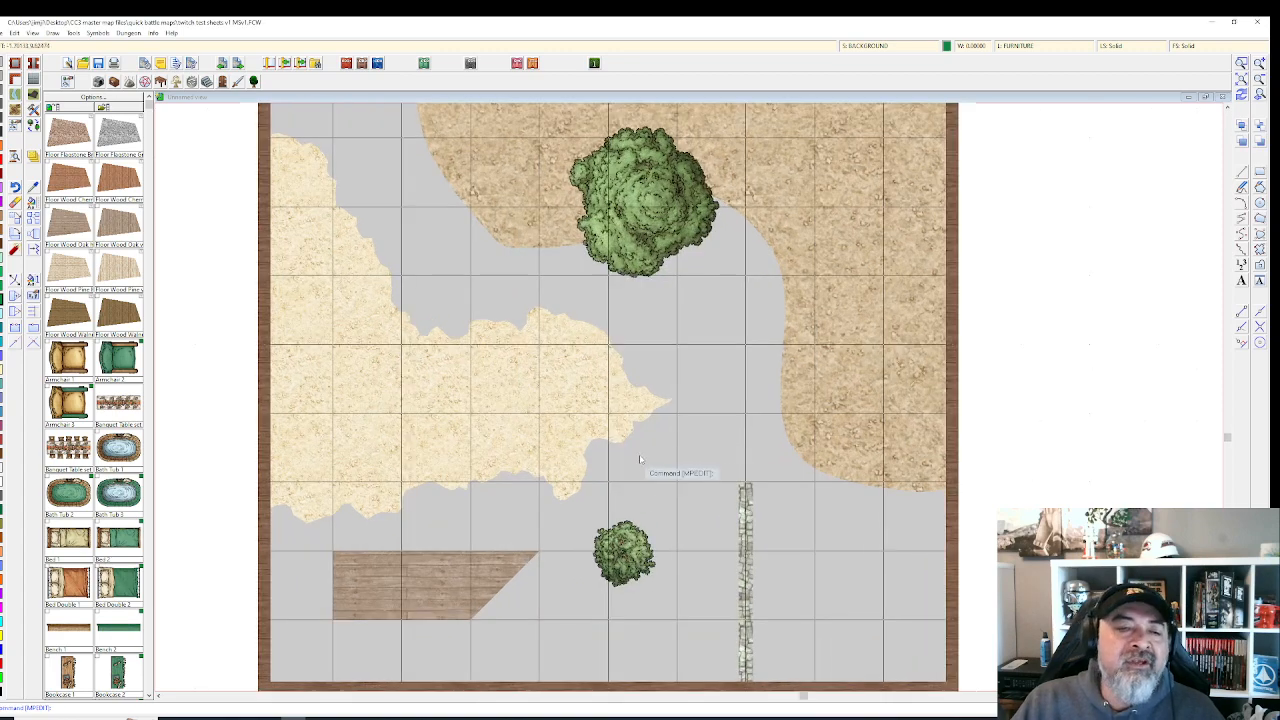
{"action": "scroll", "coordinate": [612, 453], "scroll_direction": "down", "scroll_amount": 2}
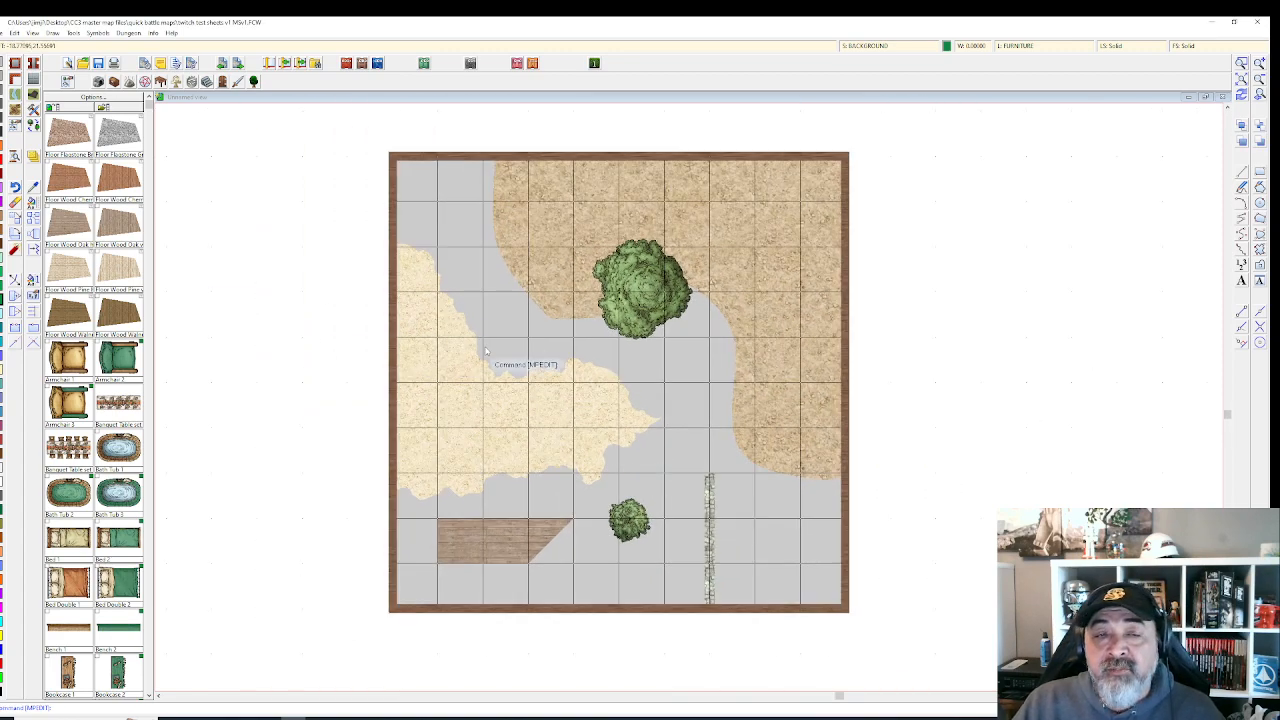
{"action": "left_click_drag", "start_coordinate": [478, 341], "coordinate": [428, 299]}
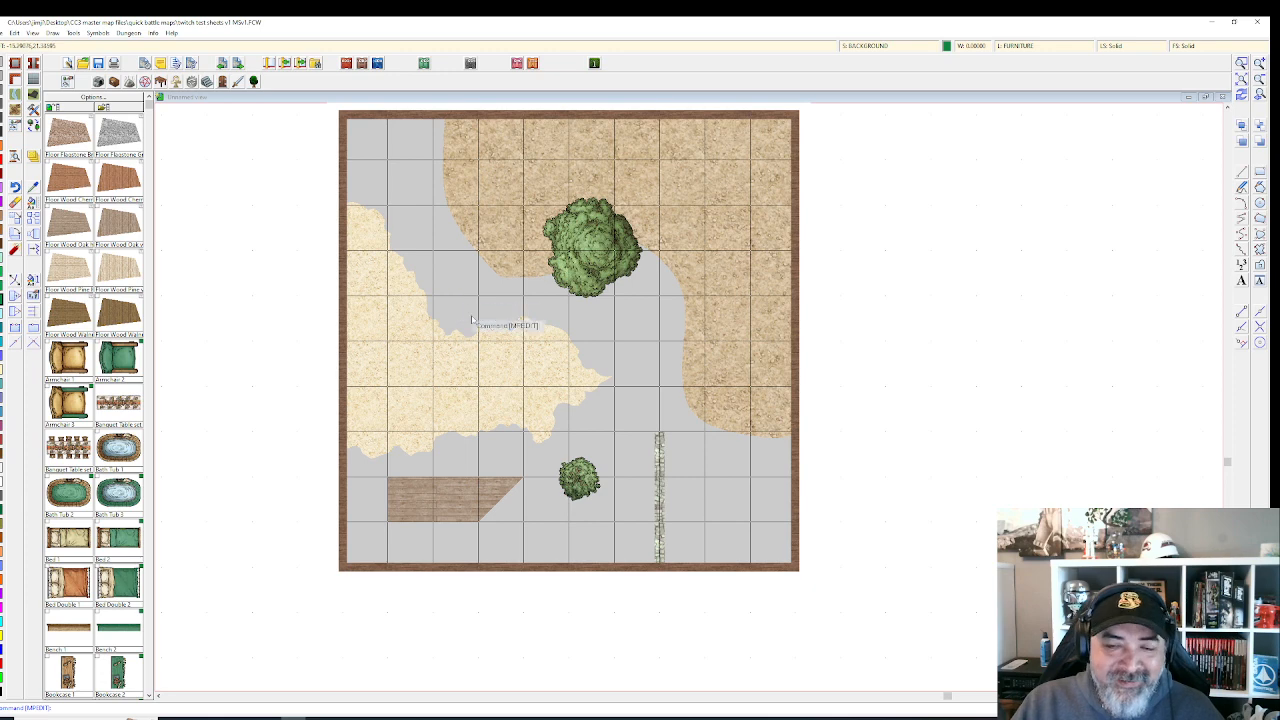
{"action": "scroll", "coordinate": [549, 428], "scroll_direction": "up", "scroll_amount": 1}
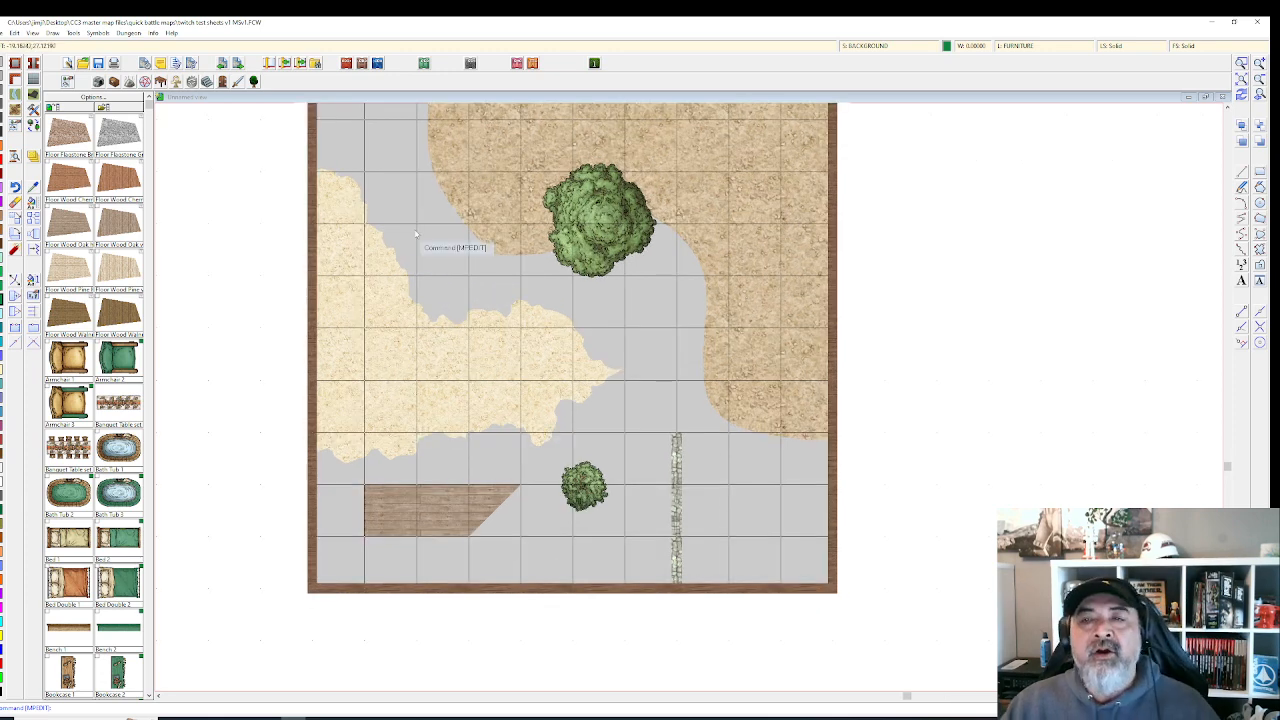
{"action": "left_click_drag", "start_coordinate": [534, 234], "coordinate": [556, 304]}
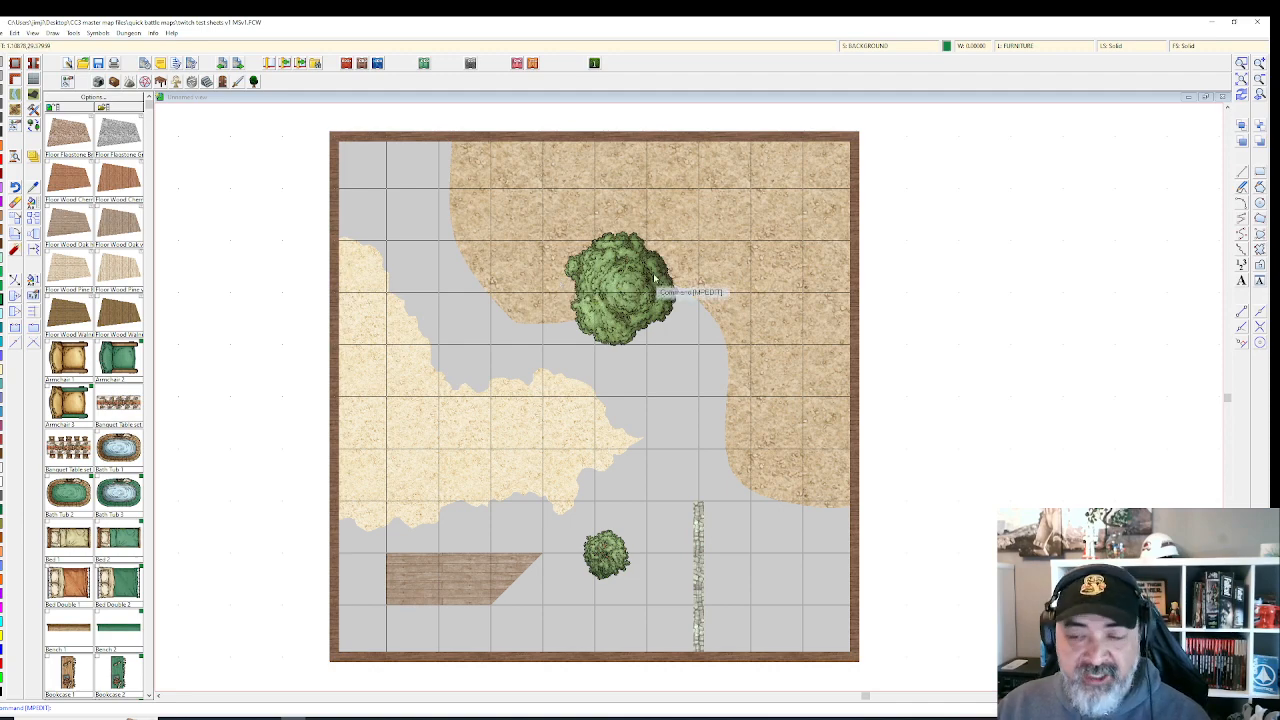
{"action": "left_click", "coordinate": [858, 46]}
{"action": "left_click", "coordinate": [650, 259]}
{"action": "left_click", "coordinate": [716, 485]}
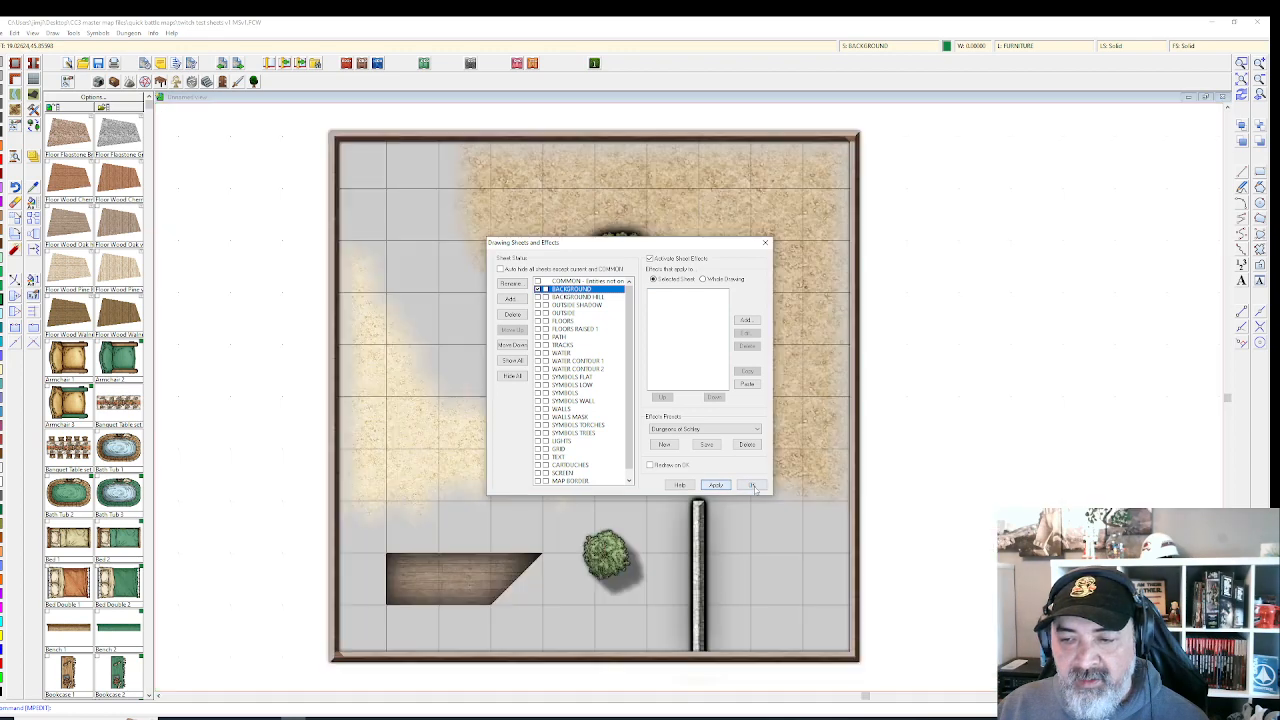
{"action": "left_click", "coordinate": [754, 486]}
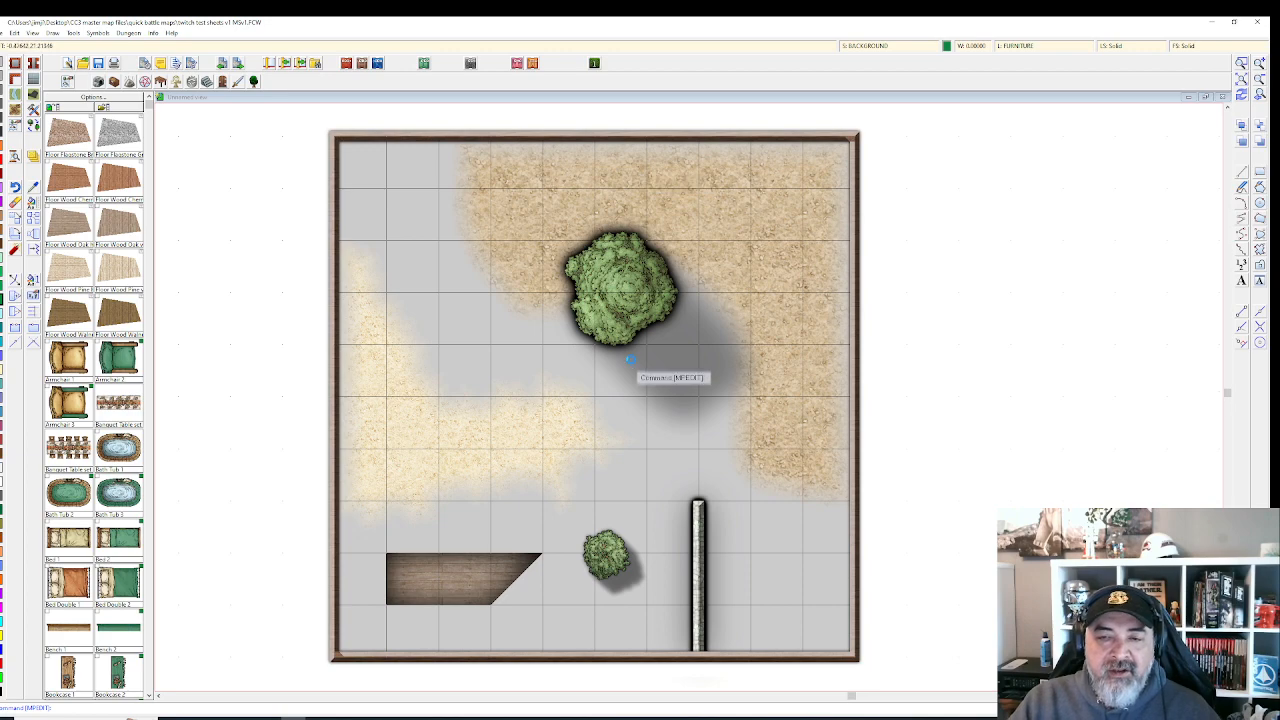
Examine the map with effects active and check which effects the OUTSIDE SHADOW and OUTSIDE sheets use.
{"action": "scroll", "coordinate": [631, 371], "scroll_direction": "up", "scroll_amount": 1}
{"action": "scroll", "coordinate": [633, 362], "scroll_direction": "up", "scroll_amount": 1}
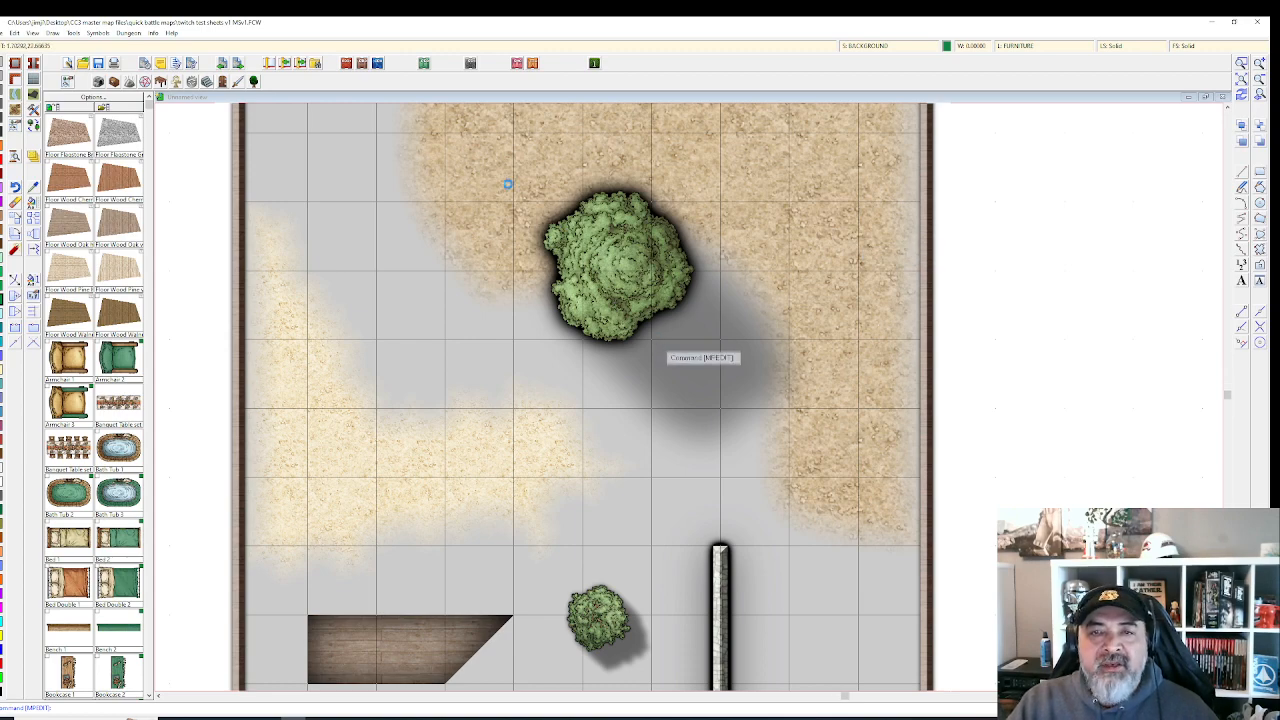
{"action": "scroll", "coordinate": [588, 278], "scroll_direction": "down", "scroll_amount": 1}
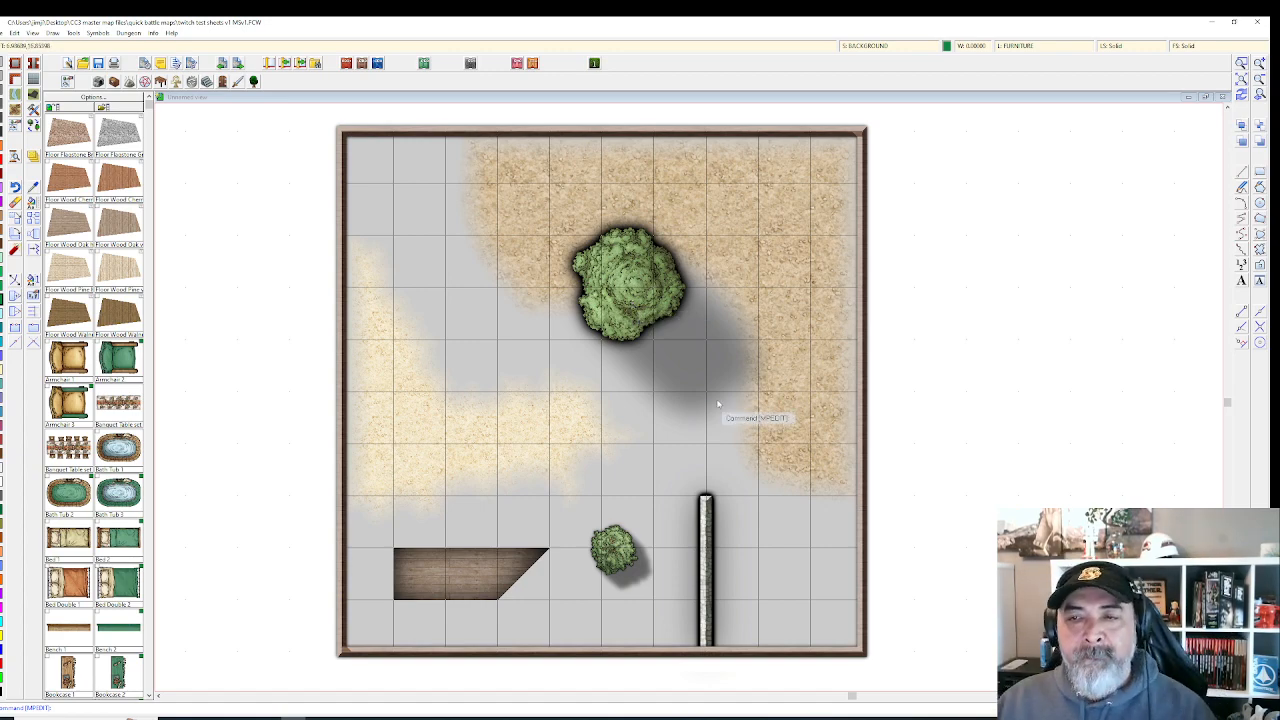
{"action": "left_click", "coordinate": [872, 46]}
{"action": "mouse_move", "coordinate": [672, 244]}
{"action": "left_mouse_down"}
{"action": "mouse_move", "coordinate": [785, 187]}
{"action": "mouse_move", "coordinate": [636, 142]}
{"action": "mouse_move", "coordinate": [611, 152]}
{"action": "left_mouse_up"}
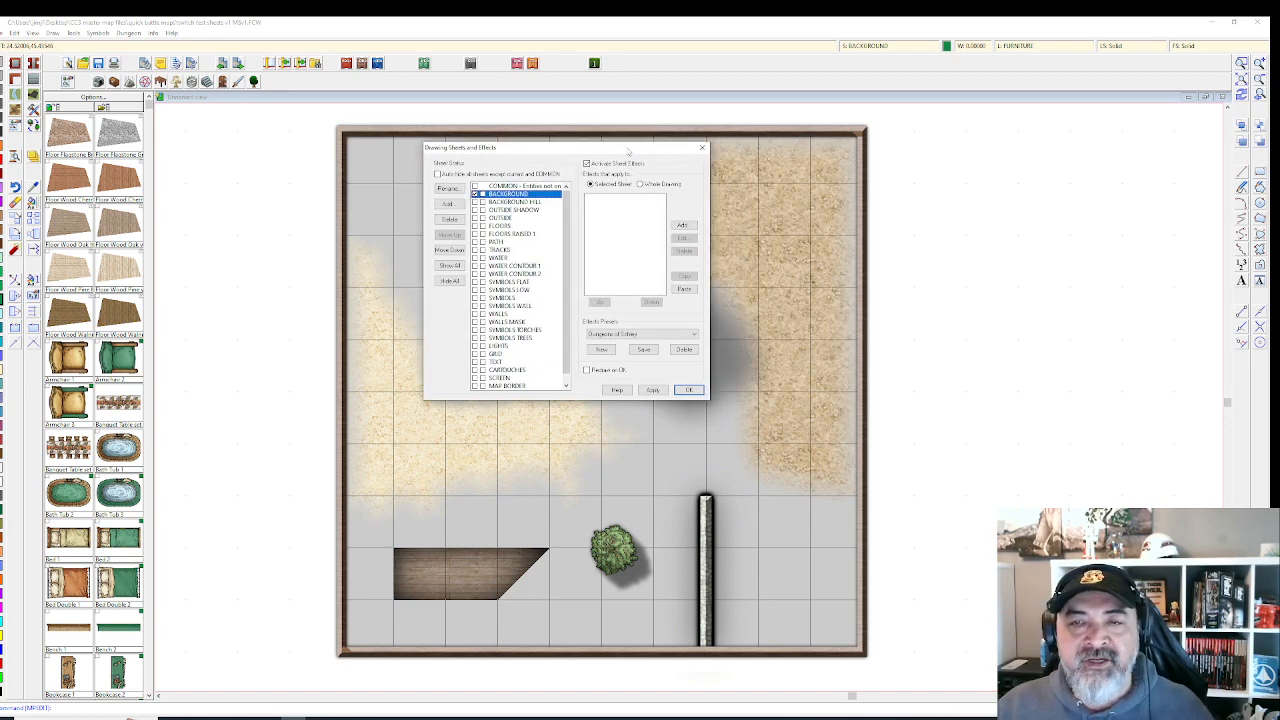
{"action": "scroll", "coordinate": [565, 257], "scroll_direction": "down", "scroll_amount": 1}
{"action": "scroll", "coordinate": [565, 257], "scroll_direction": "up", "scroll_amount": 1}
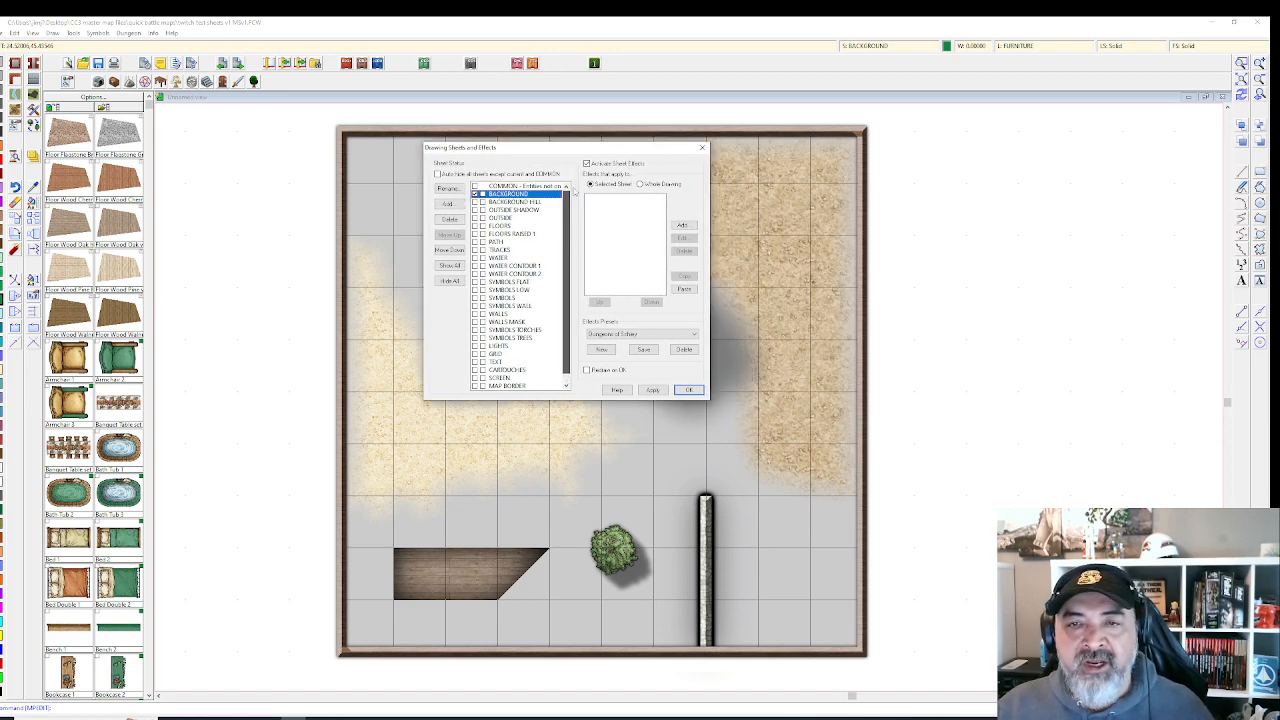
{"action": "left_click", "coordinate": [522, 210]}
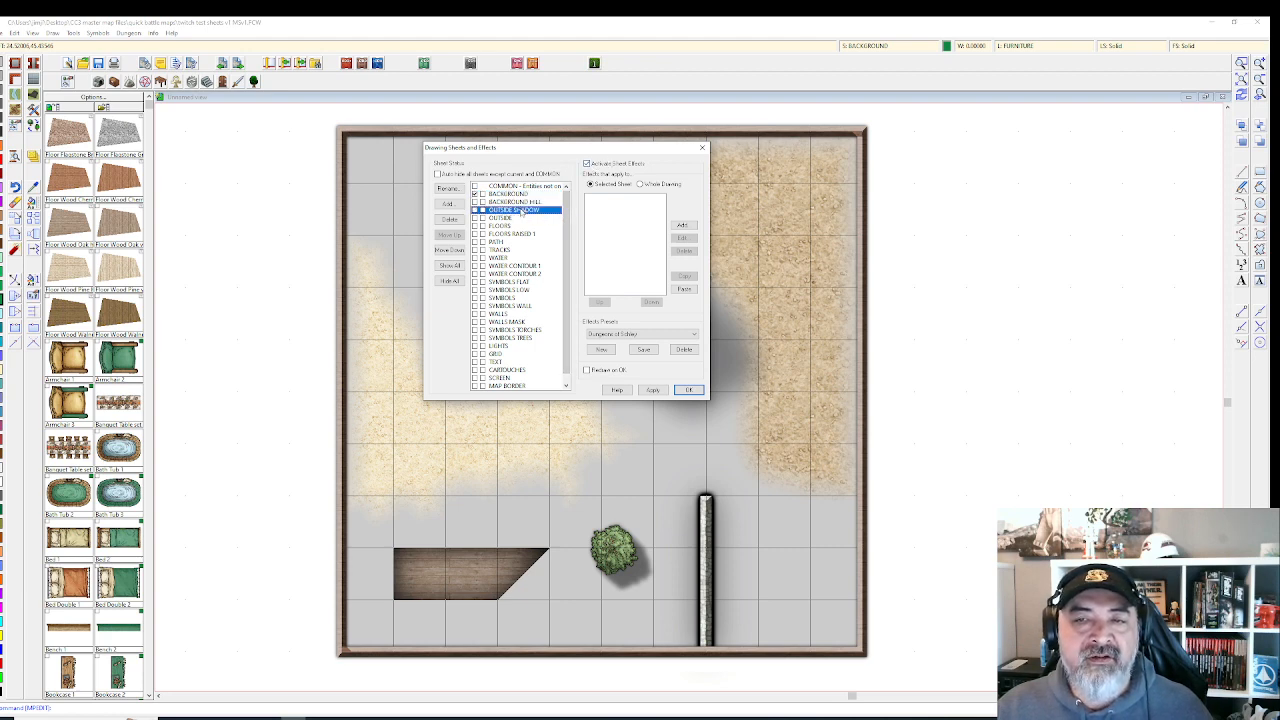
{"action": "left_click", "coordinate": [519, 219]}
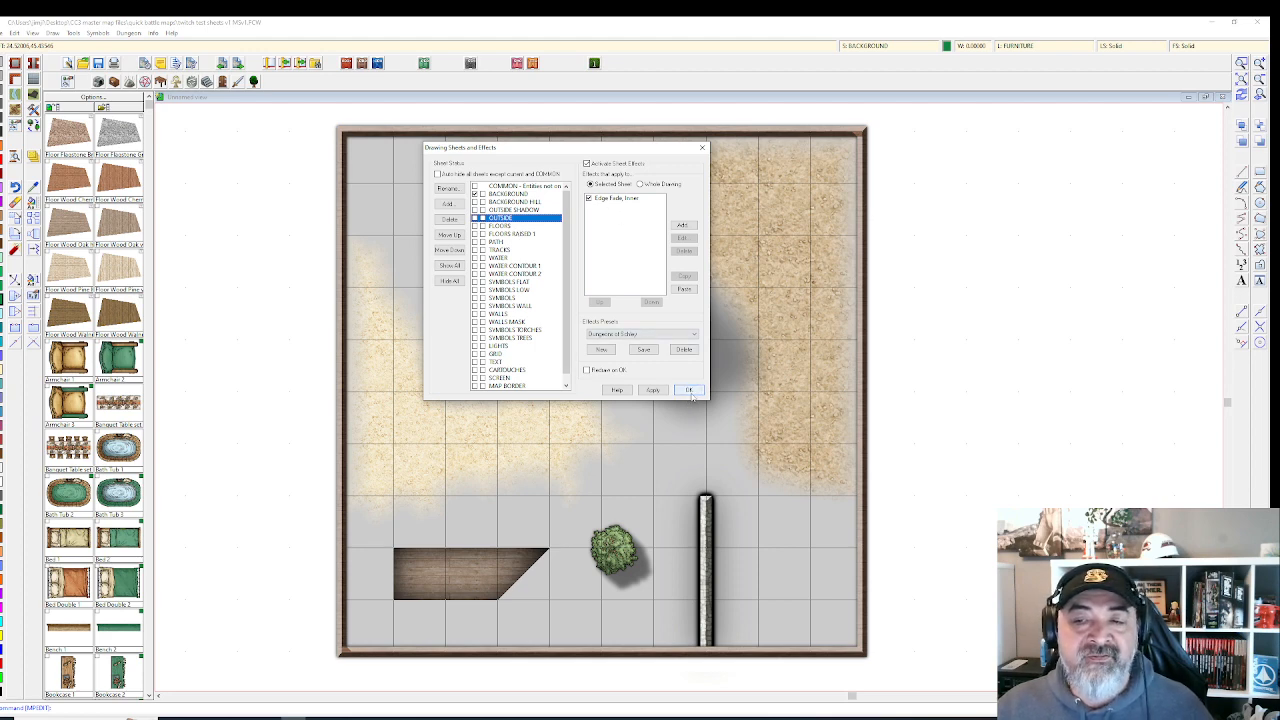
{"action": "left_click", "coordinate": [702, 147]}
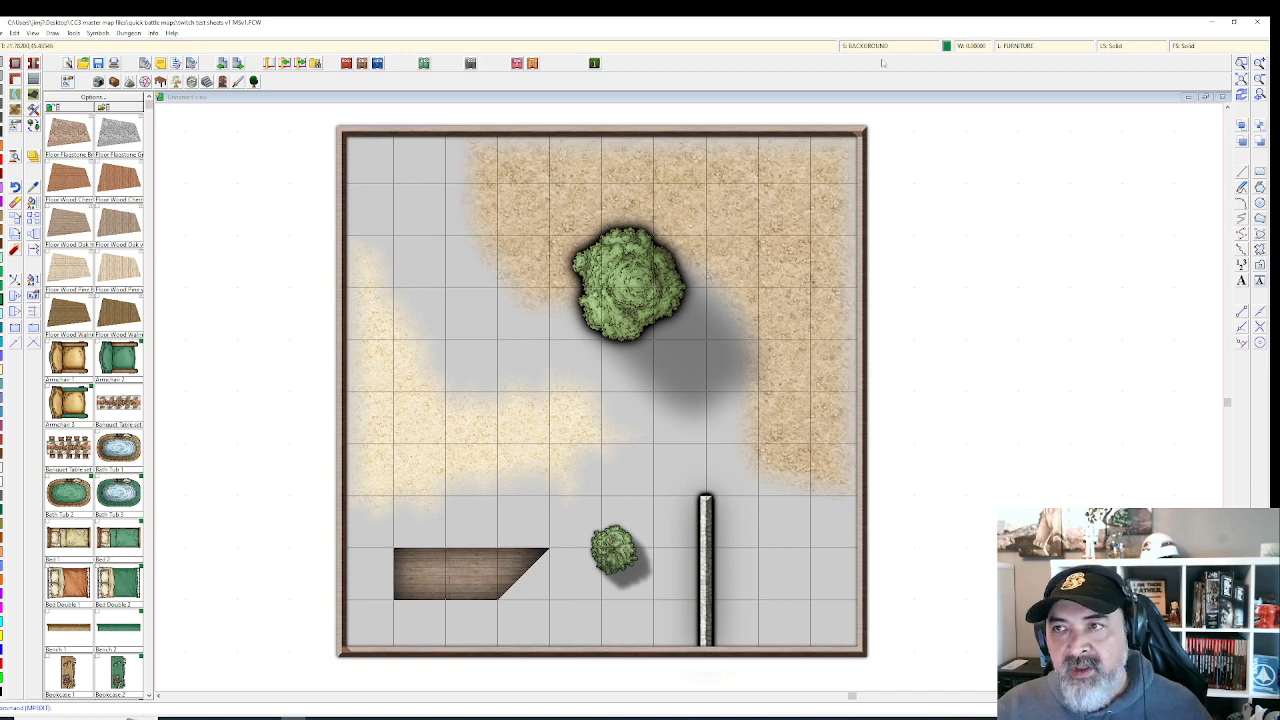
Review the settings of the "Edge Fade, Inner" effect on the OUTSIDE sheet without changing them.
{"action": "left_click", "coordinate": [900, 47]}
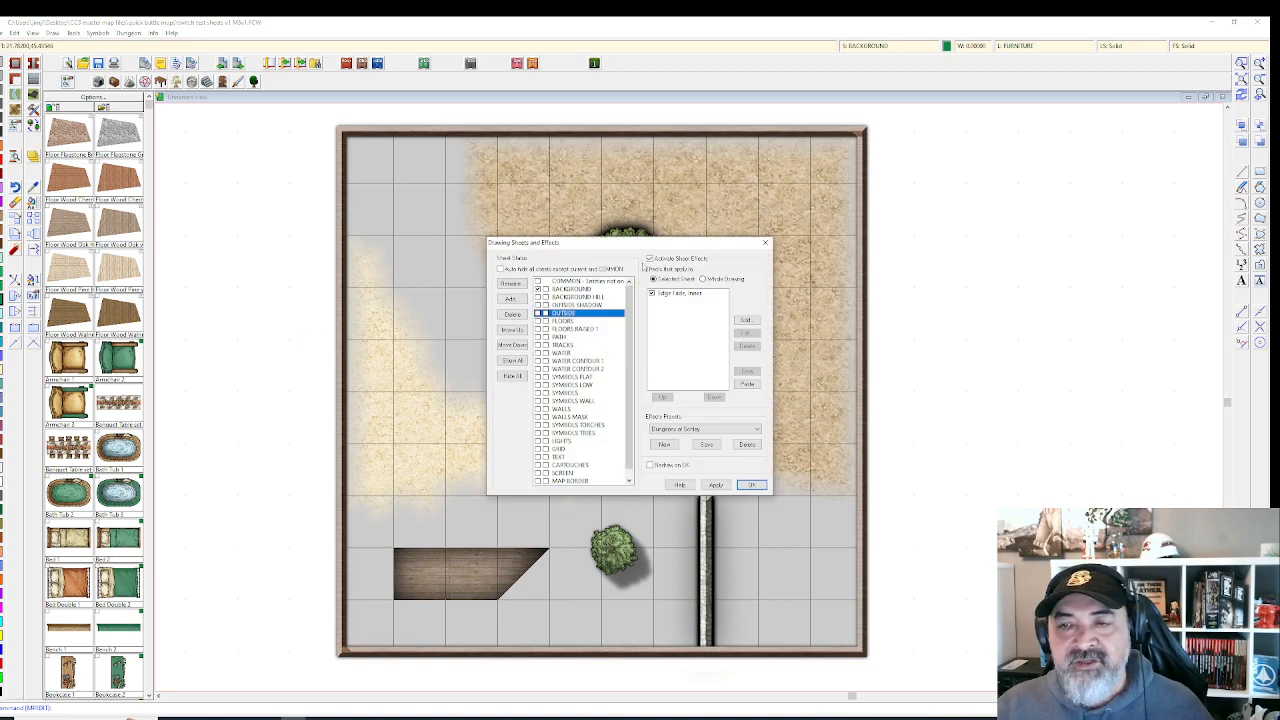
{"action": "left_click", "coordinate": [685, 295]}
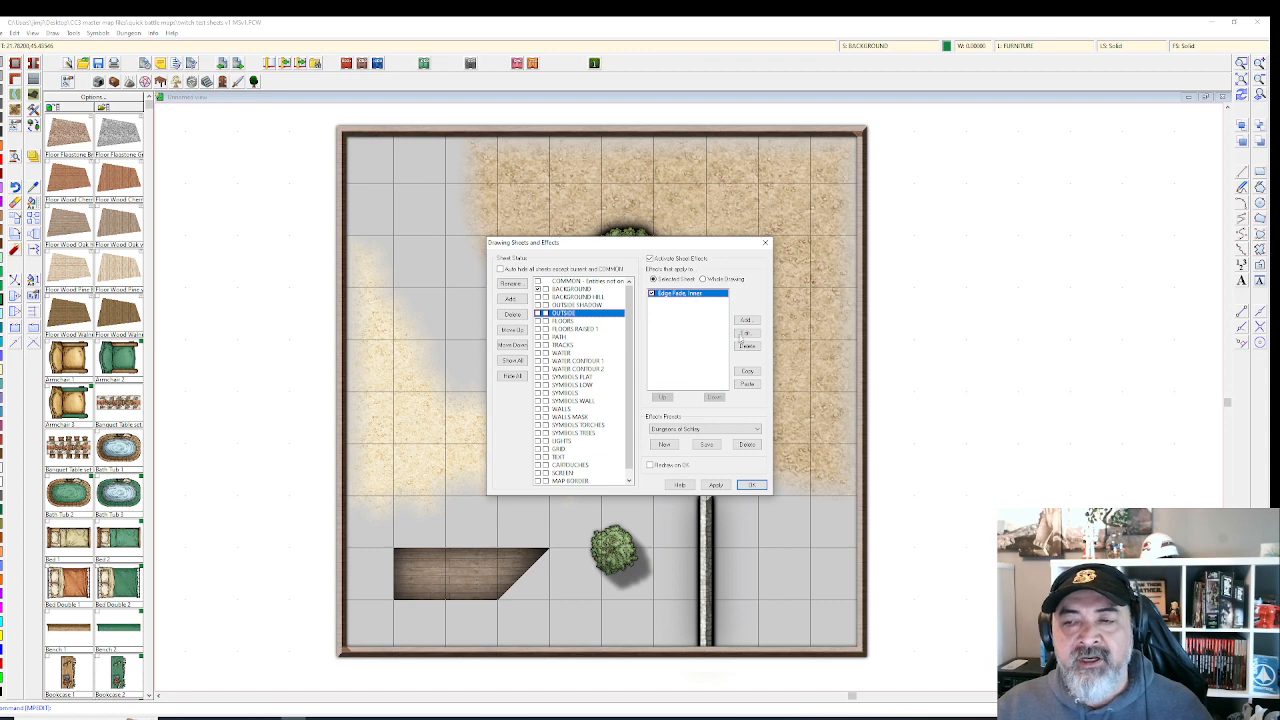
{"action": "left_click", "coordinate": [742, 334]}
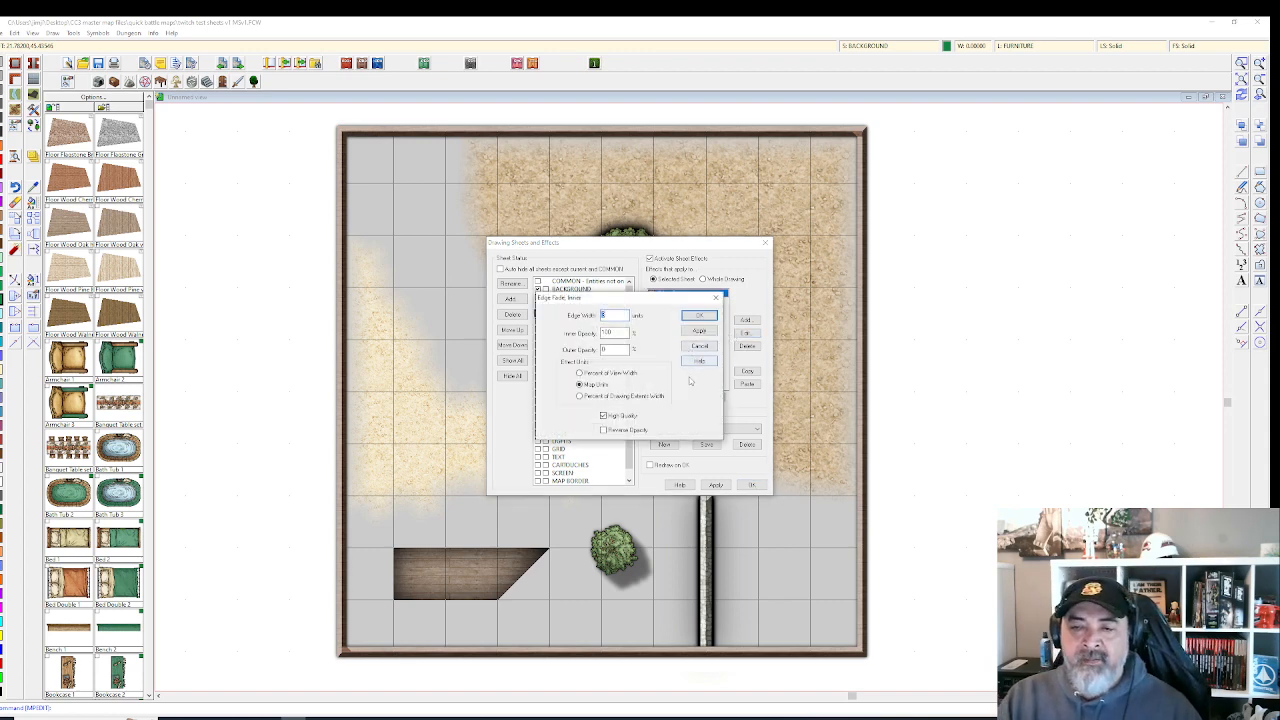
{"action": "mouse_move", "coordinate": [678, 298]}
{"action": "left_mouse_down"}
{"action": "mouse_move", "coordinate": [852, 213]}
{"action": "mouse_move", "coordinate": [937, 203]}
{"action": "mouse_move", "coordinate": [627, 146]}
{"action": "mouse_move", "coordinate": [421, 248]}
{"action": "mouse_move", "coordinate": [383, 252]}
{"action": "left_mouse_up"}
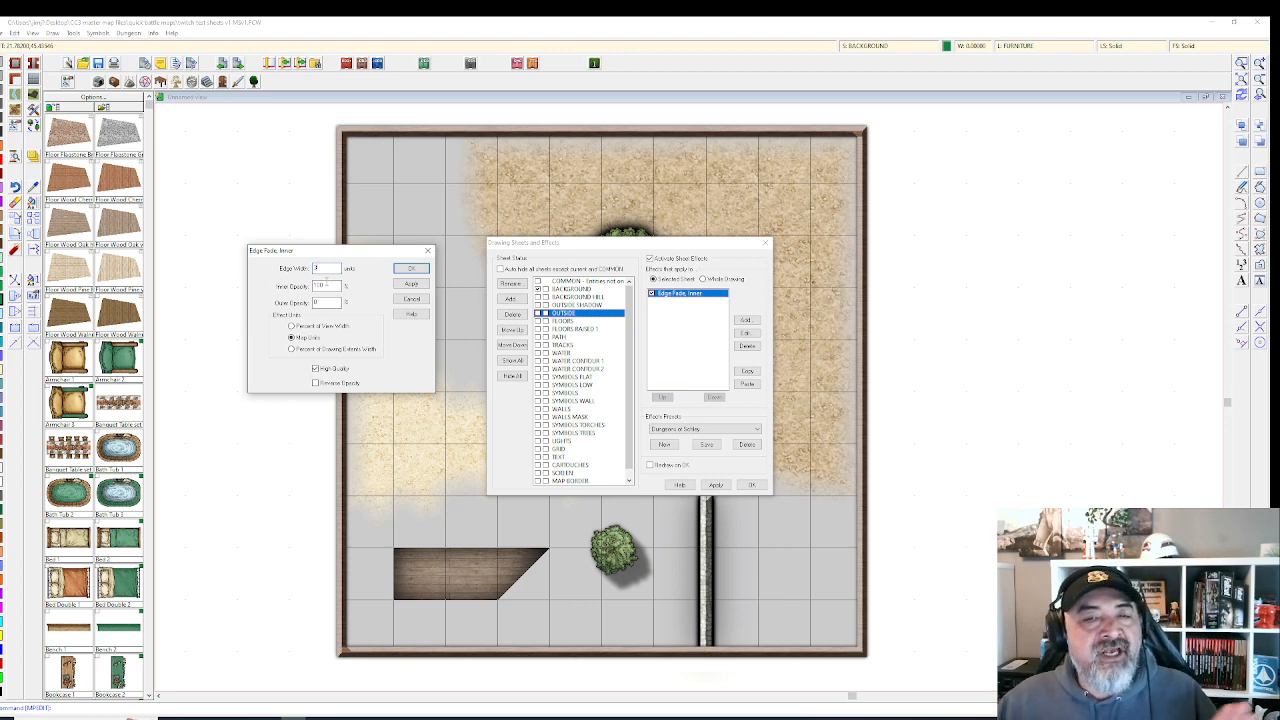
{"action": "left_click", "coordinate": [408, 270]}
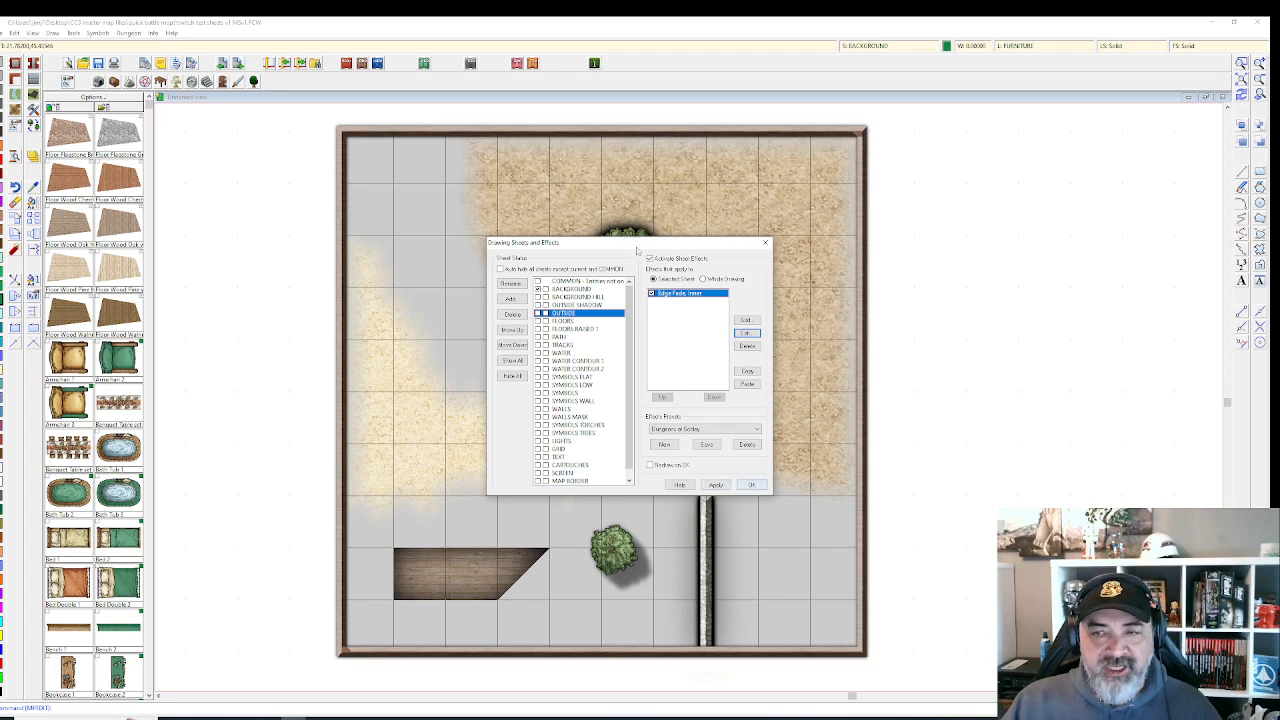
{"action": "mouse_move", "coordinate": [624, 242]}
{"action": "left_mouse_down"}
{"action": "mouse_move", "coordinate": [843, 249]}
{"action": "mouse_move", "coordinate": [1050, 214]}
{"action": "mouse_move", "coordinate": [1028, 184]}
{"action": "left_mouse_up"}
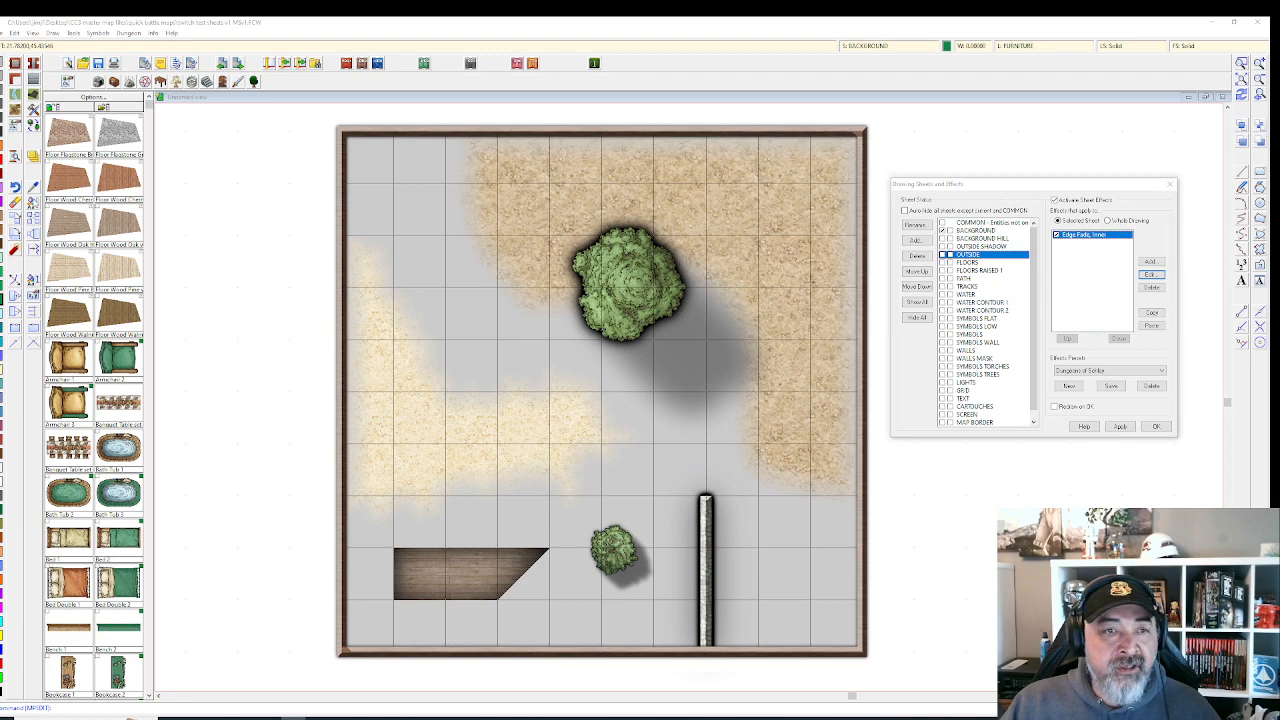
{"action": "left_click", "coordinate": [1156, 426]}
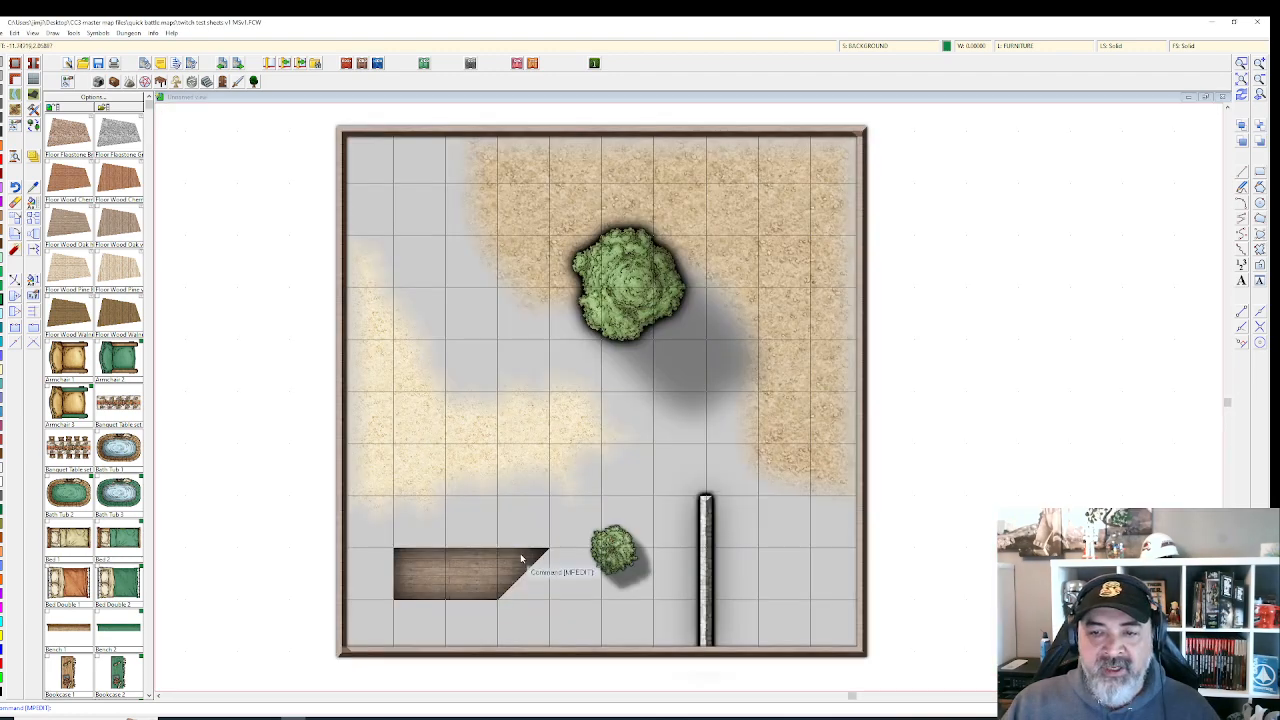
Pick the wood floor for Move, Scale, Rotate and examine its sheet effects up close.
{"action": "left_click", "coordinate": [15, 218]}
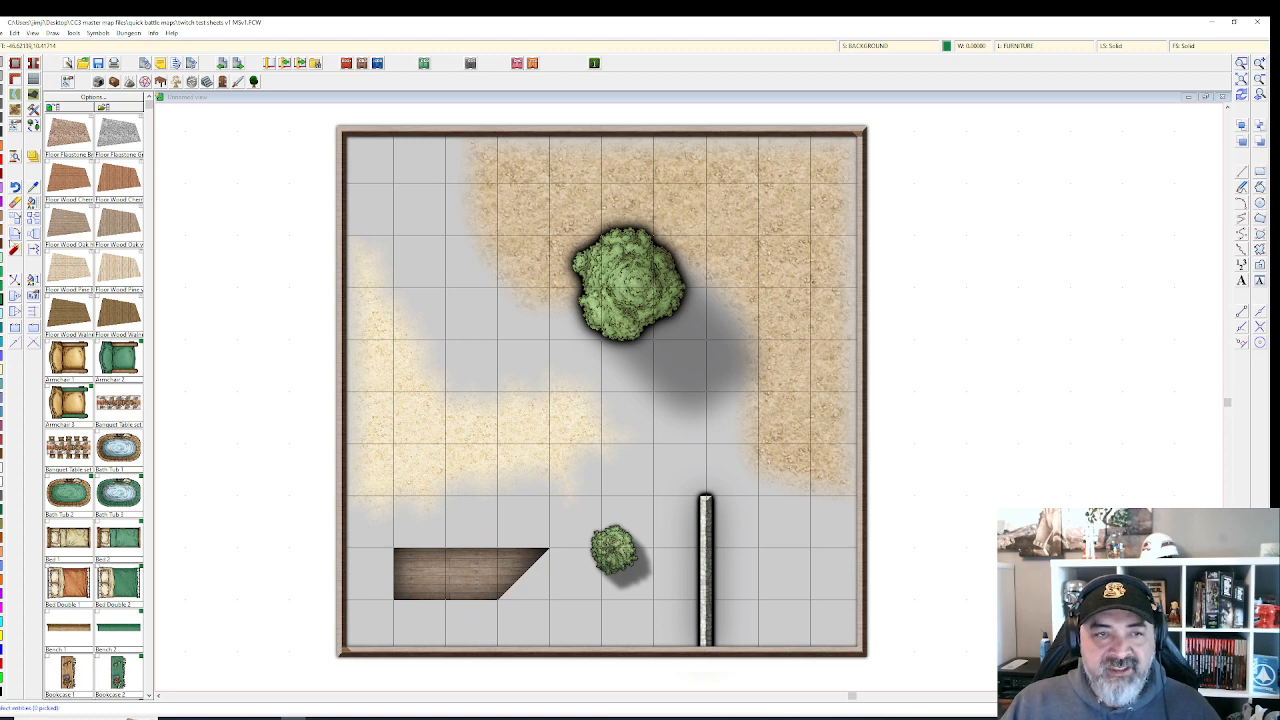
{"action": "left_click", "coordinate": [384, 541]}
{"action": "left_click", "coordinate": [560, 611]}
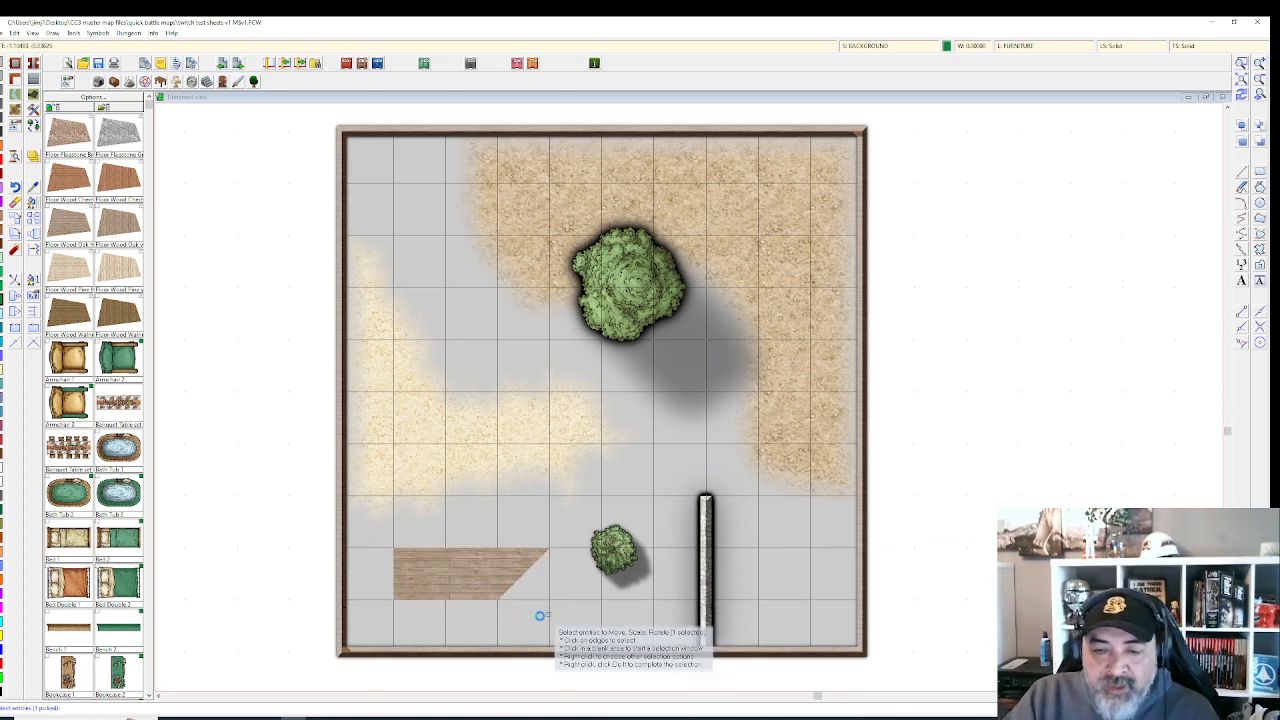
{"action": "scroll", "coordinate": [540, 615], "scroll_direction": "up", "scroll_amount": 1}
{"action": "scroll", "coordinate": [540, 615], "scroll_direction": "up", "scroll_amount": 1}
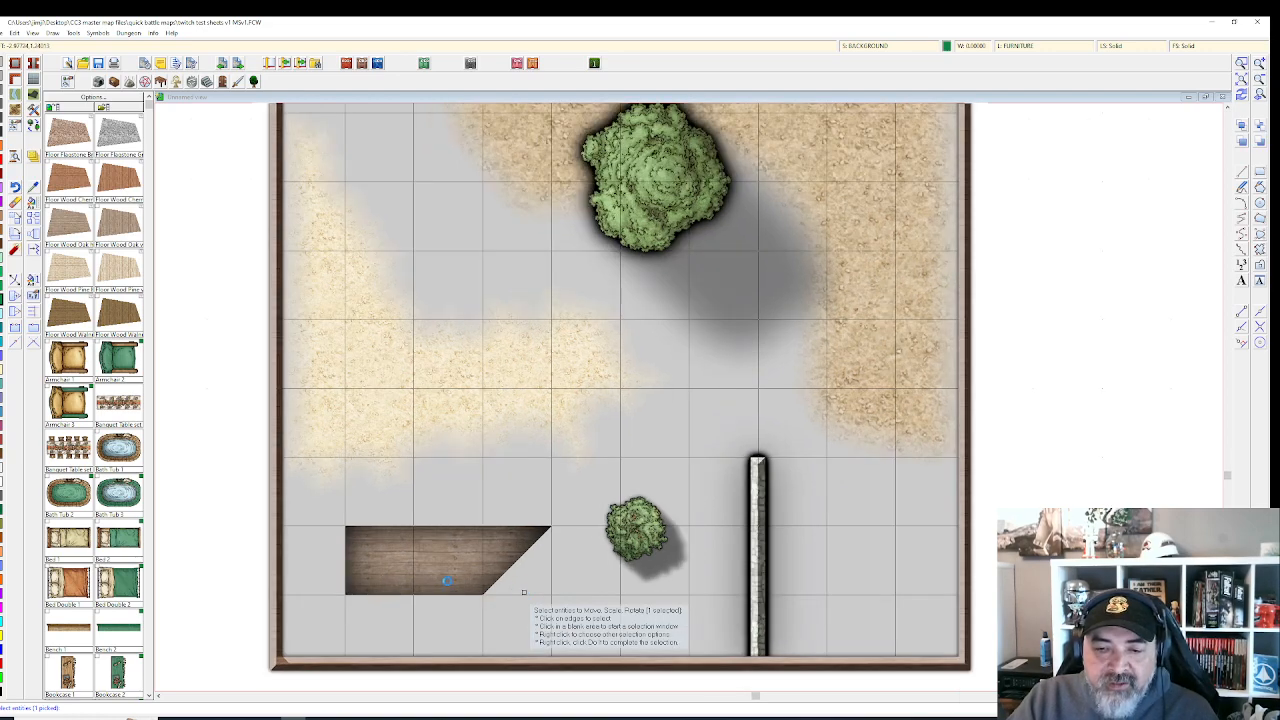
{"action": "scroll", "coordinate": [523, 592], "scroll_direction": "up", "scroll_amount": 1}
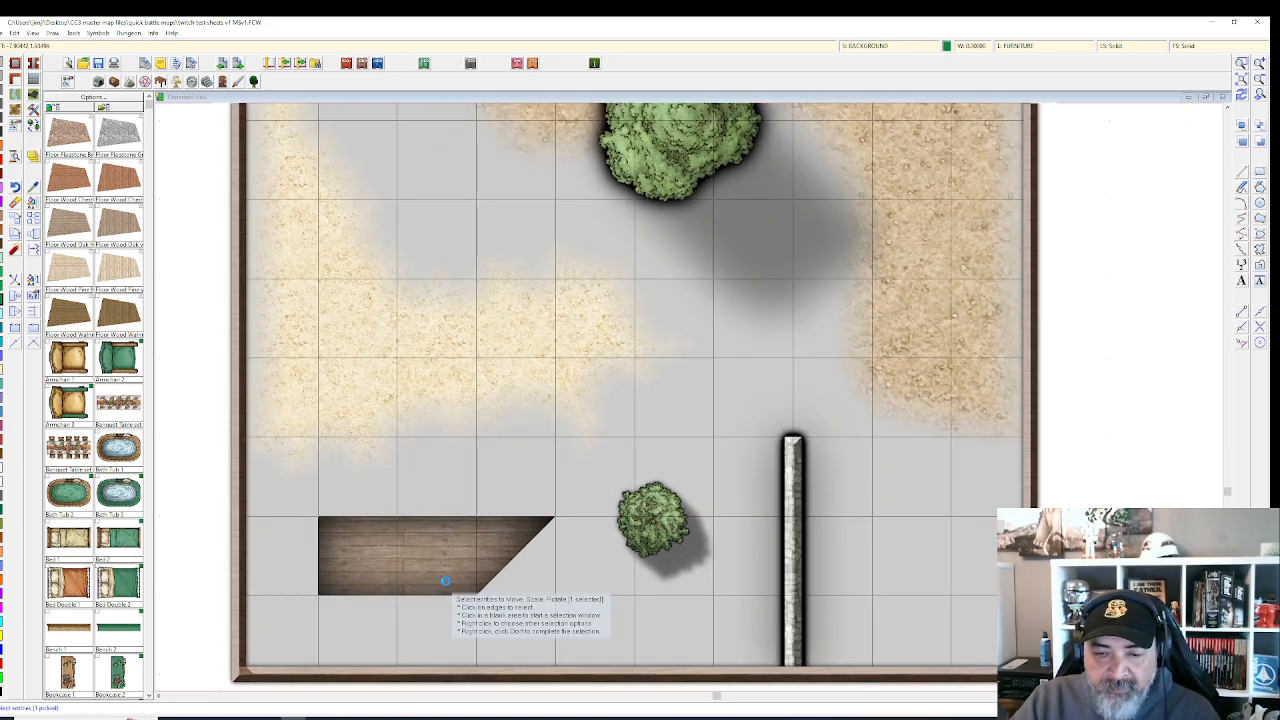
{"action": "scroll", "coordinate": [445, 580], "scroll_direction": "up", "scroll_amount": 1}
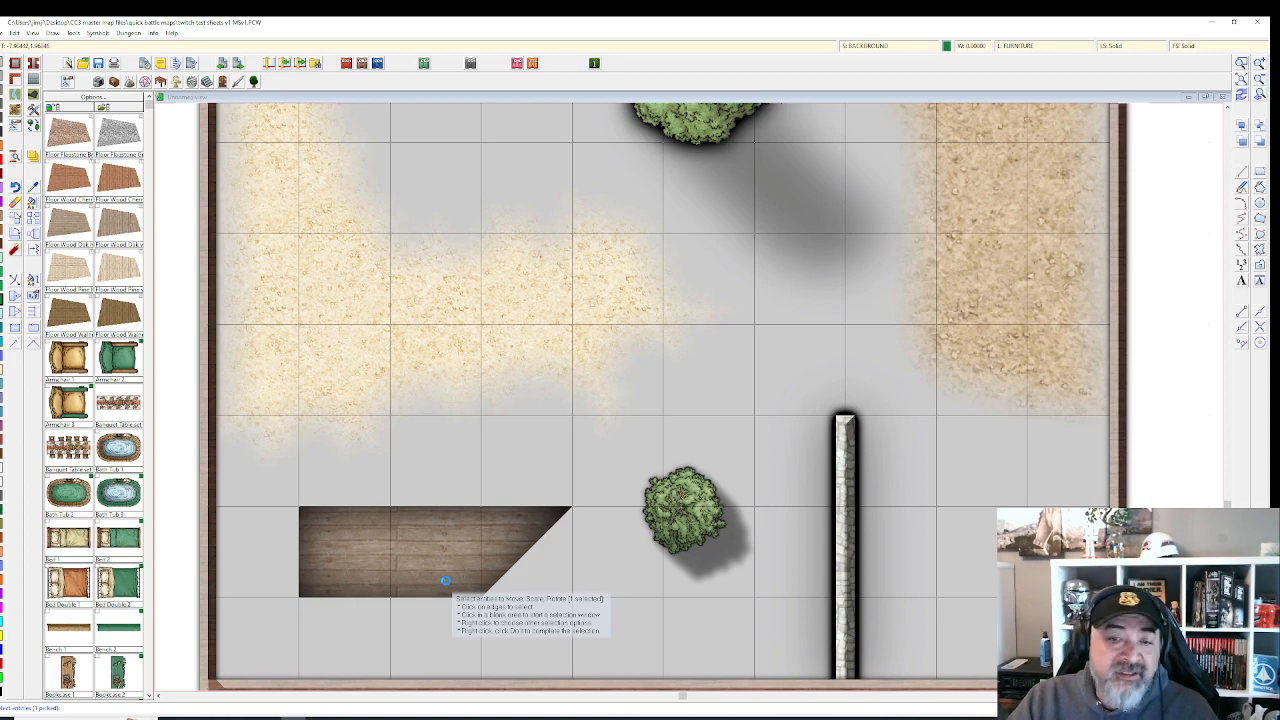
{"action": "scroll", "coordinate": [445, 580], "scroll_direction": "up", "scroll_amount": 1}
{"action": "scroll", "coordinate": [445, 580], "scroll_direction": "up", "scroll_amount": 1}
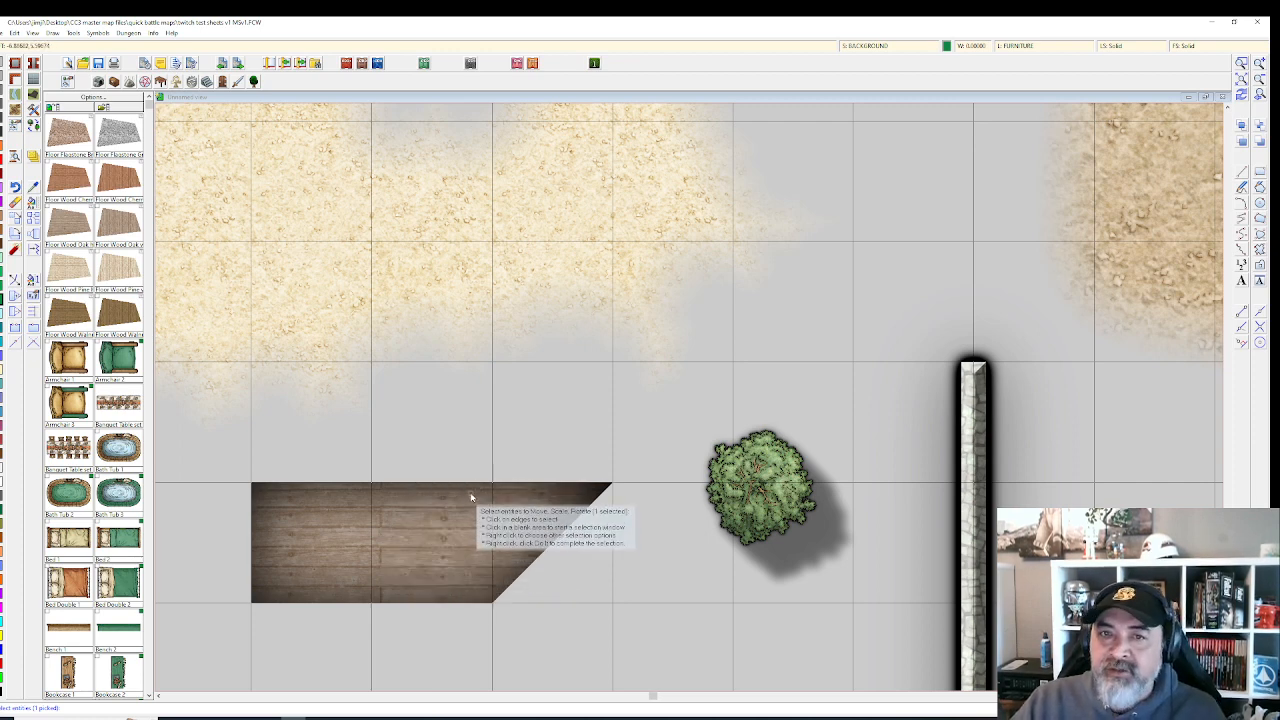
Examine the Glow effect's settings and glow color on the FLOORS sheet, keeping the color black.
{"action": "left_click", "coordinate": [900, 45]}
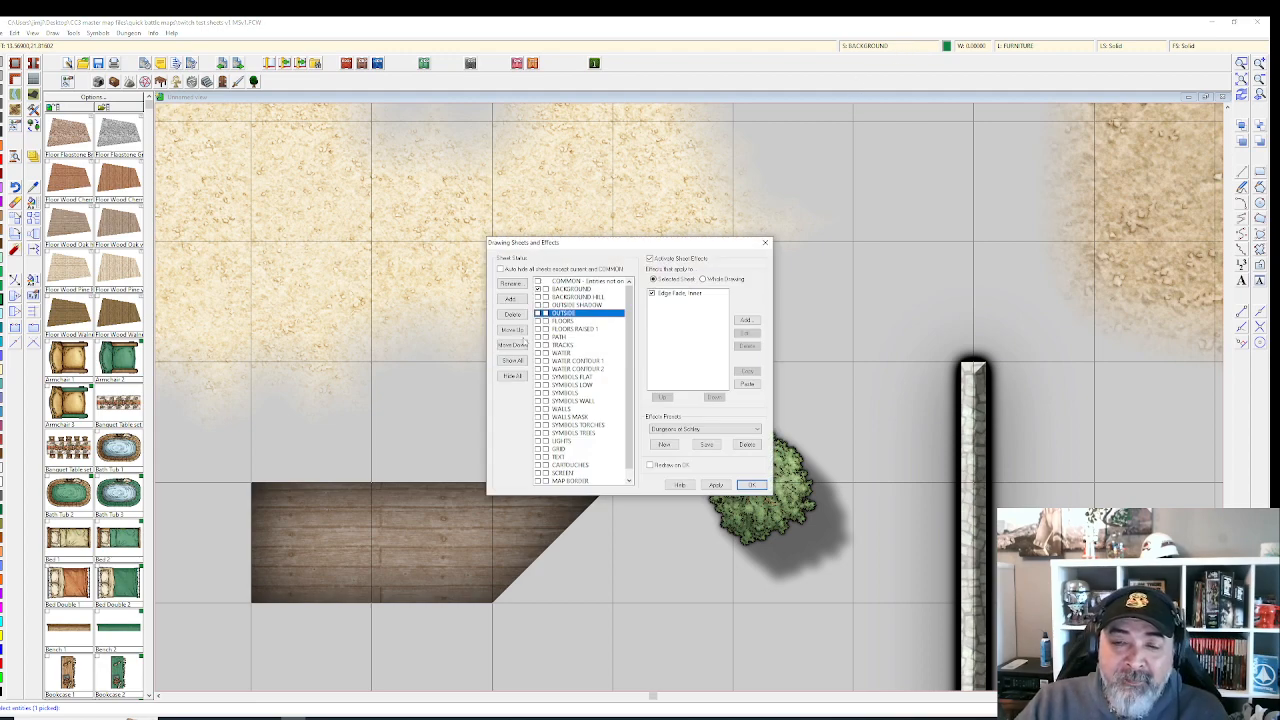
{"action": "left_click", "coordinate": [567, 322]}
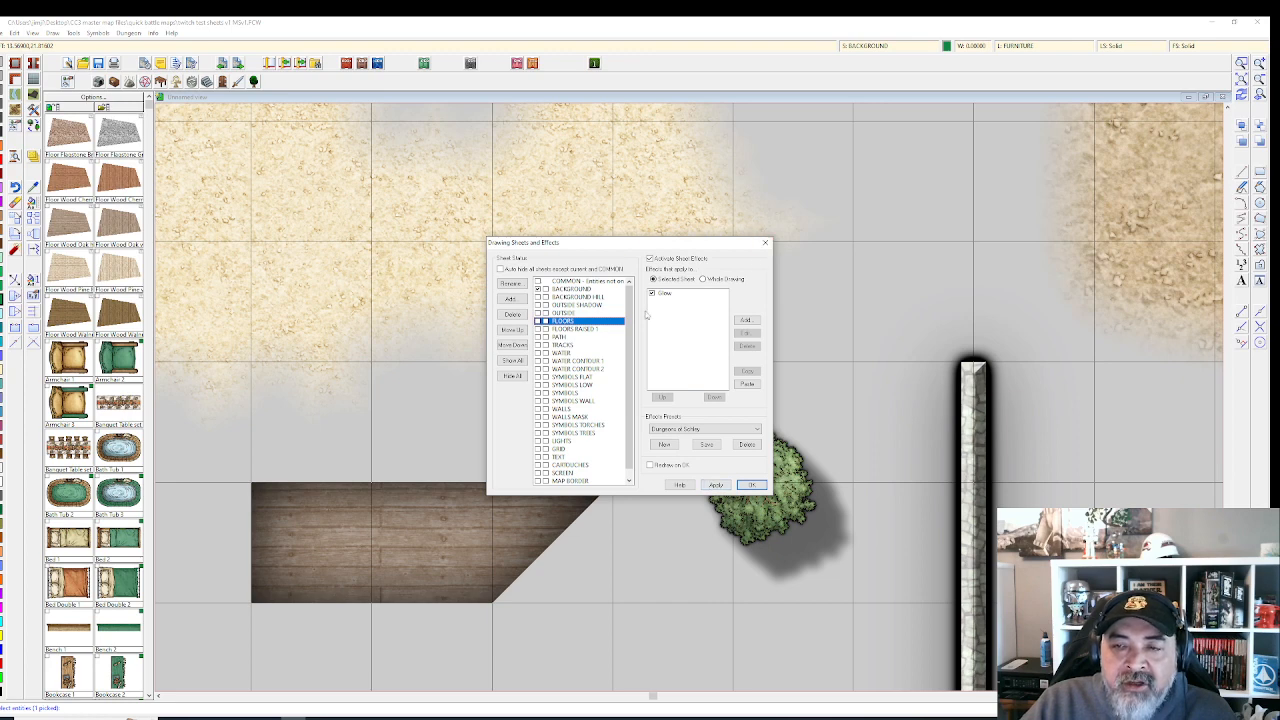
{"action": "left_click", "coordinate": [677, 294]}
{"action": "left_click", "coordinate": [745, 333]}
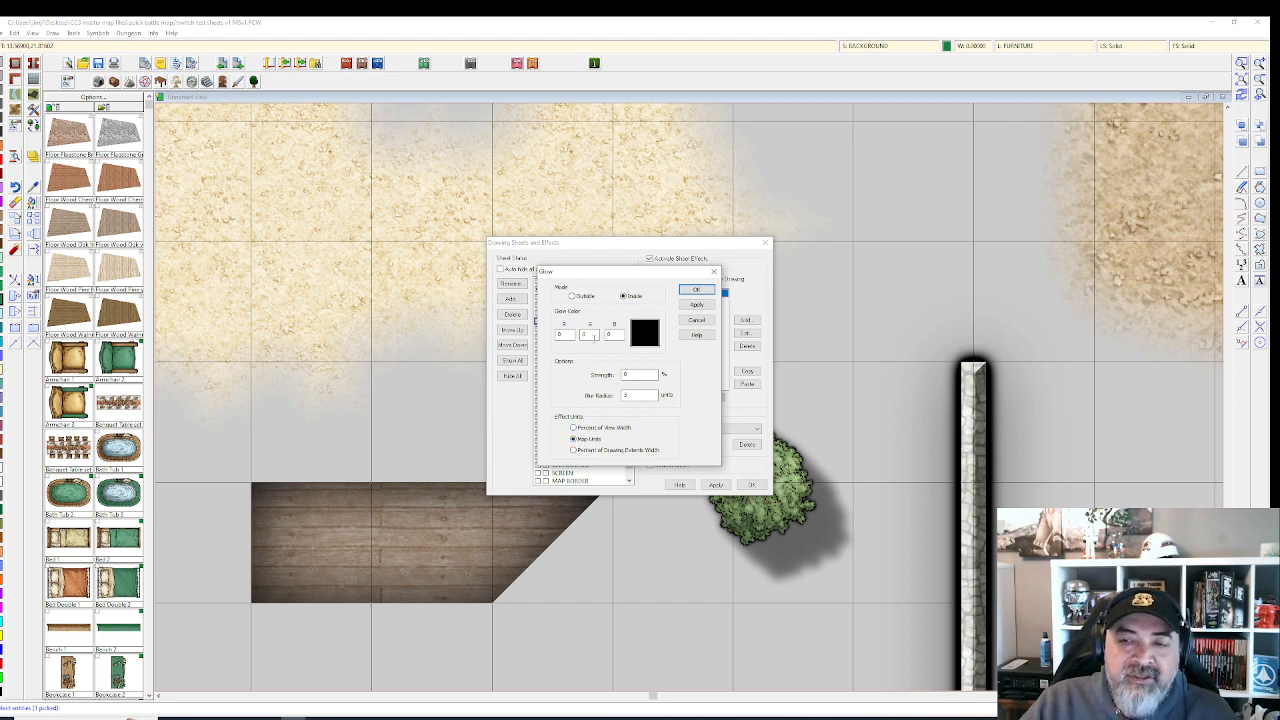
{"action": "left_click", "coordinate": [649, 338]}
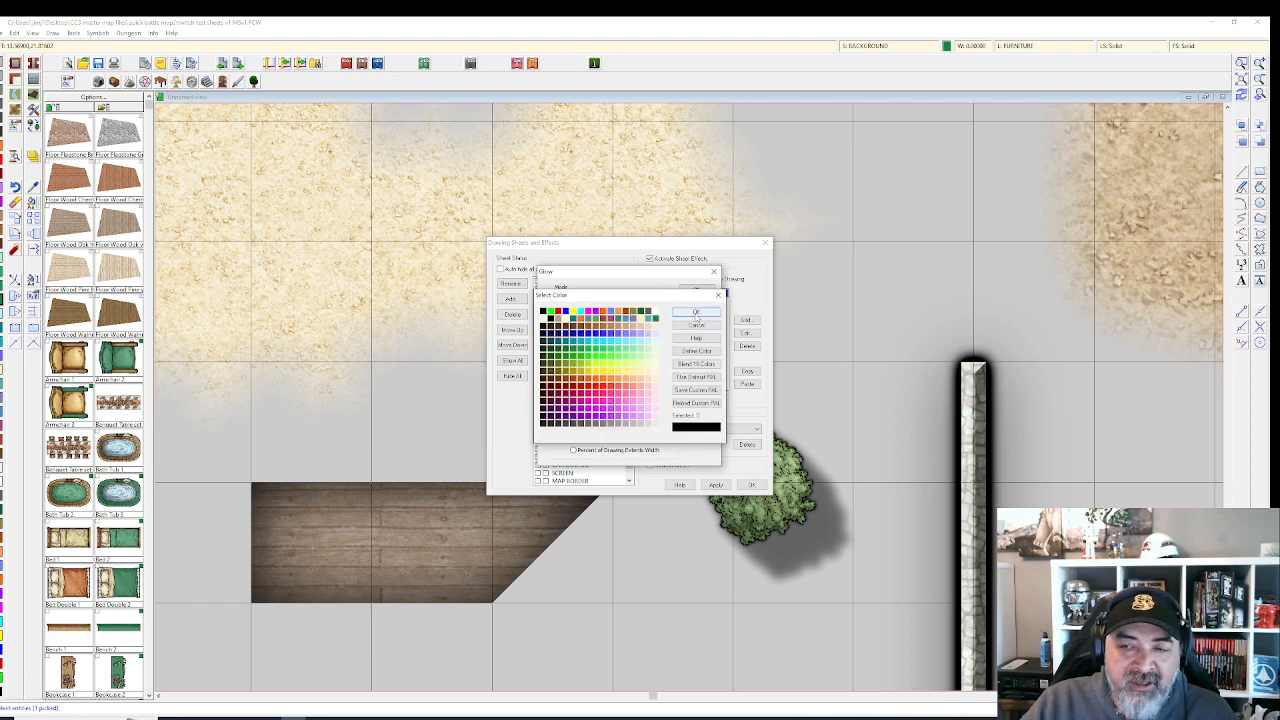
{"action": "left_click", "coordinate": [697, 312]}
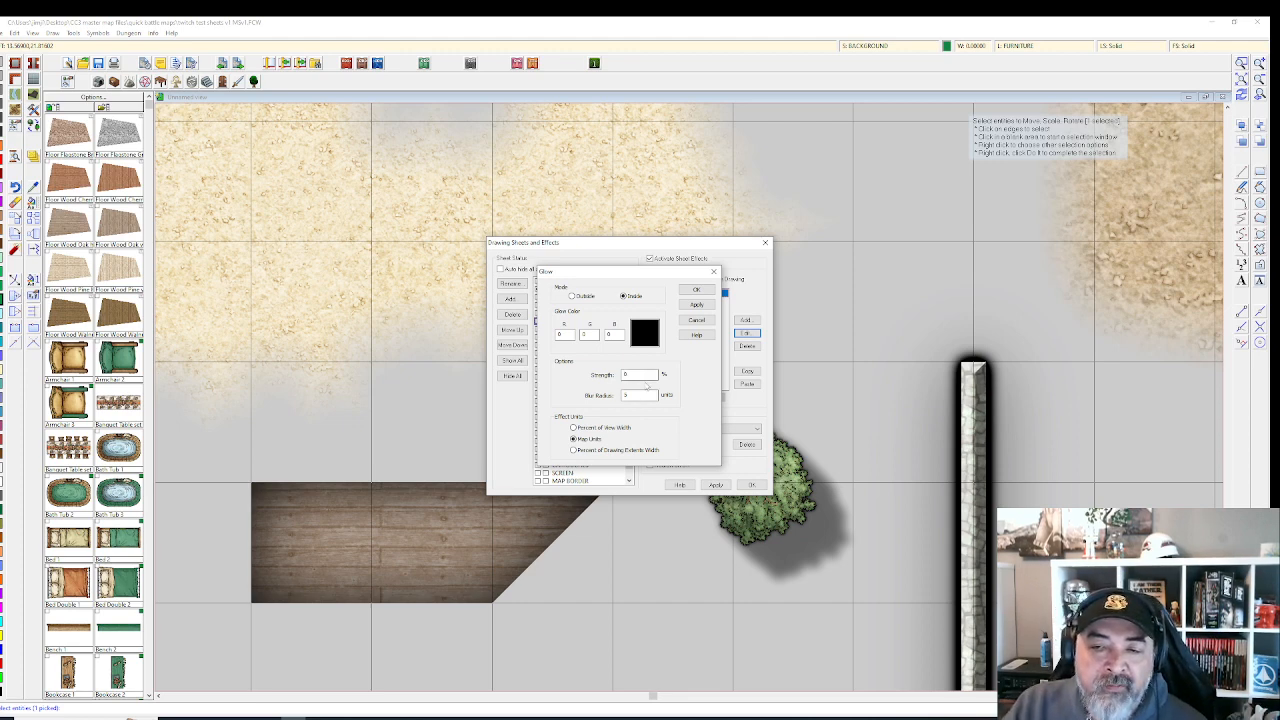
Set the strength of the FLOORS sheet's Glow effect to 20% and apply it to the drawing.
{"action": "left_click", "coordinate": [647, 376]}
{"action": "key", "text": "BackSpace"}
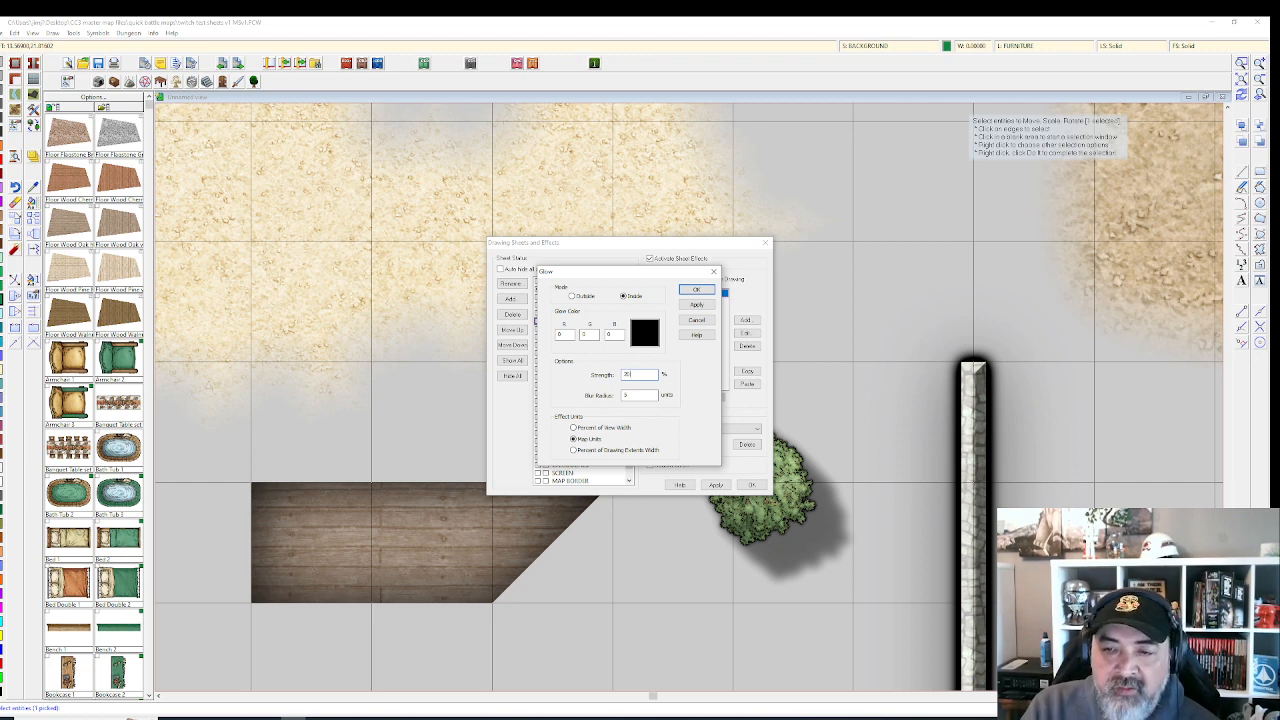
{"action": "type", "text": "20"}
{"action": "left_click", "coordinate": [695, 304]}
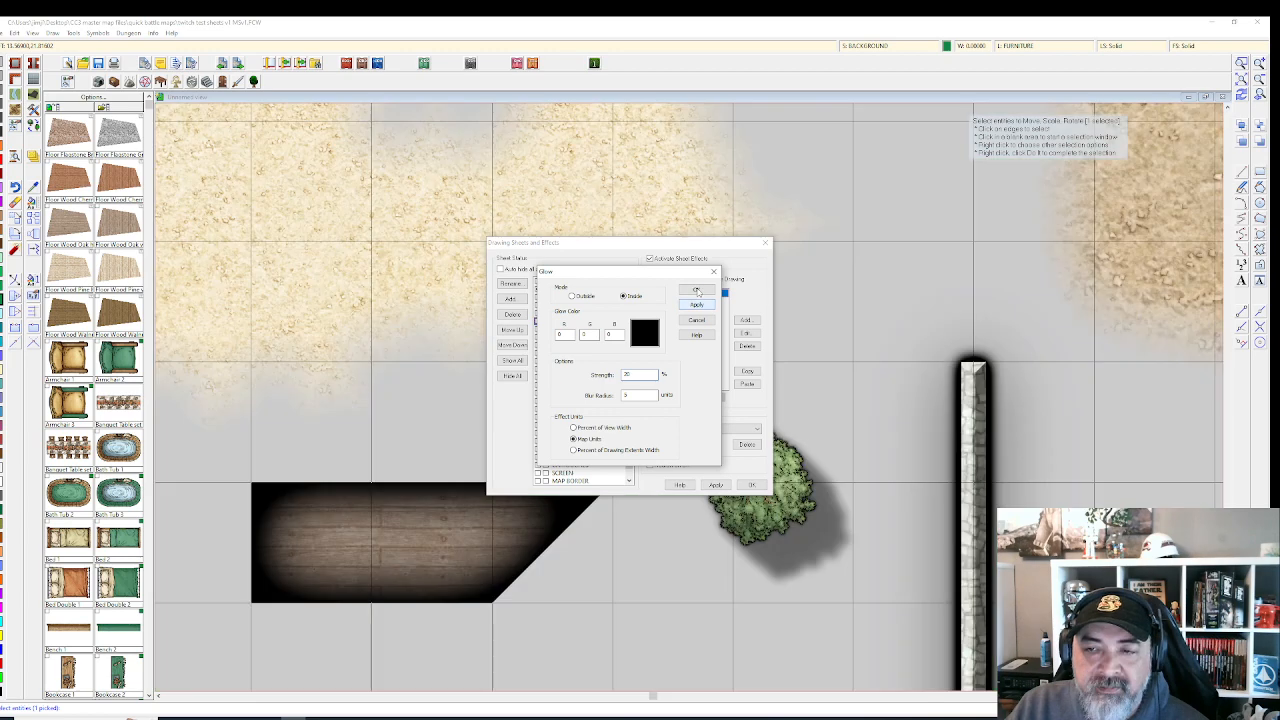
{"action": "left_click", "coordinate": [696, 289]}
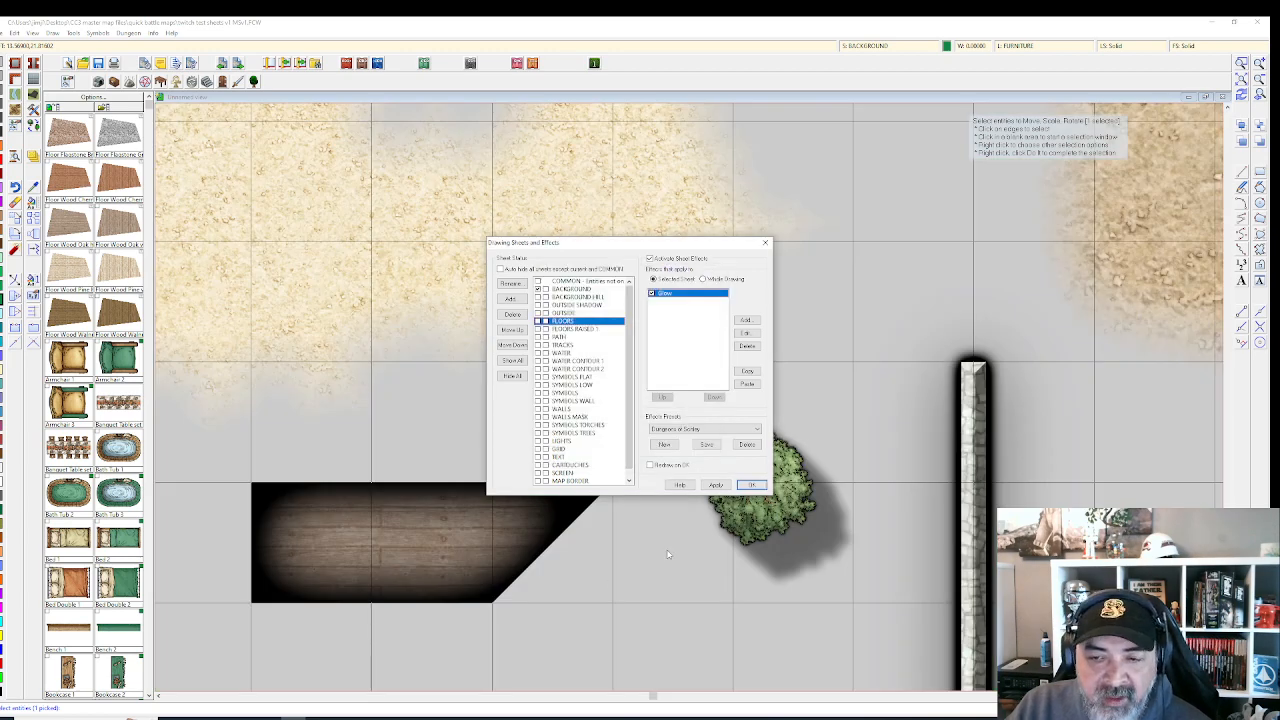
{"action": "left_click", "coordinate": [751, 485]}
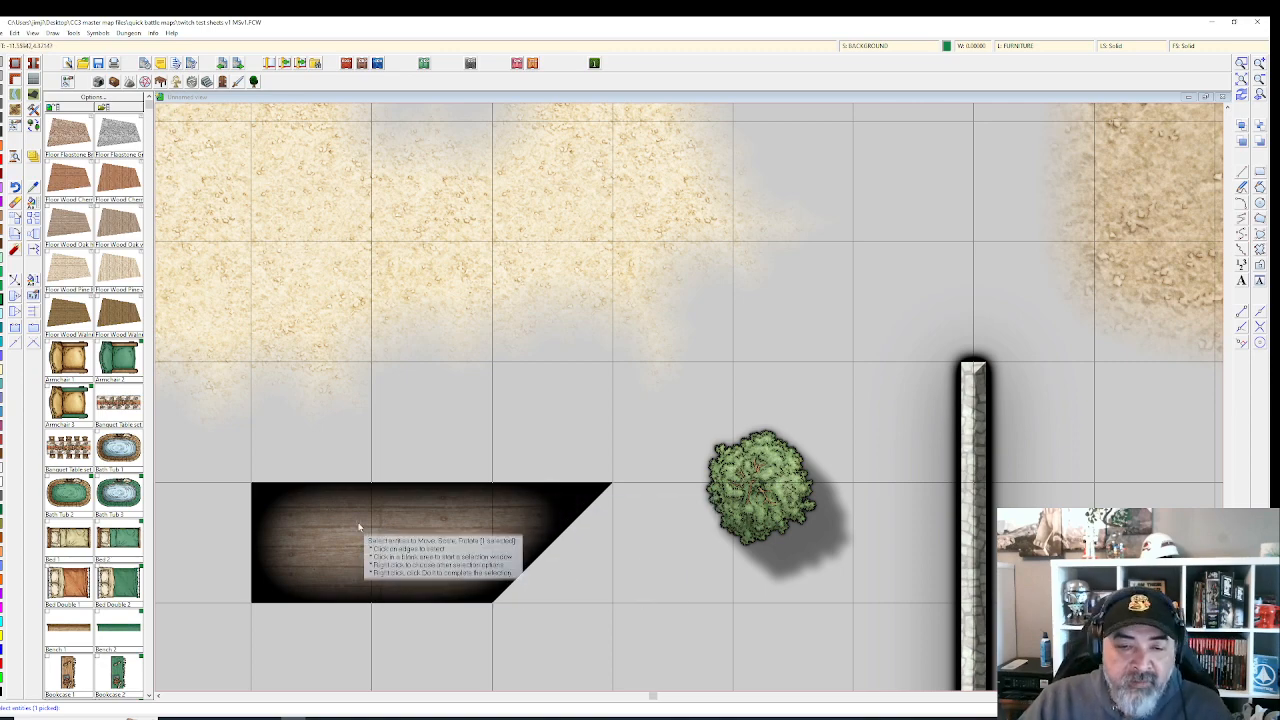
Change the FLOORS sheet's Glow effect to Outside mode and apply it to the drawing.
{"action": "left_click", "coordinate": [889, 46]}
{"action": "left_click", "coordinate": [672, 295]}
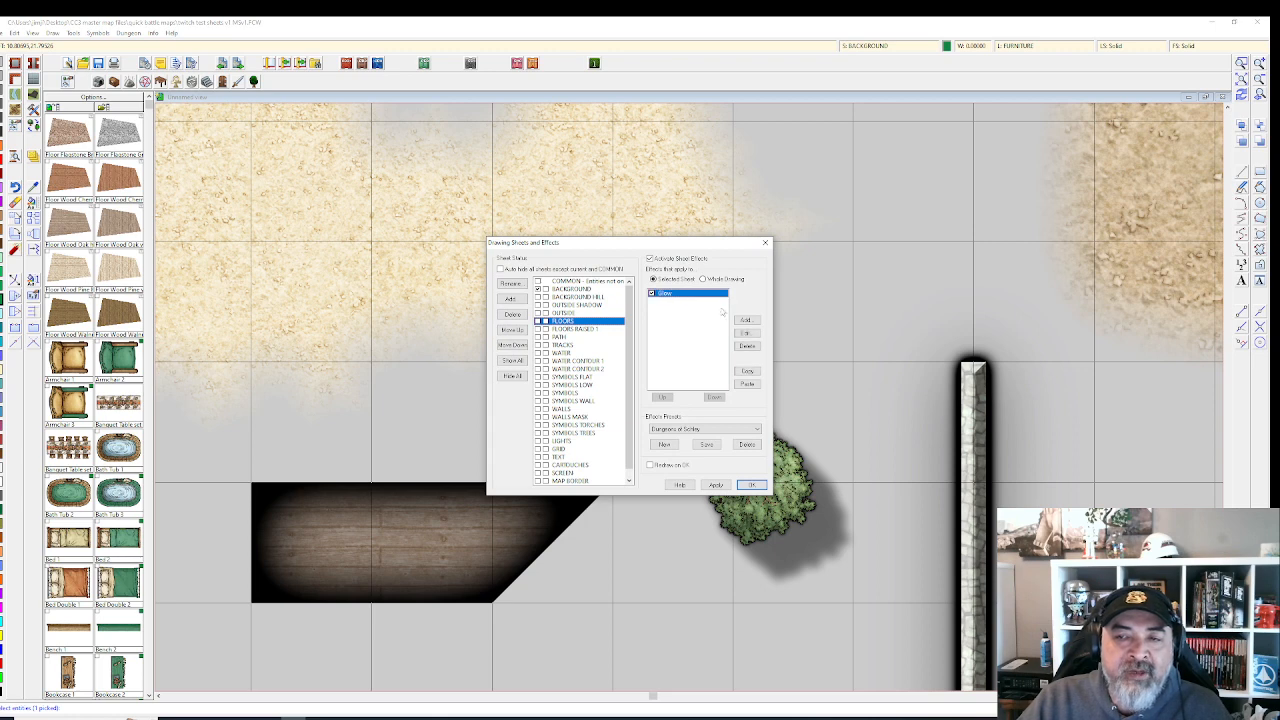
{"action": "left_click", "coordinate": [748, 333]}
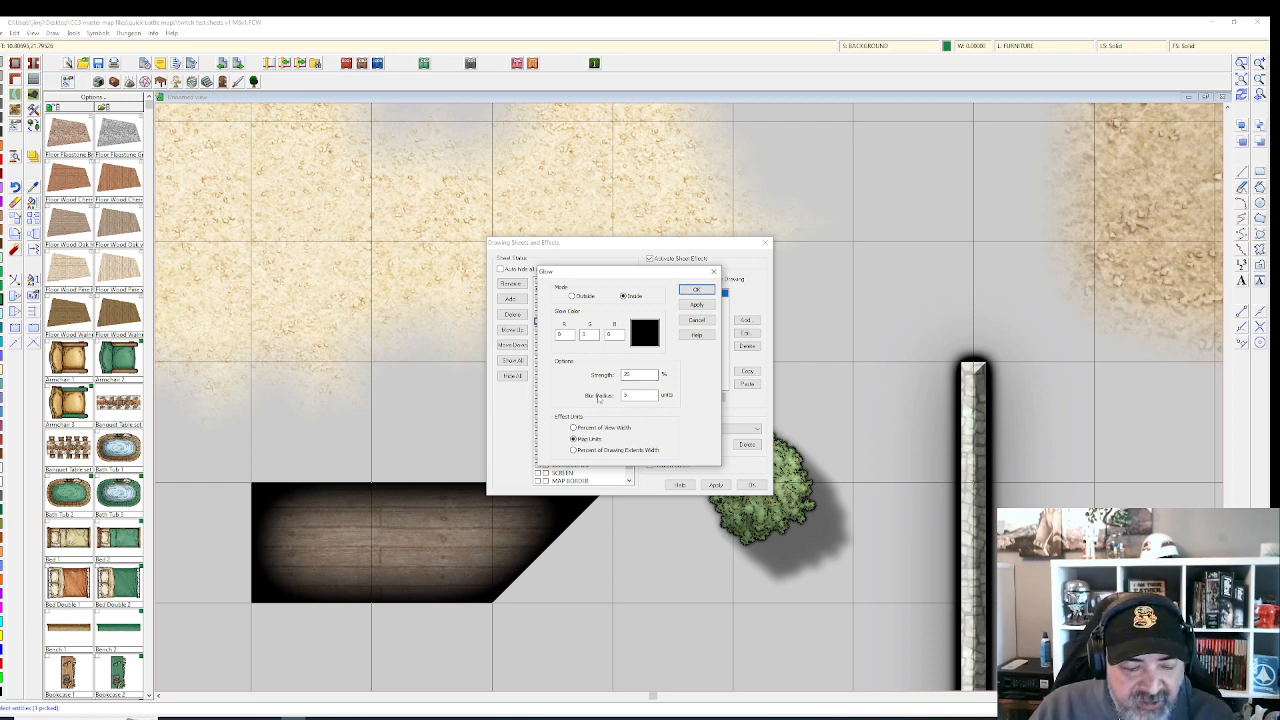
{"action": "left_click", "coordinate": [571, 298]}
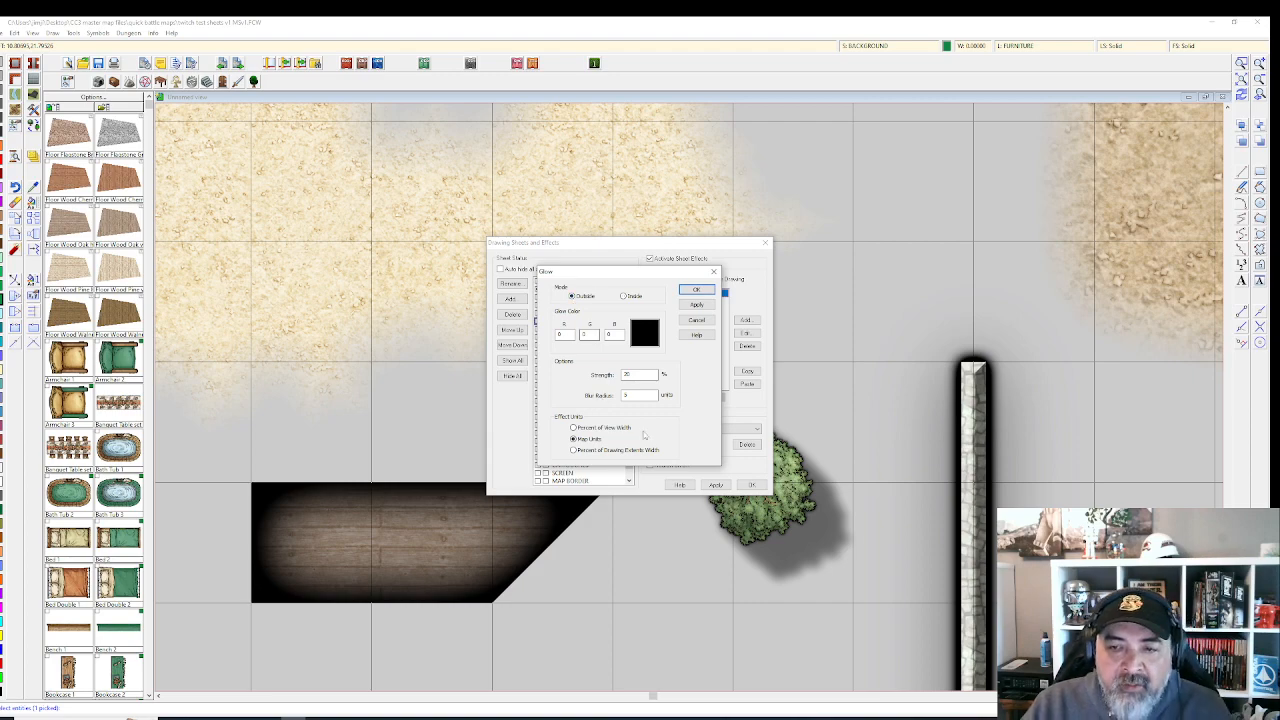
{"action": "left_click", "coordinate": [697, 304]}
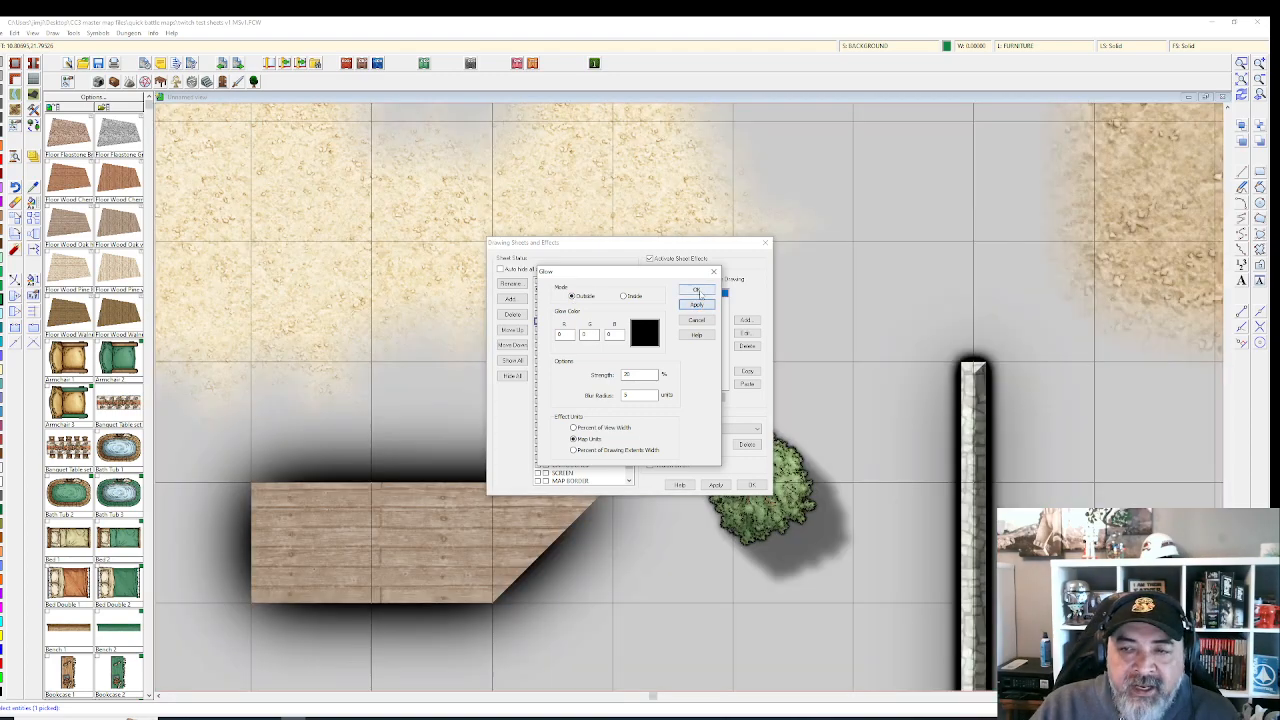
{"action": "left_click", "coordinate": [697, 289]}
{"action": "left_click", "coordinate": [714, 485]}
{"action": "left_click", "coordinate": [751, 485]}
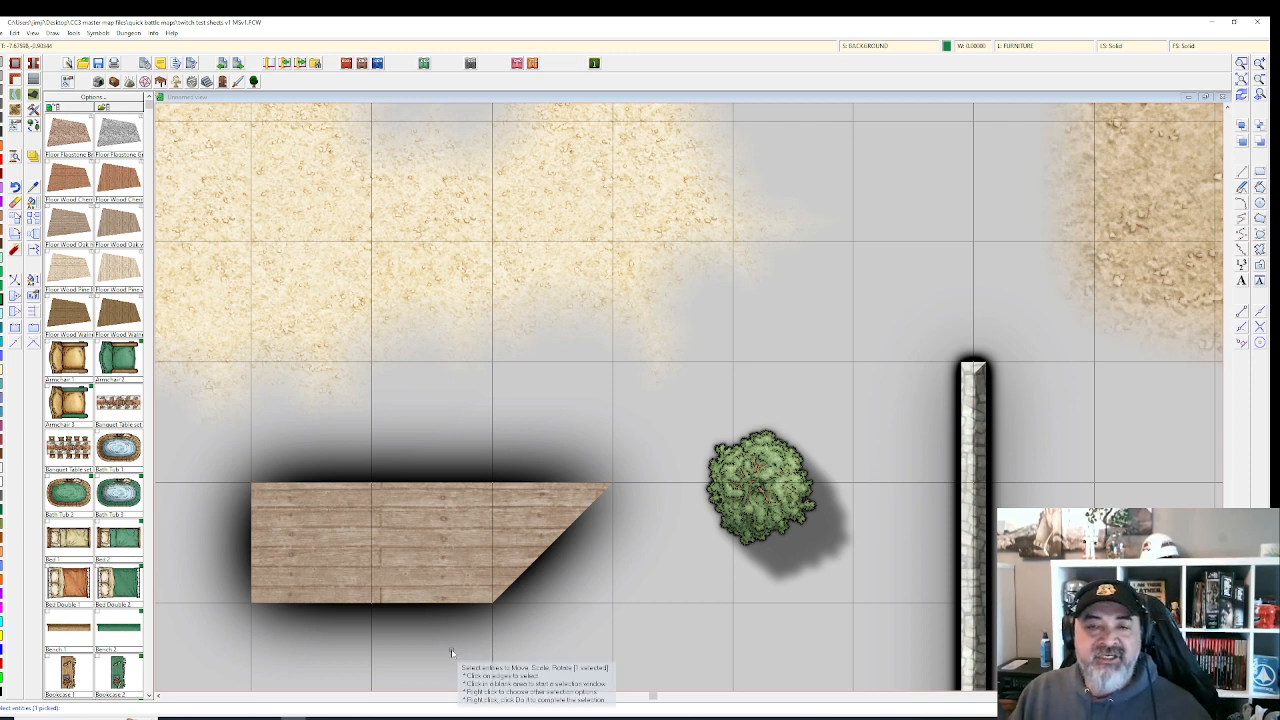
Deactivate the sheet effects and reactivate them with more of the map in view.
{"action": "left_click", "coordinate": [890, 46]}
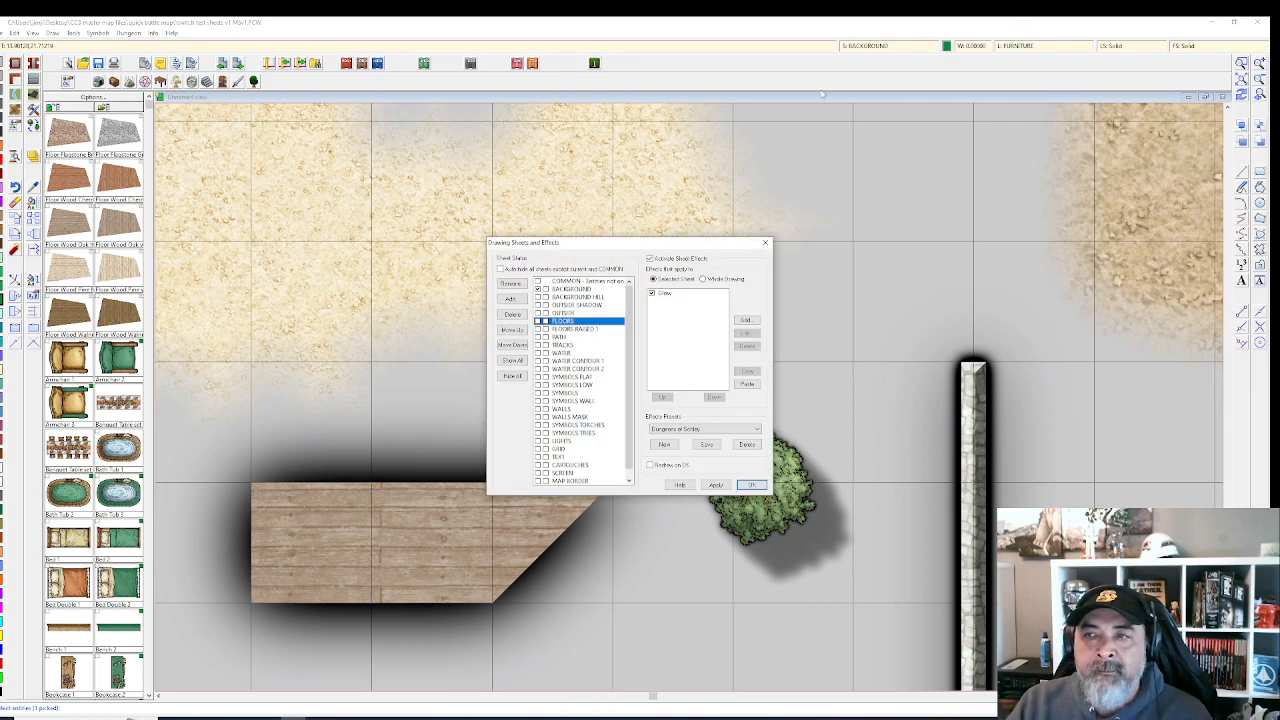
{"action": "left_click", "coordinate": [650, 258]}
{"action": "left_click", "coordinate": [752, 485]}
{"action": "scroll", "coordinate": [755, 470], "scroll_direction": "down", "scroll_amount": 3}
{"action": "left_click", "coordinate": [878, 48]}
{"action": "left_click", "coordinate": [650, 258]}
{"action": "left_click", "coordinate": [716, 485]}
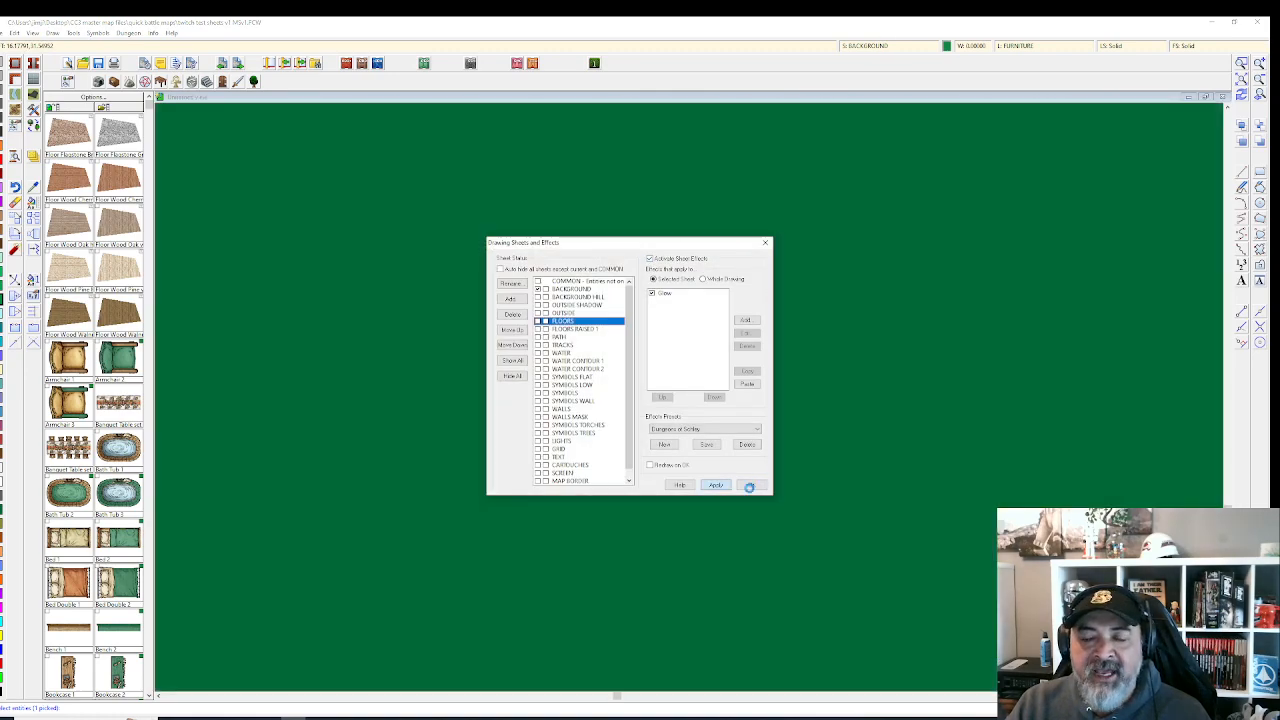
{"action": "left_click", "coordinate": [749, 486]}
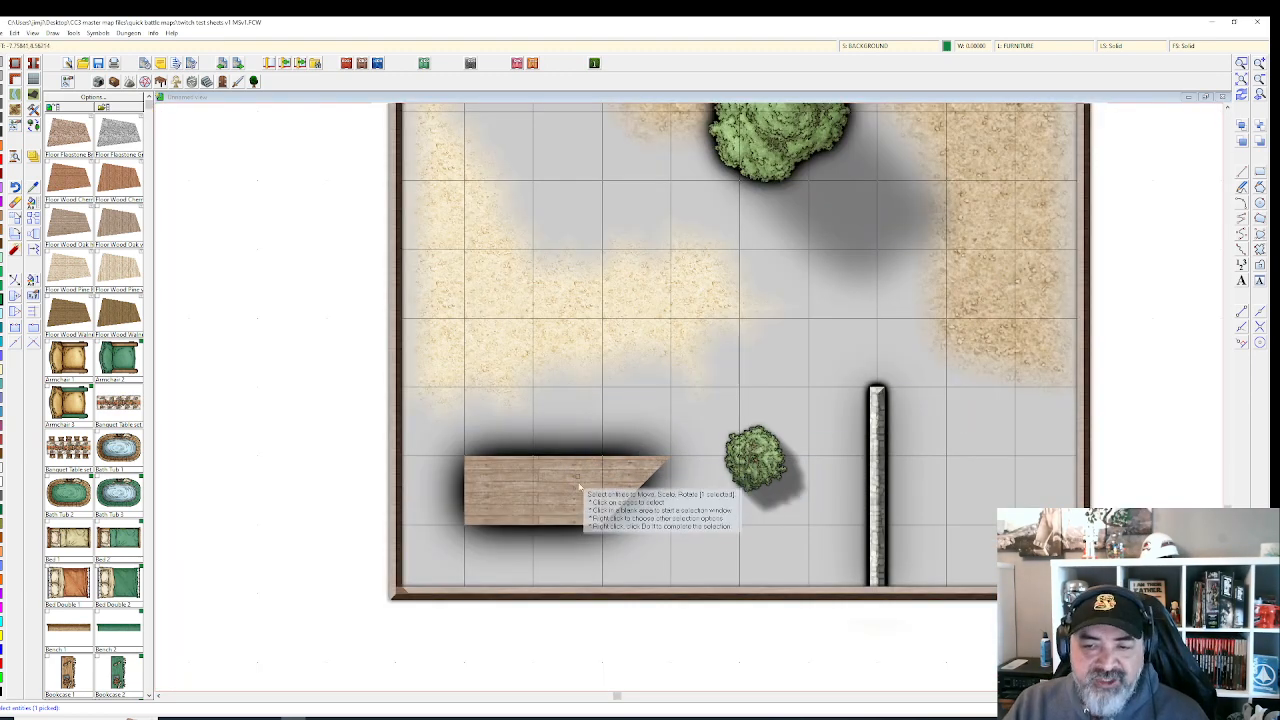
Set the FLOORS sheet's Glow effect to 15% strength and a 2-unit blur radius, keeping Outside mode, and apply it.
{"action": "left_click", "coordinate": [880, 46]}
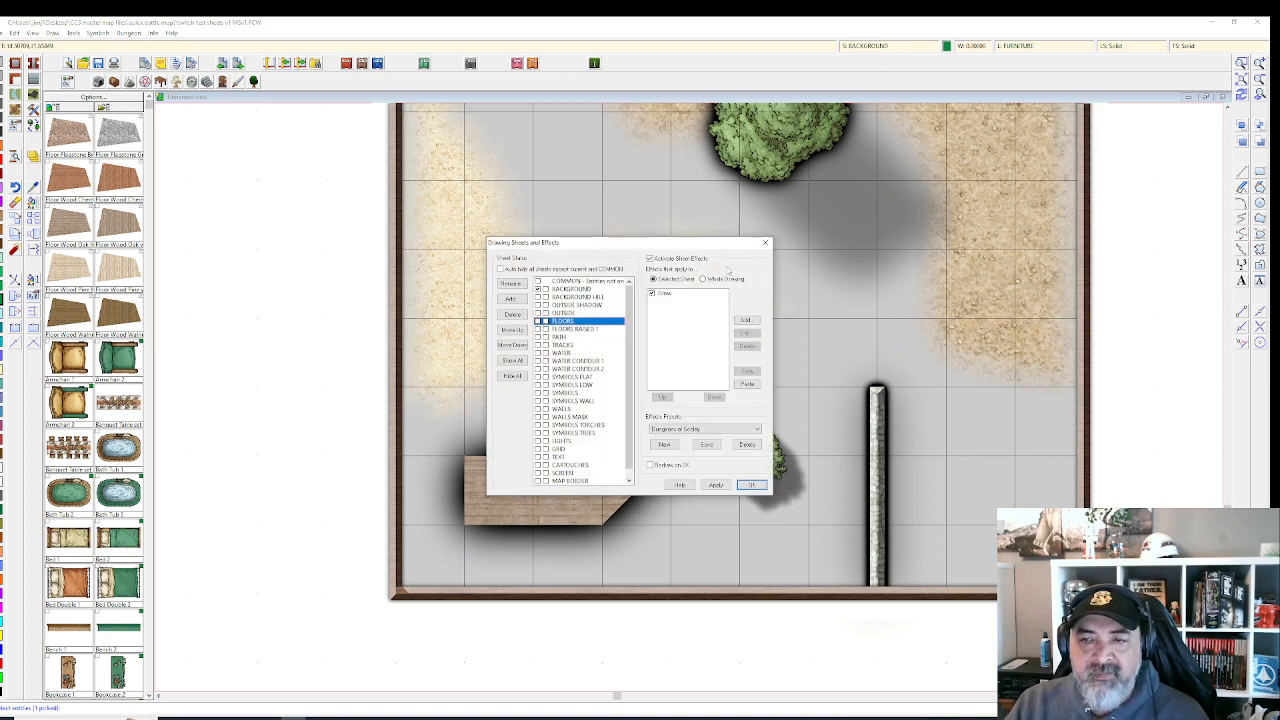
{"action": "left_click", "coordinate": [670, 296]}
{"action": "left_click", "coordinate": [745, 333]}
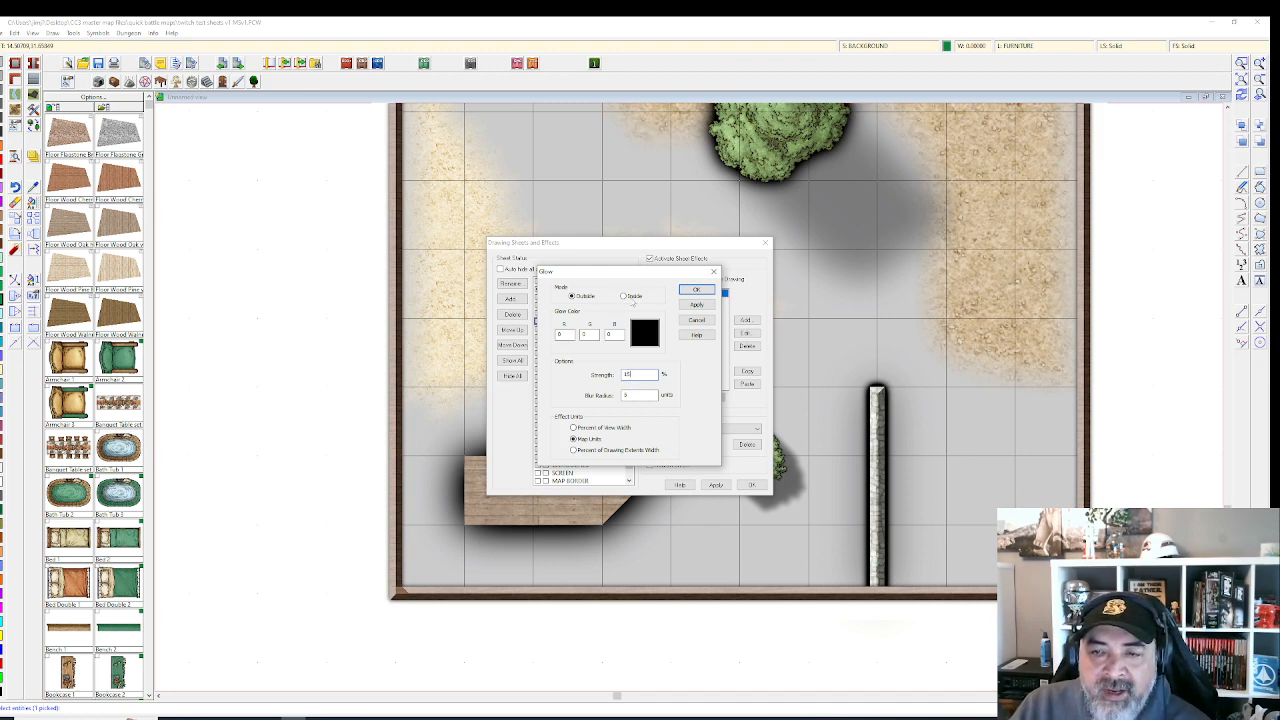
{"action": "left_click", "coordinate": [624, 297]}
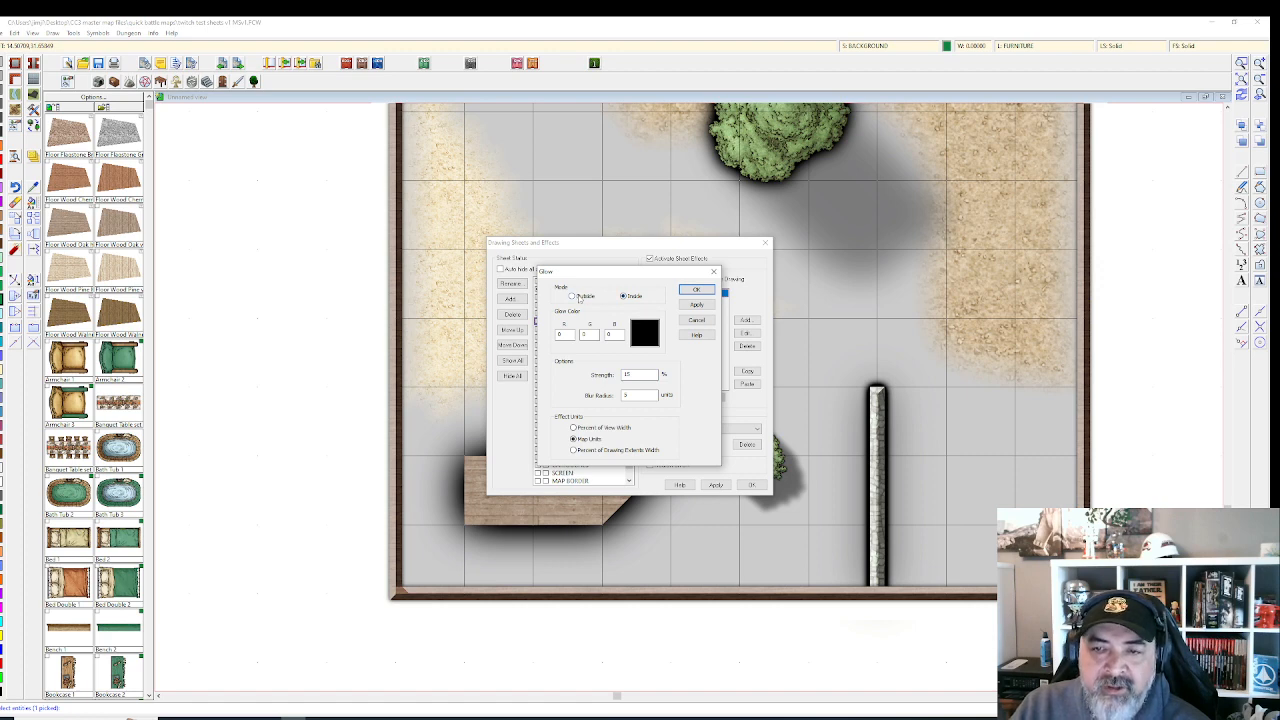
{"action": "left_click", "coordinate": [573, 297]}
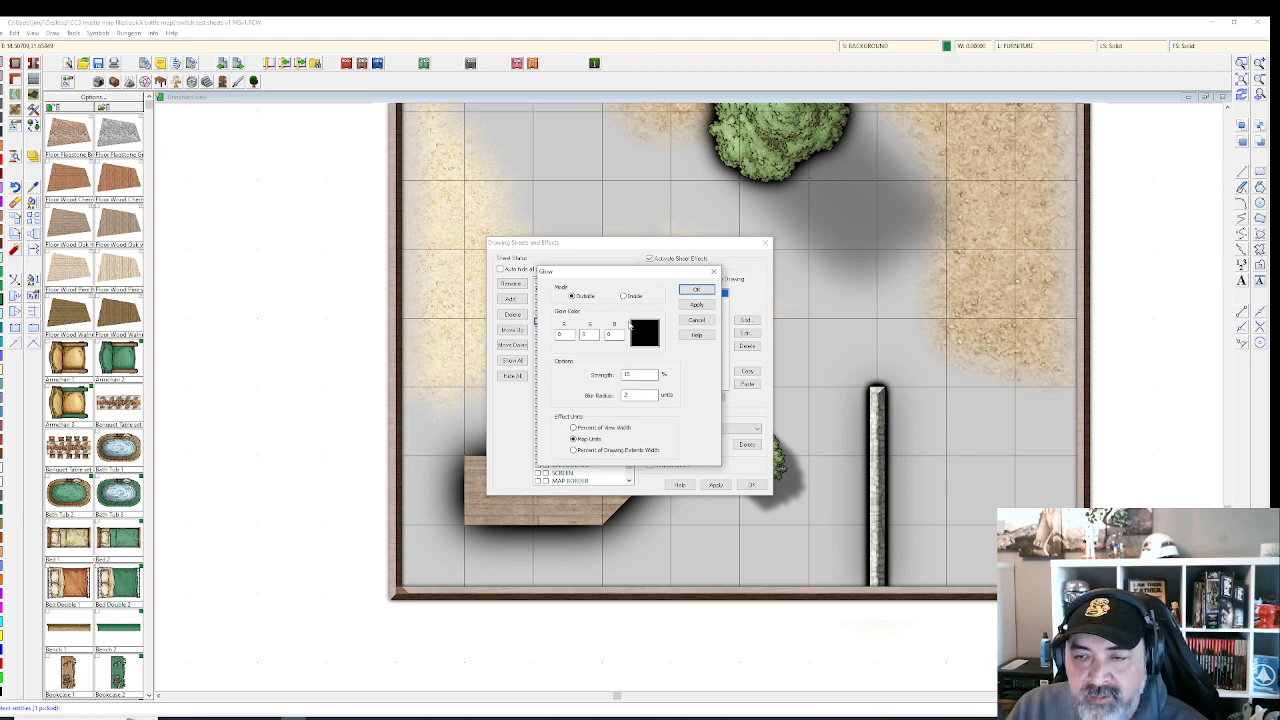
{"action": "left_click", "coordinate": [697, 290]}
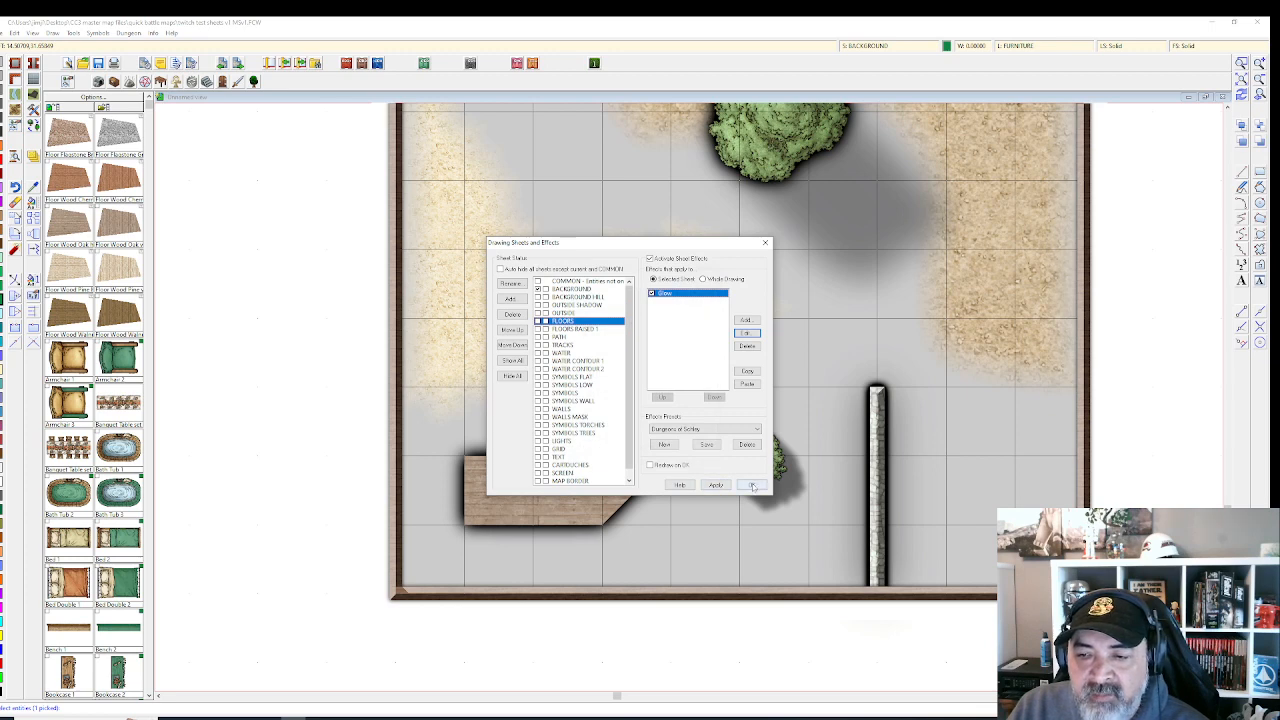
{"action": "left_click", "coordinate": [716, 486]}
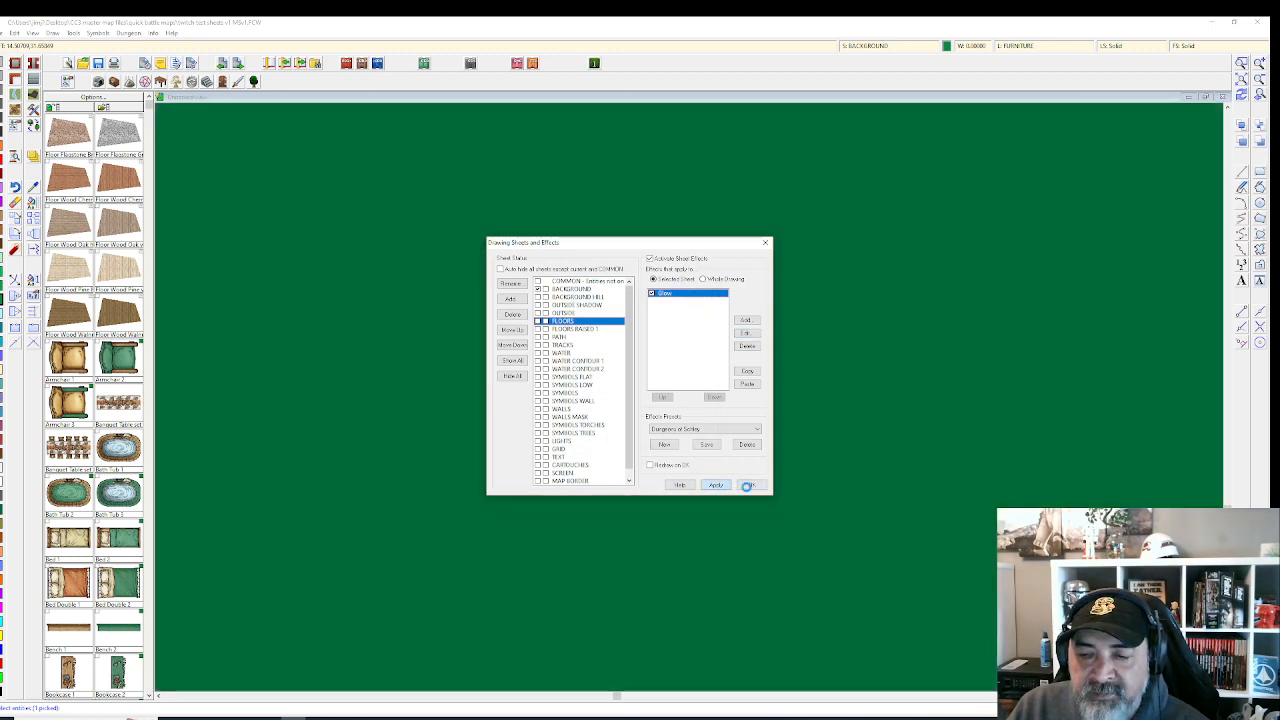
{"action": "left_click", "coordinate": [752, 485]}
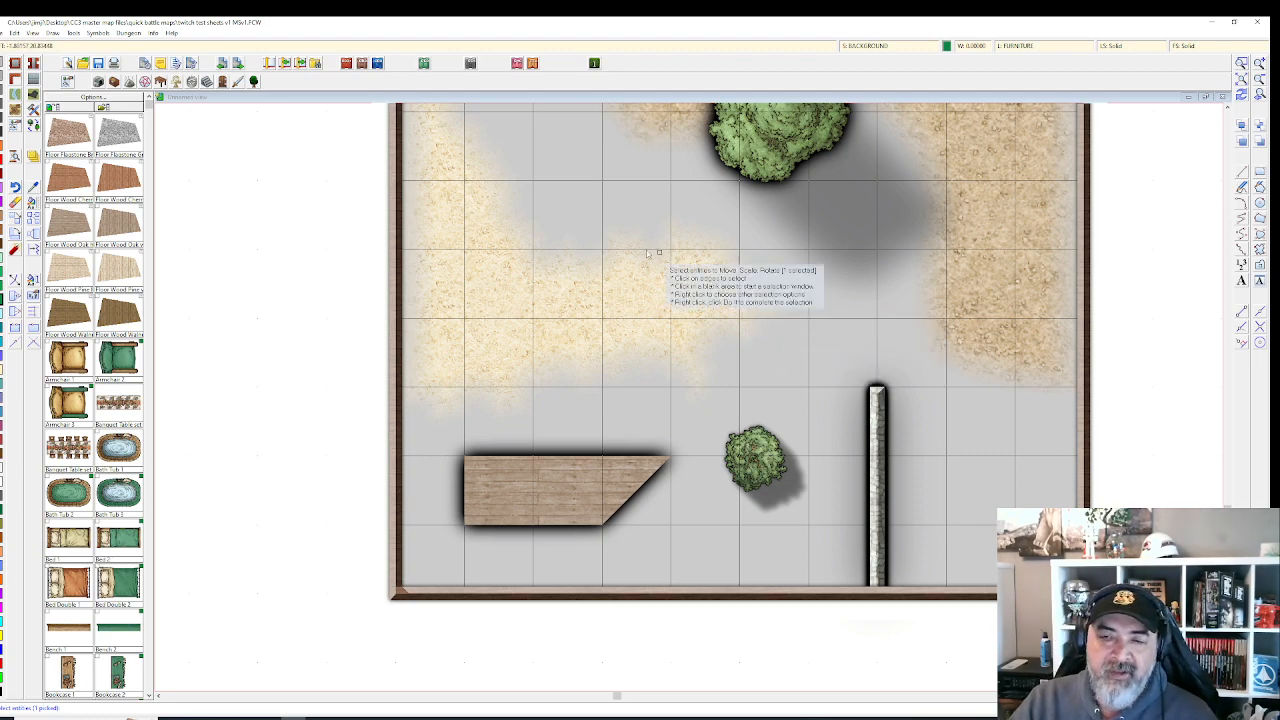
Check which effect the OUTSIDE sheet applies to the sand area.
{"action": "left_click", "coordinate": [877, 46]}
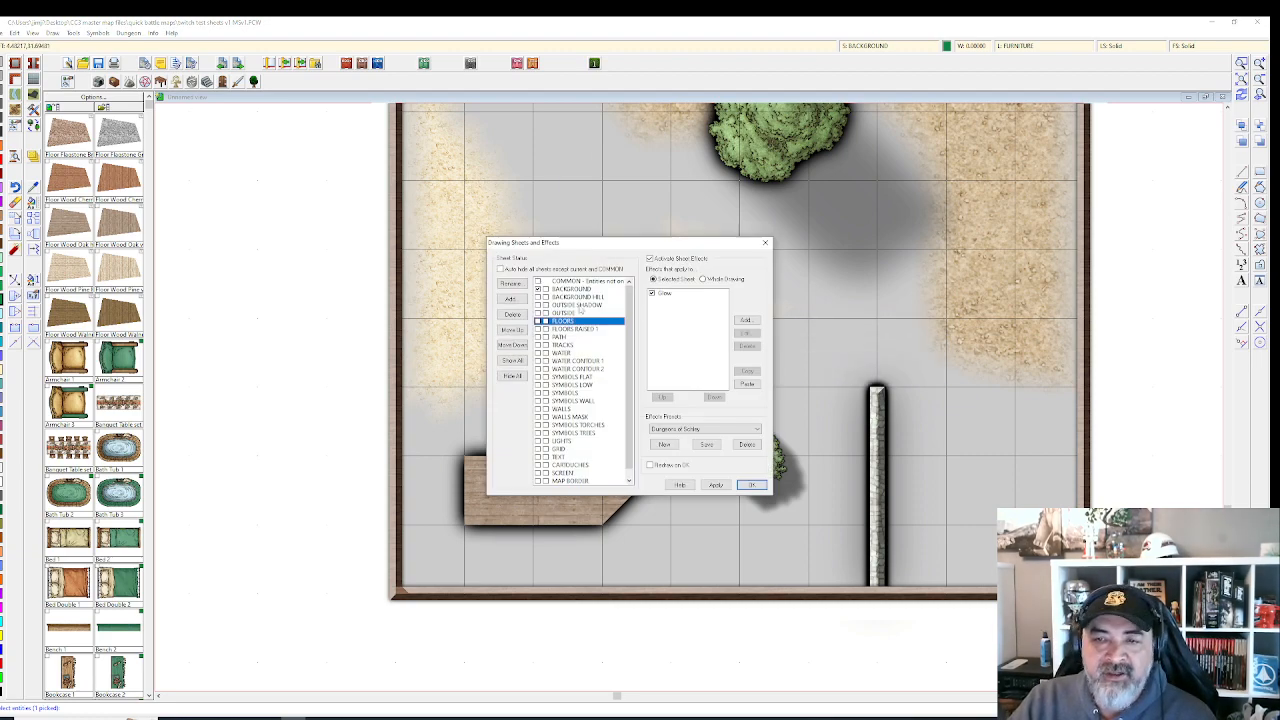
{"action": "left_click", "coordinate": [573, 313]}
{"action": "left_click", "coordinate": [681, 300]}
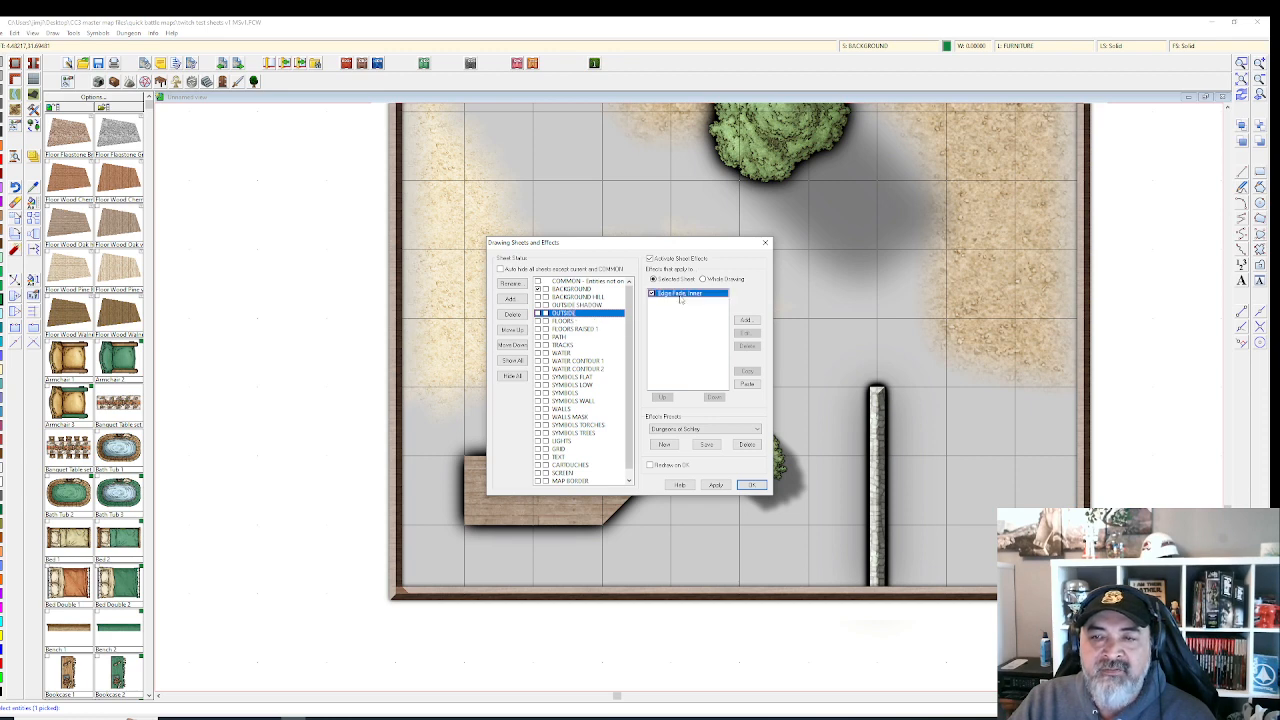
{"action": "left_click", "coordinate": [751, 485]}
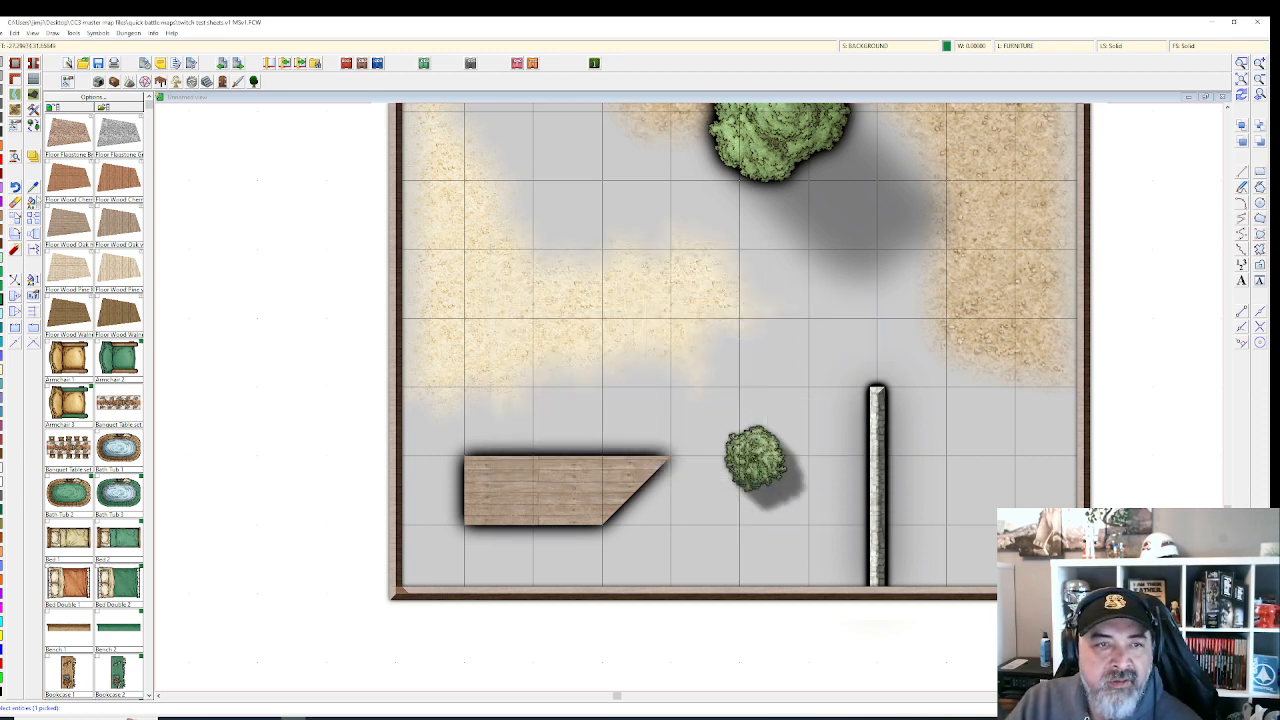
{"action": "left_click", "coordinate": [585, 210]}
{"action": "left_click", "coordinate": [634, 289]}
{"action": "right_click", "coordinate": [634, 289]}
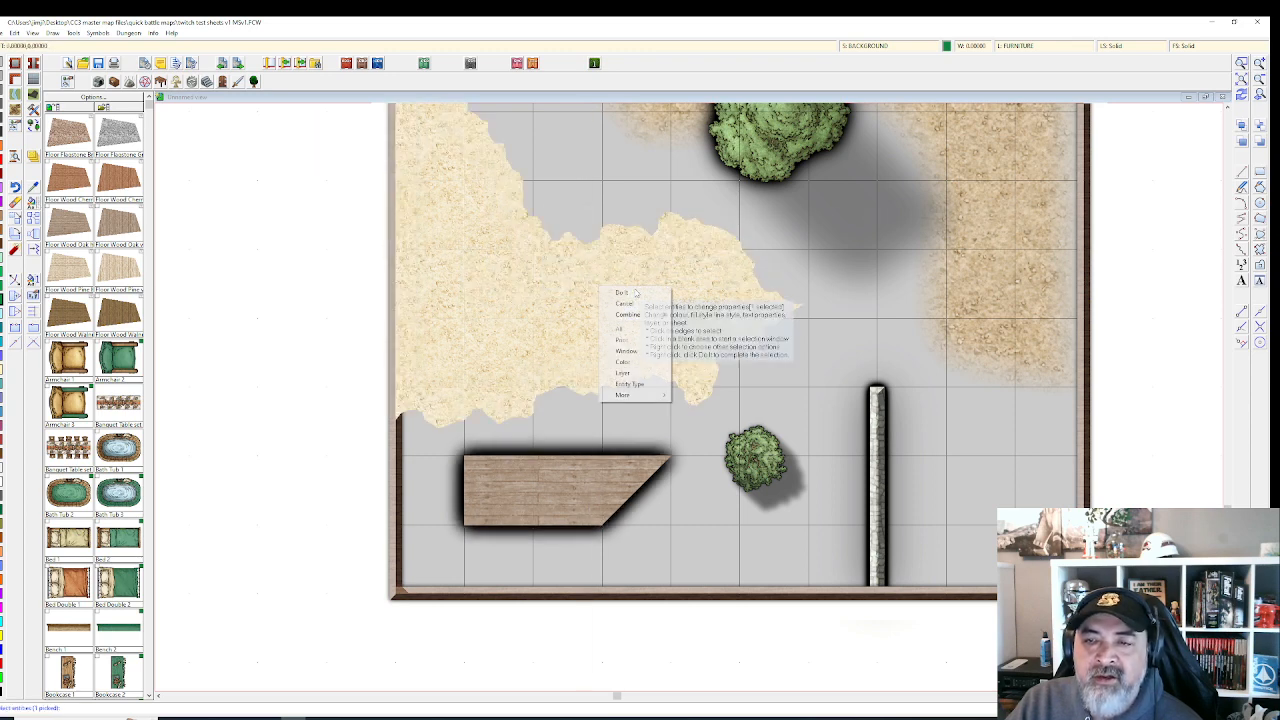
{"action": "left_click", "coordinate": [626, 295]}
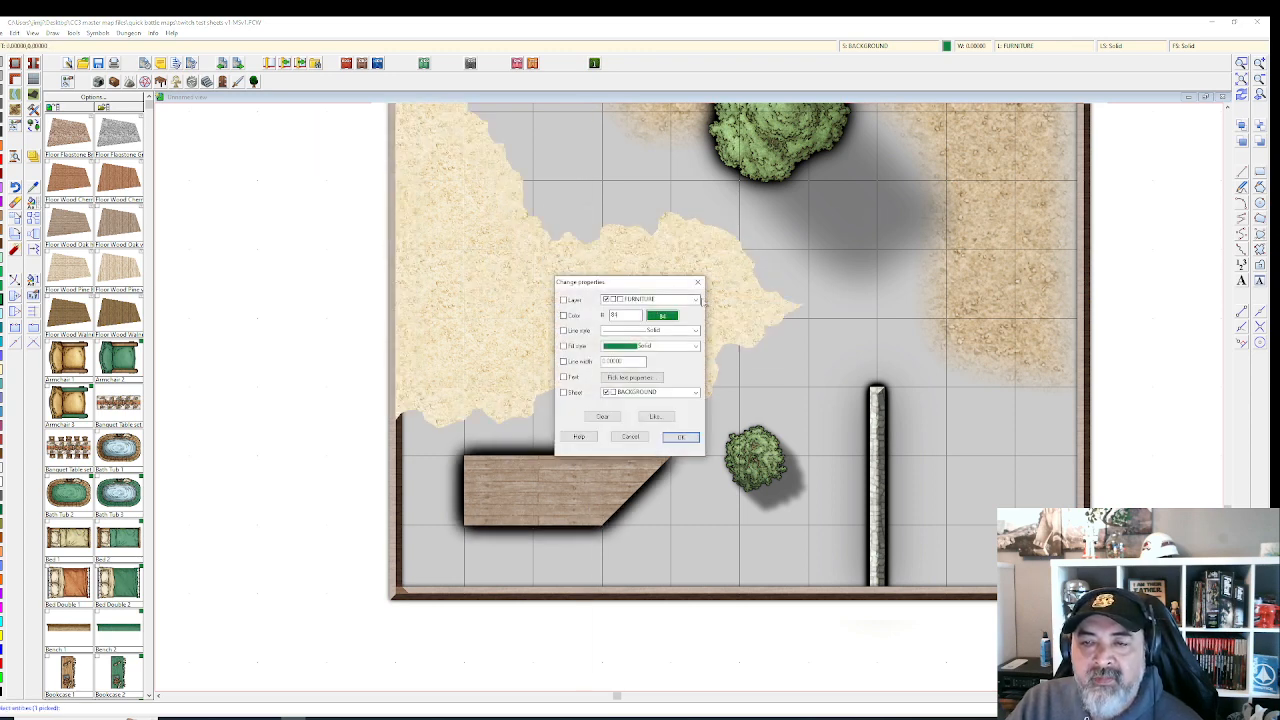
{"action": "key", "text": "Escape"}
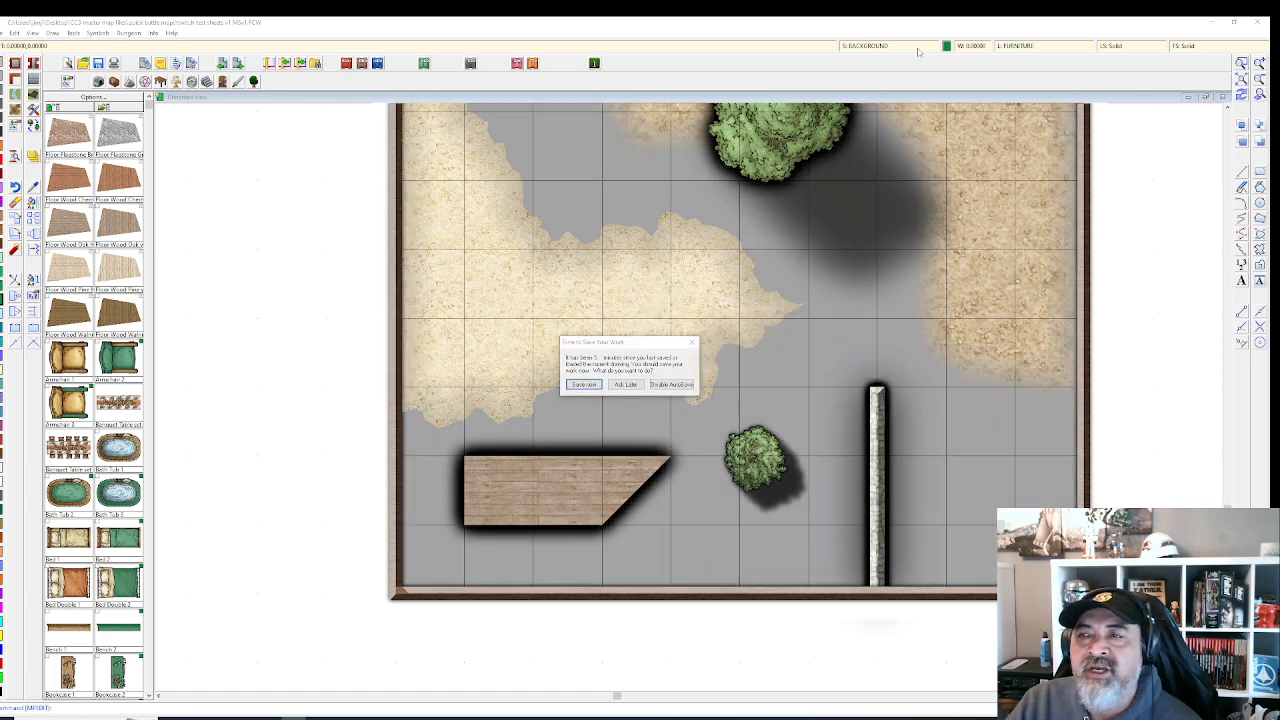
Save the drawing.
{"action": "left_click", "coordinate": [584, 385]}
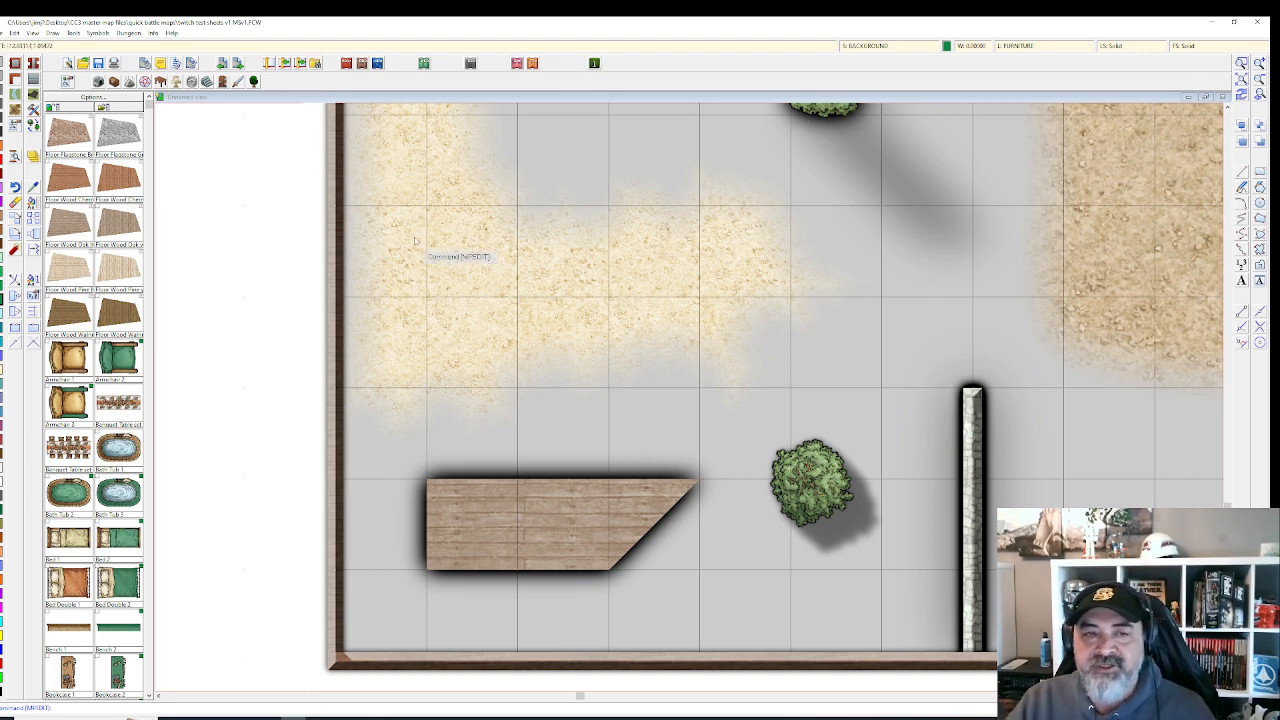
Review the edge width and opacity settings of the OUTSIDE sheet's "Edge Fade, Inner" effect without changing them.
{"action": "left_click", "coordinate": [881, 46]}
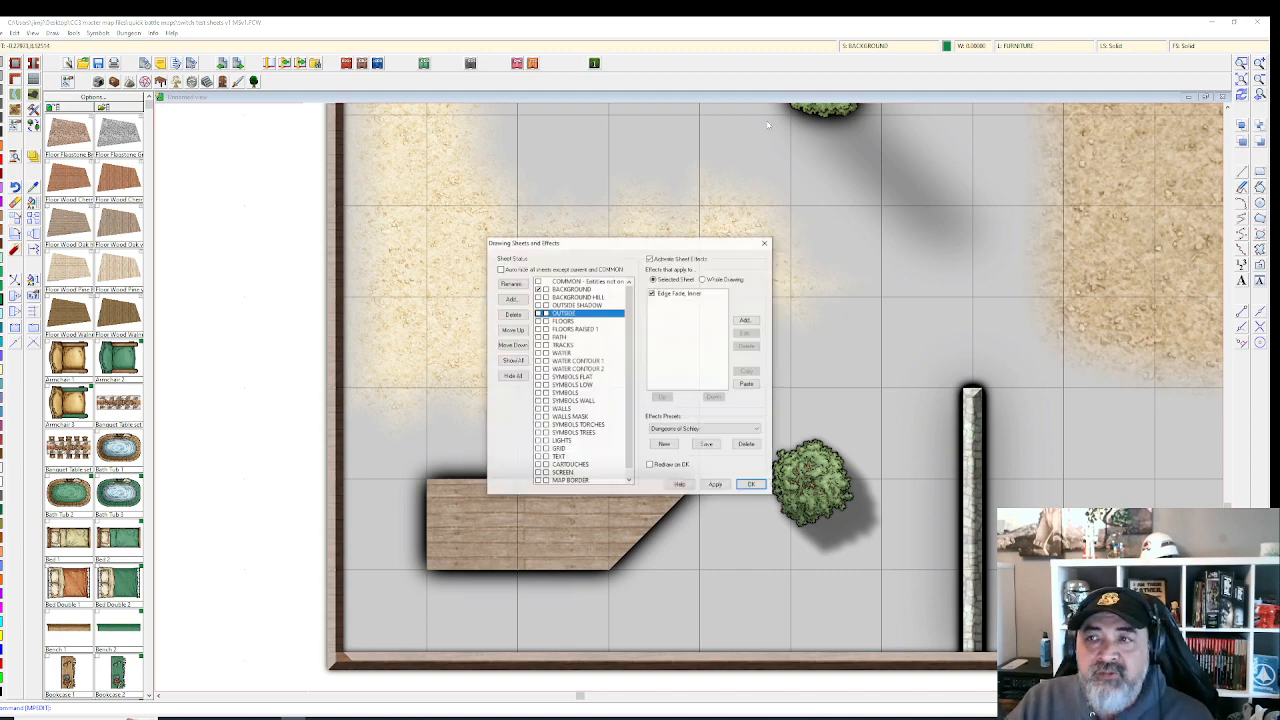
{"action": "left_click", "coordinate": [690, 294]}
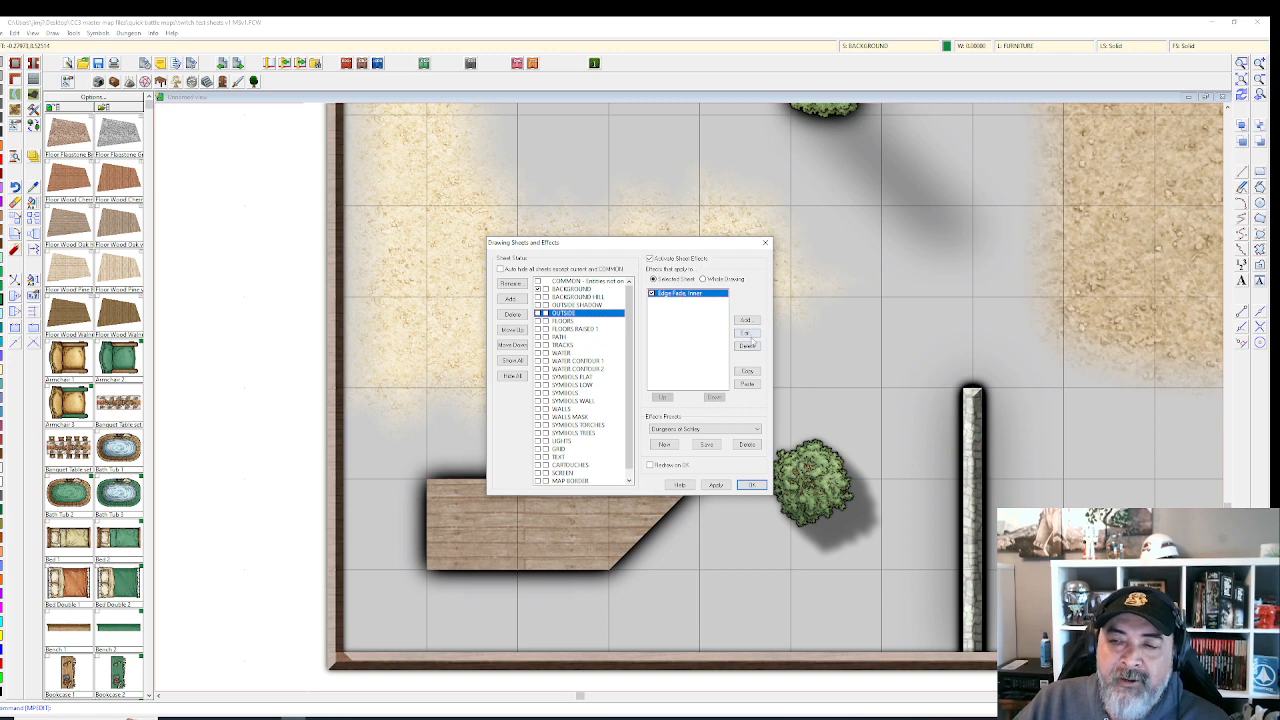
{"action": "left_click", "coordinate": [748, 333]}
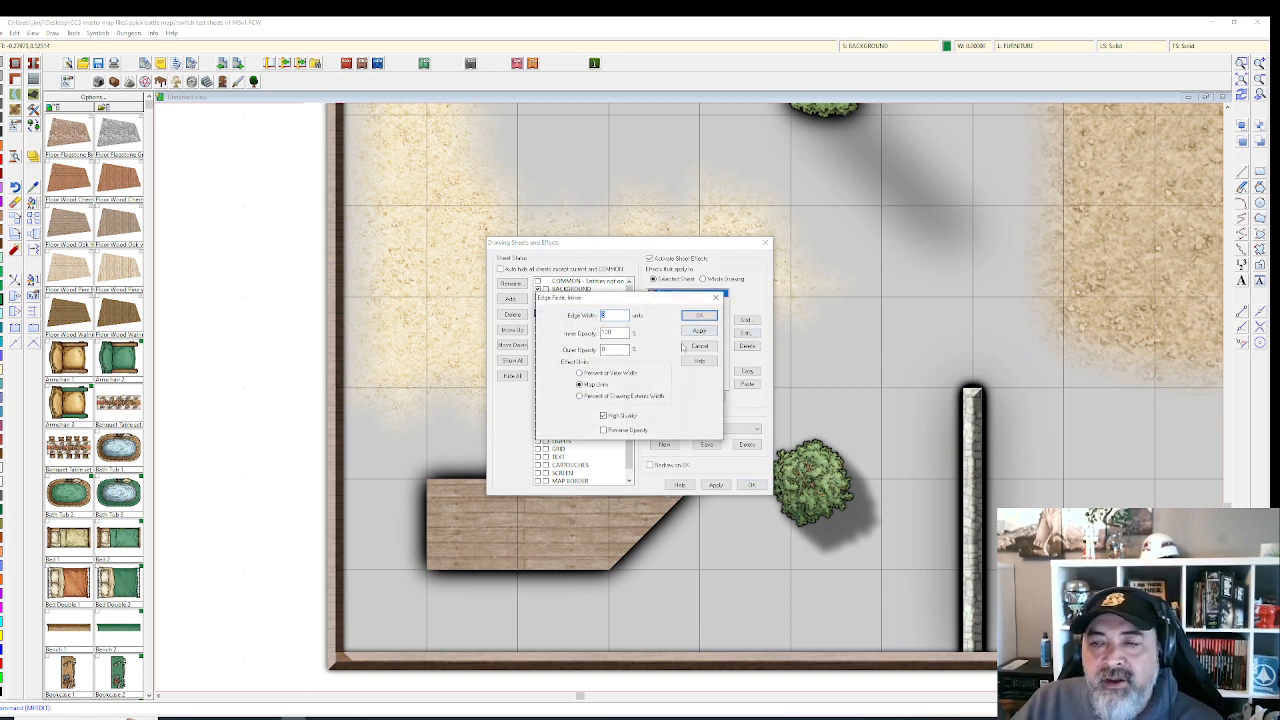
{"action": "left_click", "coordinate": [698, 332]}
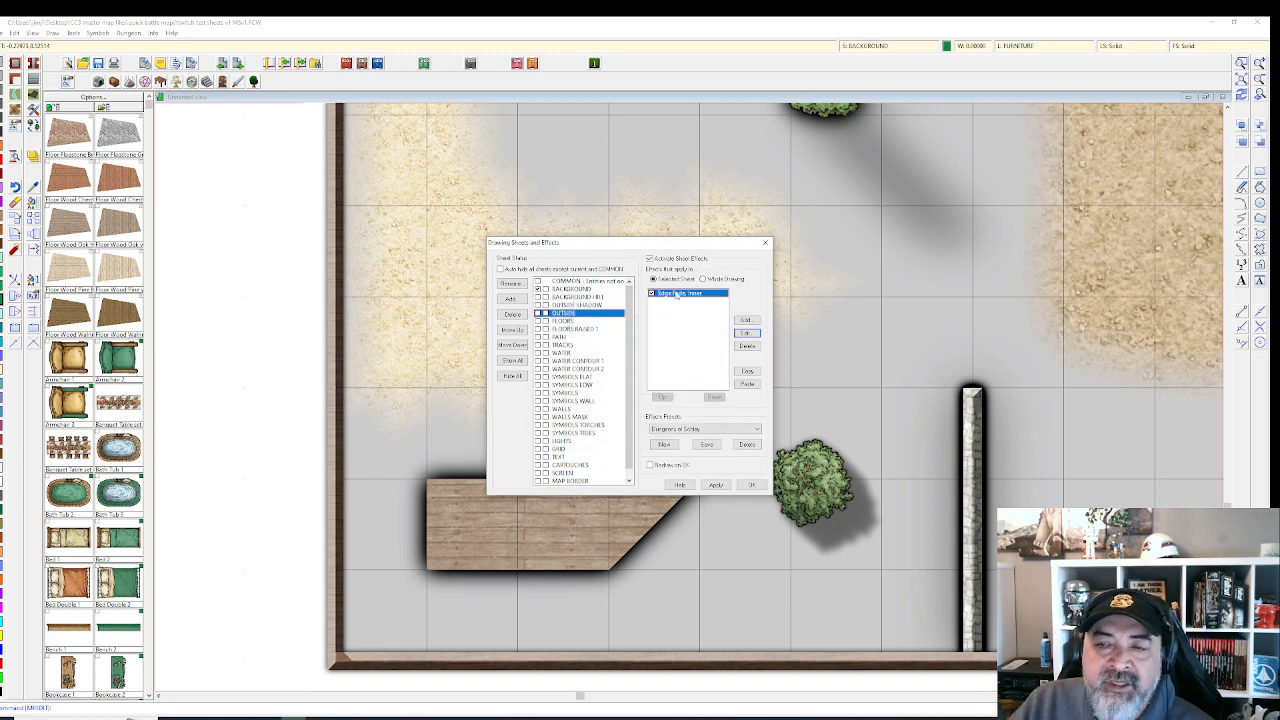
Turn off the OUTSIDE sheet's "Edge Fade, Inner" effect without deleting it and apply the change to the map.
{"action": "left_click", "coordinate": [653, 294]}
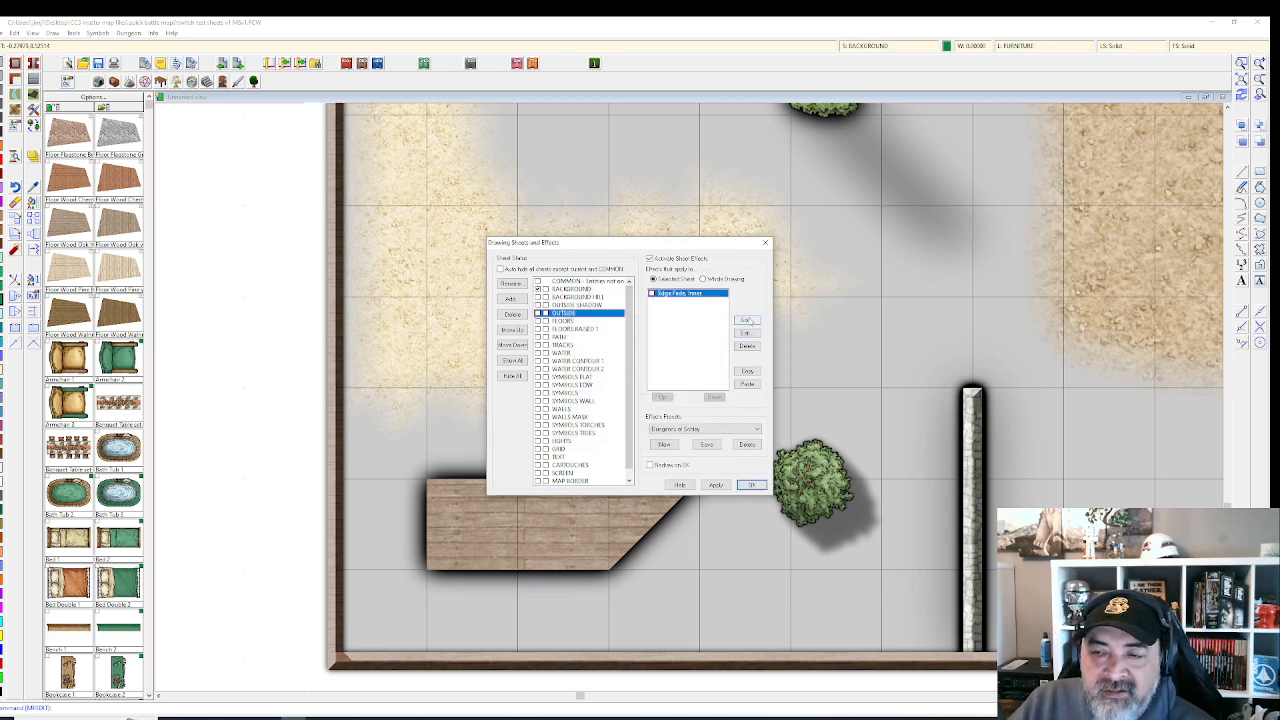
{"action": "left_click", "coordinate": [716, 485]}
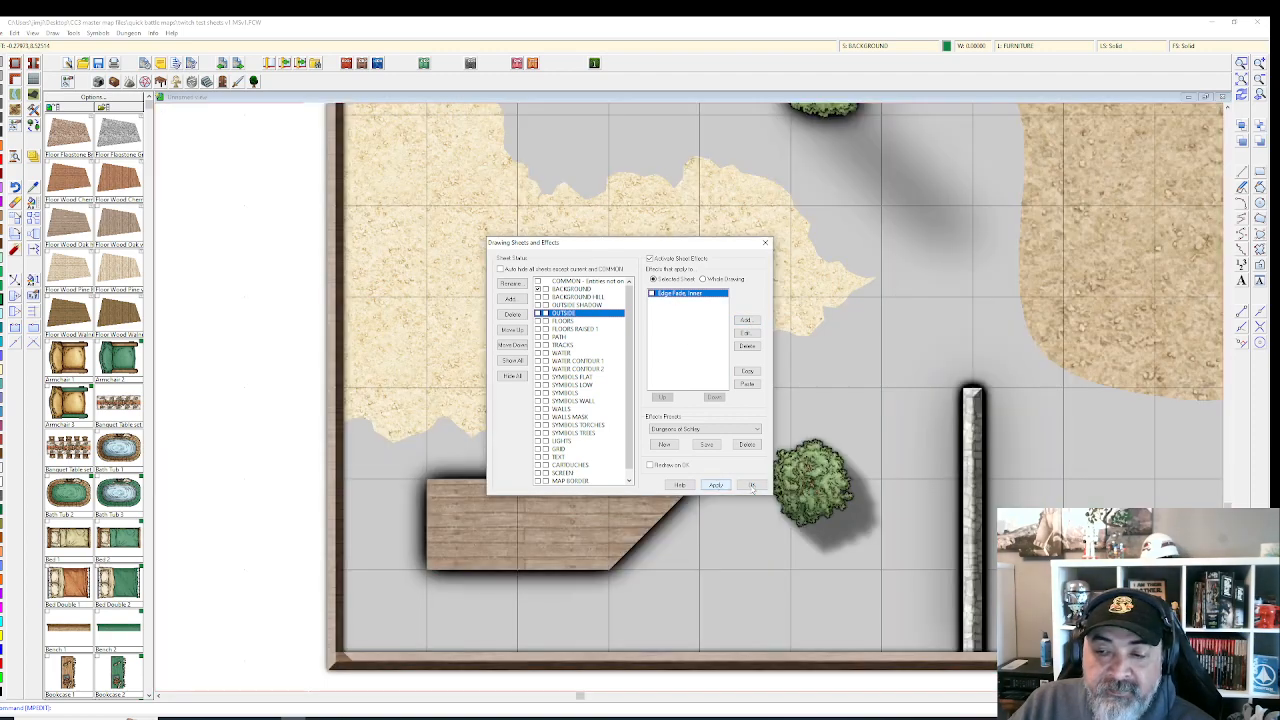
{"action": "left_click", "coordinate": [751, 484]}
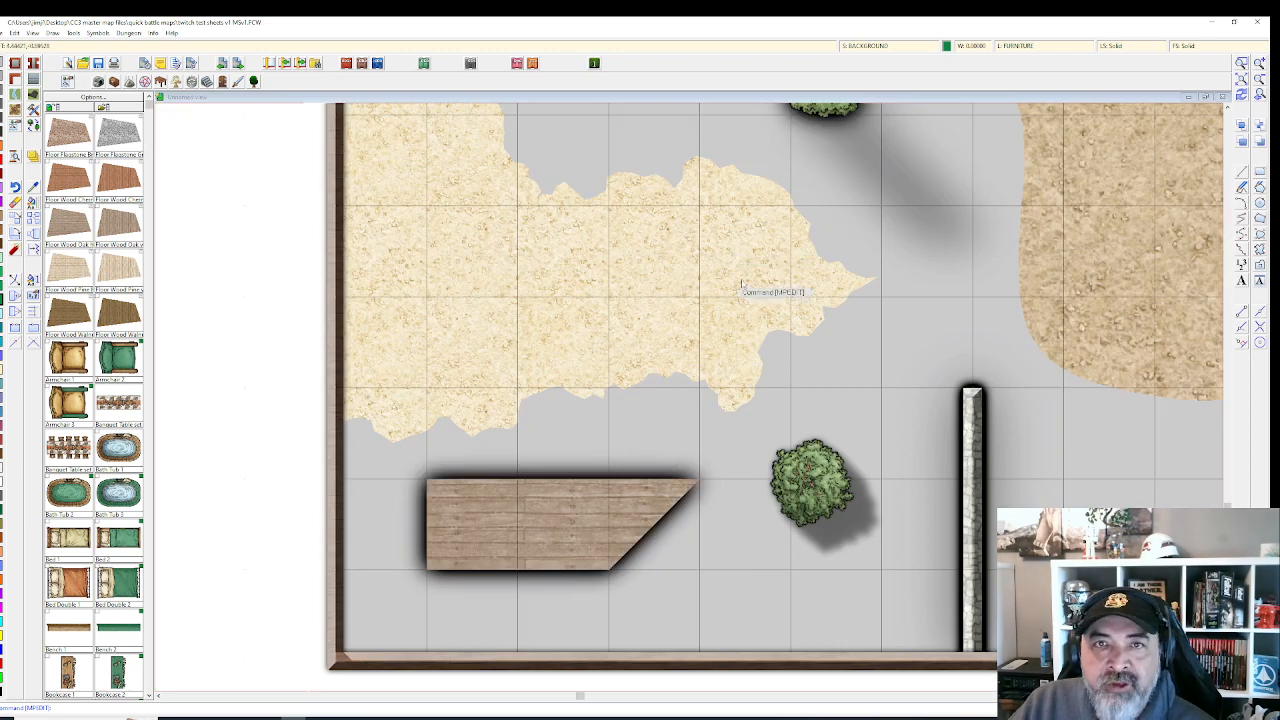
{"action": "left_click", "coordinate": [898, 46]}
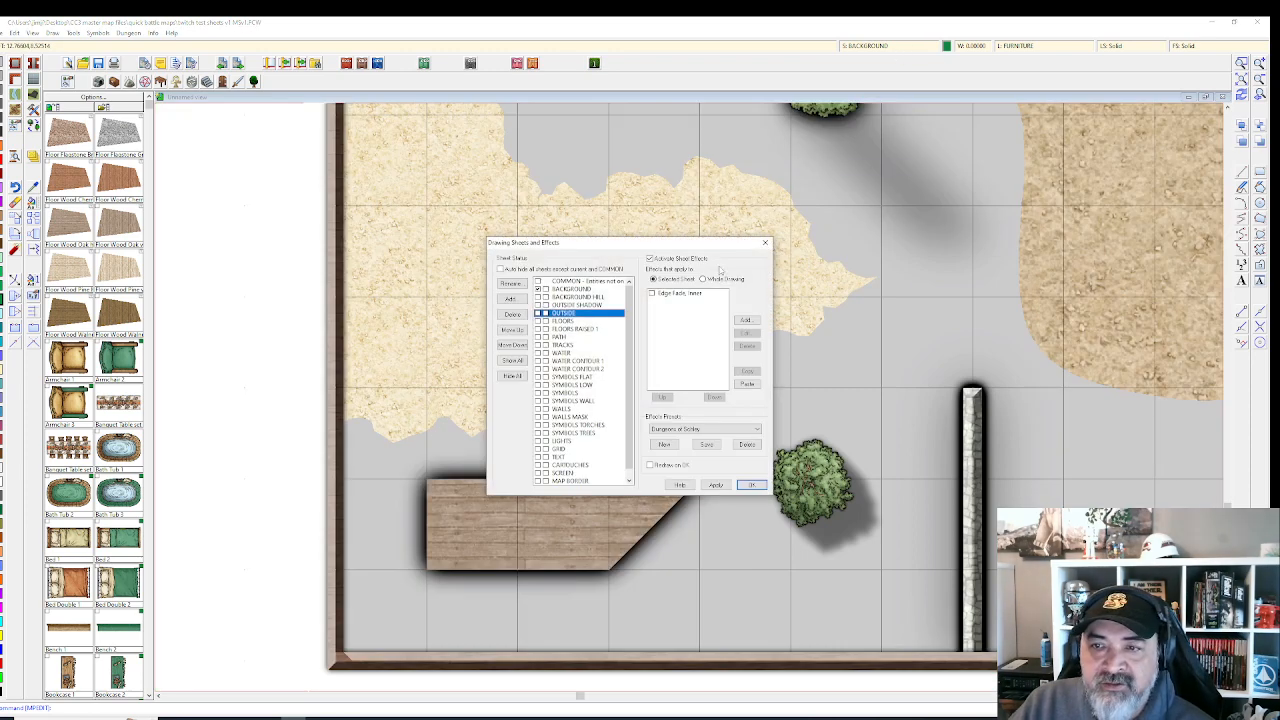
{"action": "left_click", "coordinate": [747, 321]}
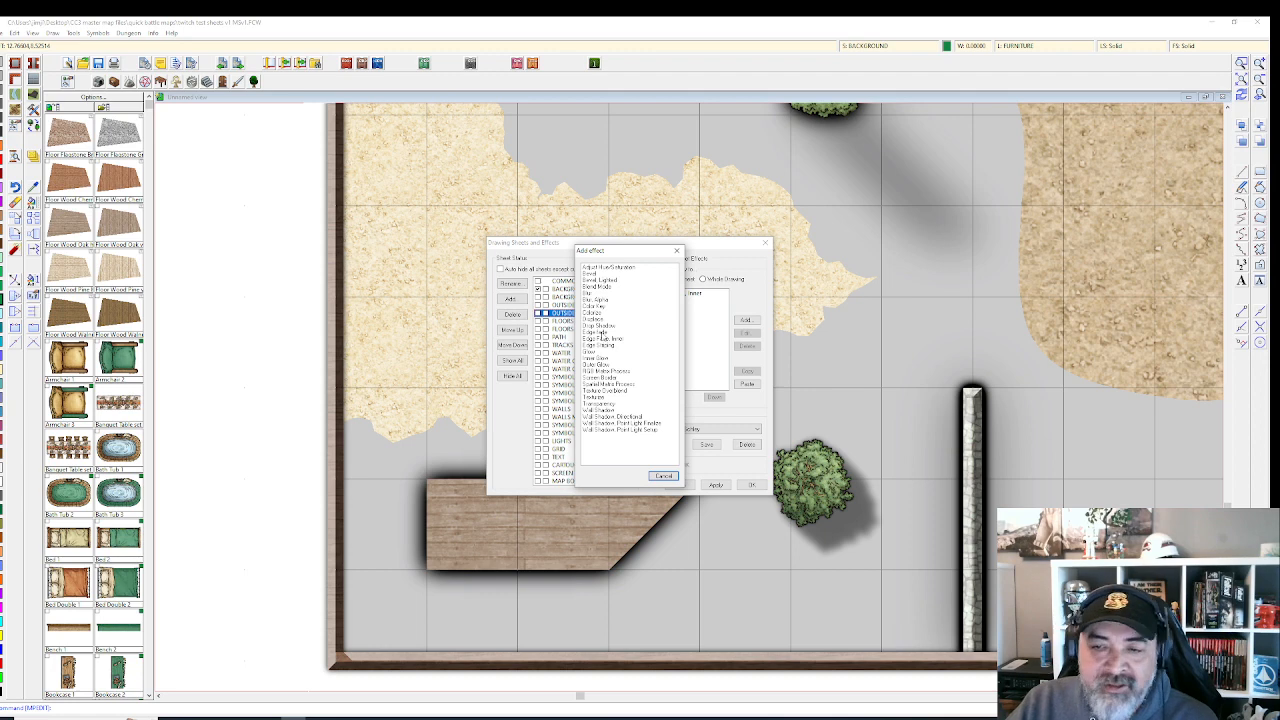
{"action": "double_click", "coordinate": [605, 333]}
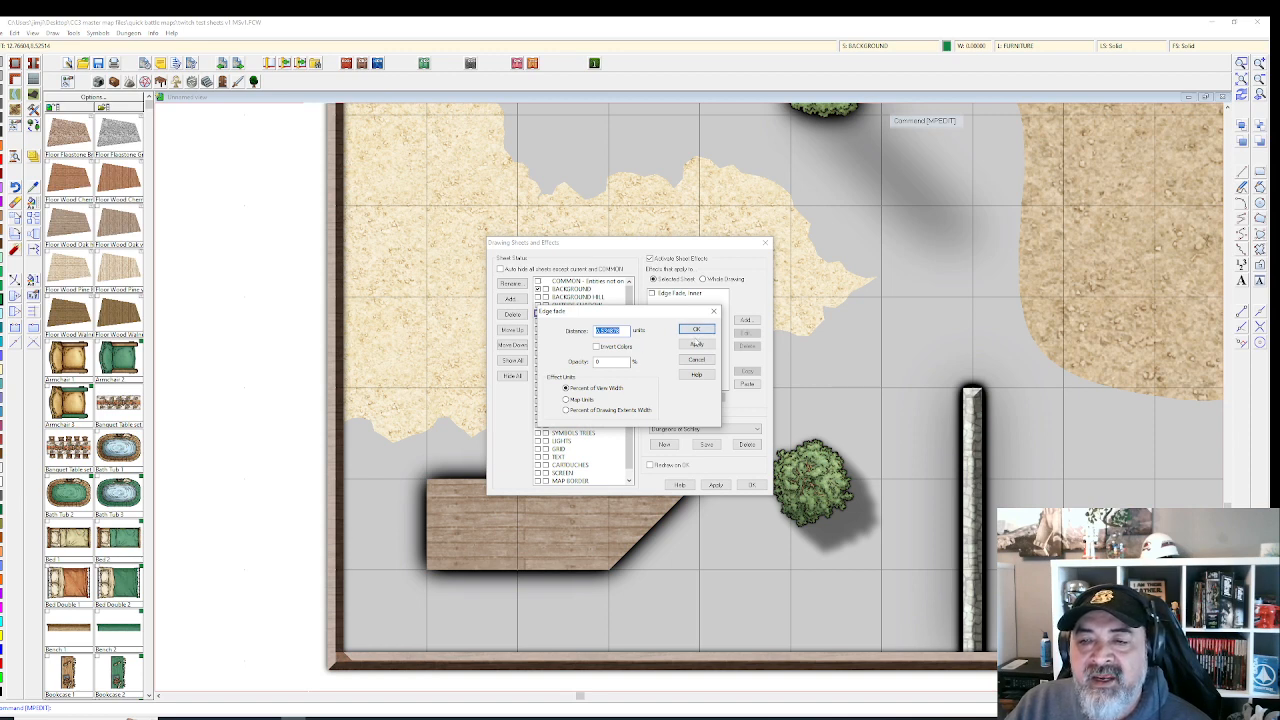
{"action": "left_click", "coordinate": [605, 362]}
{"action": "key", "text": "BackSpace"}
{"action": "type", "text": "5"}
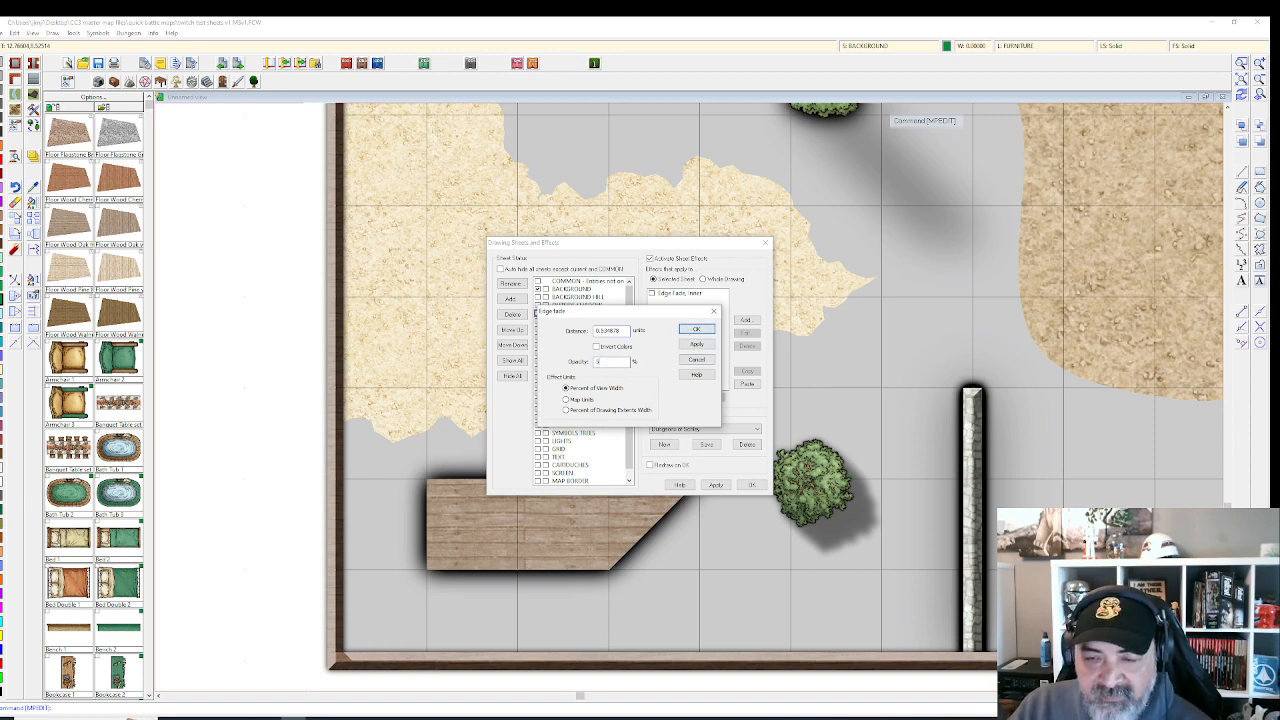
{"action": "left_click", "coordinate": [698, 360]}
Add an Edge Fade effect to the OUTSIDE sheet with its default settings and apply it.
{"action": "left_click", "coordinate": [745, 320]}
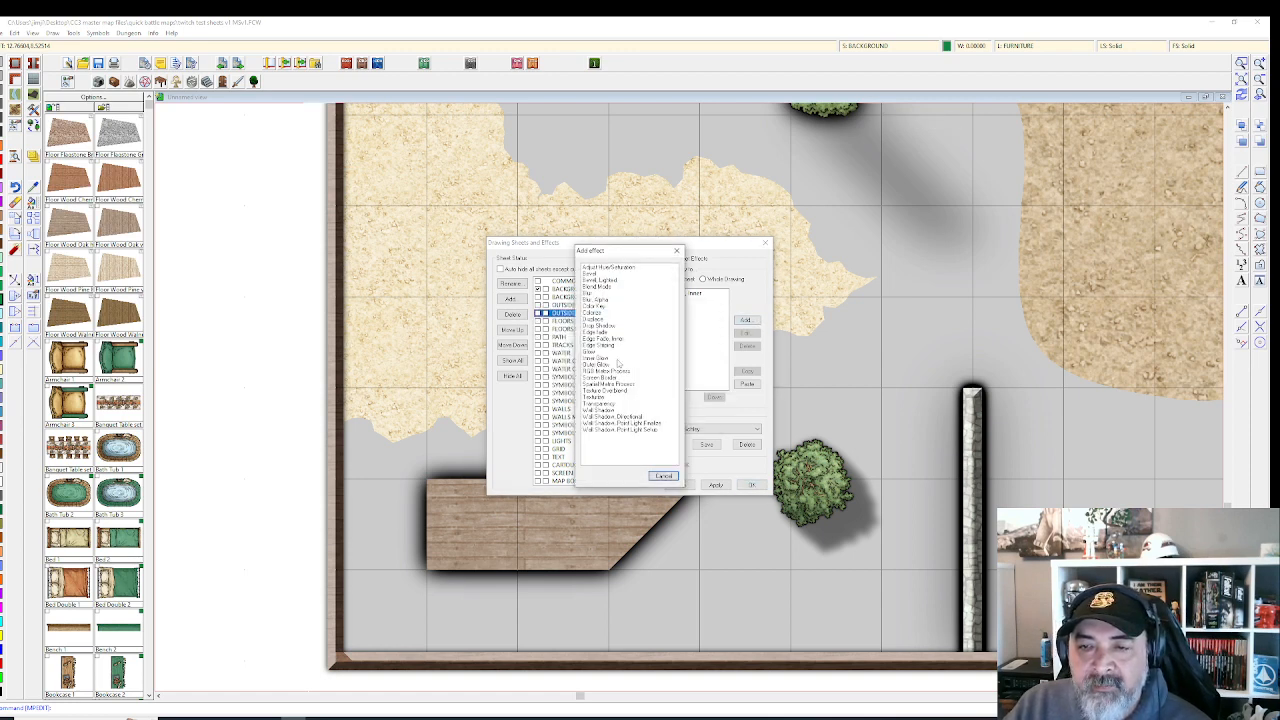
{"action": "double_click", "coordinate": [600, 336]}
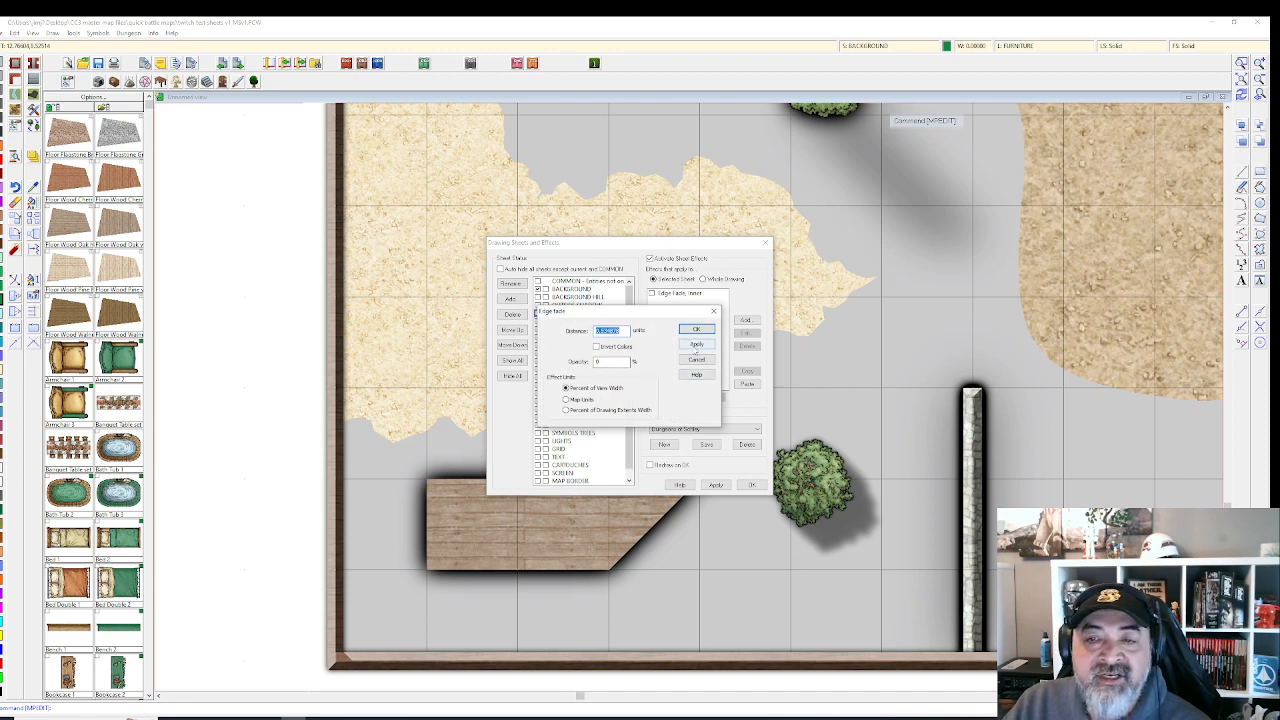
{"action": "left_click", "coordinate": [697, 345]}
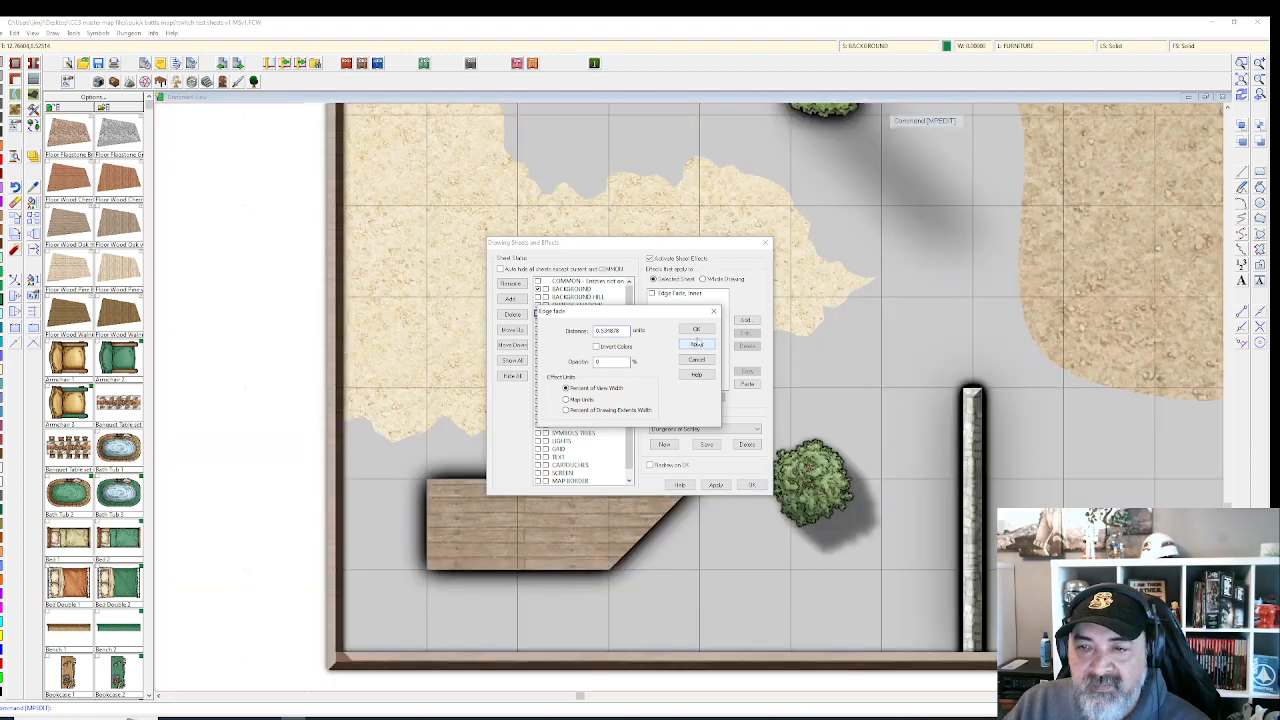
{"action": "left_click", "coordinate": [697, 329]}
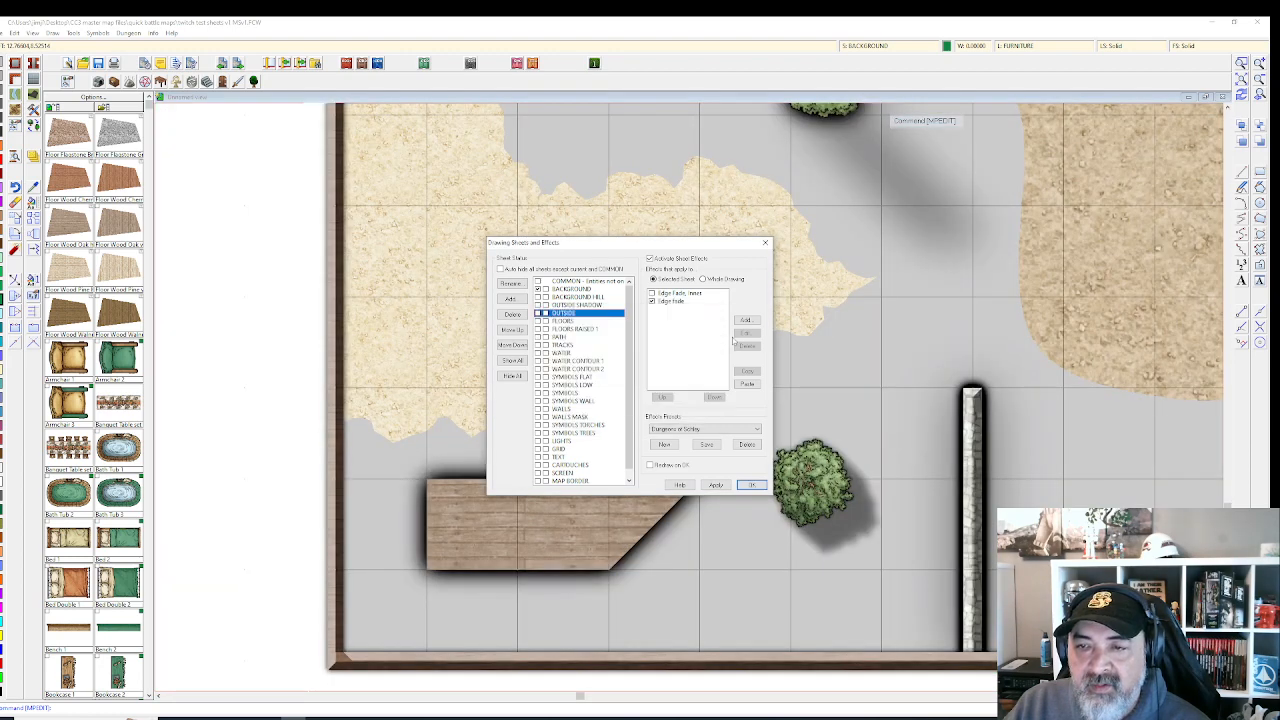
{"action": "left_click", "coordinate": [716, 484]}
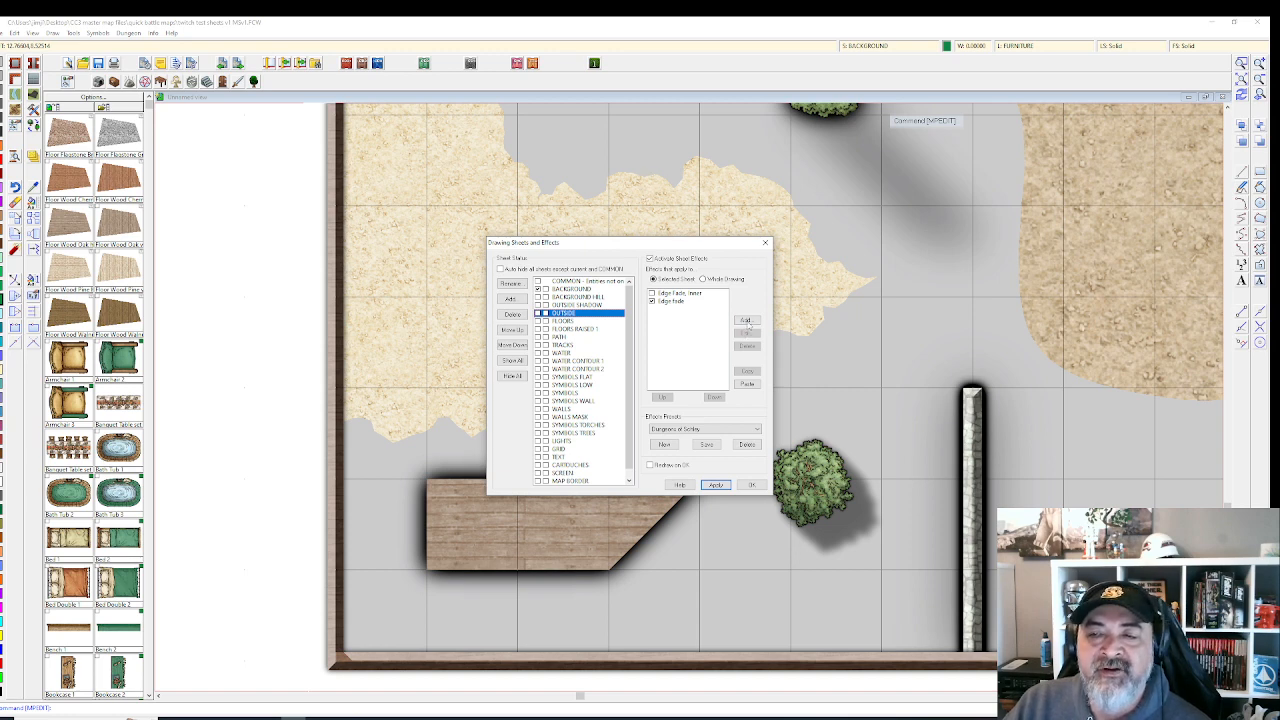
Set the OUTSIDE sheet's Edge Fade effect to 10% opacity and a distance of about 5.5 in map units, and apply it.
{"action": "left_click", "coordinate": [668, 301]}
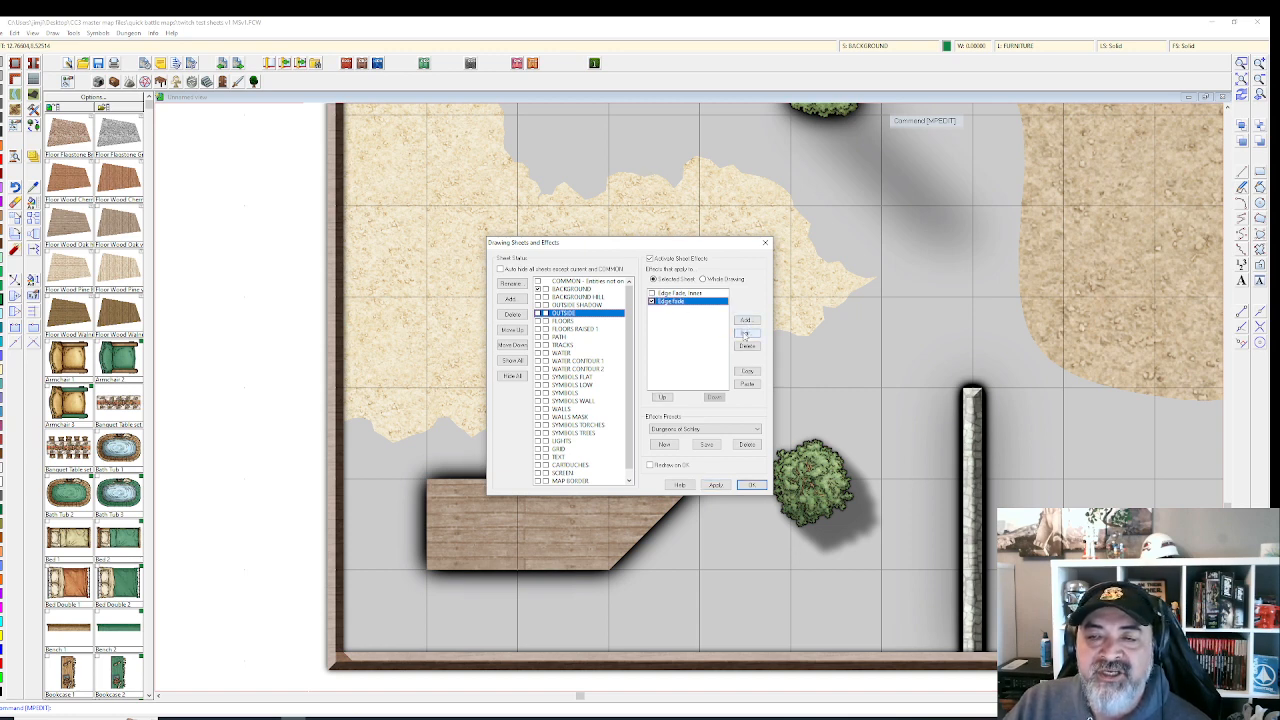
{"action": "left_click", "coordinate": [748, 333]}
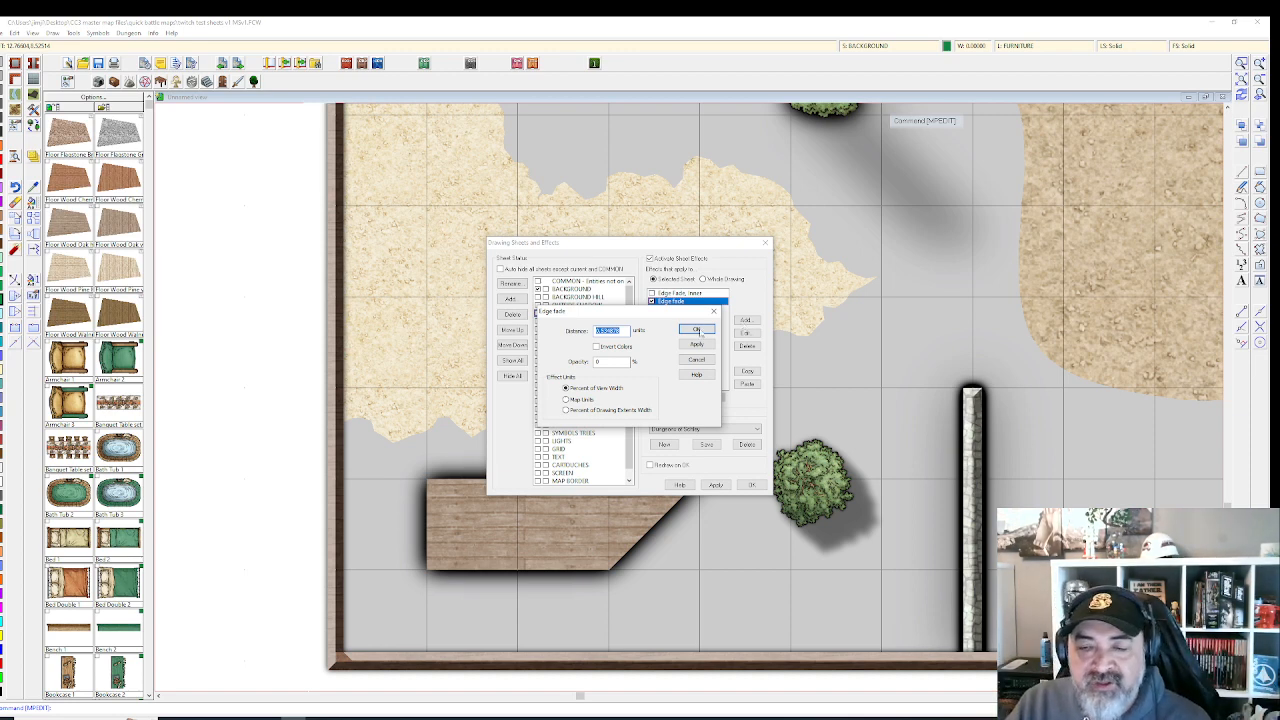
{"action": "left_click", "coordinate": [608, 362]}
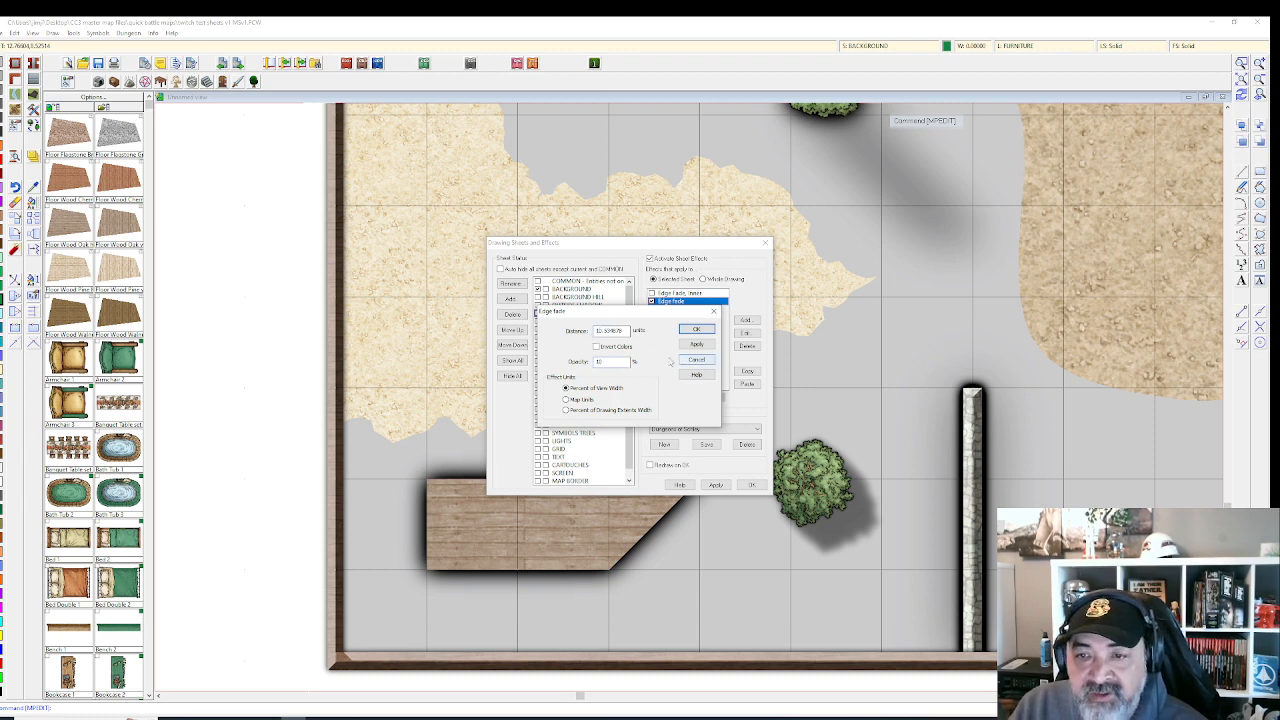
{"action": "key", "text": "BackSpace"}
{"action": "key", "text": "BackSpace"}
{"action": "type", "text": "5"}
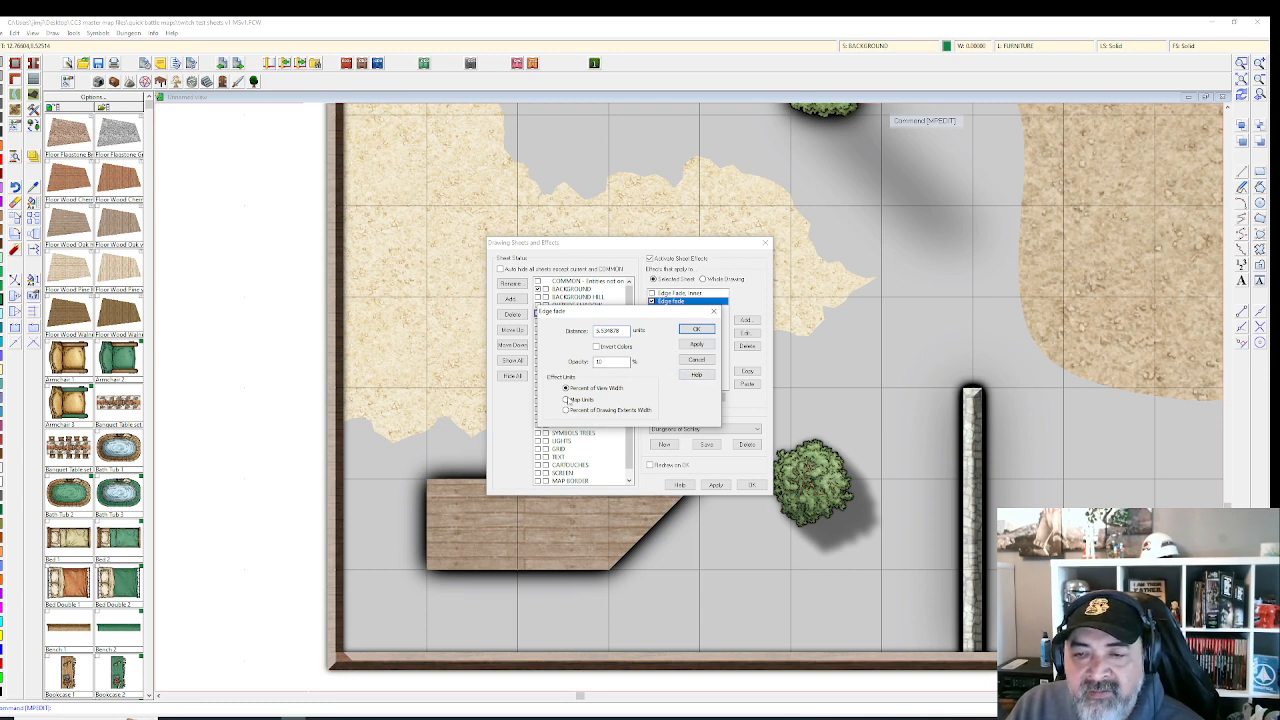
{"action": "left_click", "coordinate": [697, 344]}
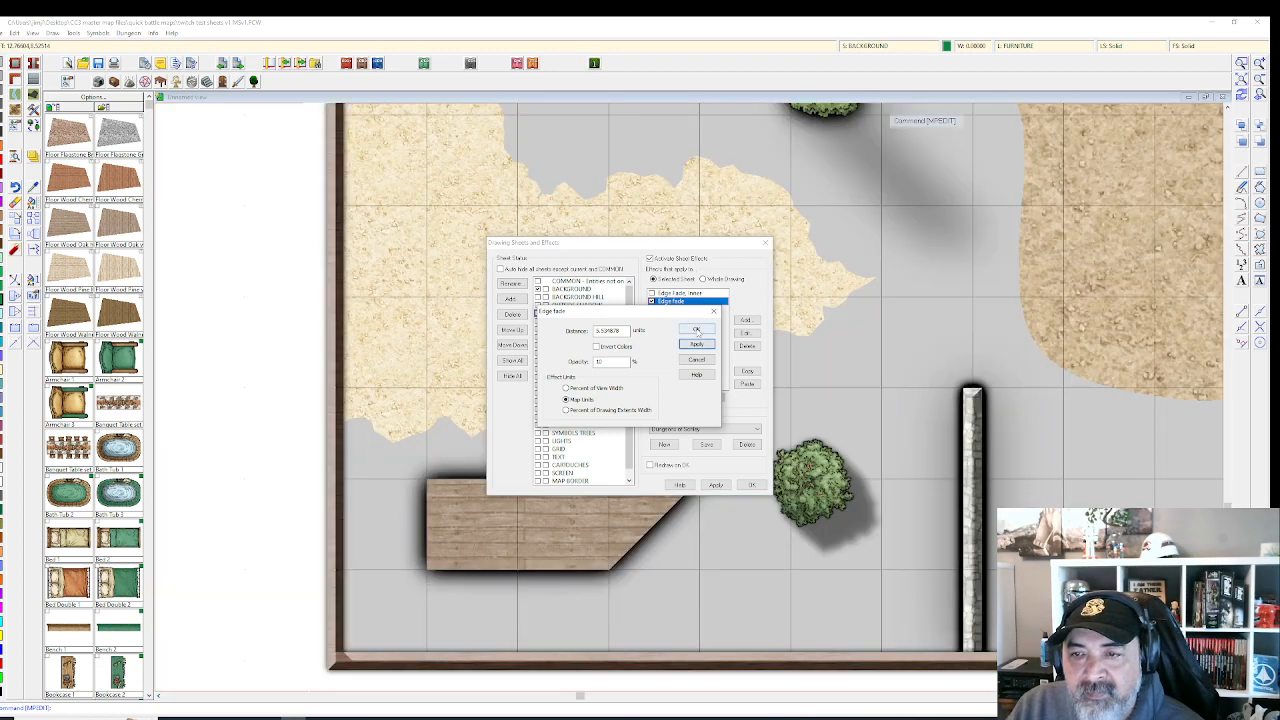
{"action": "left_click", "coordinate": [697, 330]}
{"action": "left_click", "coordinate": [714, 484]}
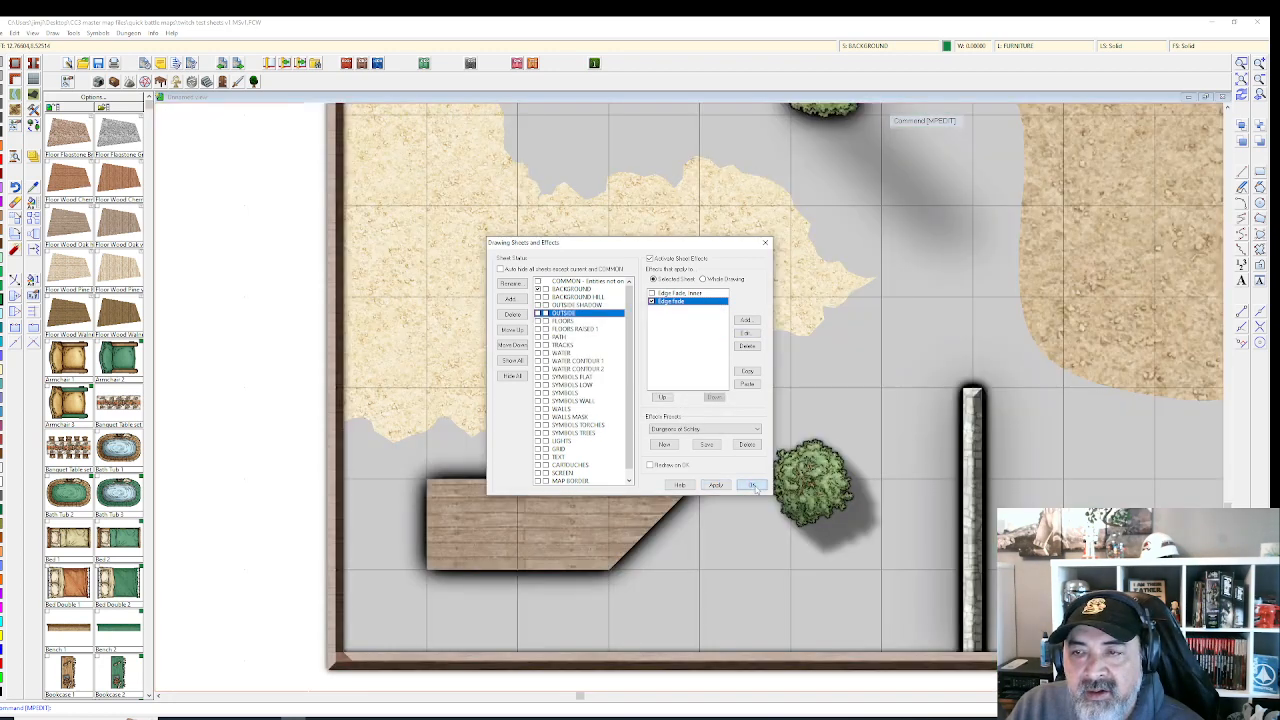
{"action": "left_click", "coordinate": [754, 484]}
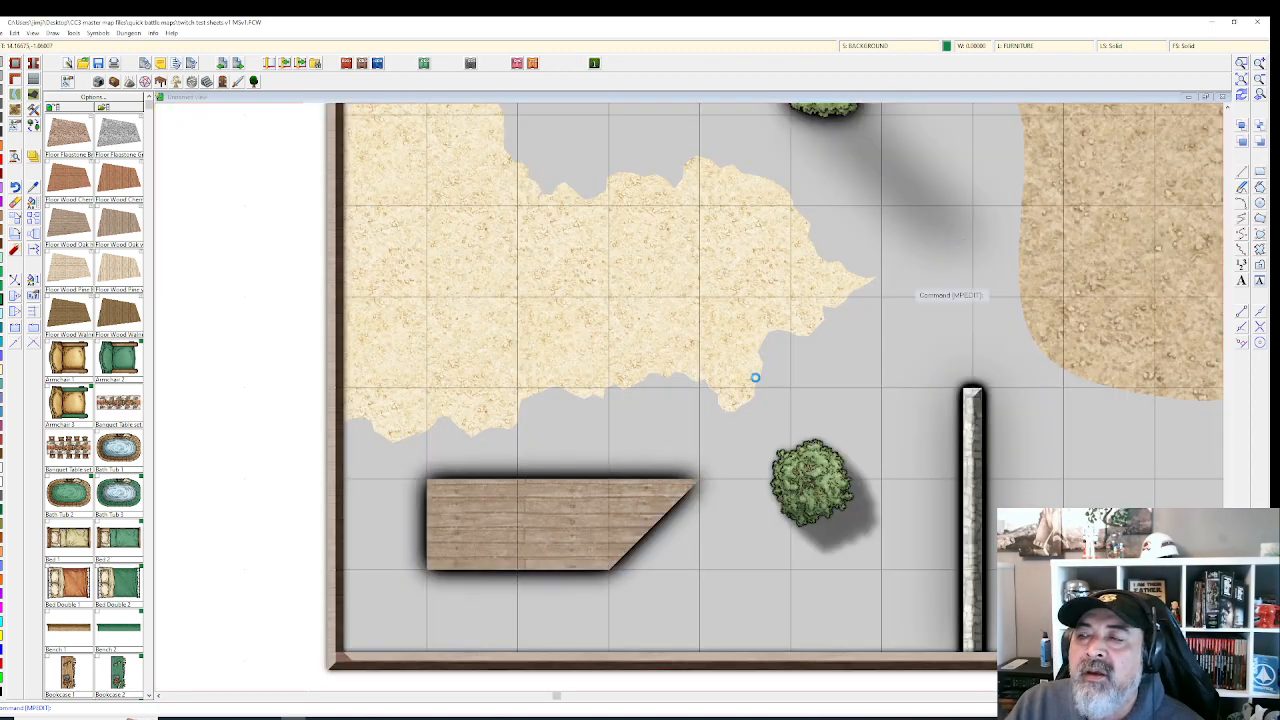
Draw a slanted four-cornered grey flagstone floor below the large tree, overlapping the edge of the light sand area.
{"action": "scroll", "coordinate": [843, 300], "scroll_direction": "down", "scroll_amount": 1}
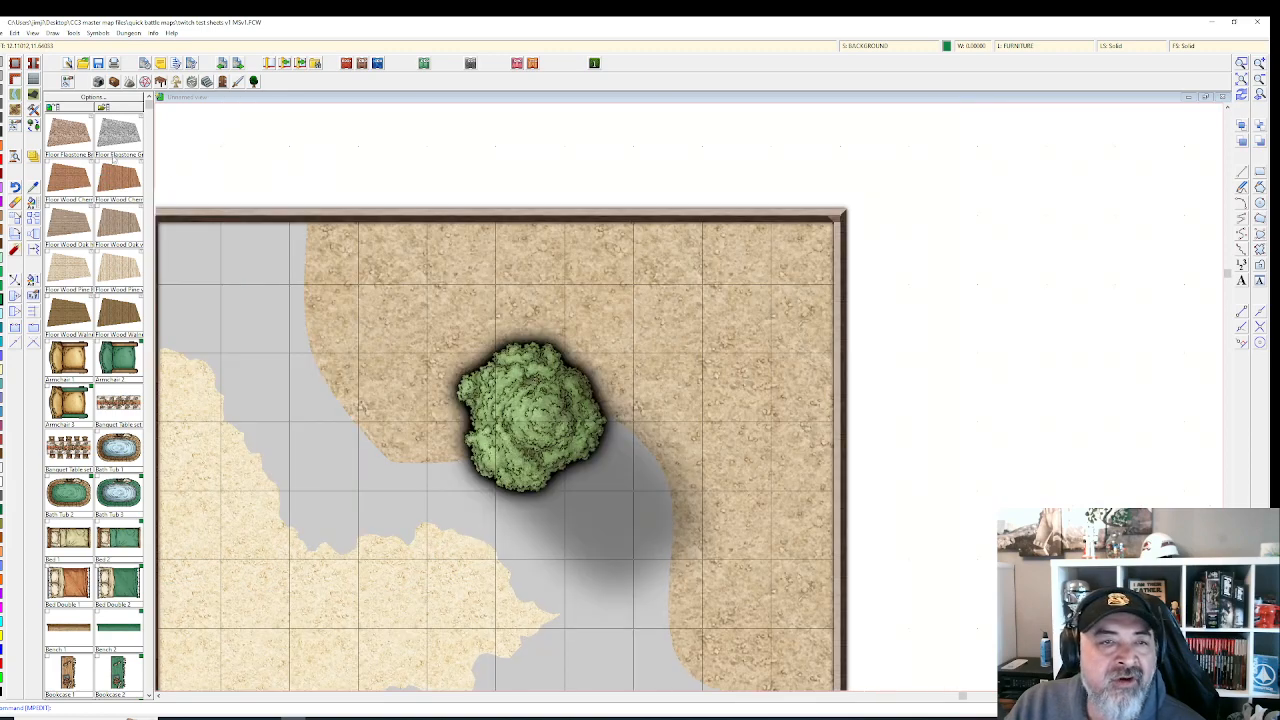
{"action": "left_click", "coordinate": [119, 133]}
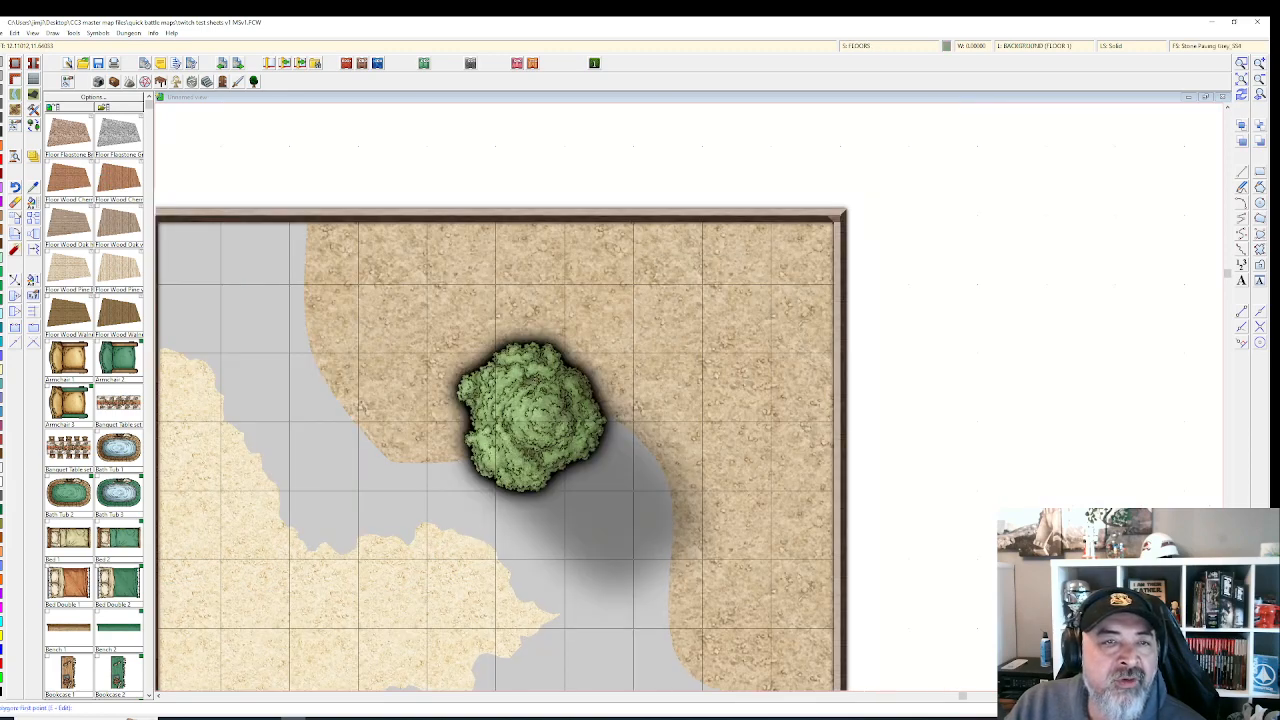
{"action": "left_click", "coordinate": [358, 490]}
{"action": "left_click", "coordinate": [565, 682]}
{"action": "left_click", "coordinate": [578, 601]}
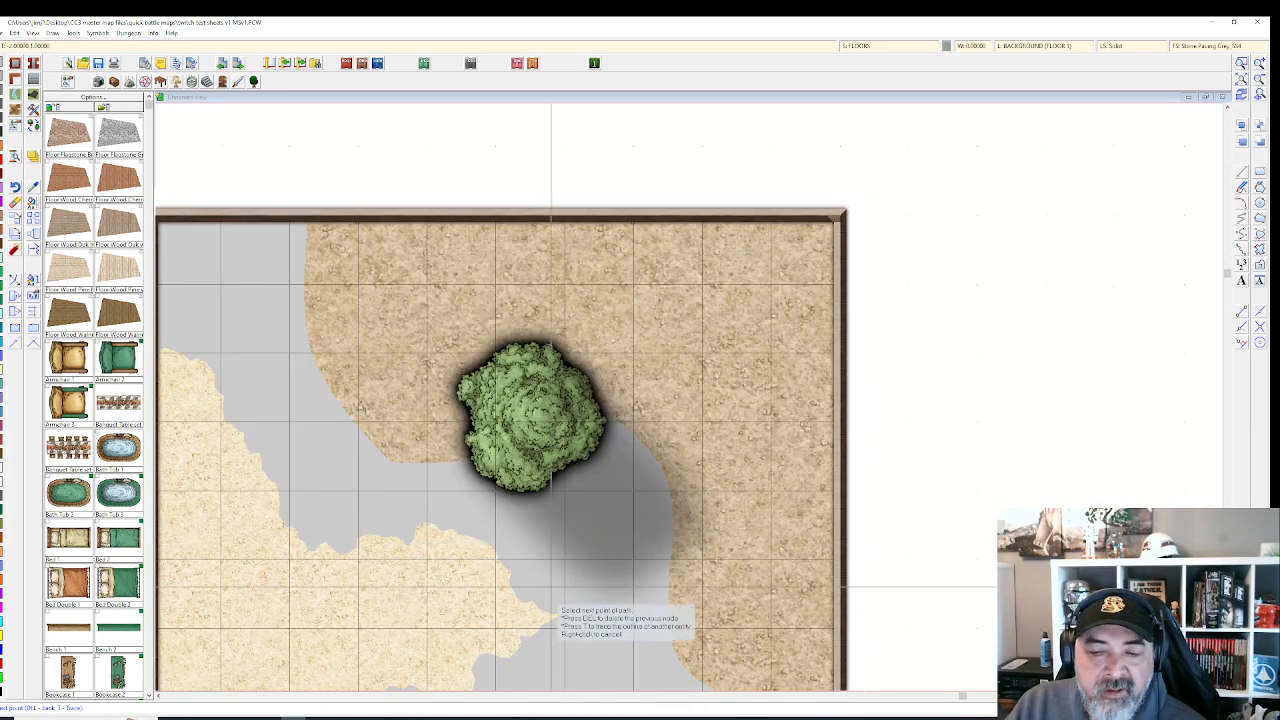
{"action": "left_click", "coordinate": [372, 491]}
{"action": "right_click", "coordinate": [348, 518]}
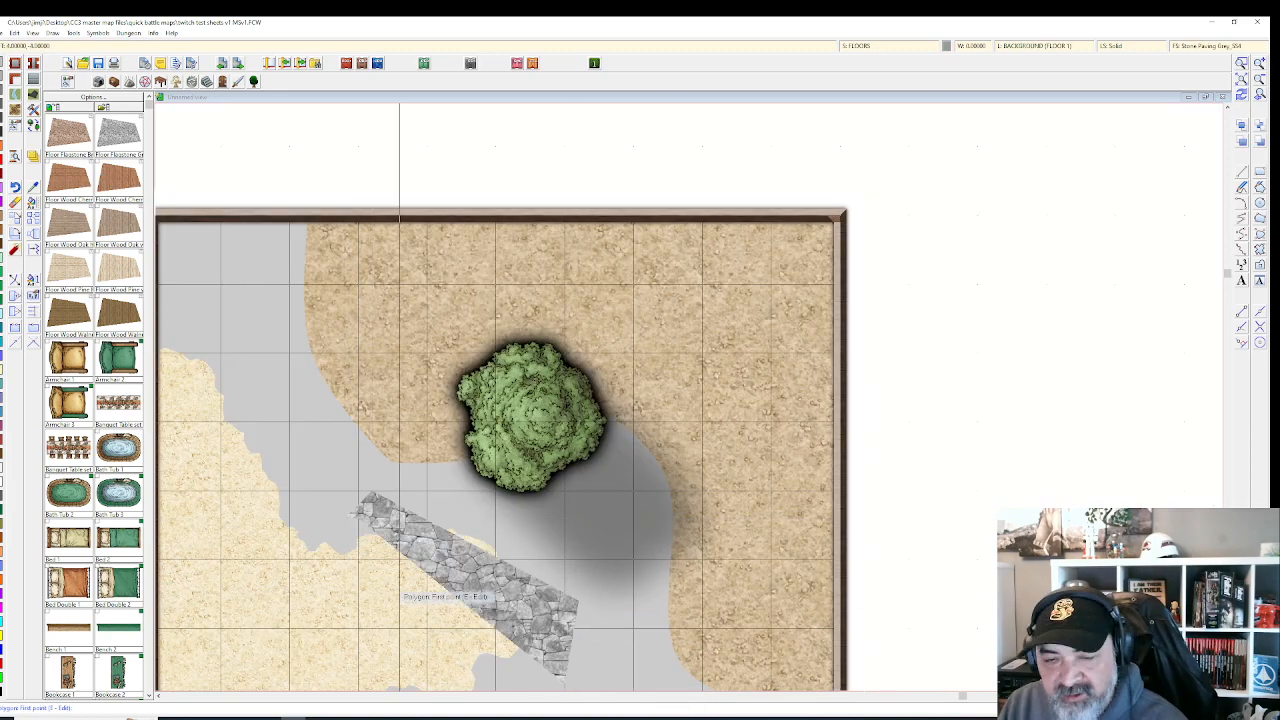
{"action": "scroll", "coordinate": [455, 614], "scroll_direction": "up", "scroll_amount": 1}
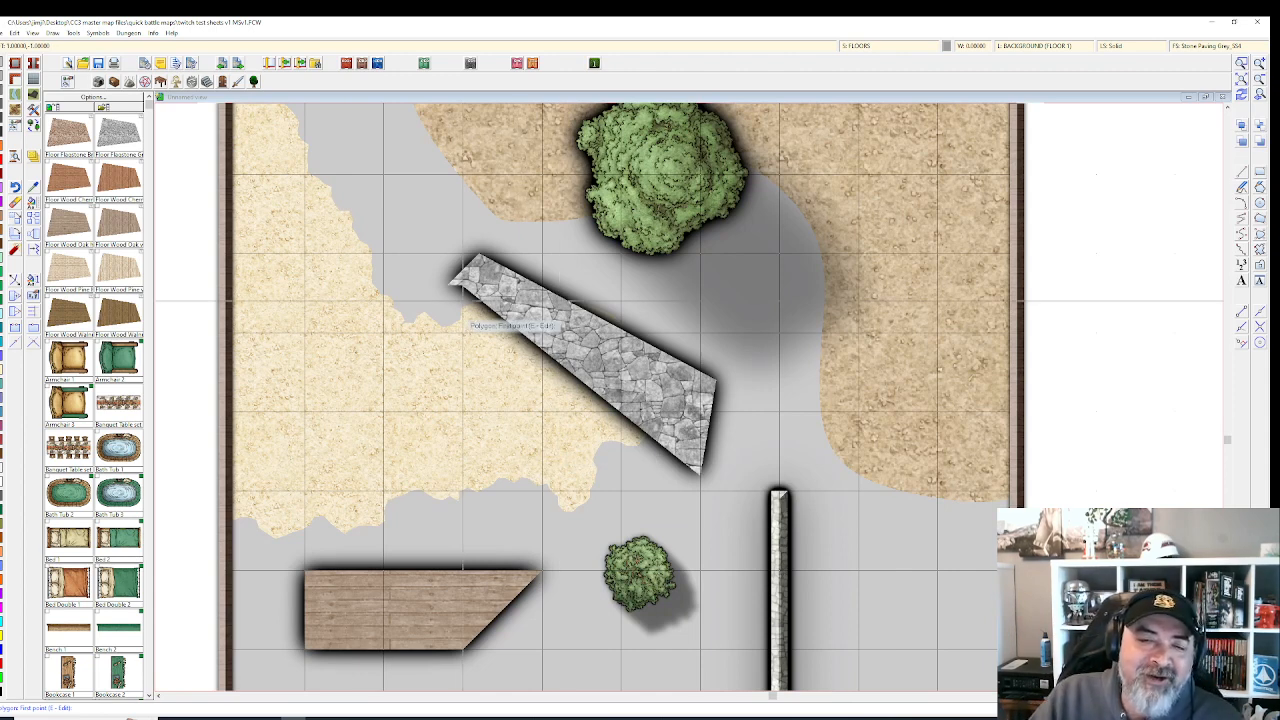
{"action": "key", "text": "Escape"}
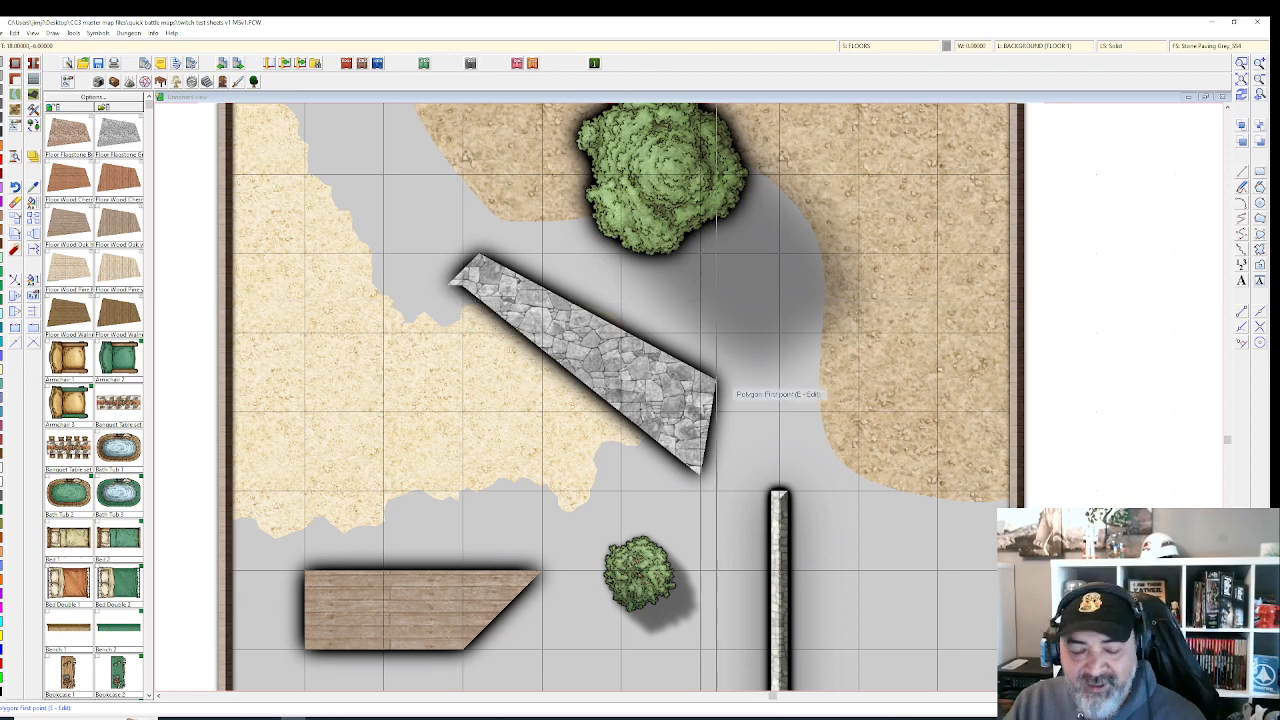
Delete the Edge Fade effect from the OUTSIDE sheet, re-enable "Edge Fade, Inner", and apply the changes.
{"action": "left_click", "coordinate": [897, 45]}
{"action": "left_click", "coordinate": [670, 303]}
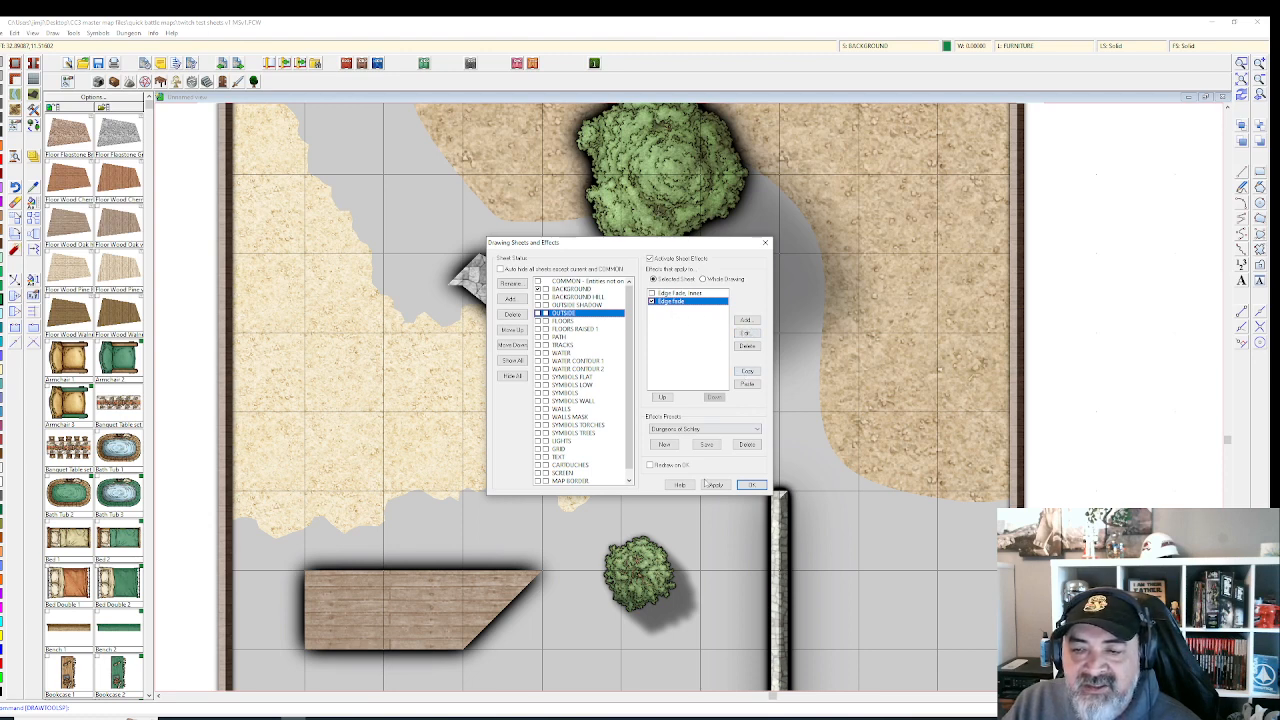
{"action": "left_click", "coordinate": [747, 345]}
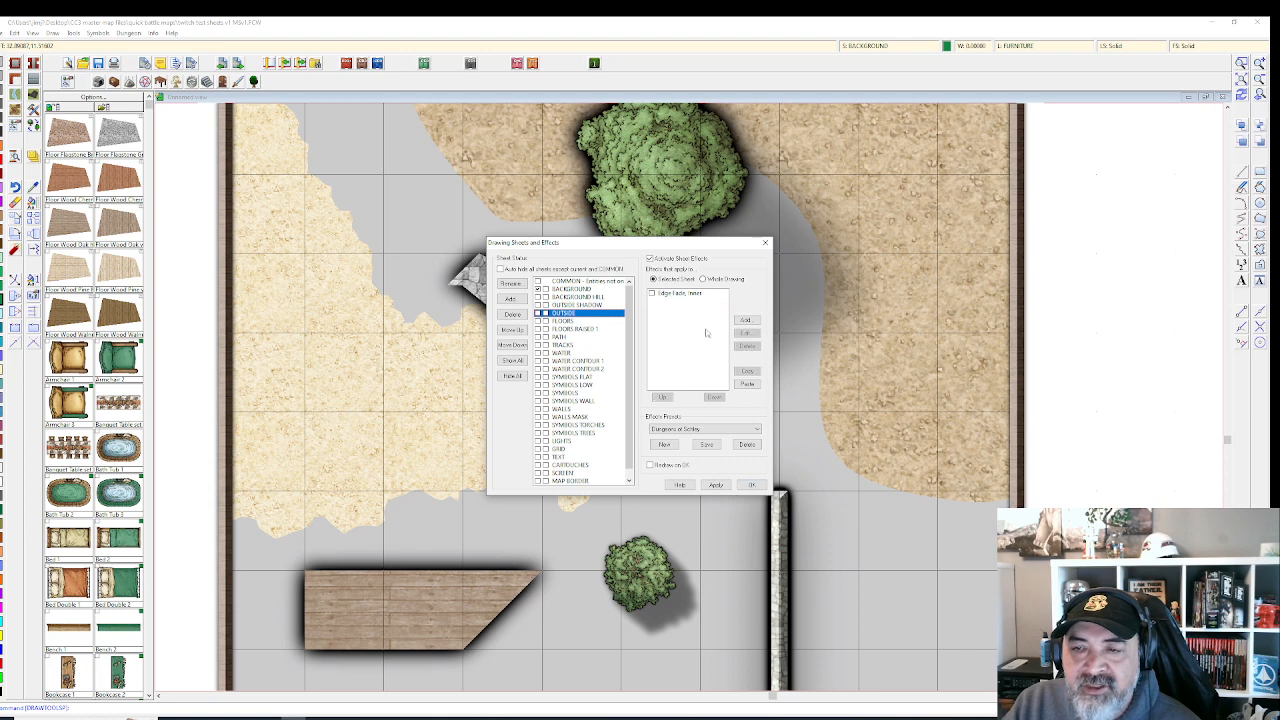
{"action": "left_click", "coordinate": [687, 294]}
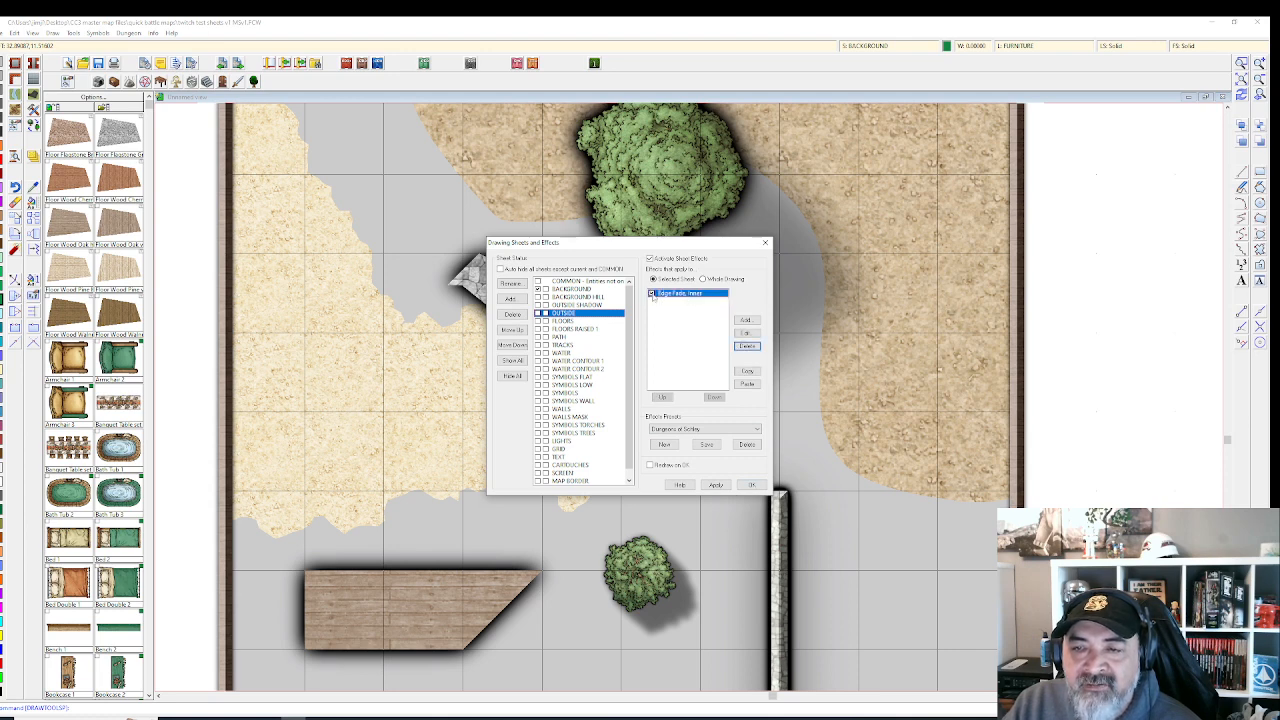
{"action": "left_click", "coordinate": [716, 485]}
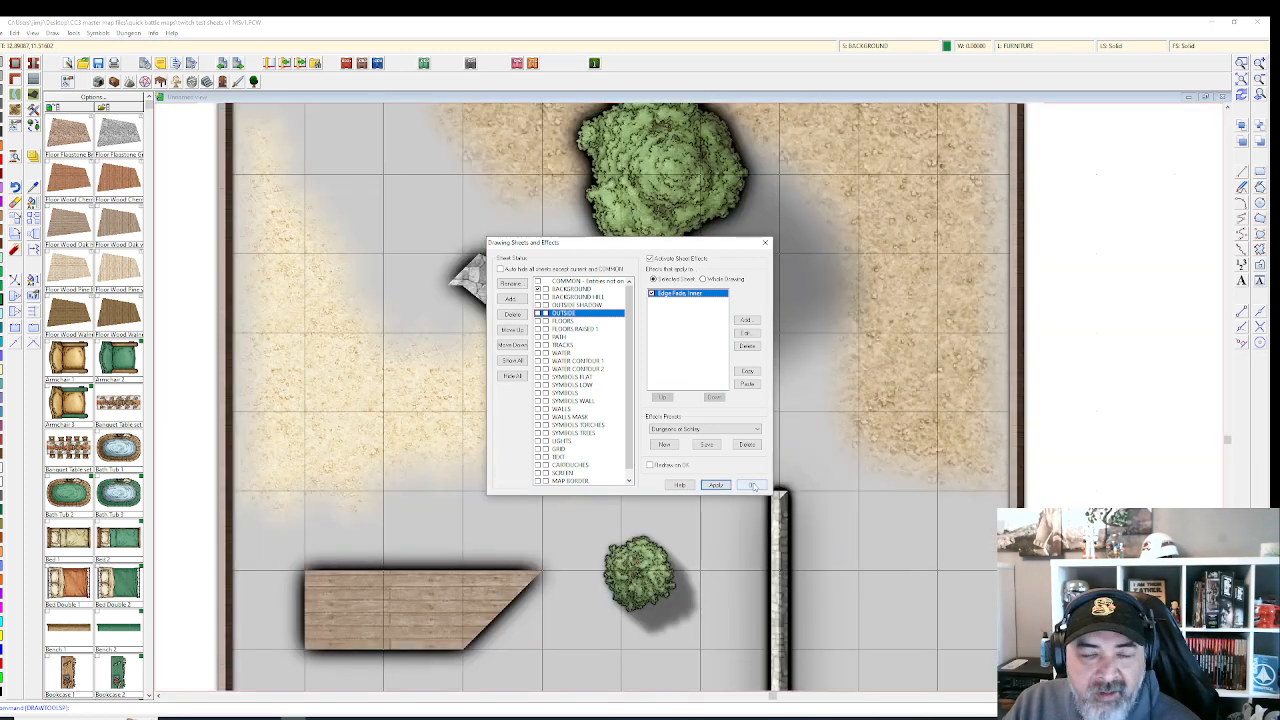
{"action": "left_click", "coordinate": [753, 484]}
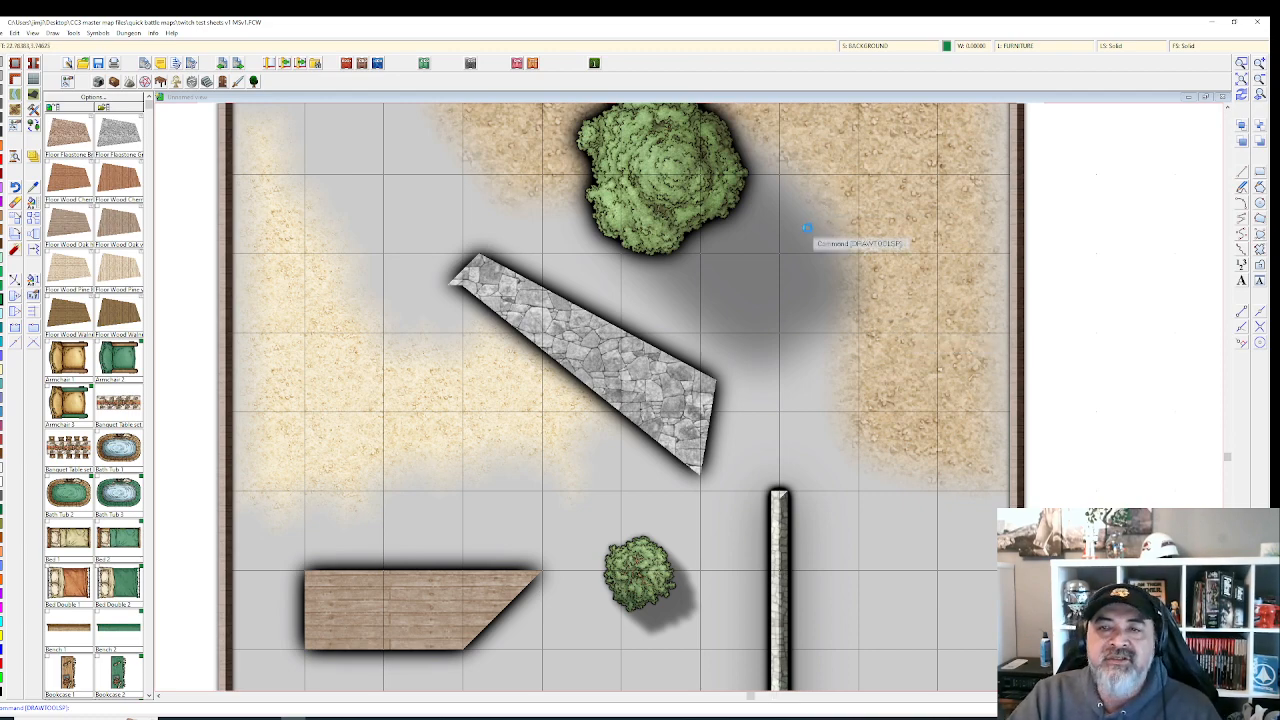
Review the effects on the SYMBOLS sheet and the list of effects that can be added to it.
{"action": "scroll", "coordinate": [806, 229], "scroll_direction": "down", "scroll_amount": 1}
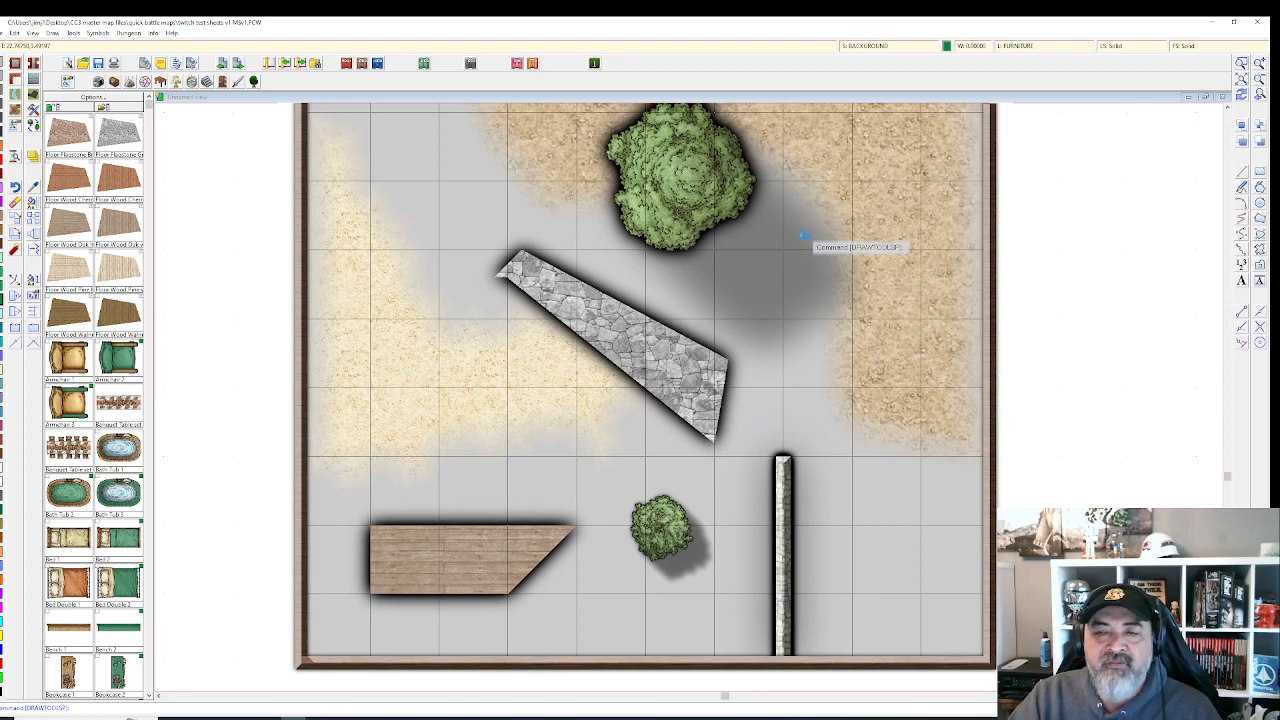
{"action": "scroll", "coordinate": [810, 236], "scroll_direction": "down", "scroll_amount": 1}
{"action": "scroll", "coordinate": [813, 156], "scroll_direction": "up", "scroll_amount": 1}
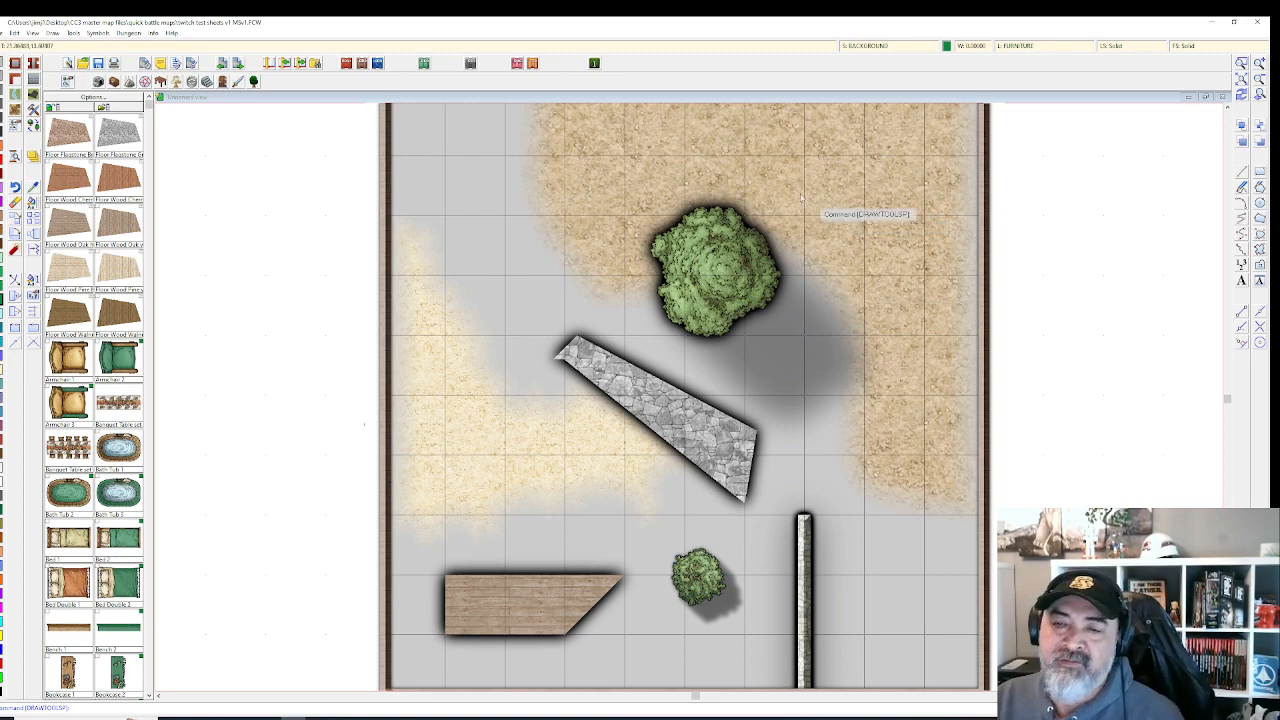
{"action": "left_click", "coordinate": [868, 46]}
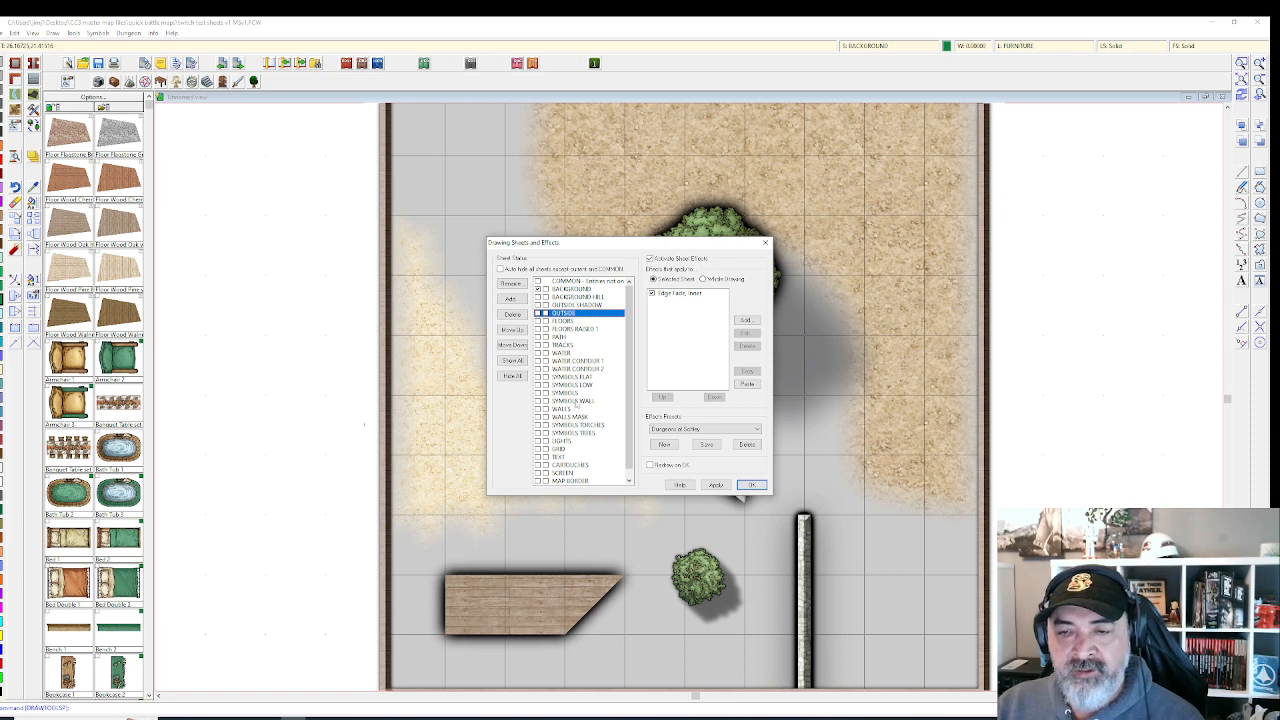
{"action": "left_click", "coordinate": [566, 393]}
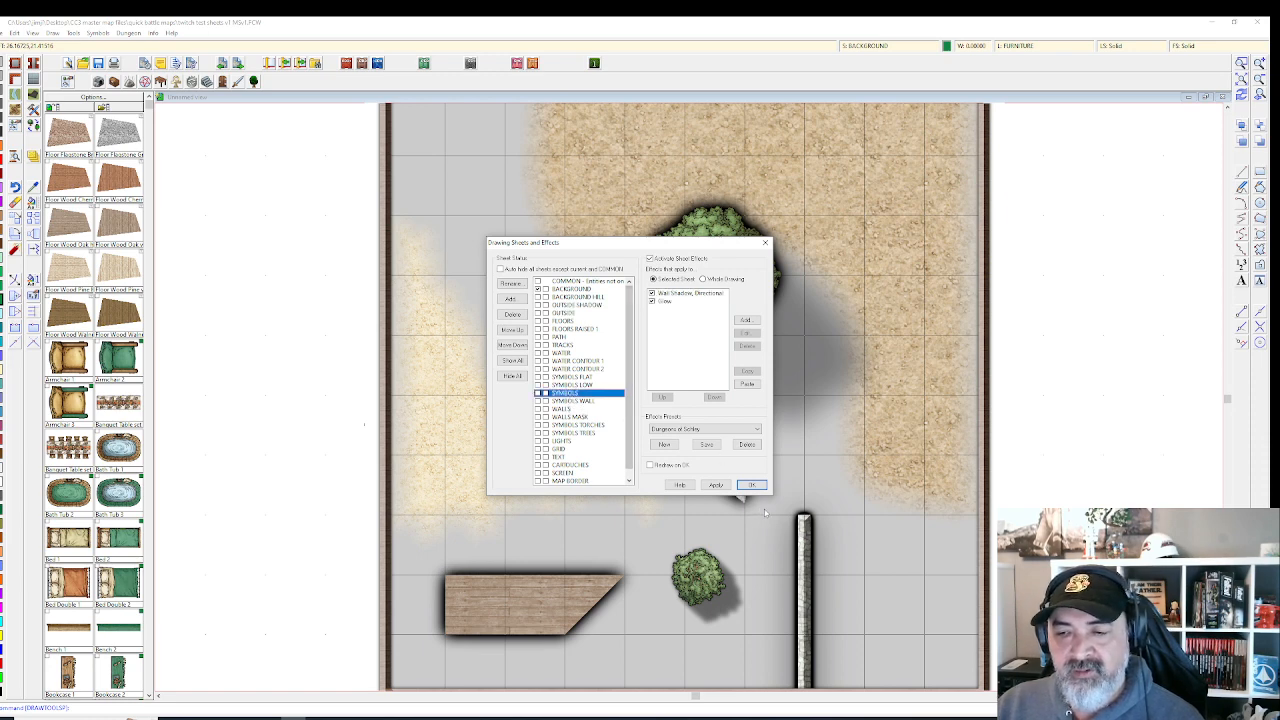
{"action": "left_click", "coordinate": [676, 302]}
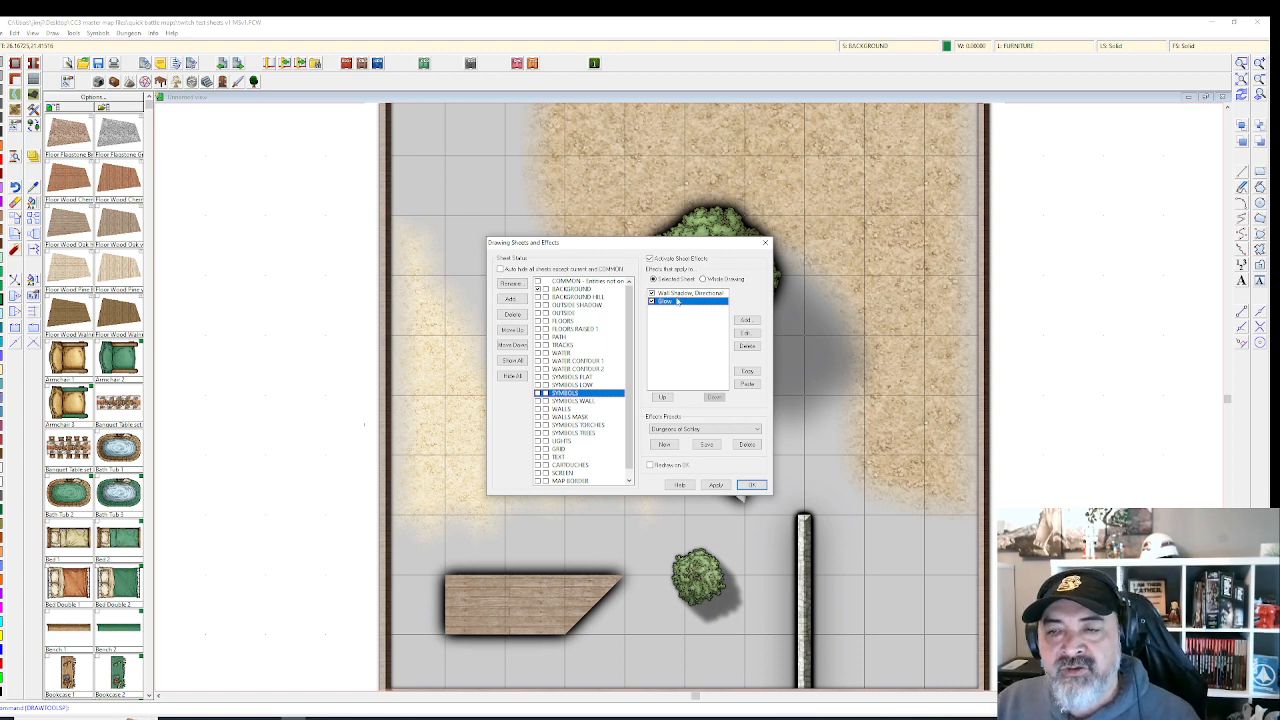
{"action": "left_click", "coordinate": [681, 293]}
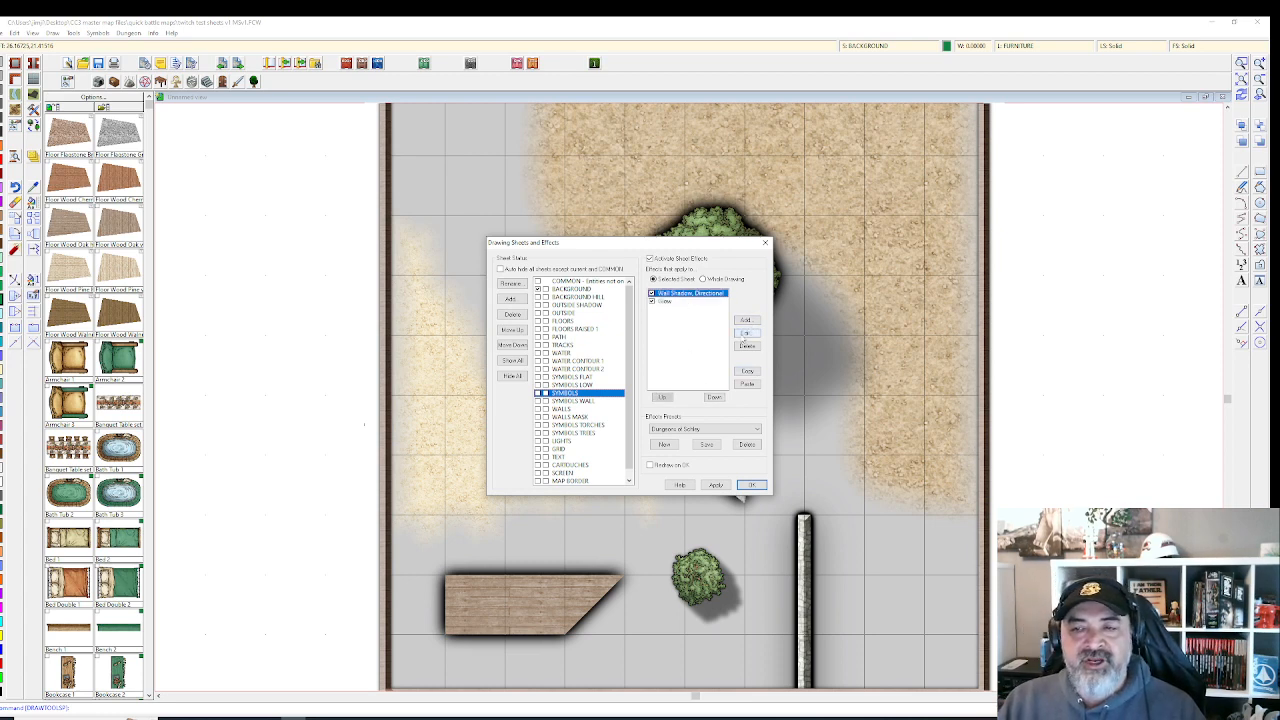
{"action": "left_click", "coordinate": [746, 320]}
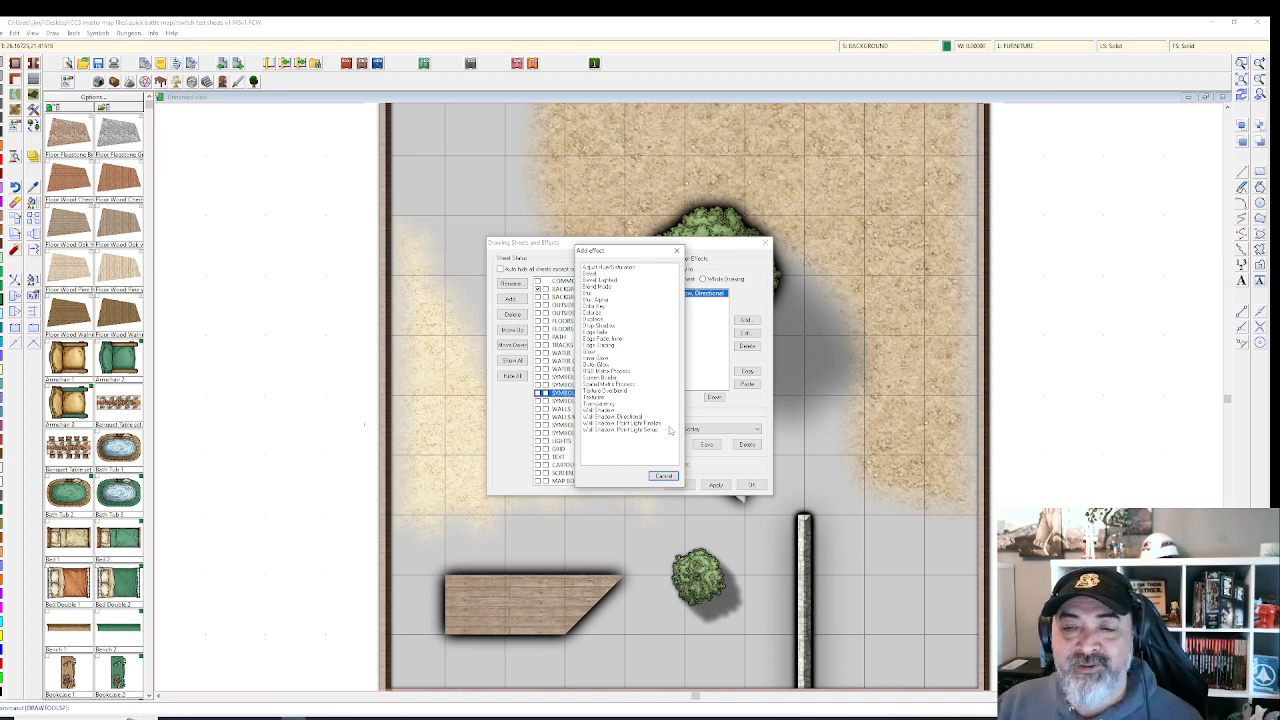
{"action": "left_click", "coordinate": [665, 477]}
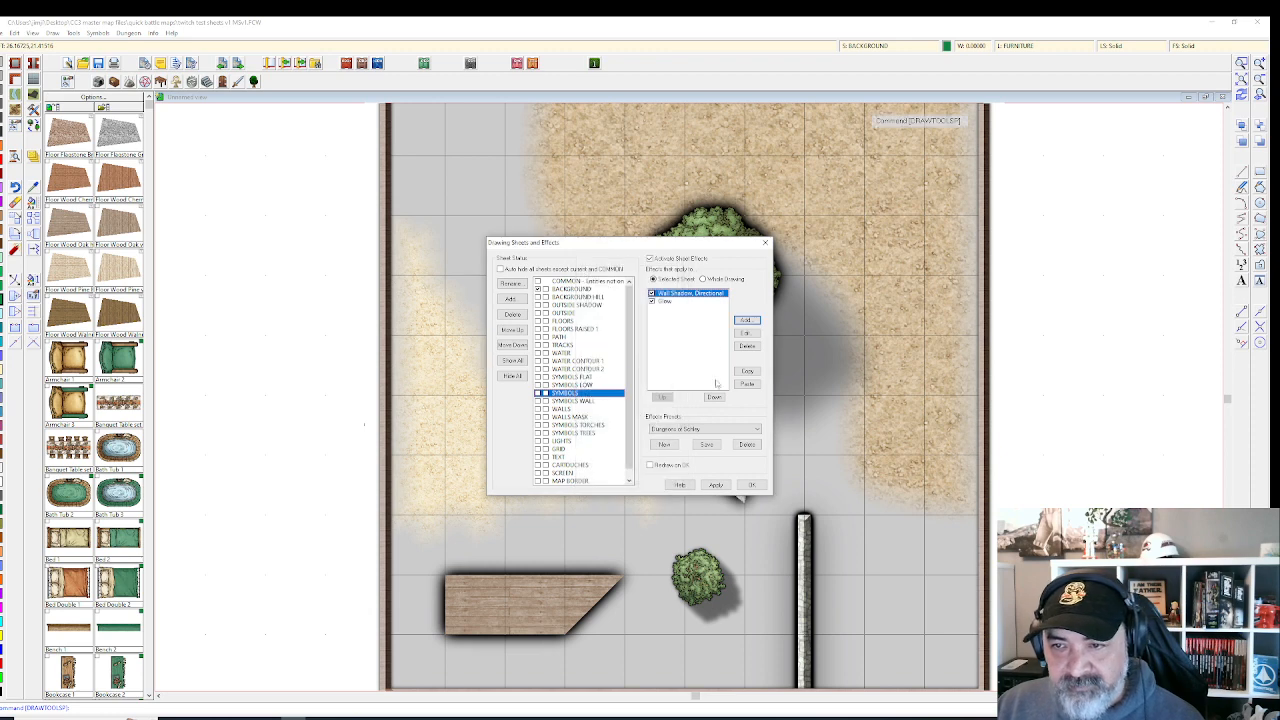
Raise the opacity of the SYMBOLS sheet's directional wall shadow, set its length to 7 map units, and apply both changes.
{"action": "left_click", "coordinate": [745, 334]}
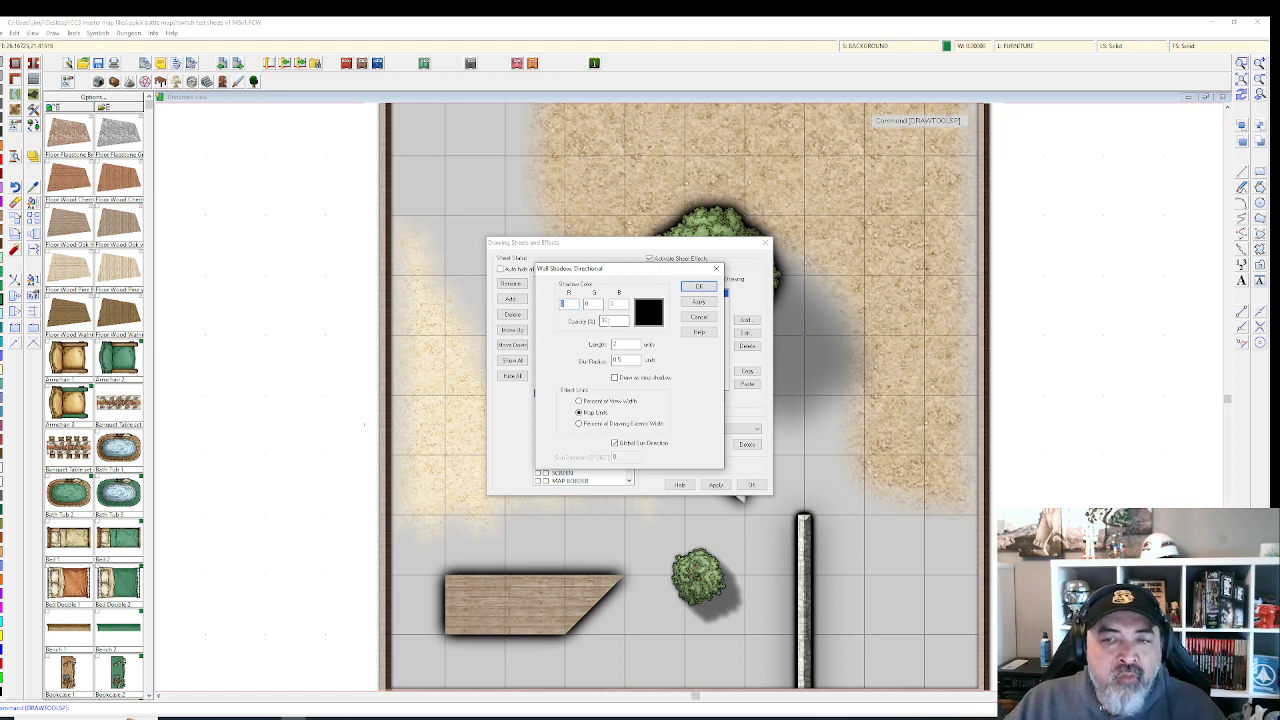
{"action": "left_click_drag", "start_coordinate": [612, 322], "coordinate": [606, 323]}
{"action": "key", "text": "BackSpace"}
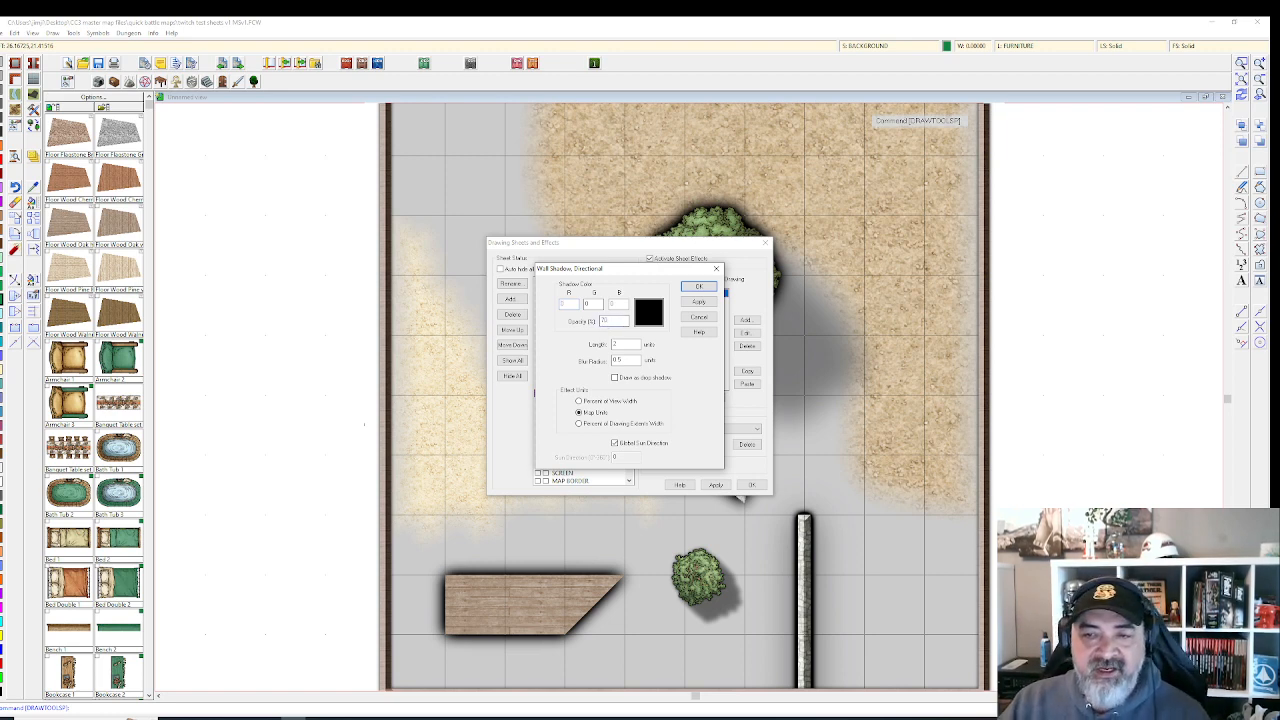
{"action": "left_click", "coordinate": [699, 301]}
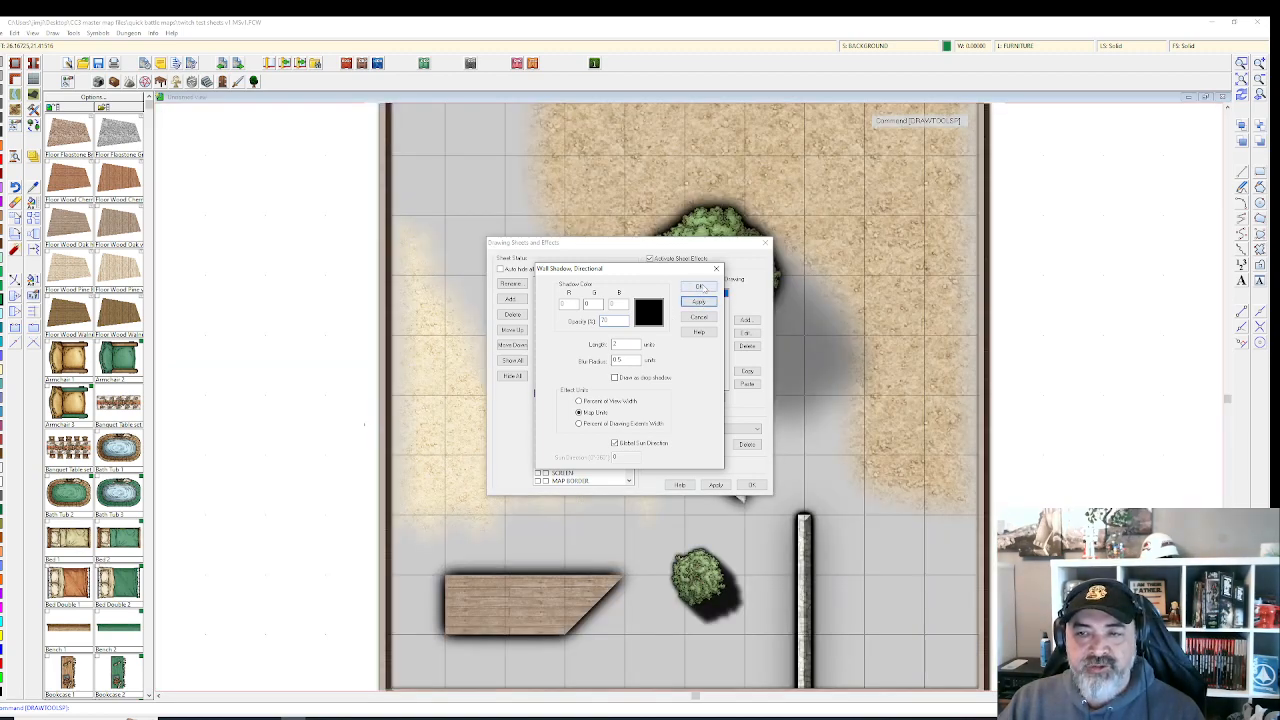
{"action": "left_click", "coordinate": [701, 287]}
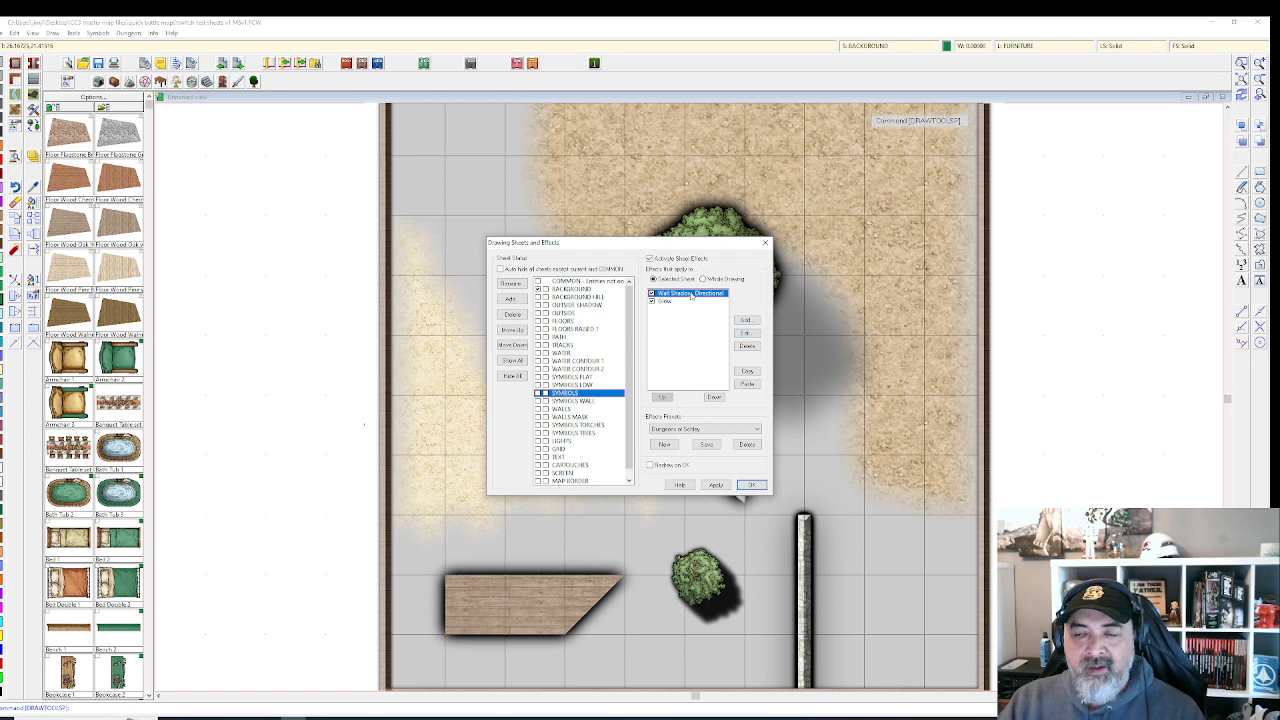
{"action": "left_click", "coordinate": [750, 334]}
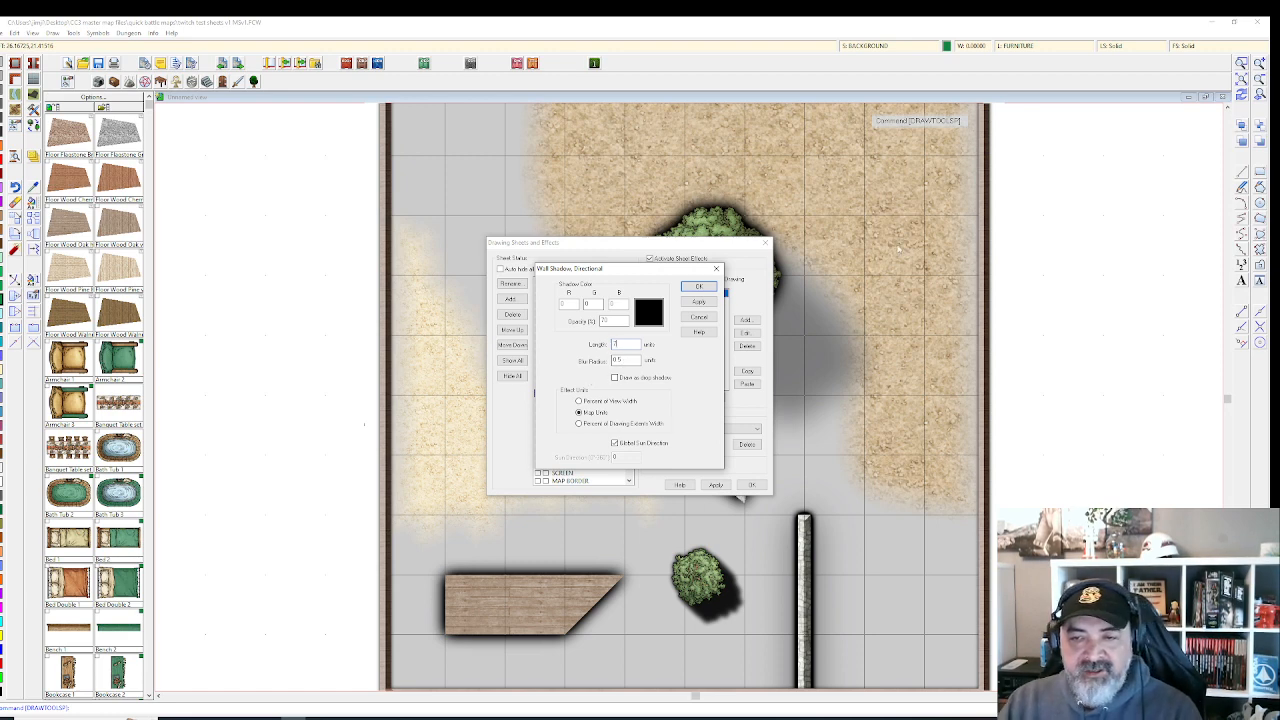
{"action": "left_click", "coordinate": [704, 302]}
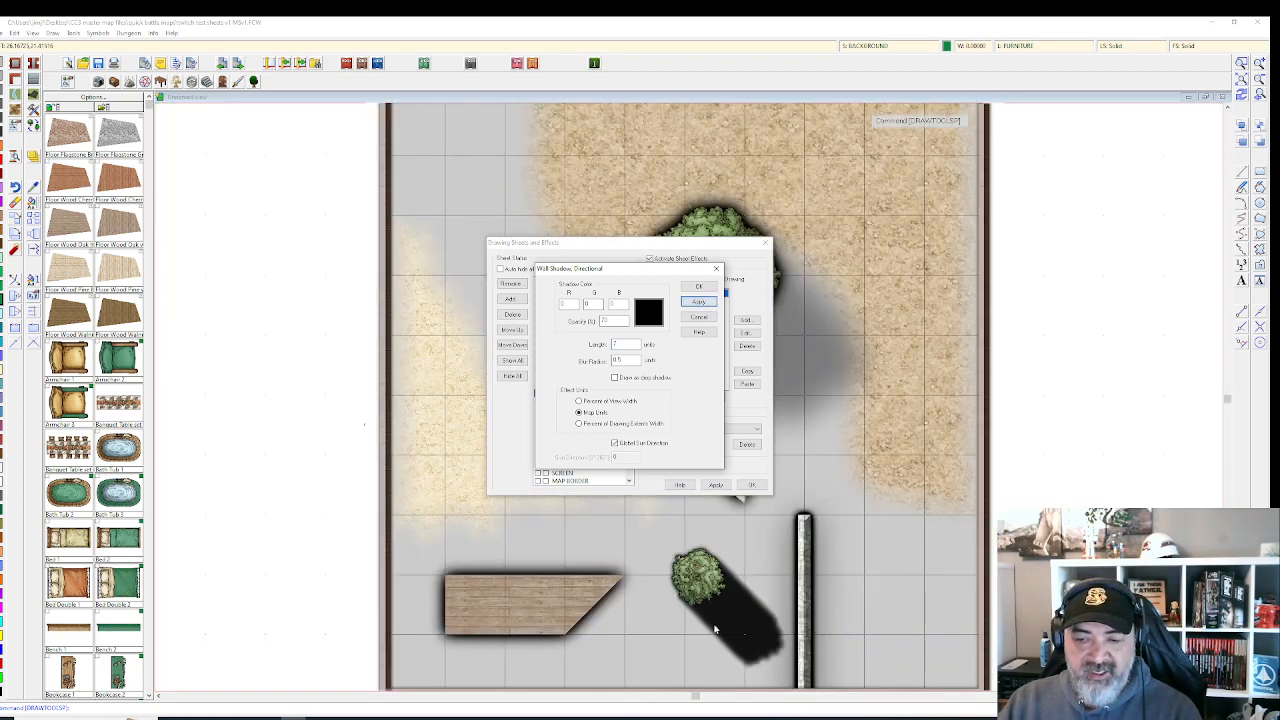
Lower the opacity of the SYMBOLS sheet's directional wall shadow to 15% and apply it.
{"action": "left_click", "coordinate": [613, 321]}
{"action": "key", "text": "BackSpace"}
{"action": "key", "text": "BackSpace"}
{"action": "type", "text": "10"}
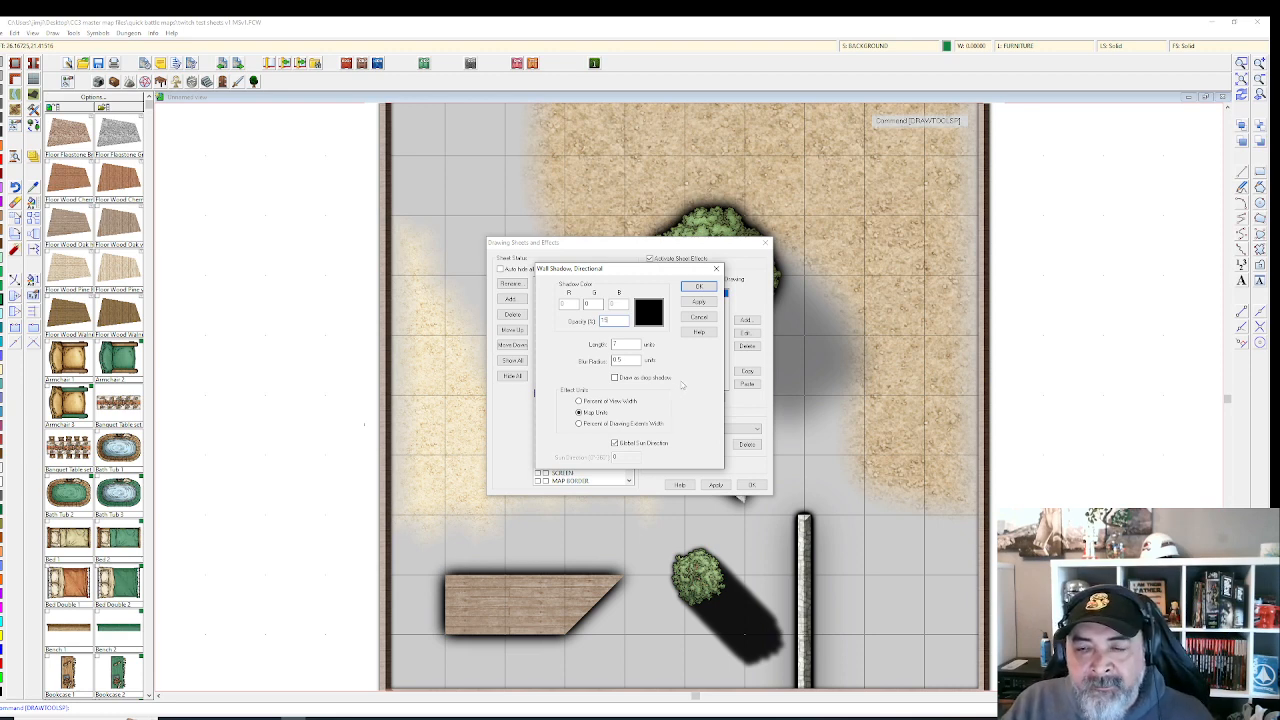
{"action": "left_click", "coordinate": [698, 302]}
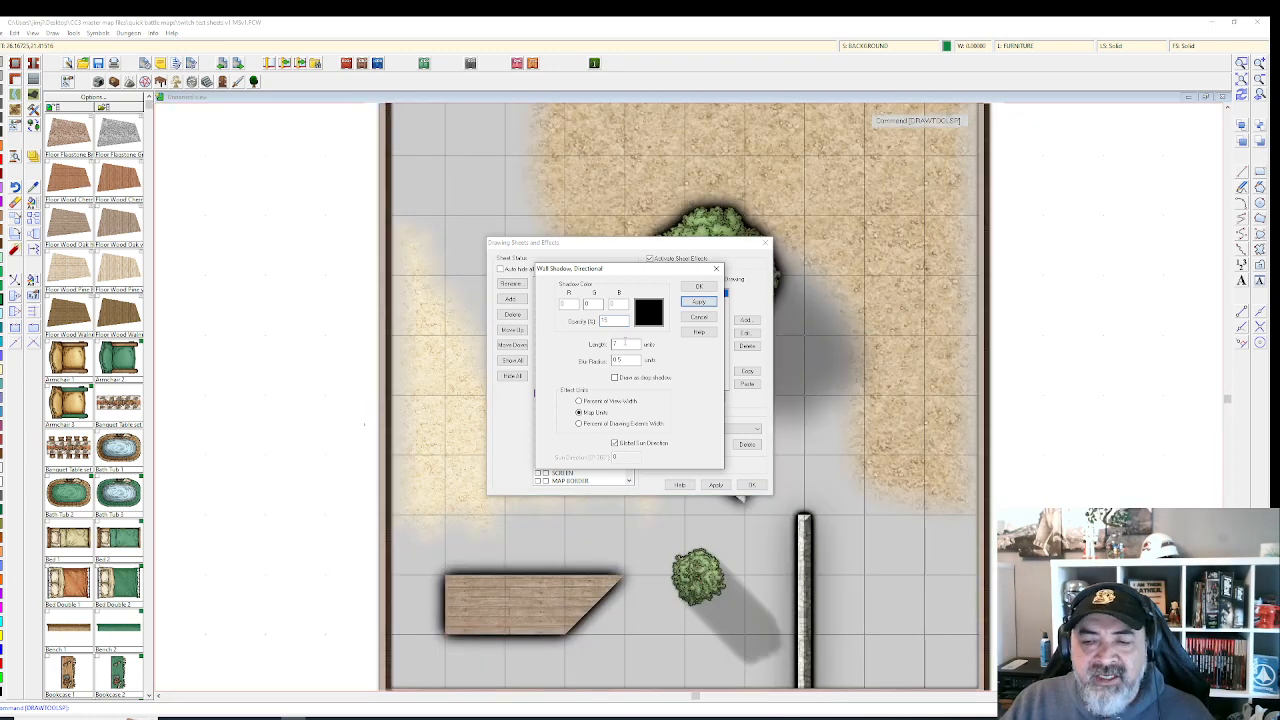
Set the length of the SYMBOLS sheet's directional wall shadow to 3 map units, apply it, and close the sheet settings.
{"action": "left_click", "coordinate": [629, 343]}
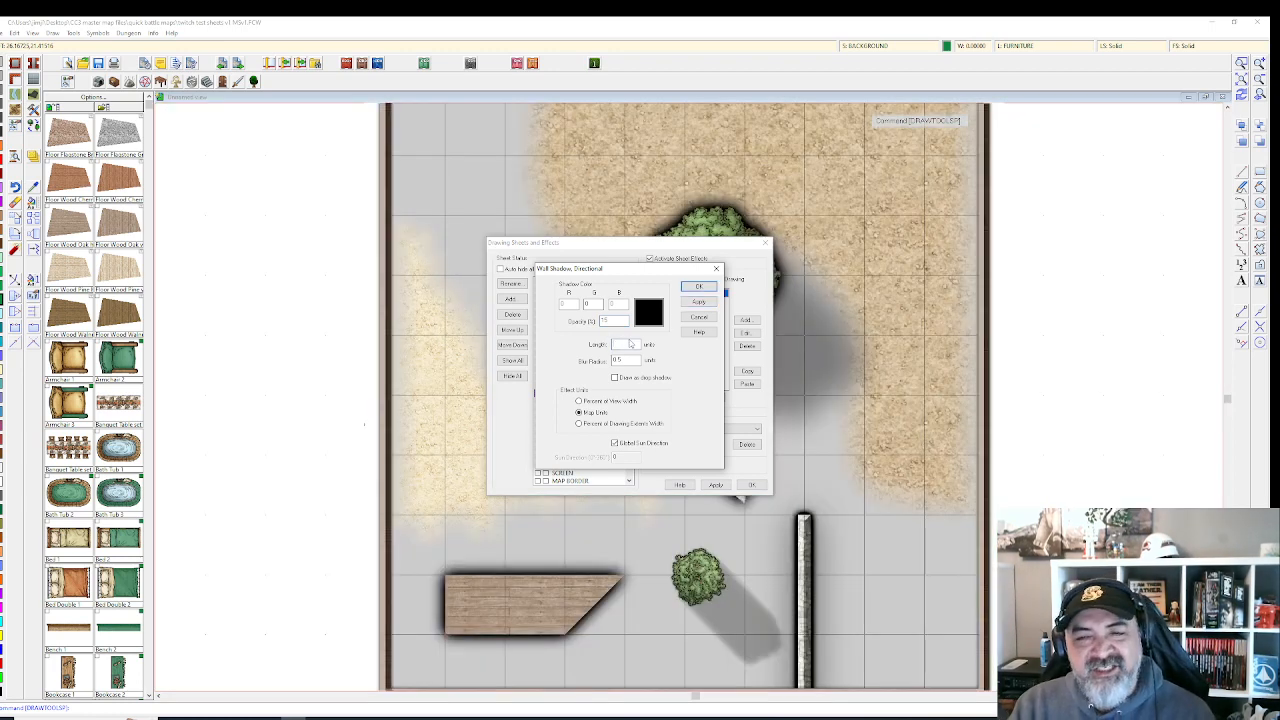
{"action": "type", "text": "4"}
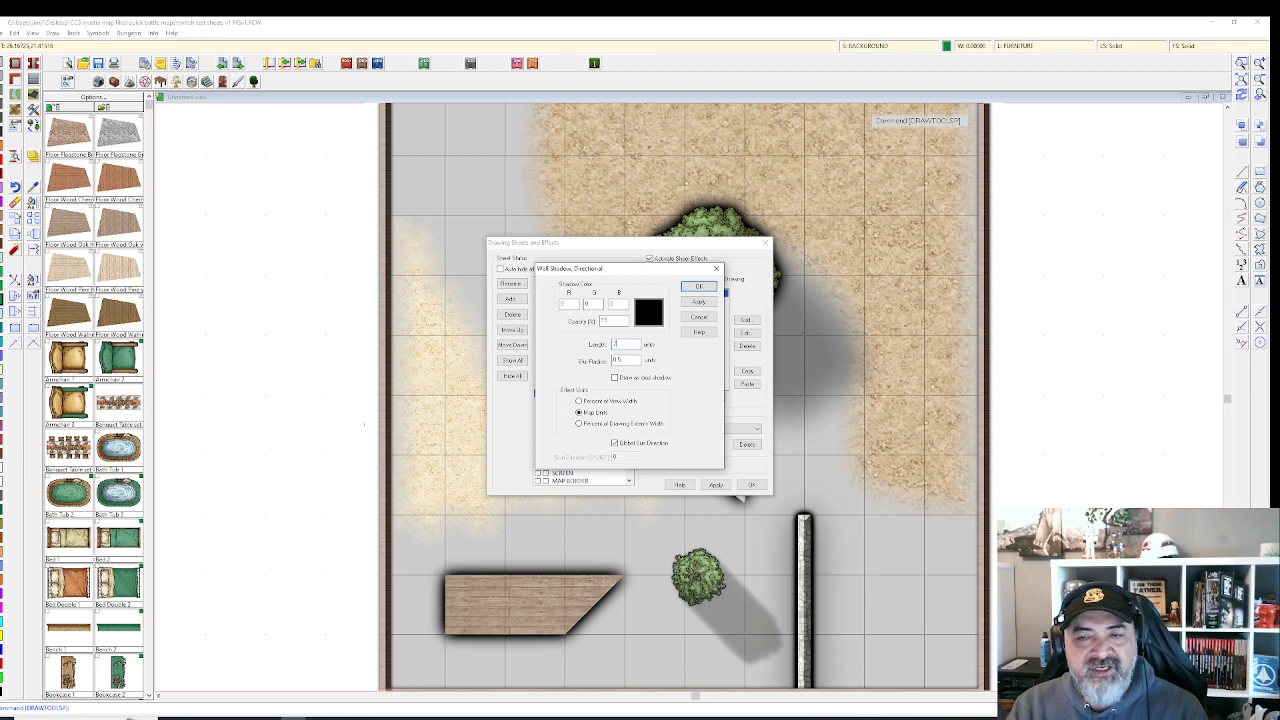
{"action": "key", "text": "BackSpace"}
{"action": "key", "text": "Return"}
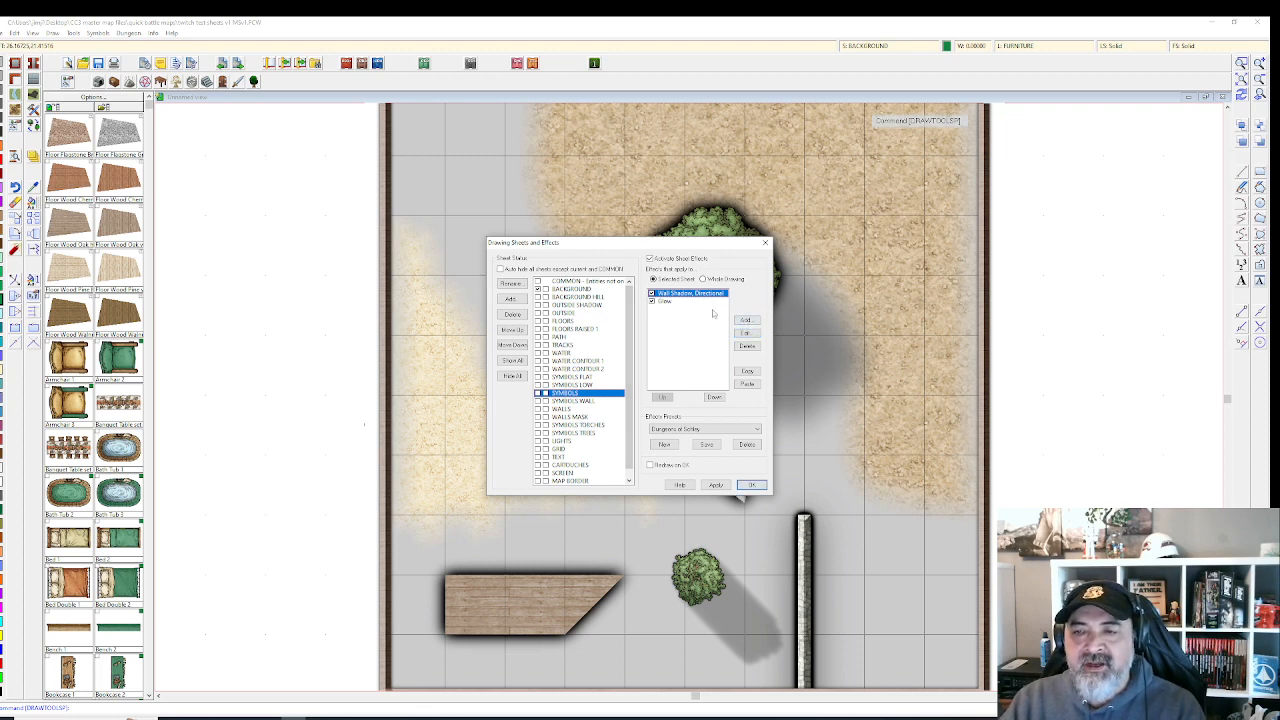
{"action": "left_click", "coordinate": [746, 332]}
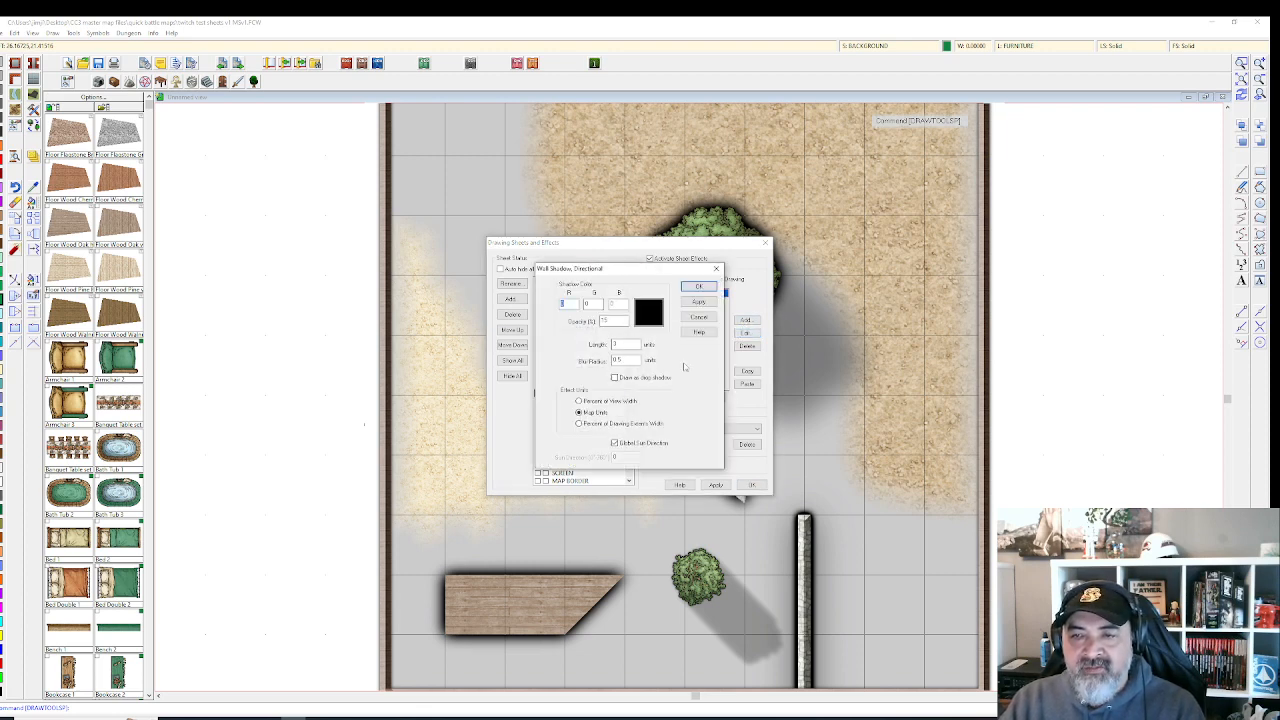
{"action": "left_click", "coordinate": [699, 301]}
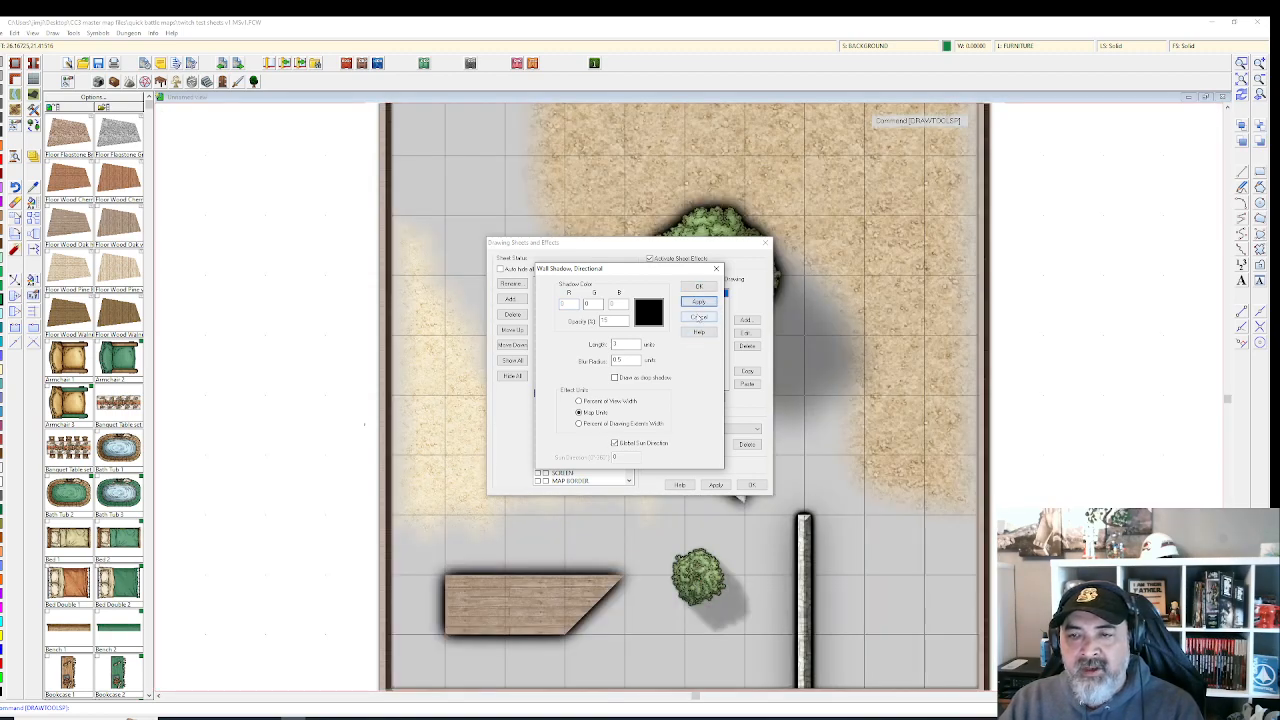
{"action": "left_click", "coordinate": [699, 317]}
{"action": "left_click", "coordinate": [750, 485]}
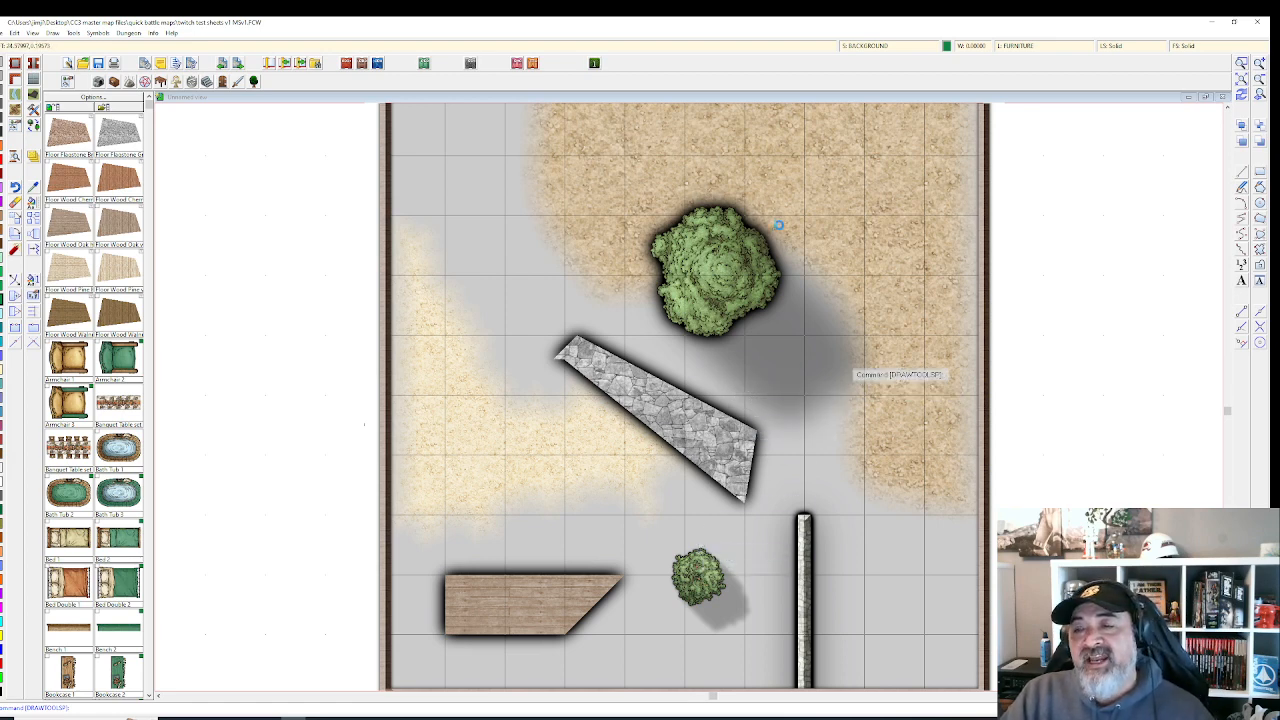
{"action": "middle_click", "coordinate": [771, 548]}
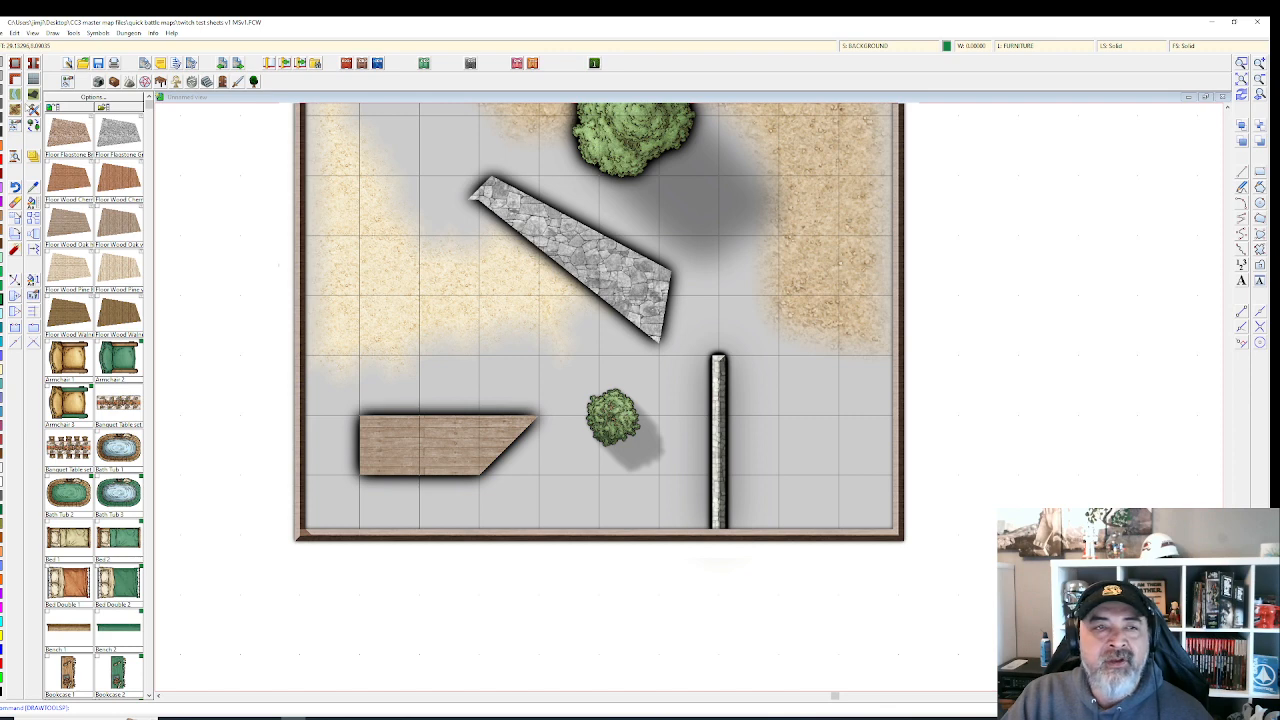
{"action": "left_click", "coordinate": [30, 202]}
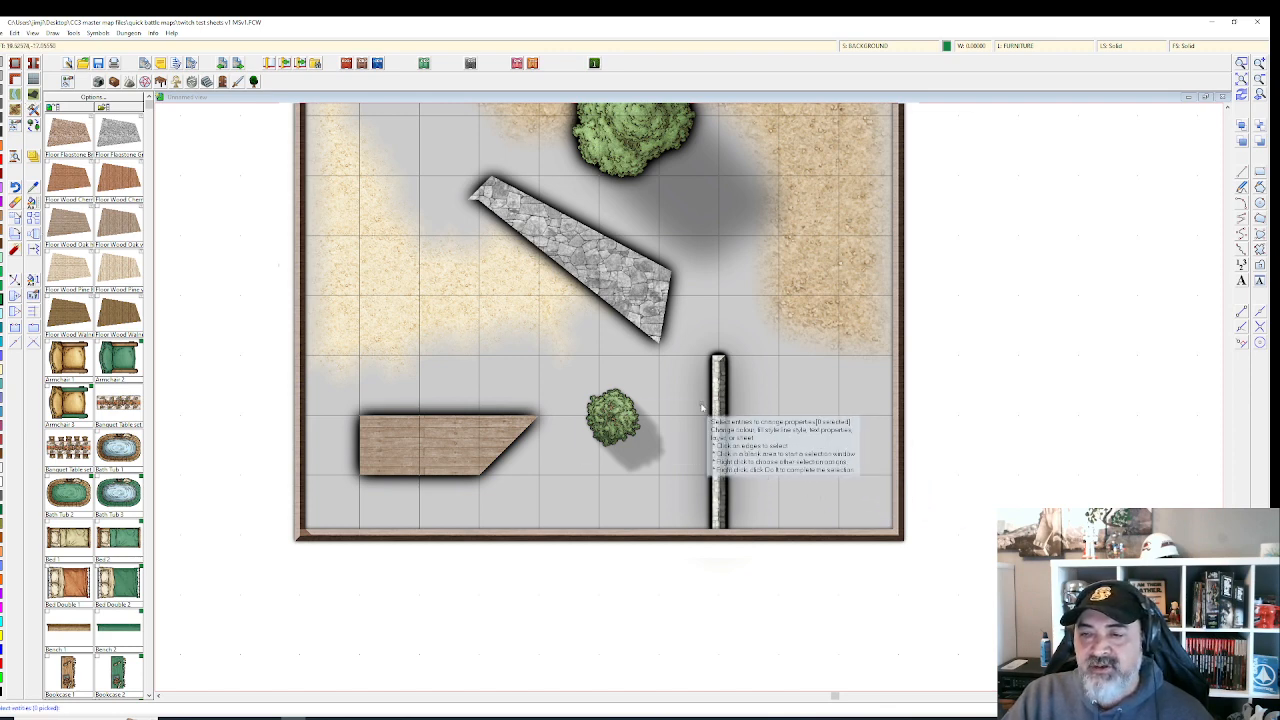
{"action": "left_click", "coordinate": [742, 458]}
{"action": "right_click", "coordinate": [718, 454]}
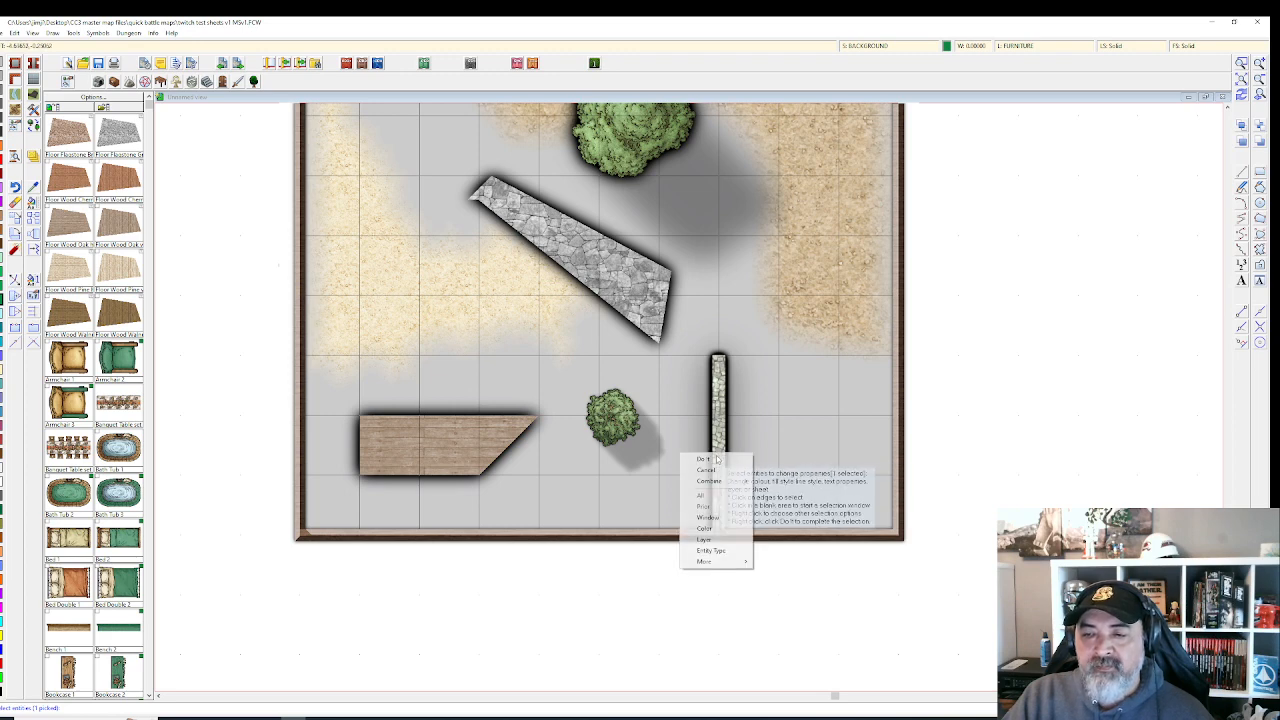
{"action": "left_click", "coordinate": [721, 459]}
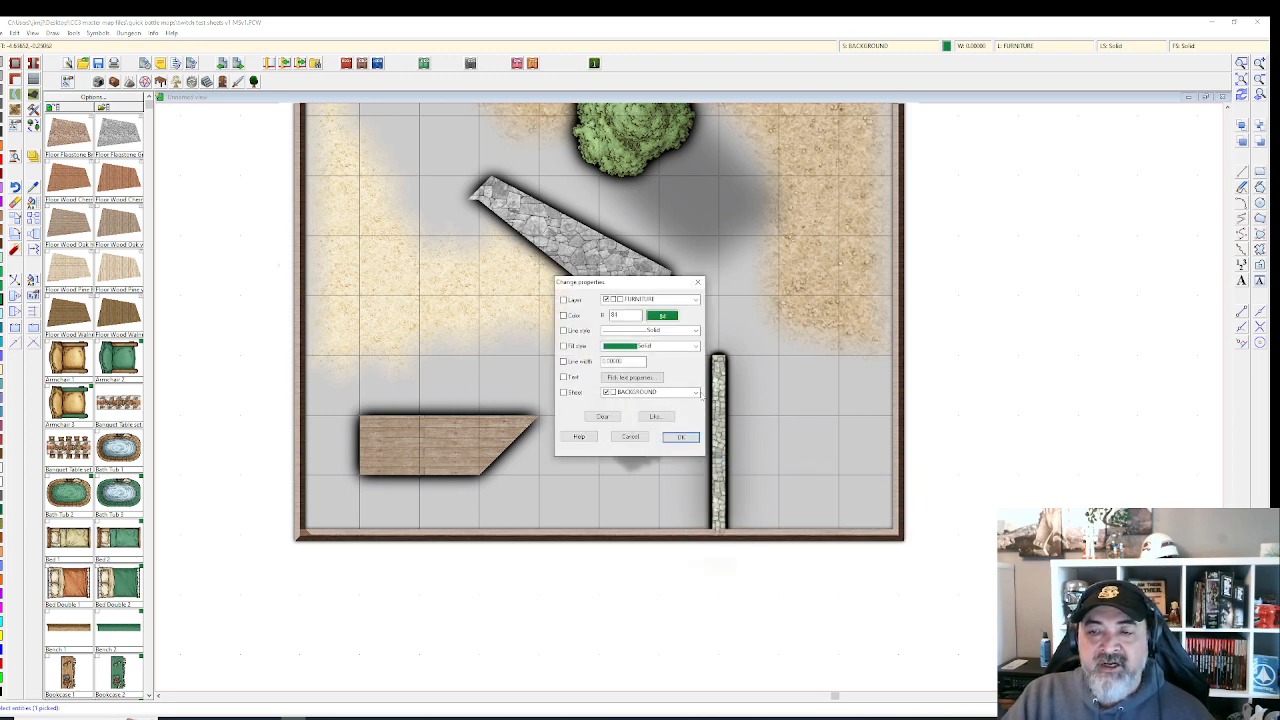
{"action": "left_click", "coordinate": [696, 392]}
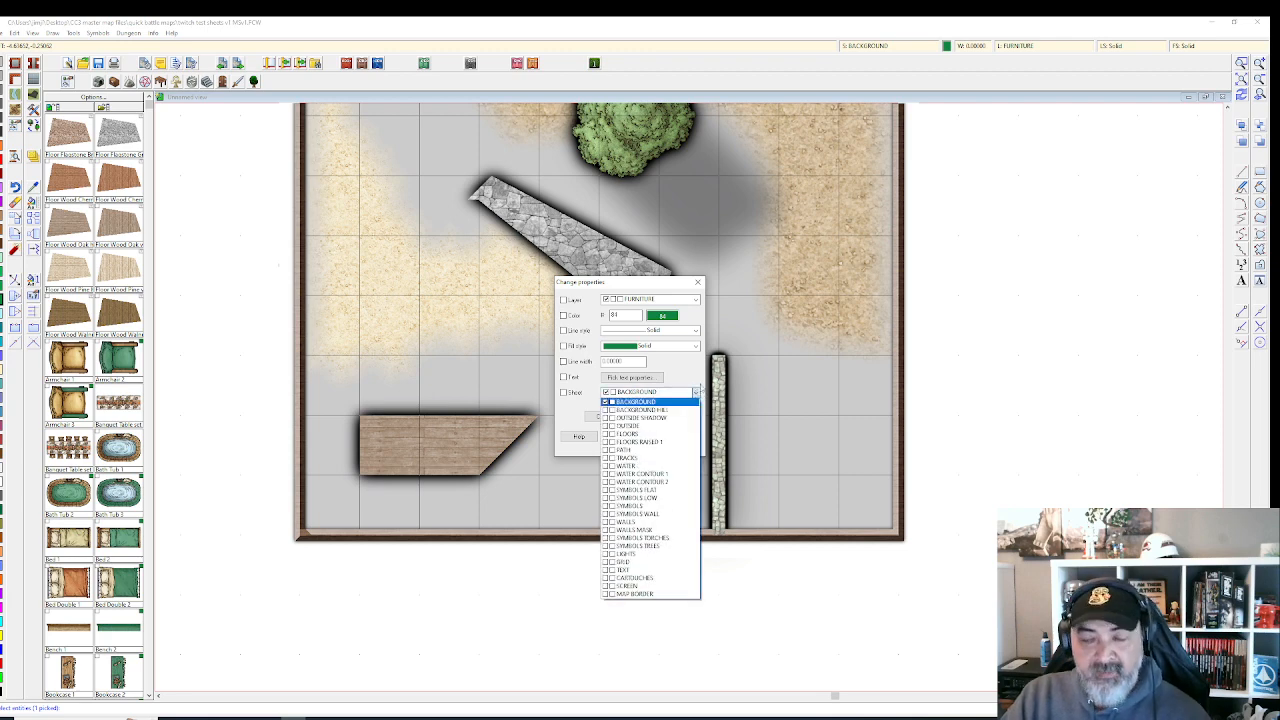
{"action": "left_click", "coordinate": [697, 393]}
{"action": "left_click", "coordinate": [614, 437]}
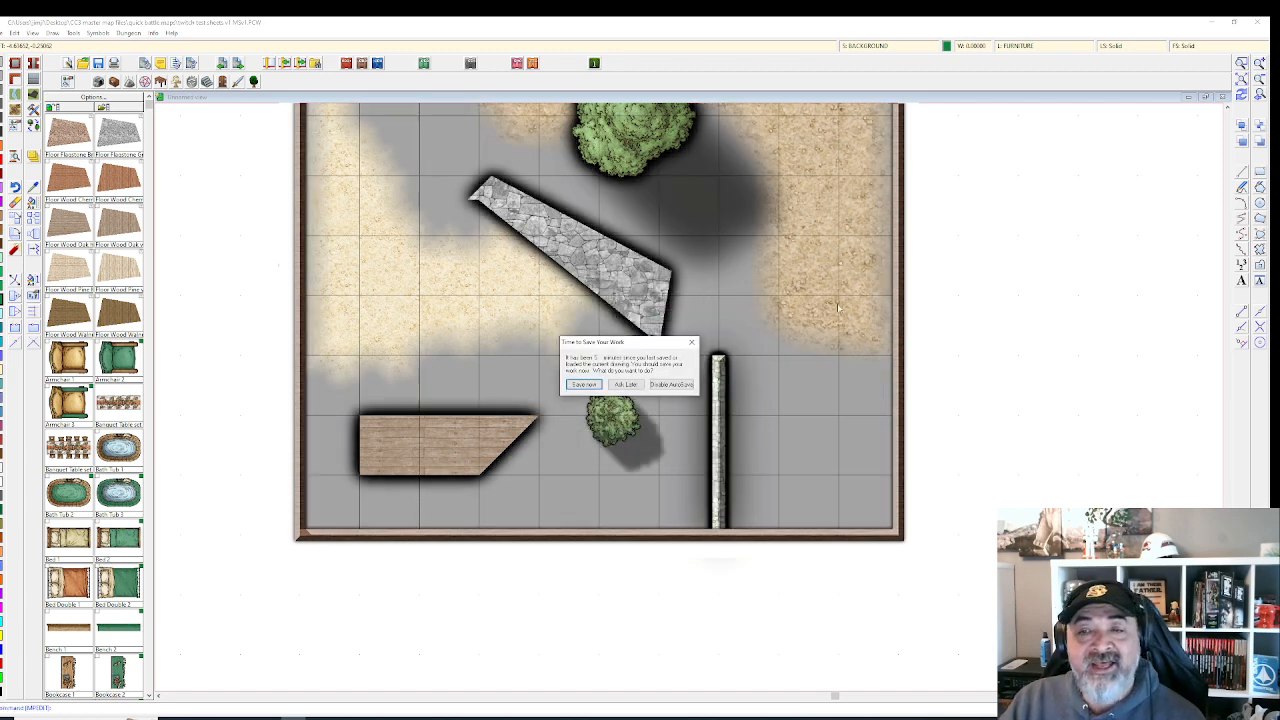
Save the drawing, and select the WALLS sheet in the sheet and effects settings.
{"action": "left_click", "coordinate": [584, 386]}
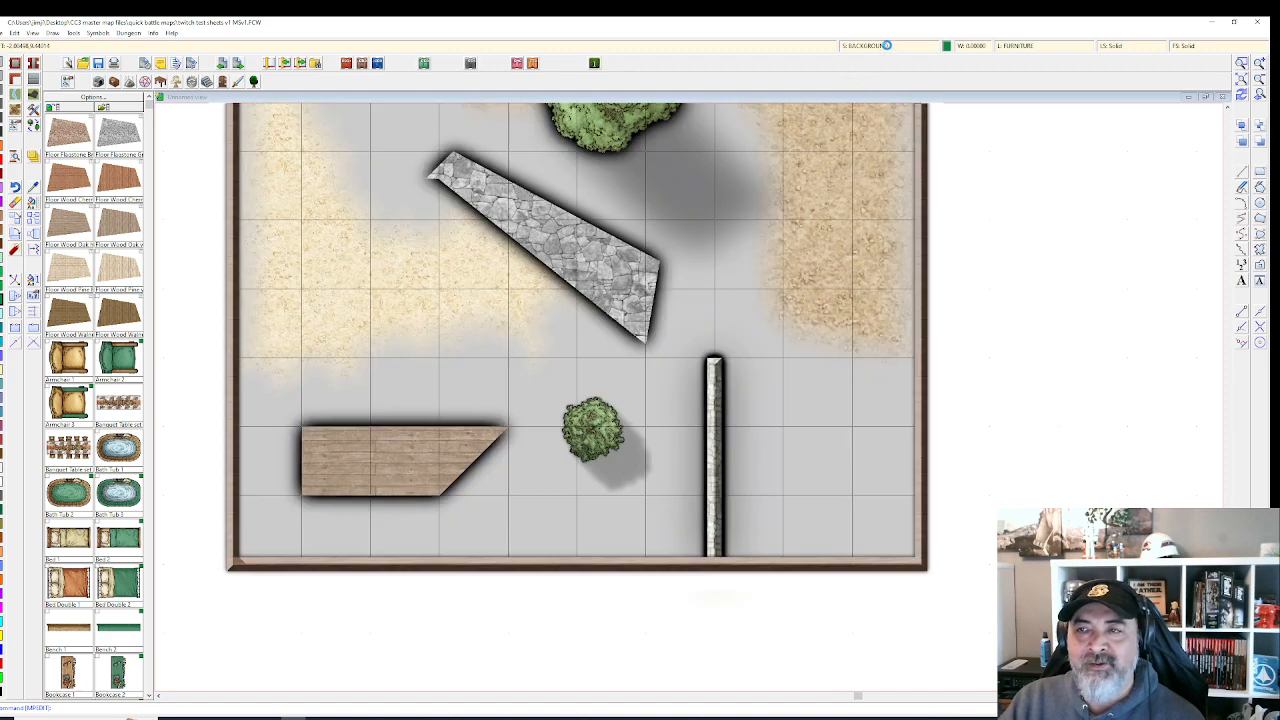
{"action": "left_click", "coordinate": [868, 46]}
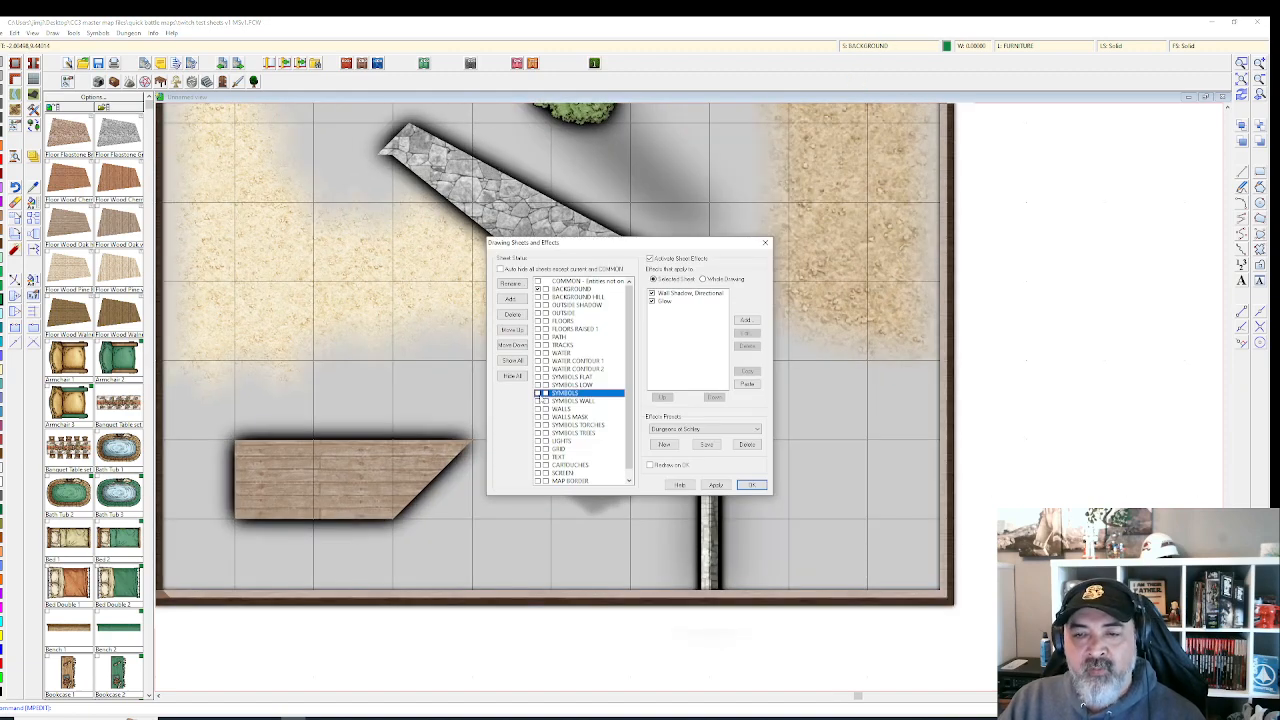
{"action": "left_click", "coordinate": [573, 409]}
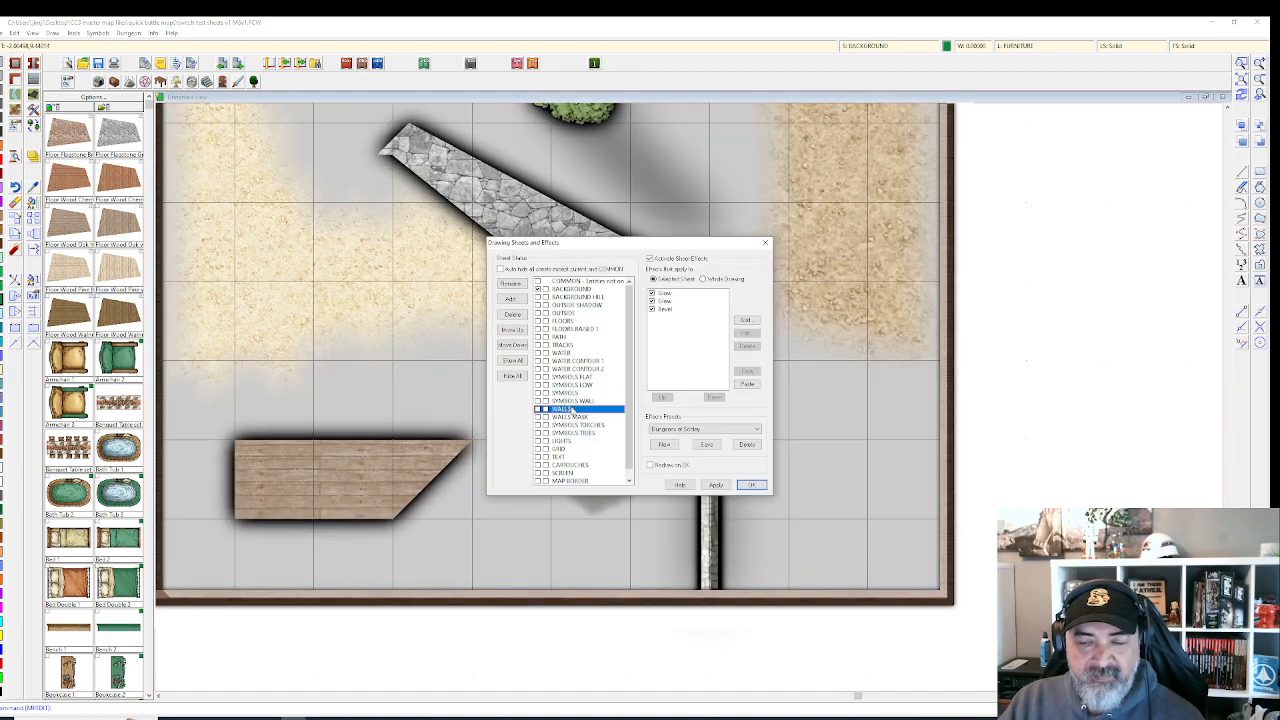
{"action": "left_click", "coordinate": [586, 402]}
{"action": "left_click", "coordinate": [573, 410]}
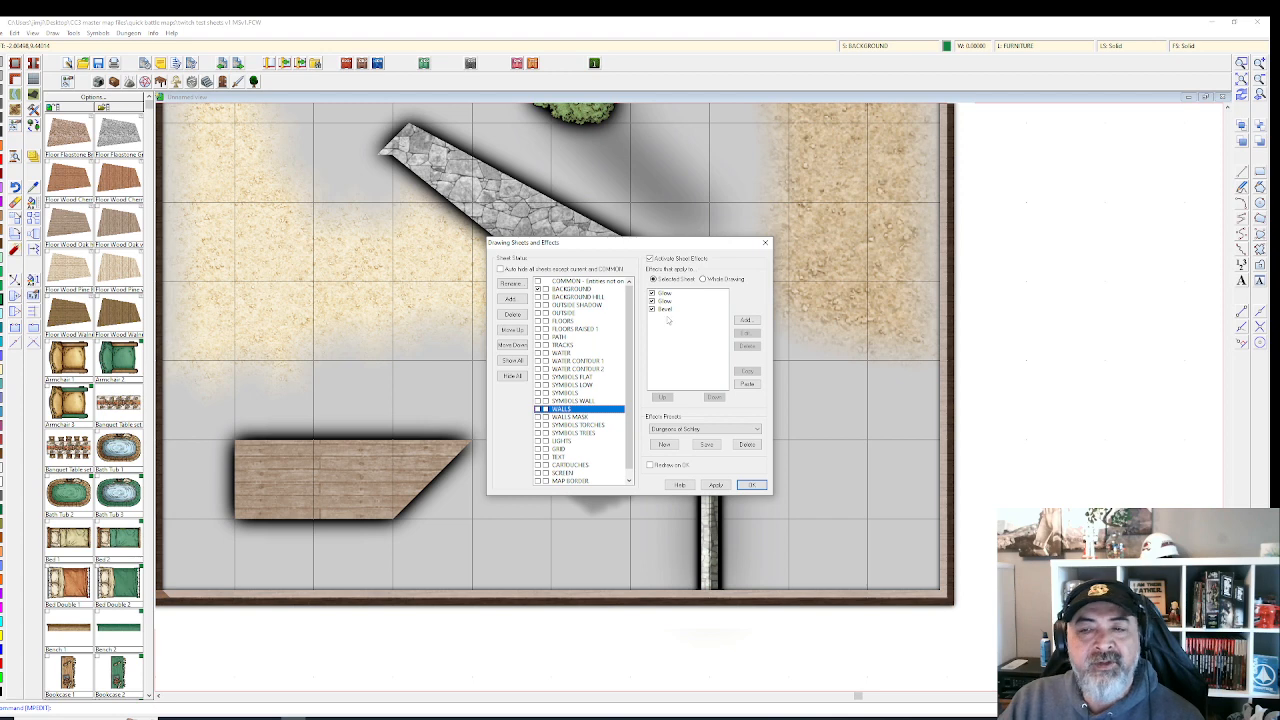
{"action": "left_click", "coordinate": [744, 321]}
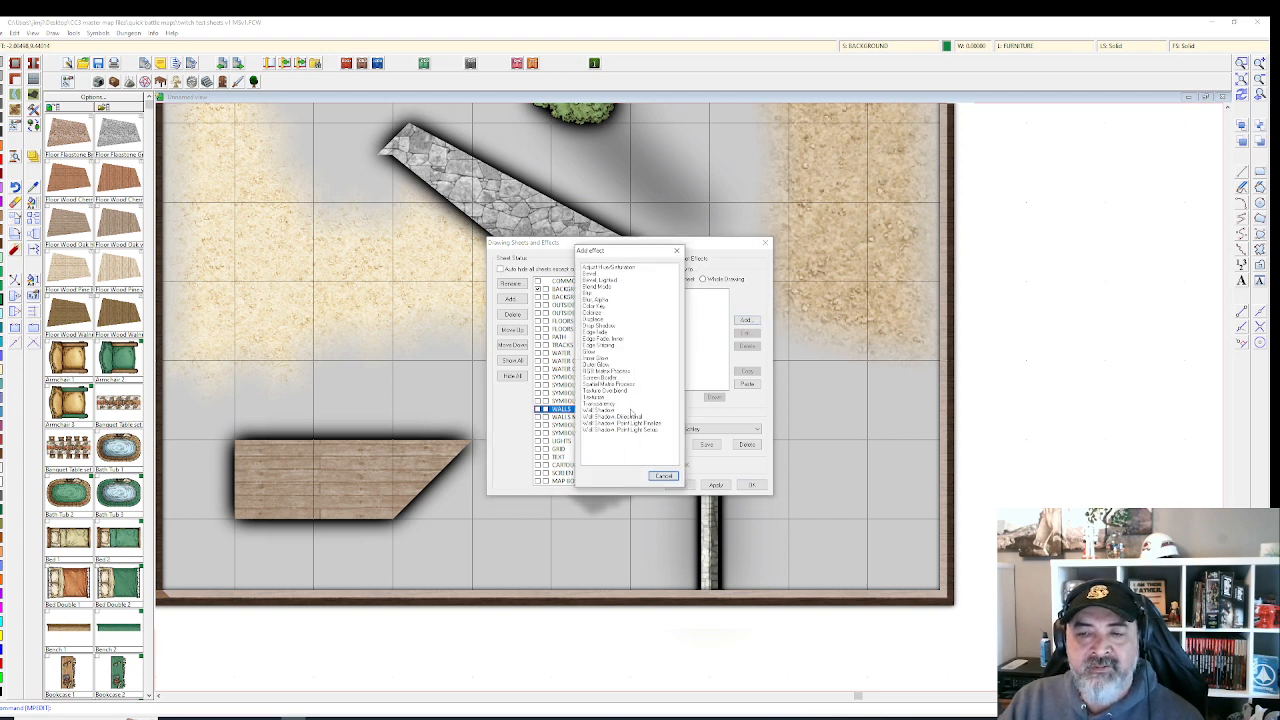
{"action": "double_click", "coordinate": [630, 411]}
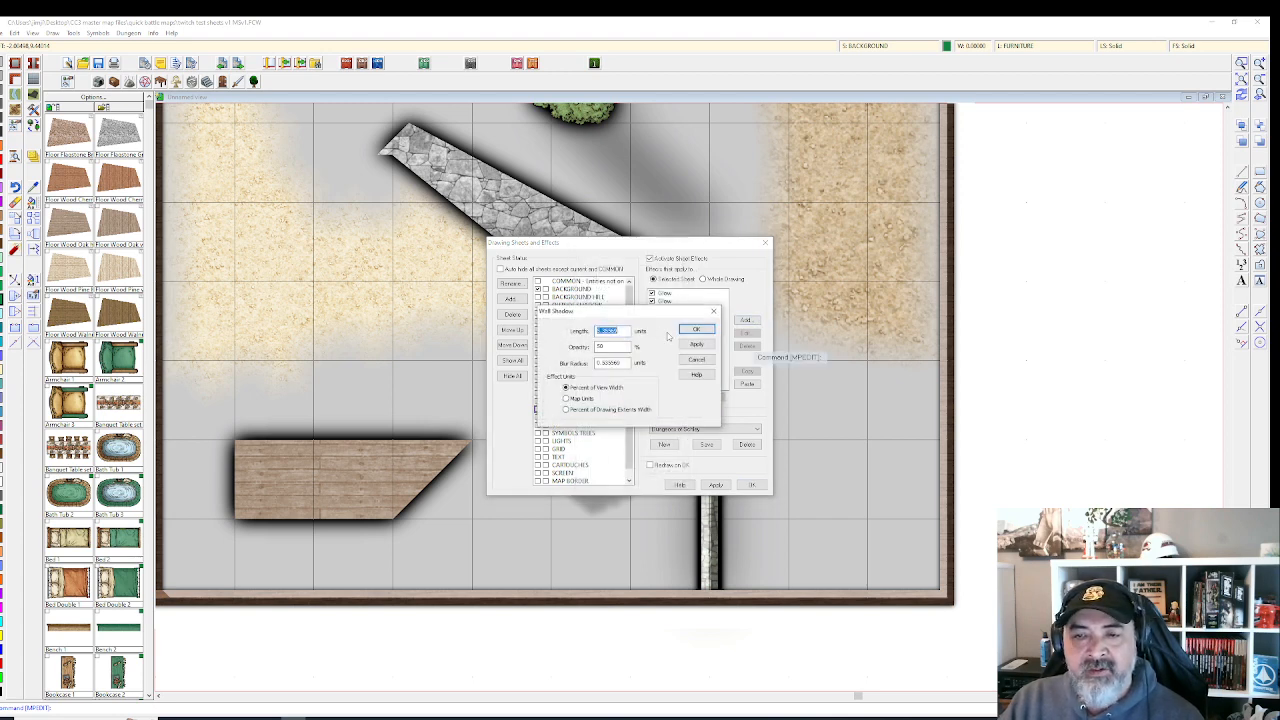
{"action": "type", "text": "3"}
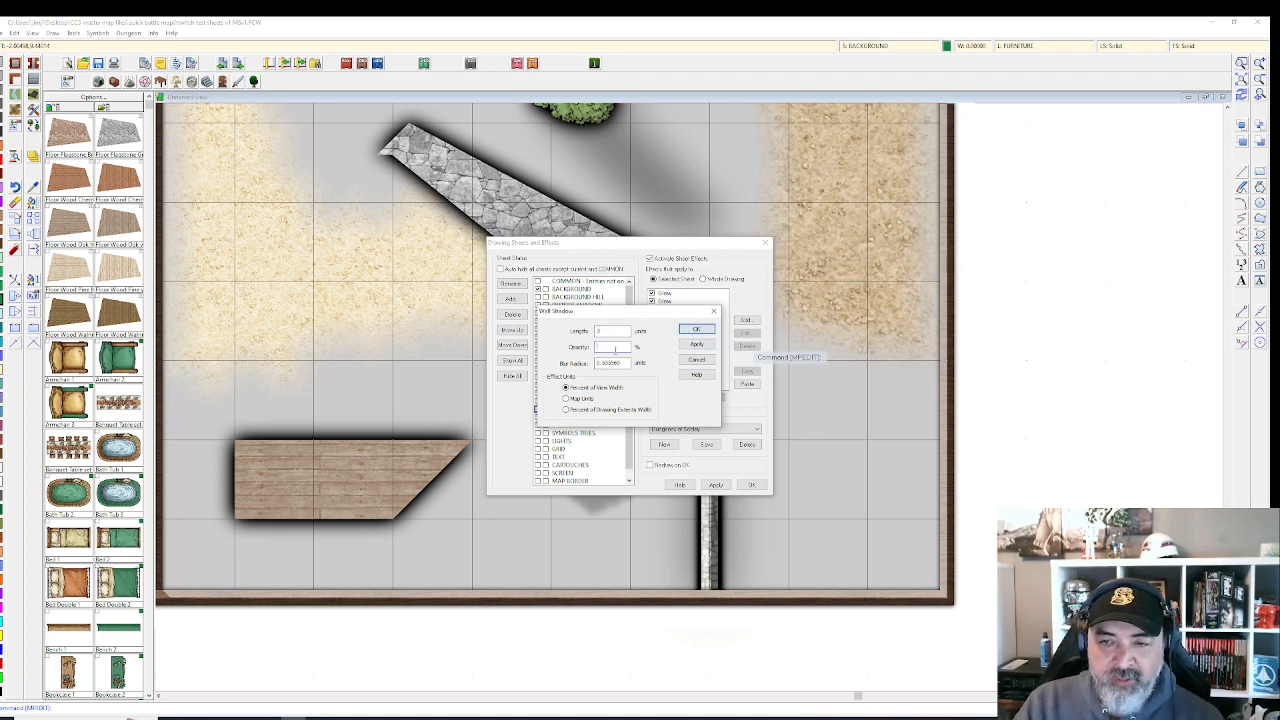
{"action": "left_click", "coordinate": [696, 359]}
Add a directional wall shadow to the WALLS sheet with 15% opacity and a length of 5 map units, and apply it.
{"action": "left_click", "coordinate": [745, 320]}
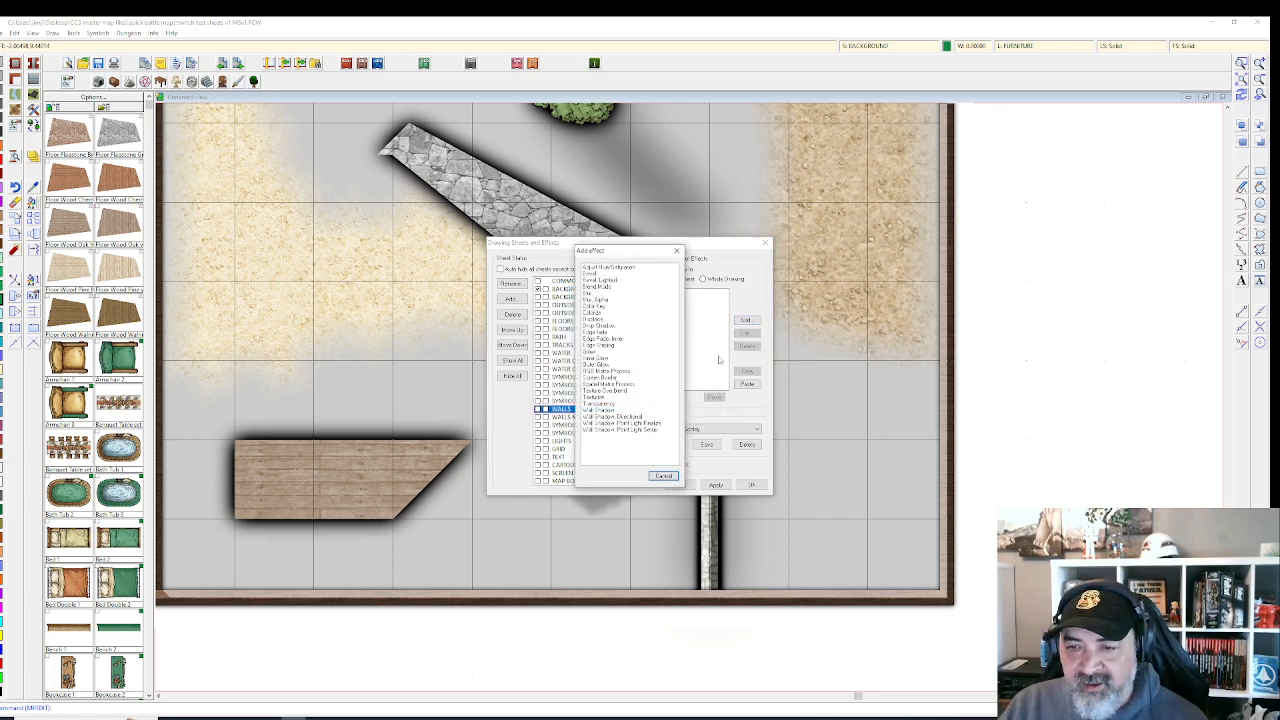
{"action": "double_click", "coordinate": [611, 416]}
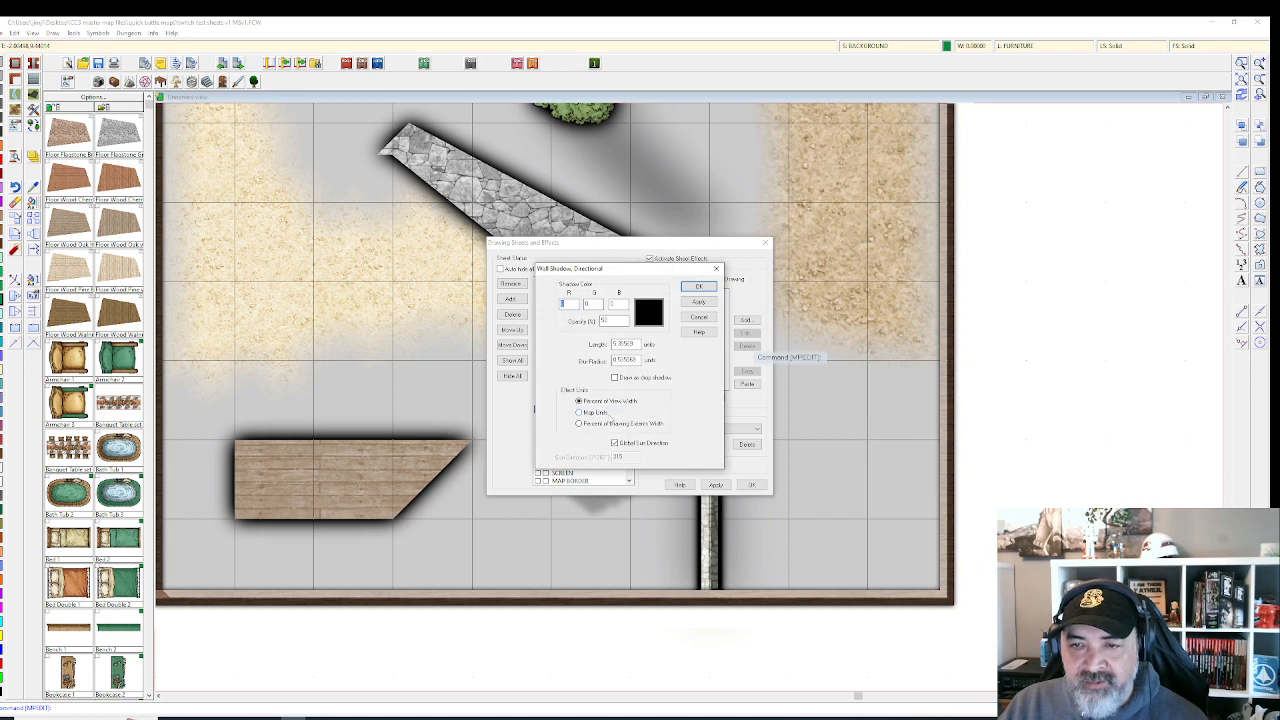
{"action": "double_click", "coordinate": [622, 320]}
{"action": "type", "text": "1"}
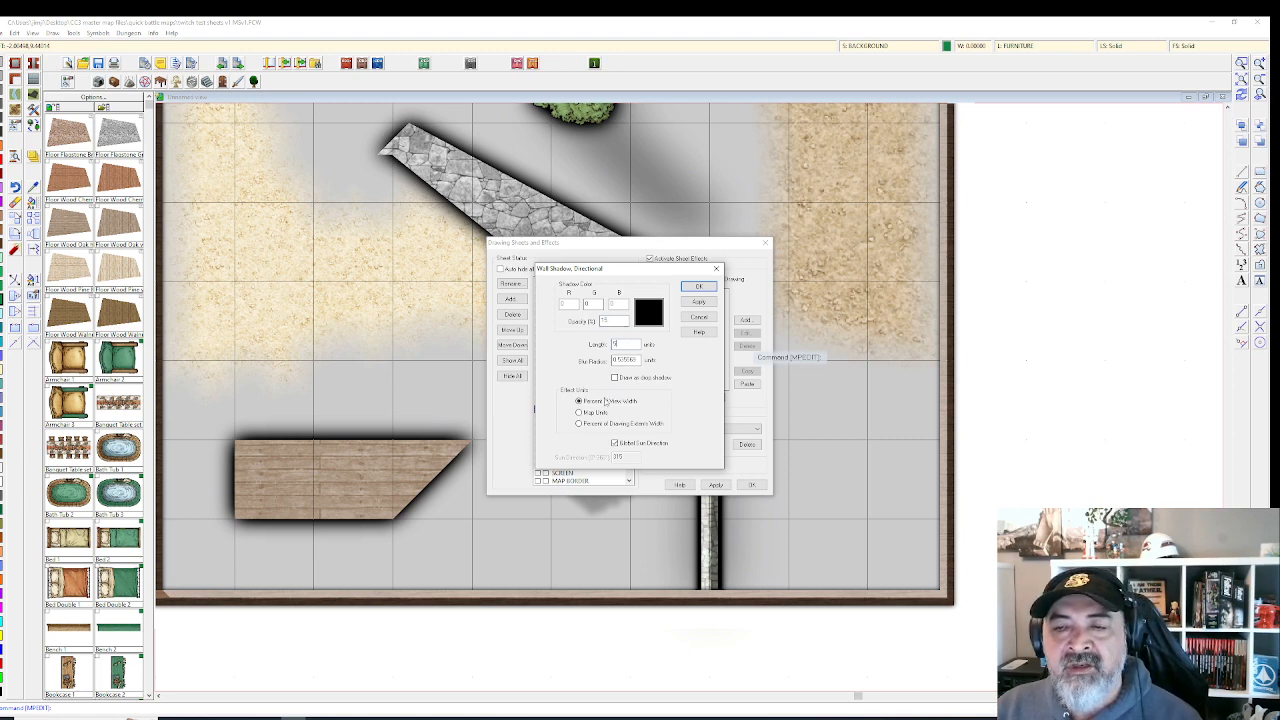
{"action": "left_click", "coordinate": [585, 413]}
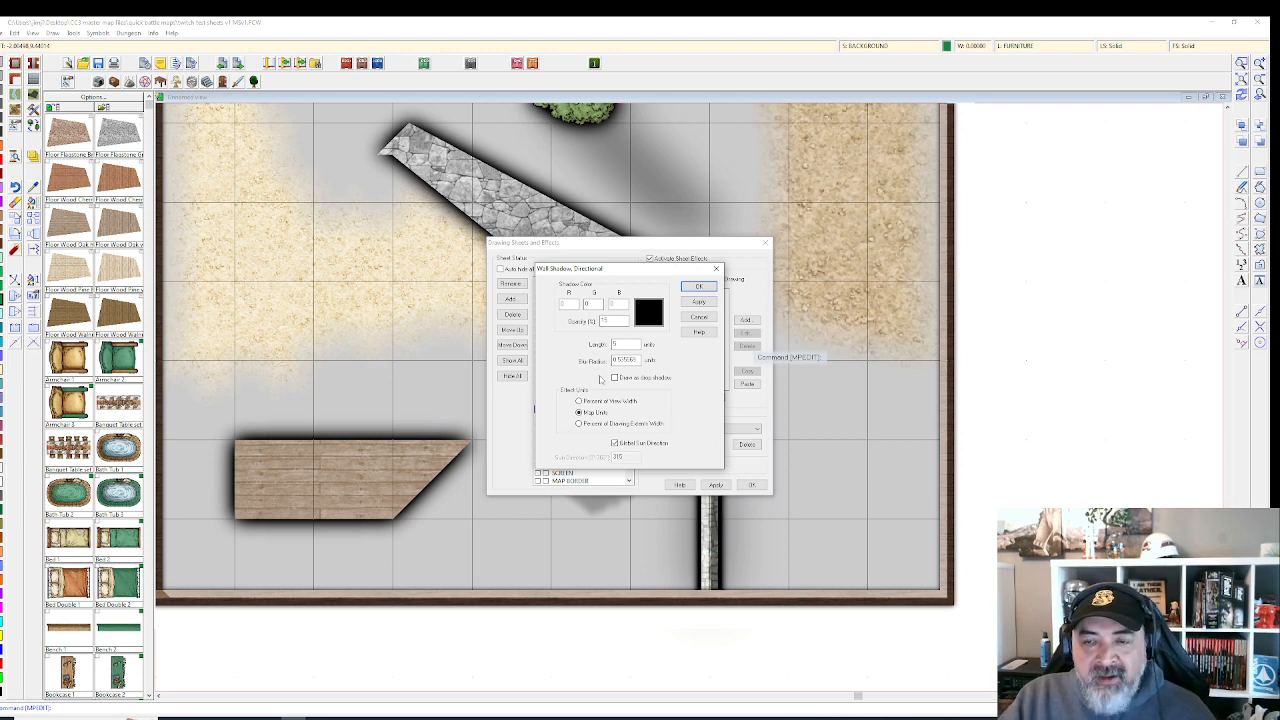
{"action": "left_click", "coordinate": [698, 303]}
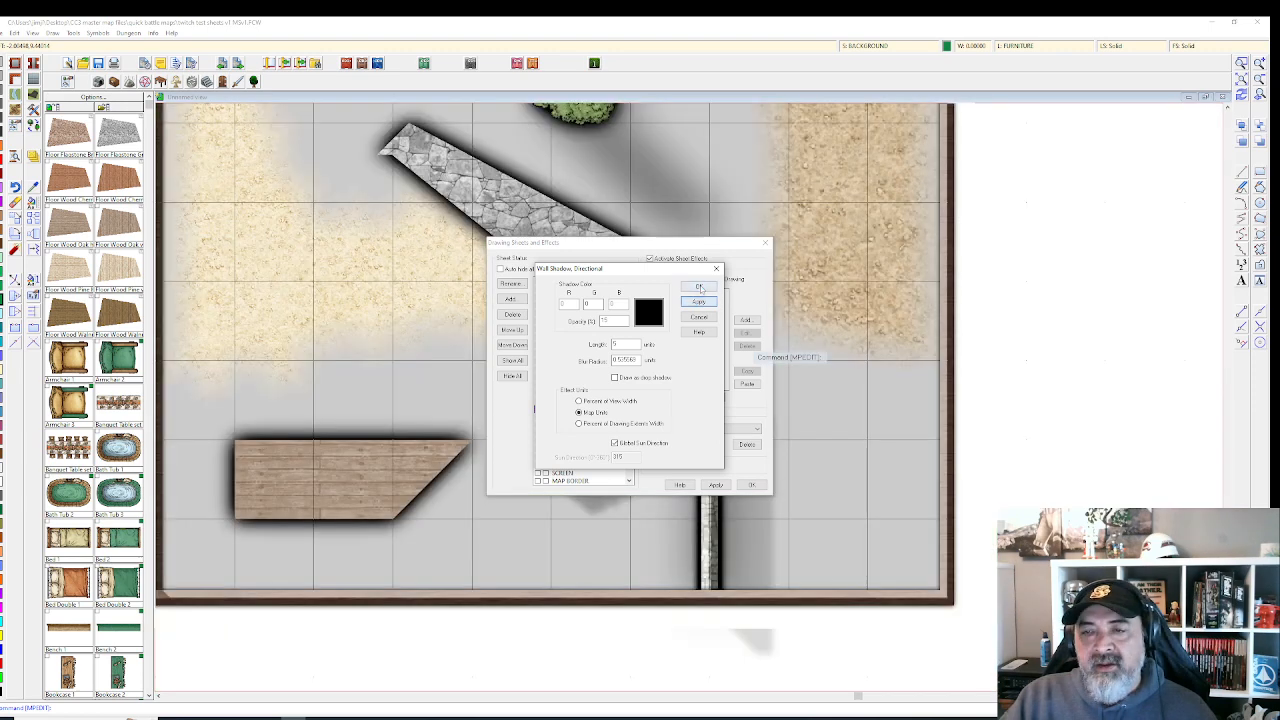
{"action": "left_click", "coordinate": [699, 287]}
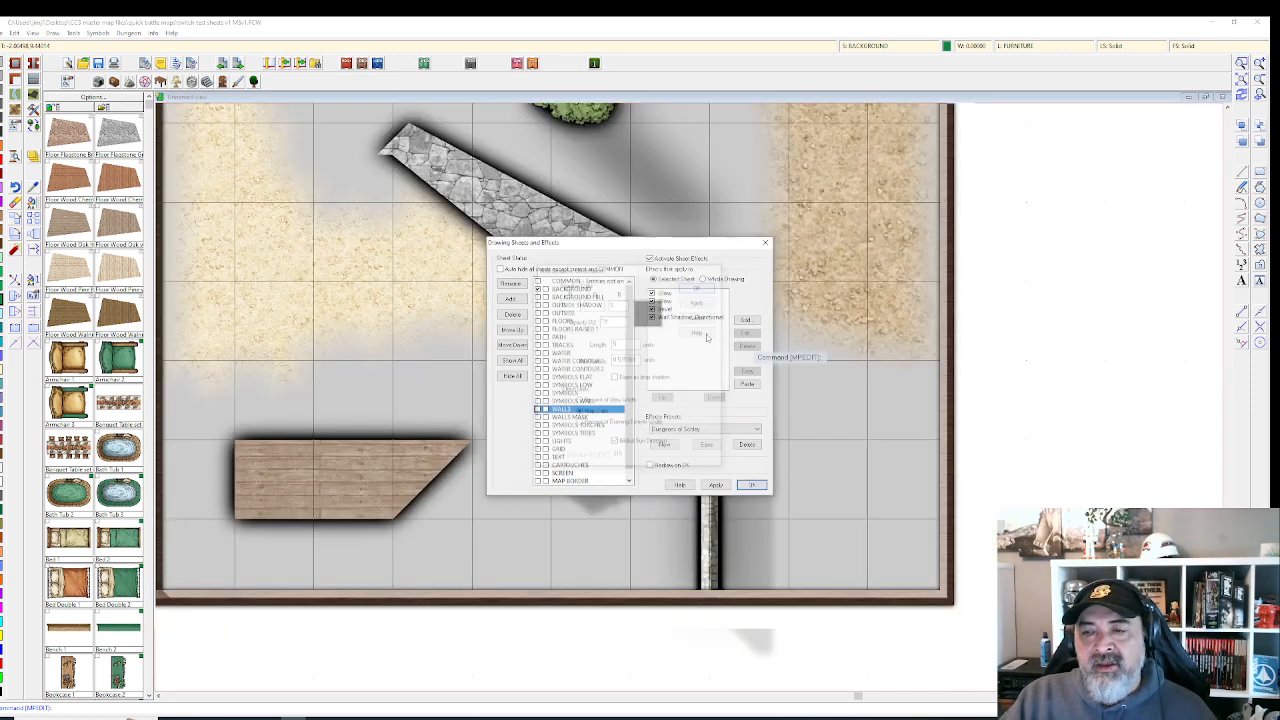
{"action": "left_click", "coordinate": [751, 484]}
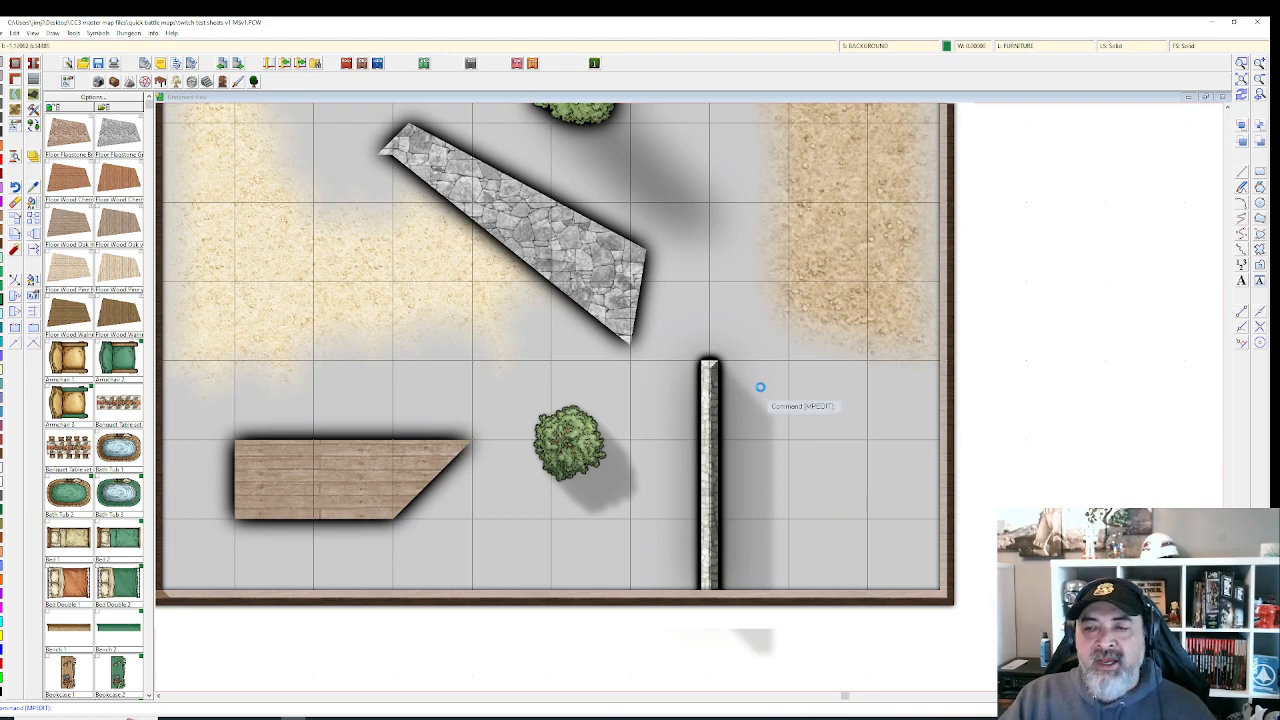
Deactivate sheet effects for the drawing and apply the change.
{"action": "scroll", "coordinate": [755, 228], "scroll_direction": "down", "scroll_amount": 1}
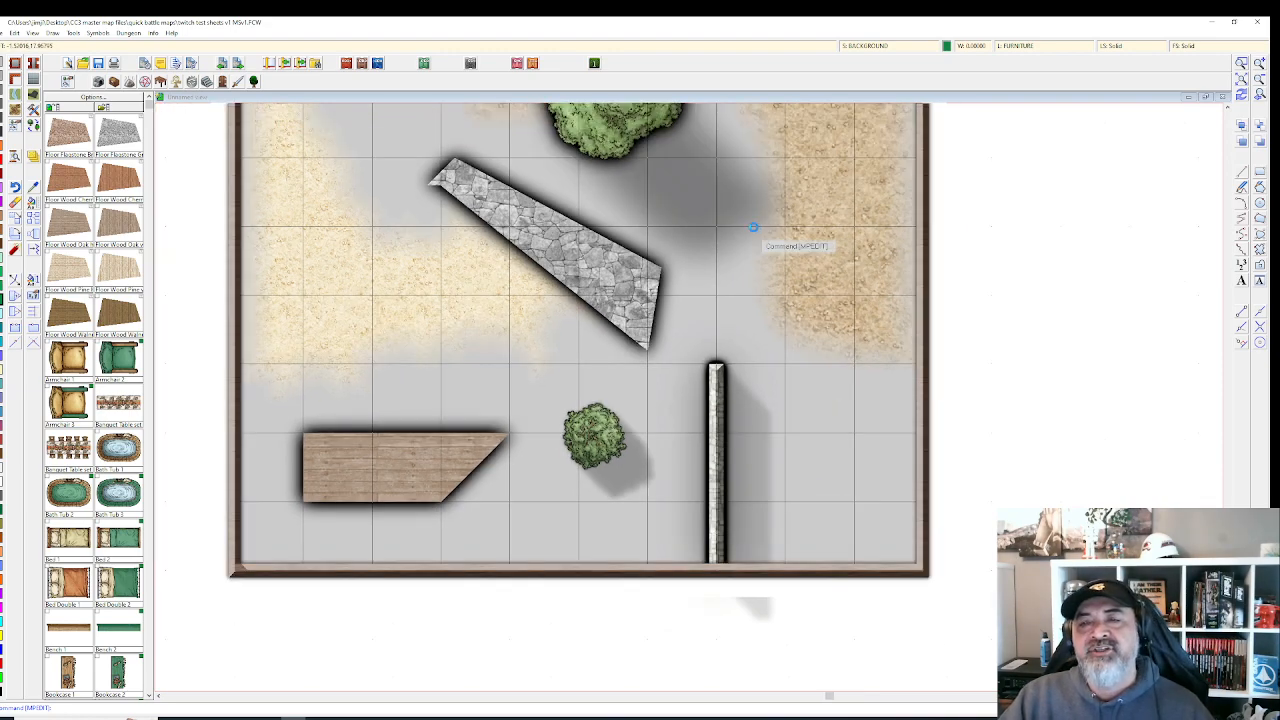
{"action": "scroll", "coordinate": [789, 288], "scroll_direction": "down", "scroll_amount": 1}
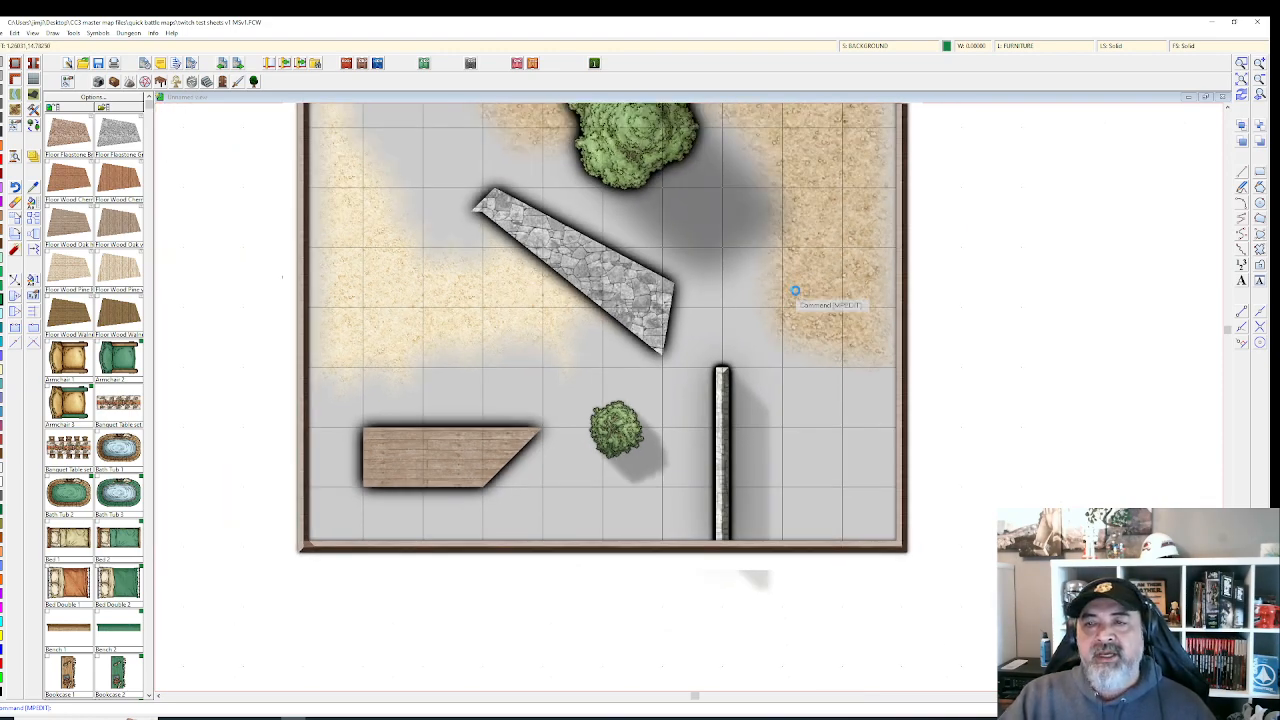
{"action": "scroll", "coordinate": [767, 270], "scroll_direction": "up", "scroll_amount": 1}
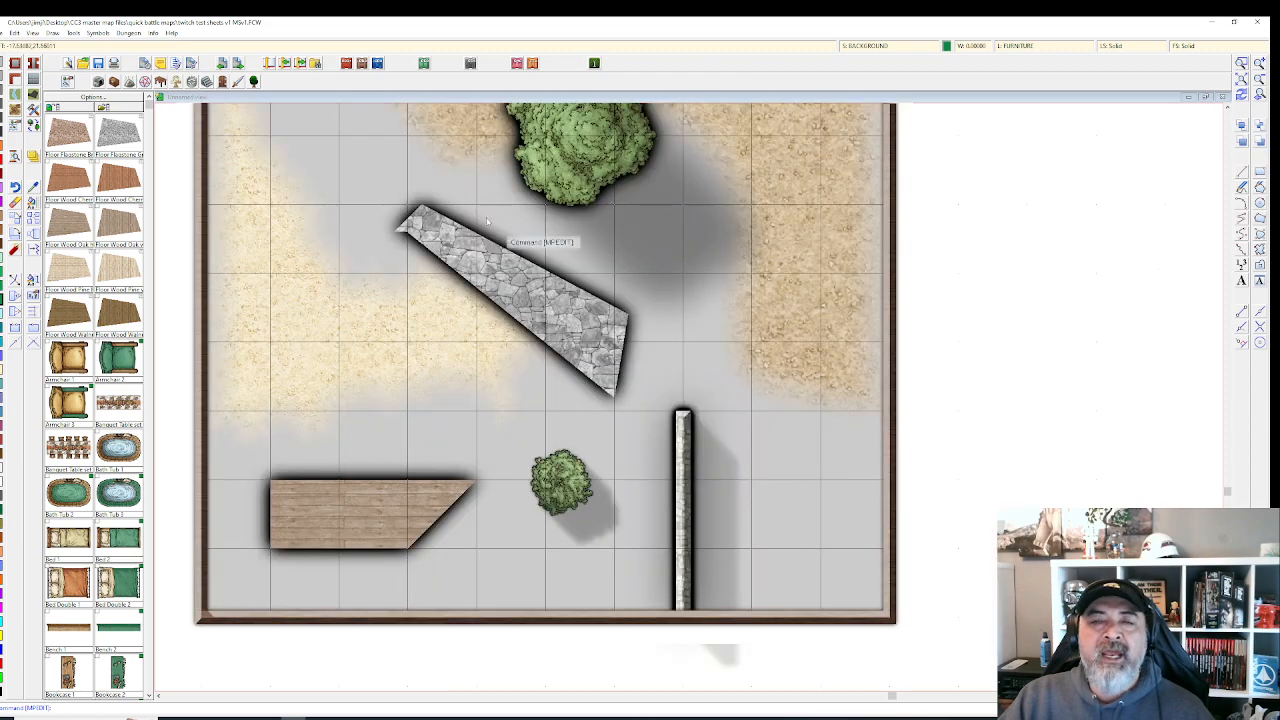
{"action": "left_click", "coordinate": [860, 48]}
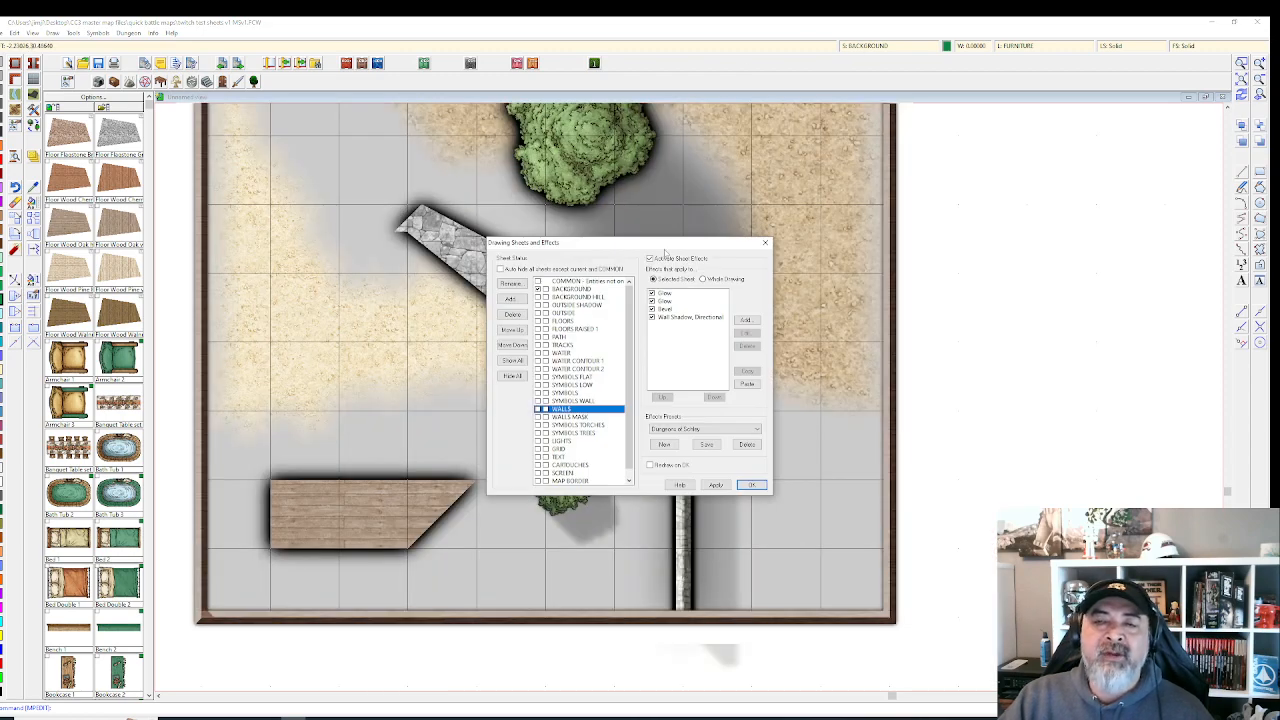
{"action": "left_click", "coordinate": [650, 260]}
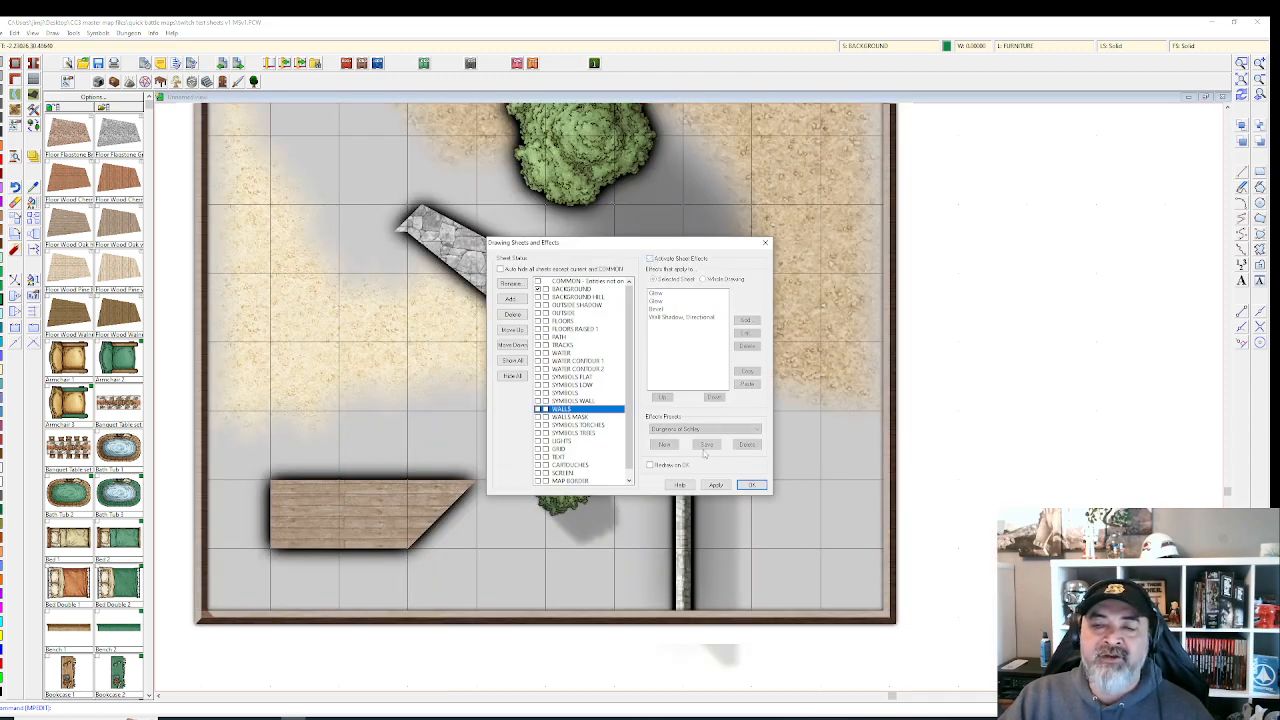
{"action": "left_click", "coordinate": [717, 486]}
{"action": "left_click", "coordinate": [752, 485]}
{"action": "scroll", "coordinate": [680, 310], "scroll_direction": "up", "scroll_amount": 3}
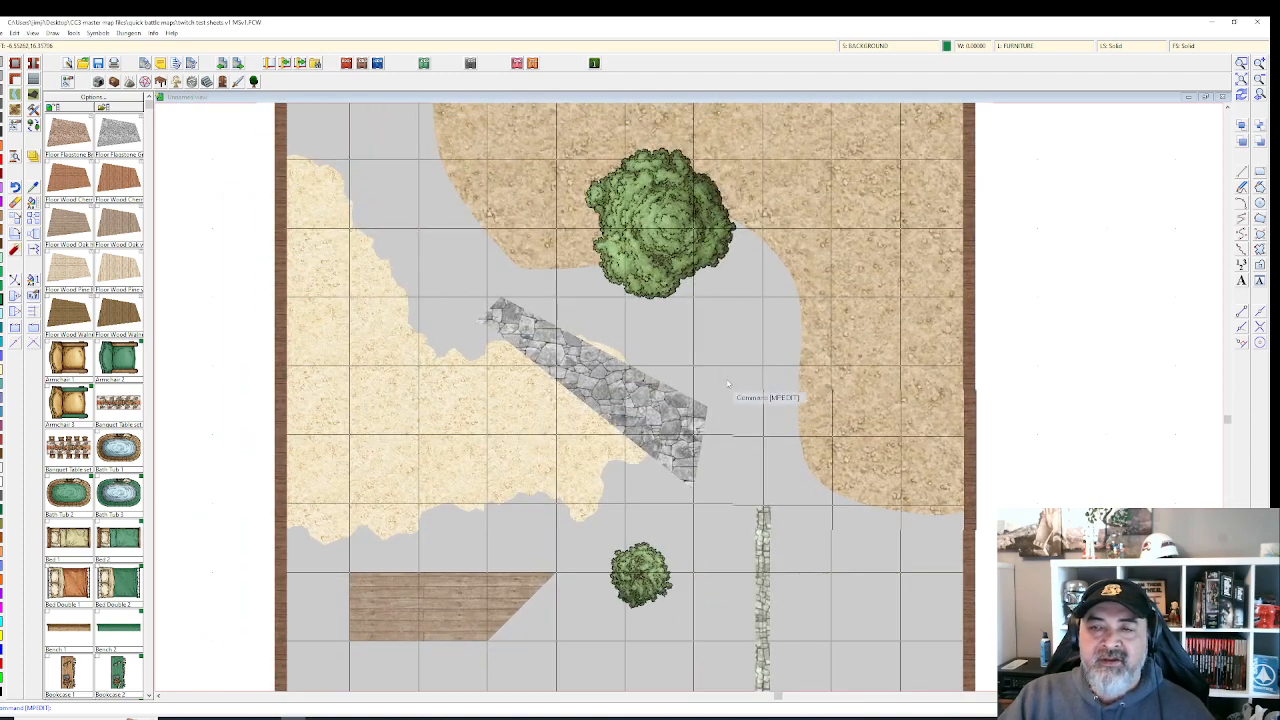
{"action": "scroll", "coordinate": [688, 318], "scroll_direction": "up", "scroll_amount": 3}
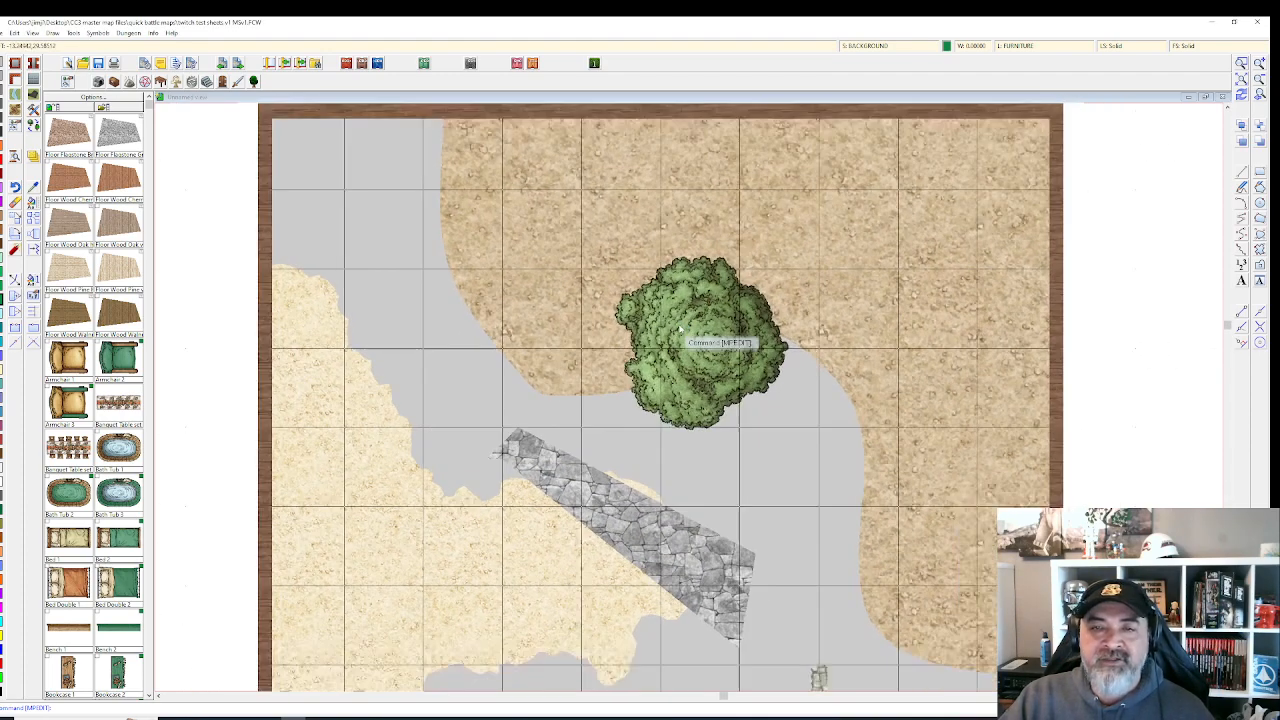
{"action": "left_click_drag", "start_coordinate": [692, 327], "coordinate": [681, 306]}
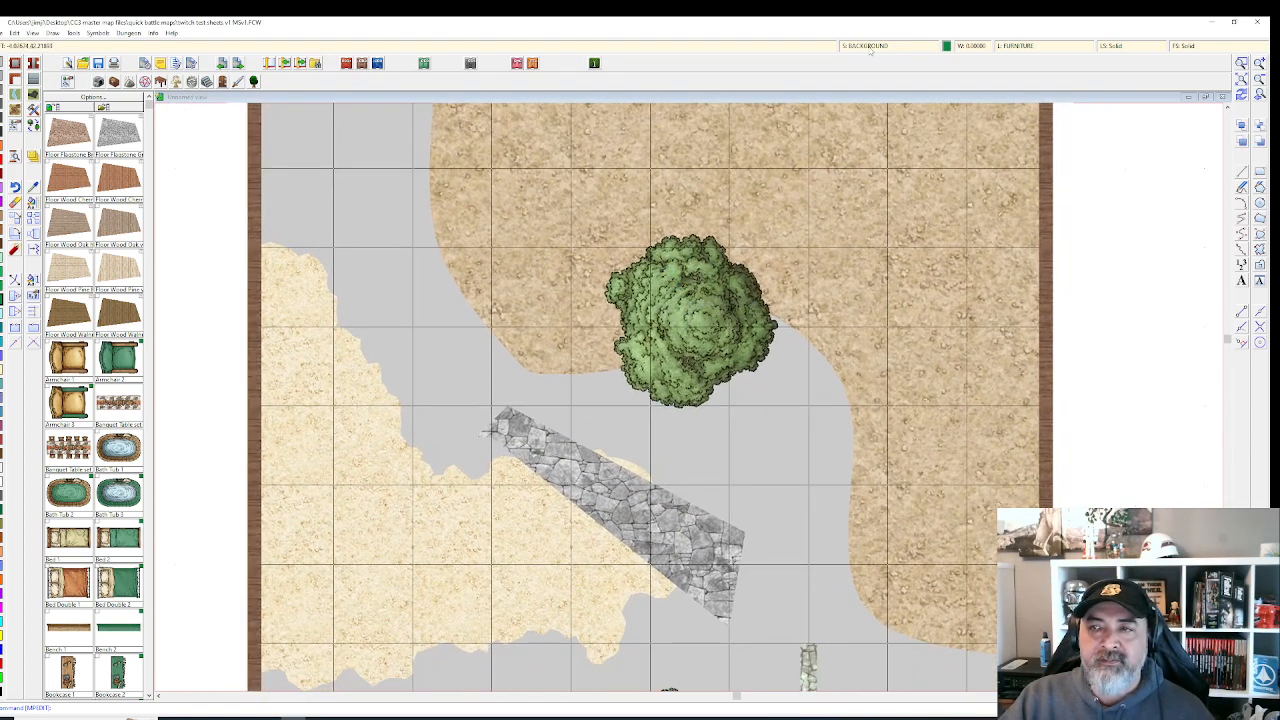
{"action": "left_click", "coordinate": [868, 46]}
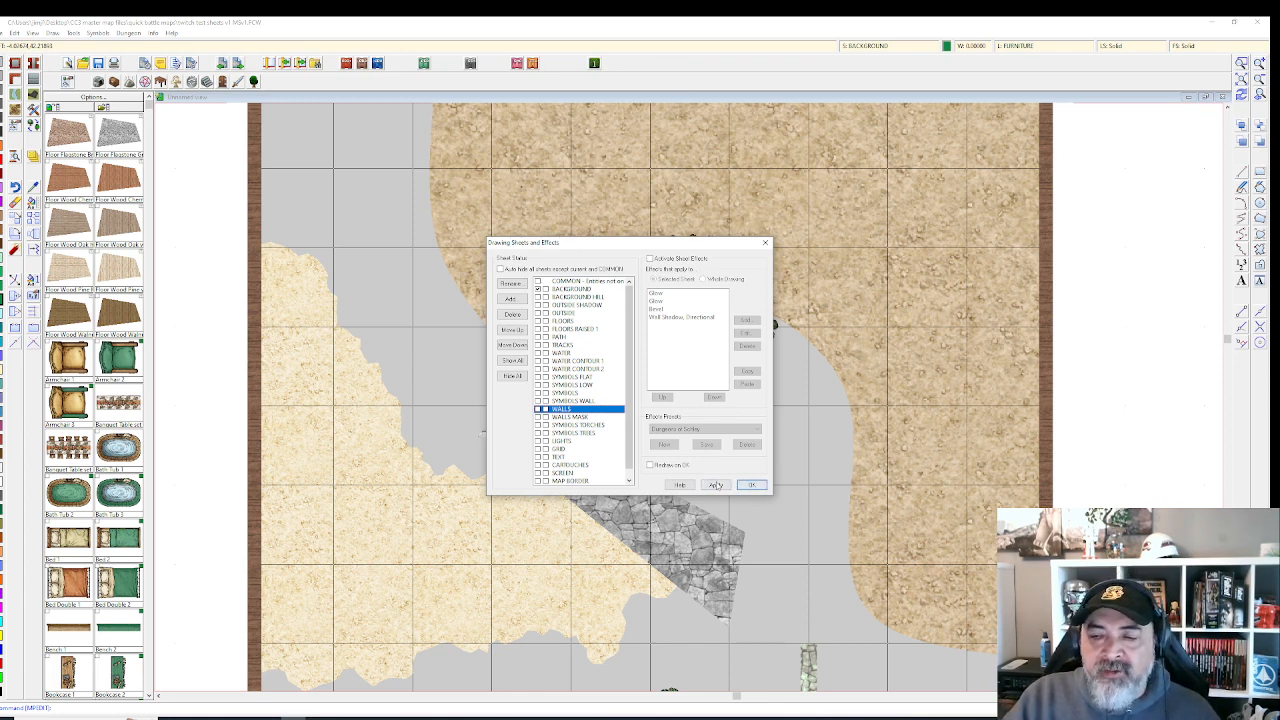
{"action": "left_click", "coordinate": [765, 242]}
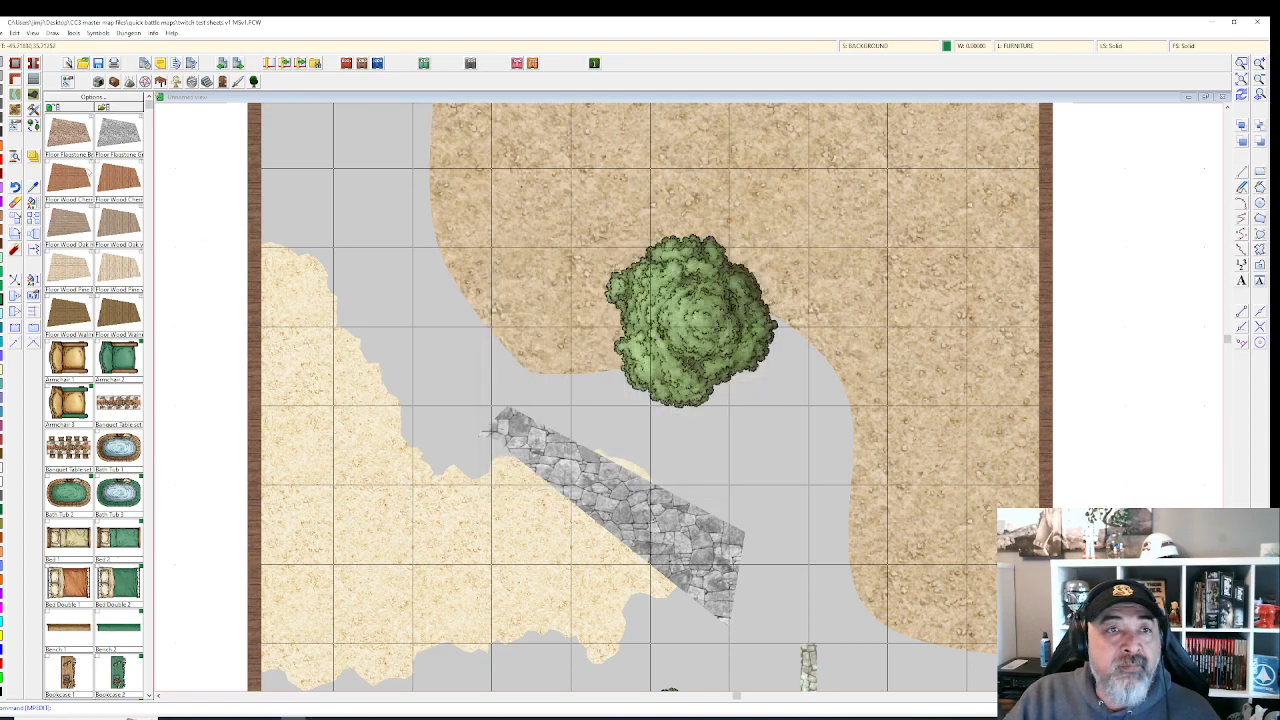
{"action": "right_click", "coordinate": [33, 95]}
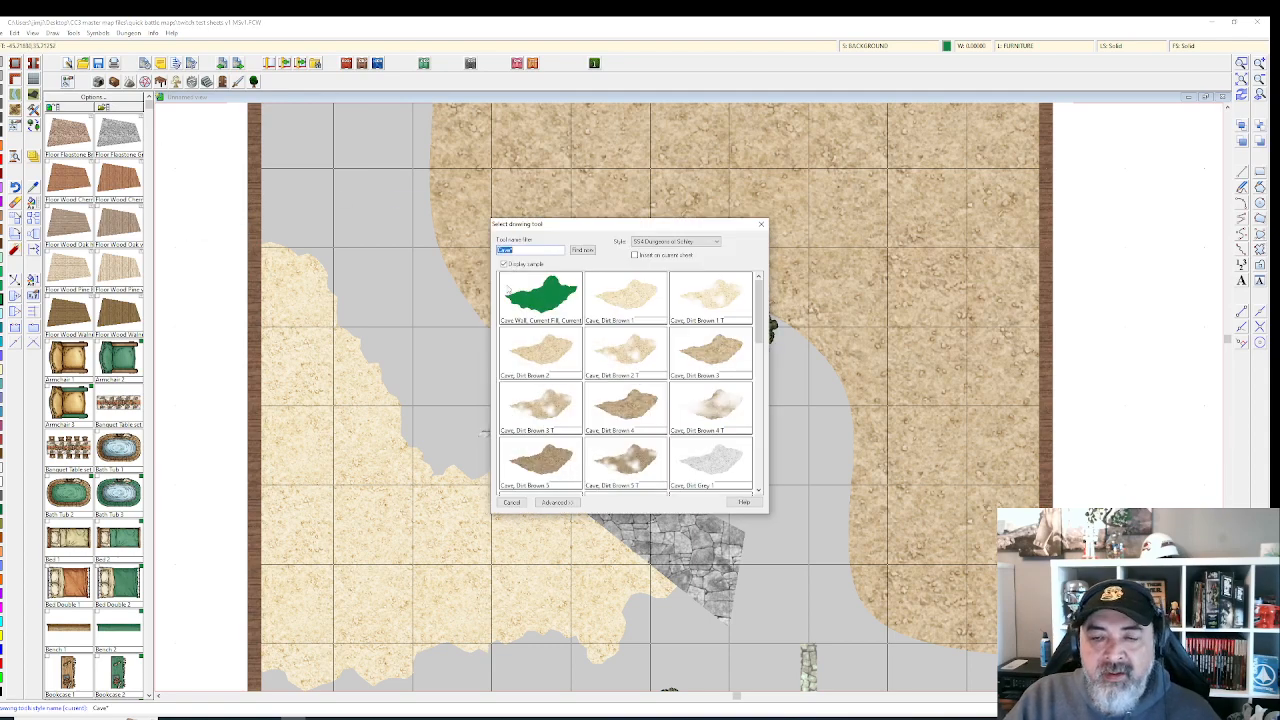
{"action": "left_click", "coordinate": [508, 288]}
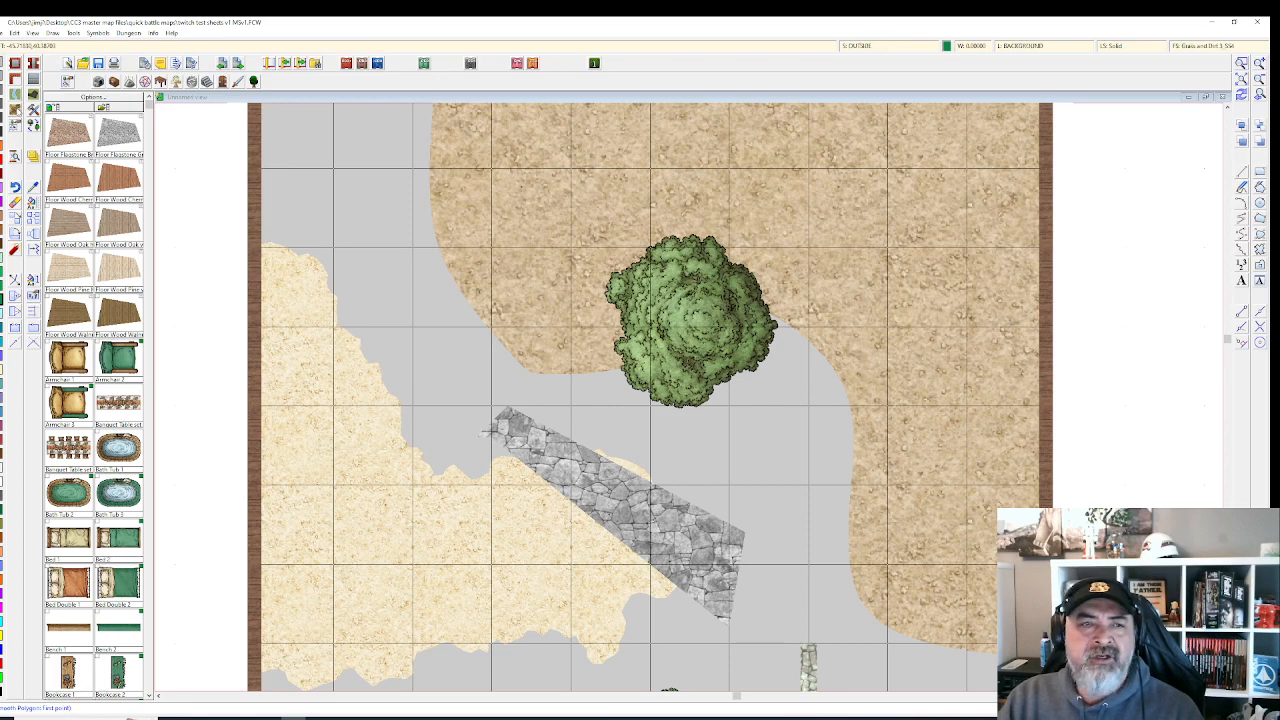
Draw a large, curved Dirt Brown 5 terrain patch over the sand, between the large tree and the stone floor strip.
{"action": "right_click", "coordinate": [16, 110]}
{"action": "scroll", "coordinate": [671, 318], "scroll_direction": "down", "scroll_amount": 1}
{"action": "scroll", "coordinate": [672, 330], "scroll_direction": "down", "scroll_amount": 2}
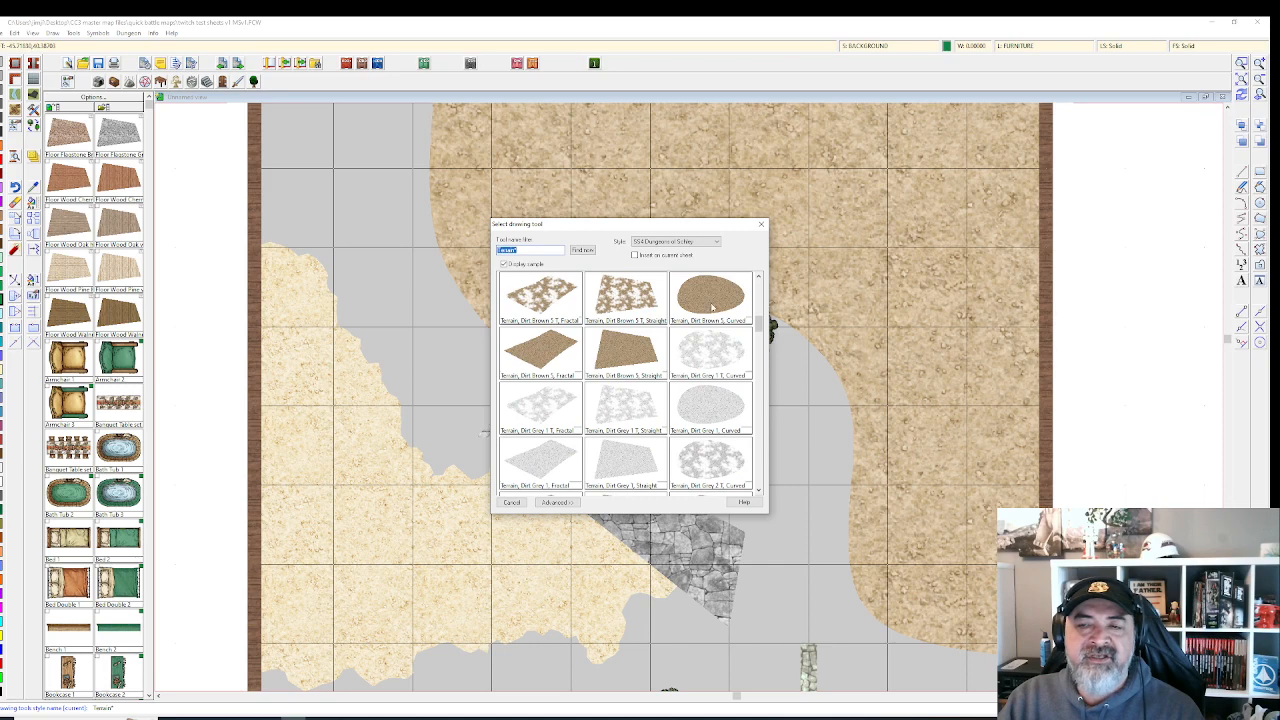
{"action": "left_click", "coordinate": [712, 307]}
{"action": "left_click", "coordinate": [492, 169]}
{"action": "left_click", "coordinate": [341, 334]}
{"action": "left_click", "coordinate": [319, 419]}
{"action": "left_click", "coordinate": [348, 531]}
{"action": "left_click", "coordinate": [445, 578]}
{"action": "left_click", "coordinate": [485, 502]}
{"action": "left_click", "coordinate": [586, 406]}
{"action": "left_click", "coordinate": [753, 272]}
{"action": "left_click", "coordinate": [520, 156]}
{"action": "right_click", "coordinate": [488, 167]}
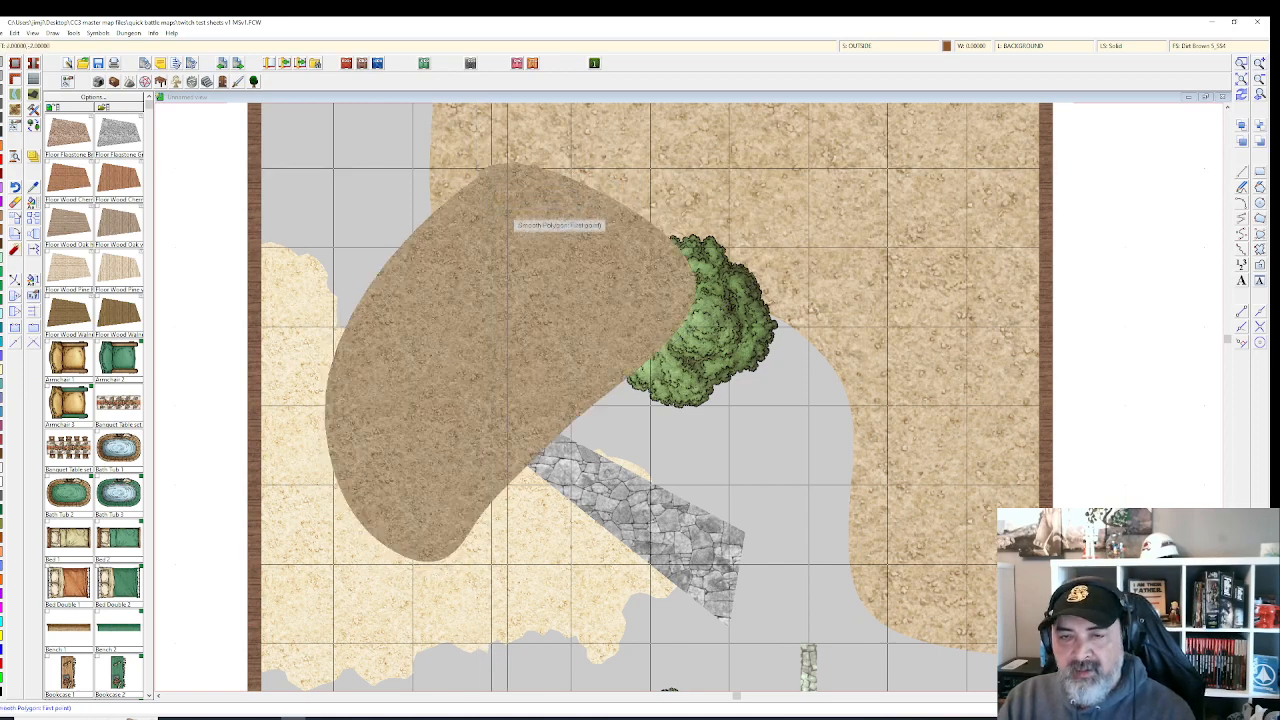
{"action": "scroll", "coordinate": [580, 262], "scroll_direction": "down", "scroll_amount": 1}
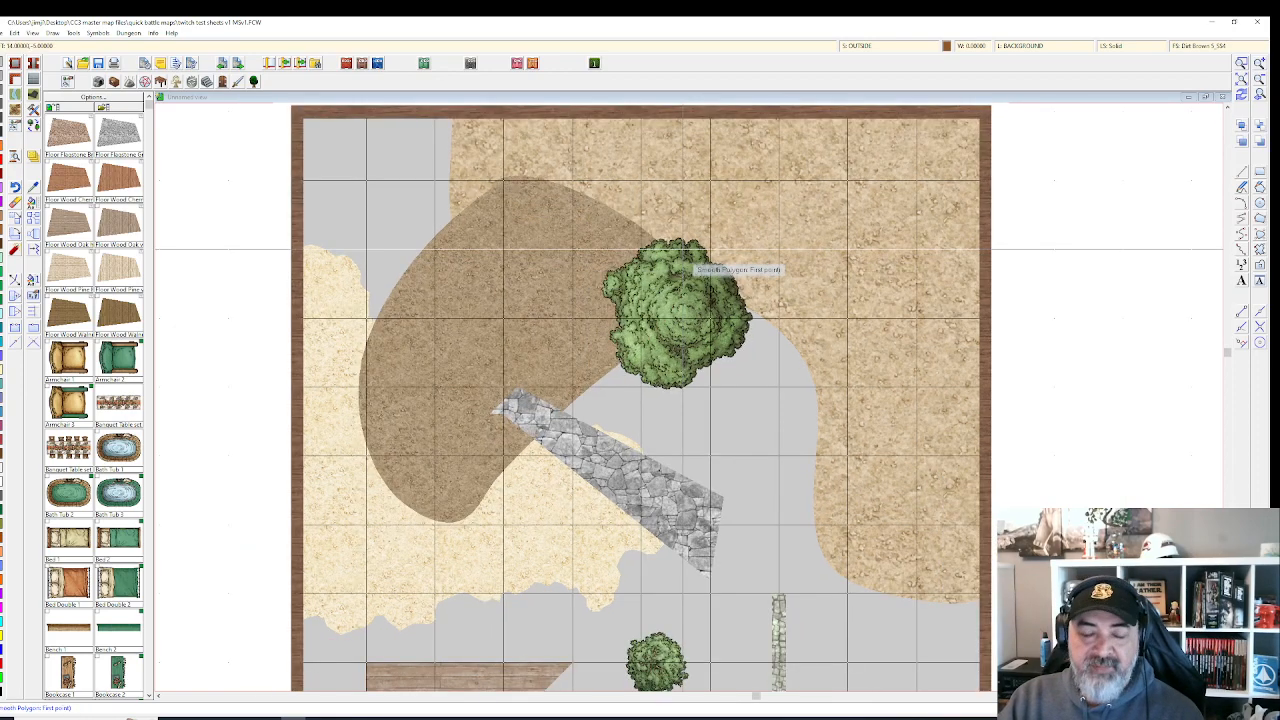
{"action": "right_click", "coordinate": [688, 252]}
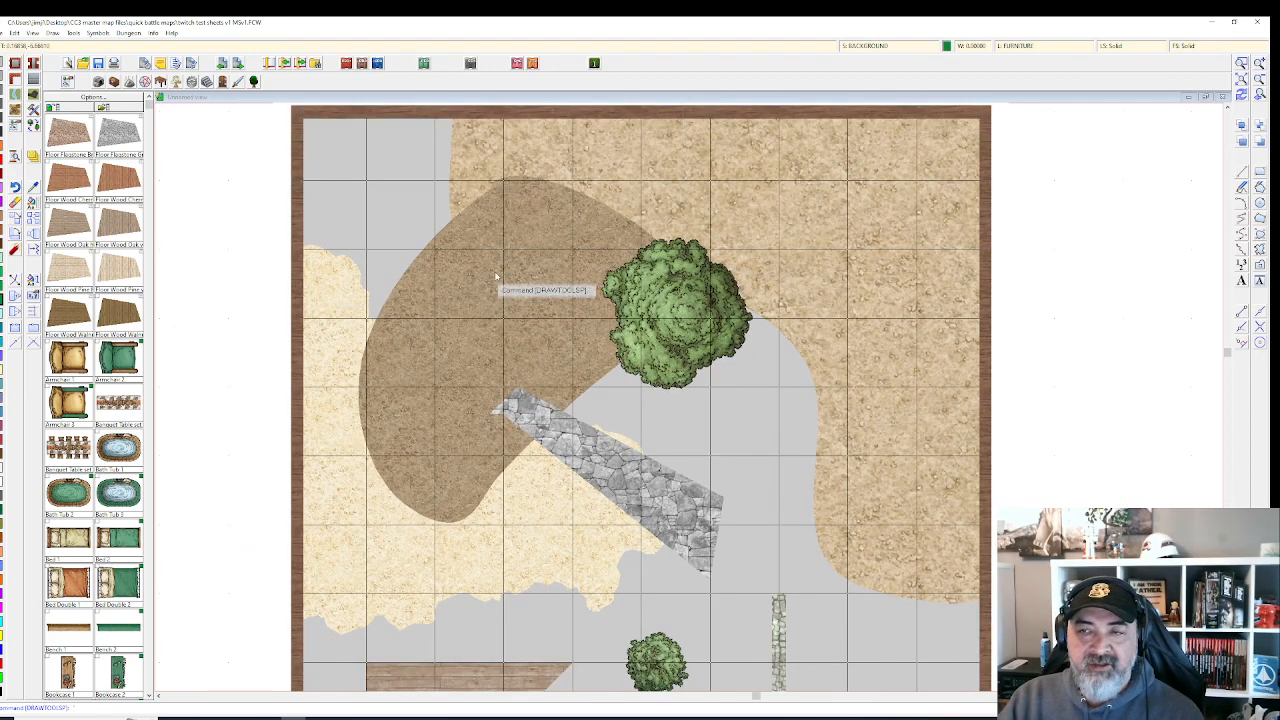
Reactivate sheet effects for the drawing and apply the change.
{"action": "left_click", "coordinate": [908, 47]}
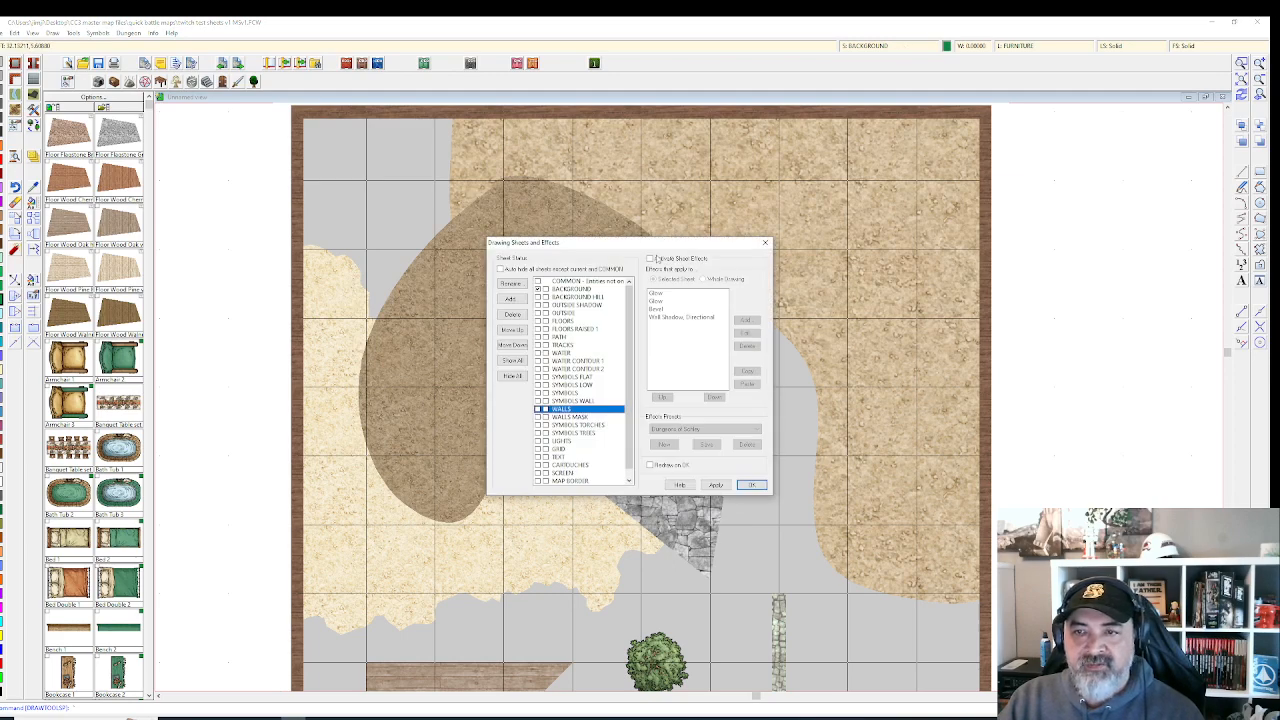
{"action": "left_click", "coordinate": [716, 485]}
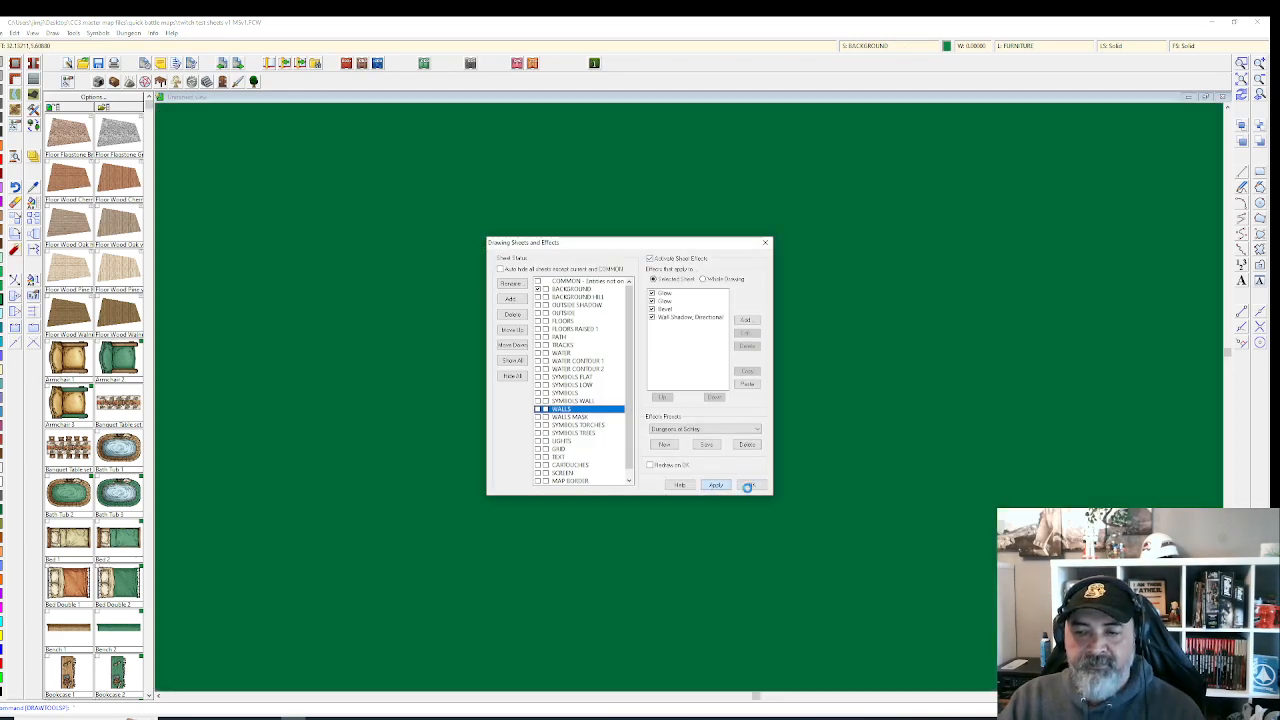
{"action": "left_click", "coordinate": [747, 486]}
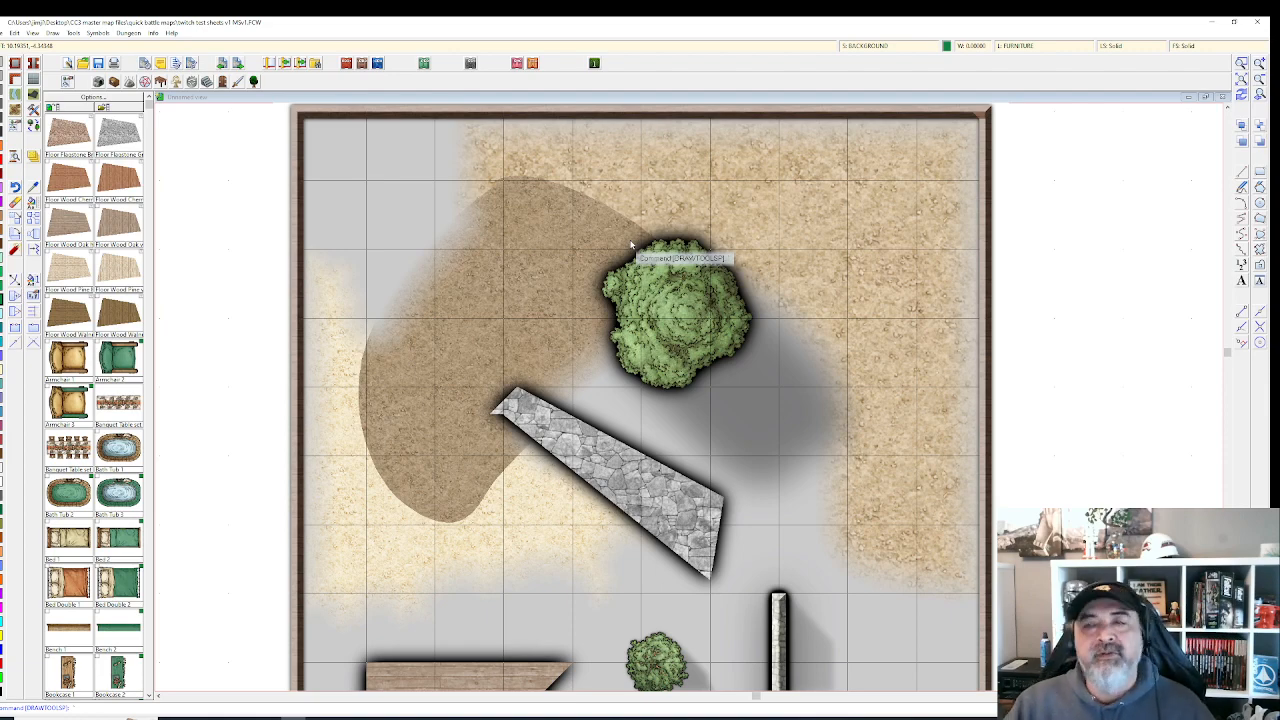
Add a new drawing sheet named OUTSIDE 2 directly after the OUTSIDE sheet.
{"action": "left_click", "coordinate": [877, 45]}
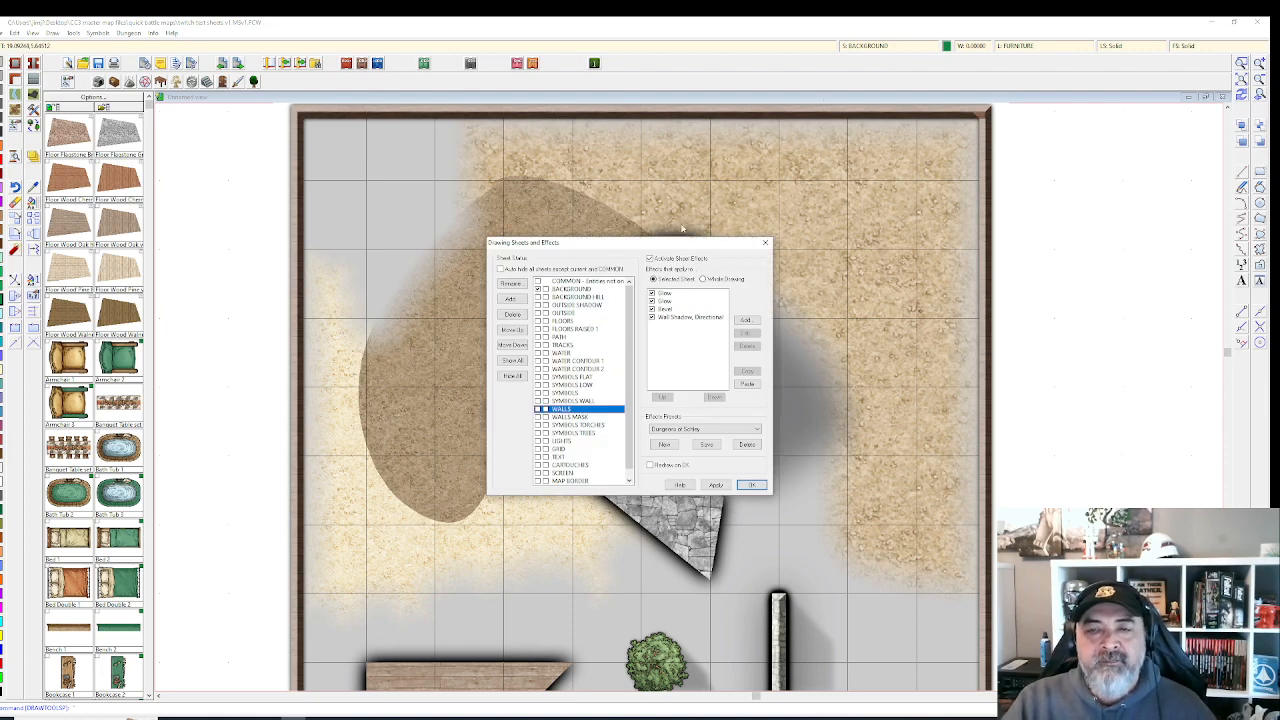
{"action": "left_click", "coordinate": [570, 313]}
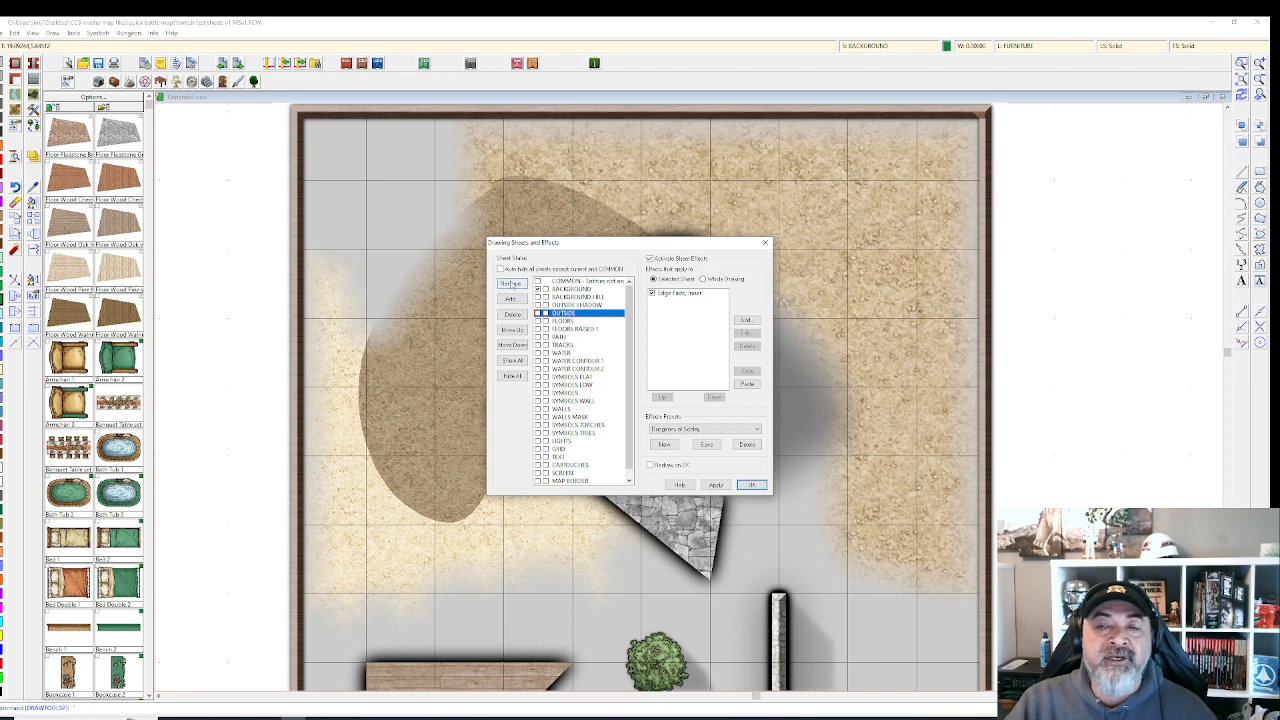
{"action": "left_click", "coordinate": [512, 299]}
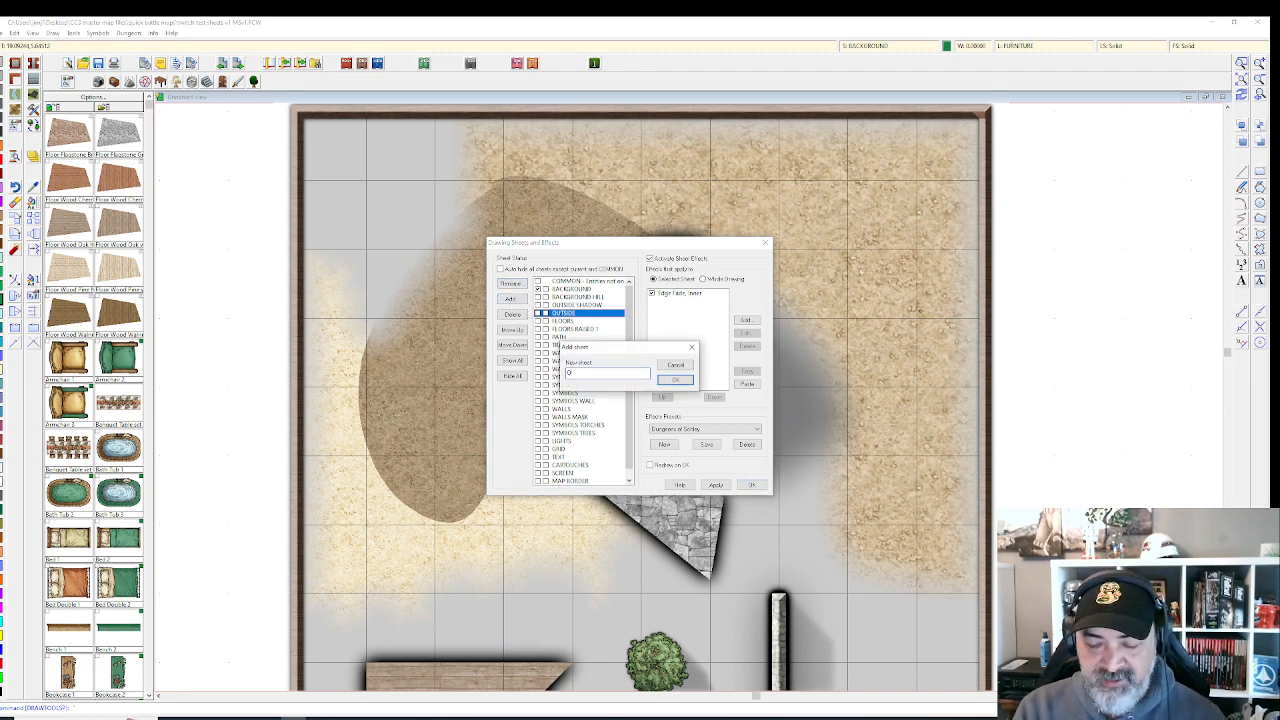
{"action": "type", "text": "OUTSIDE 2"}
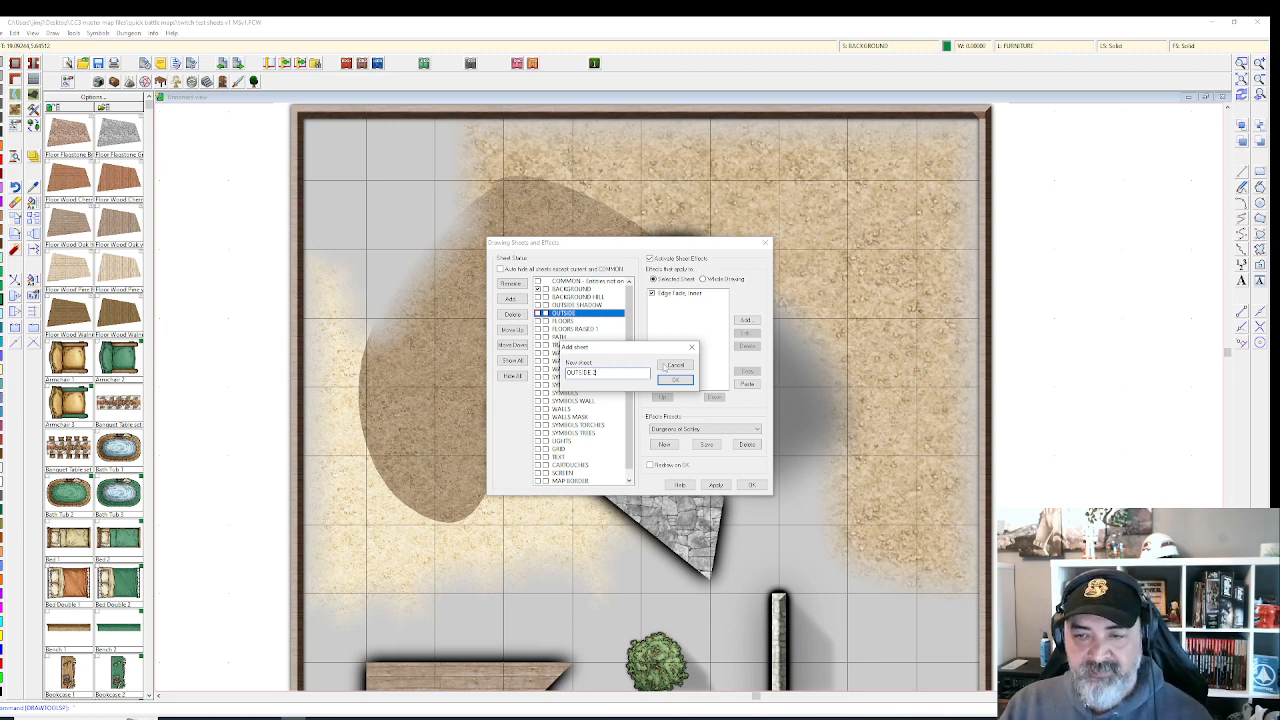
{"action": "left_click", "coordinate": [676, 382]}
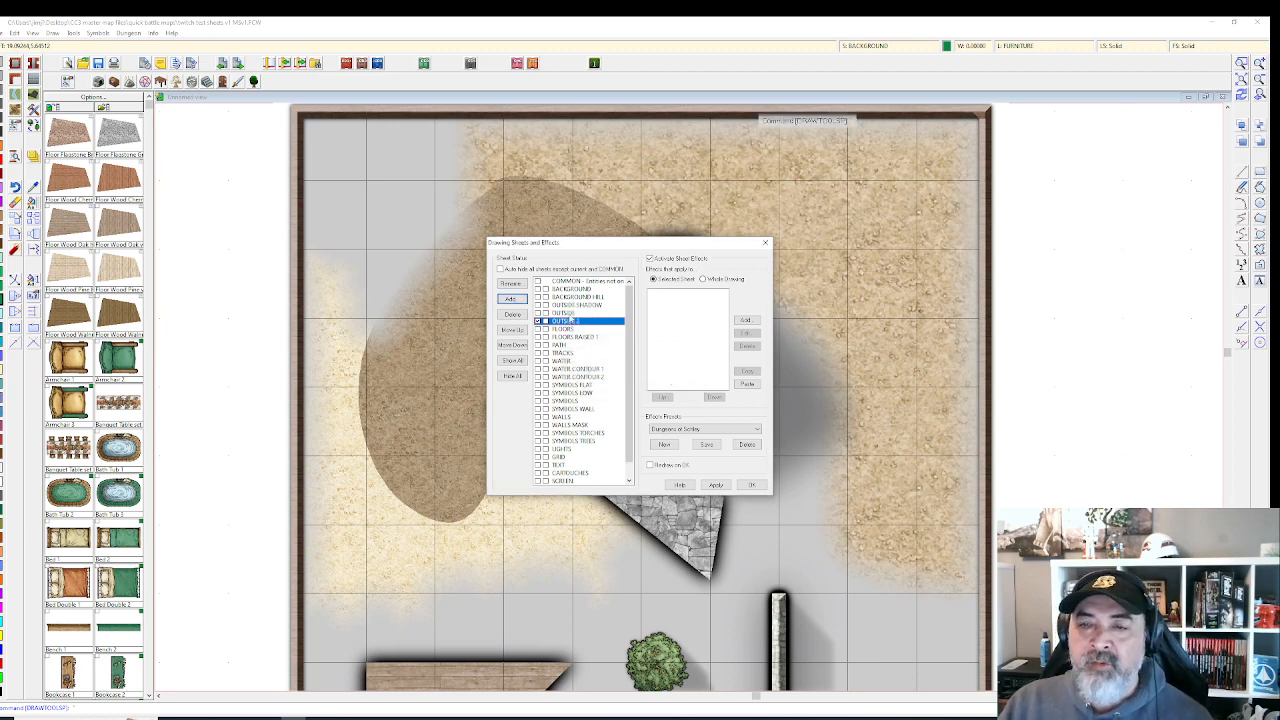
Copy the Edge Fade, Inner effect from the OUTSIDE sheet to the OUTSIDE 2 sheet and apply it.
{"action": "left_click", "coordinate": [565, 312]}
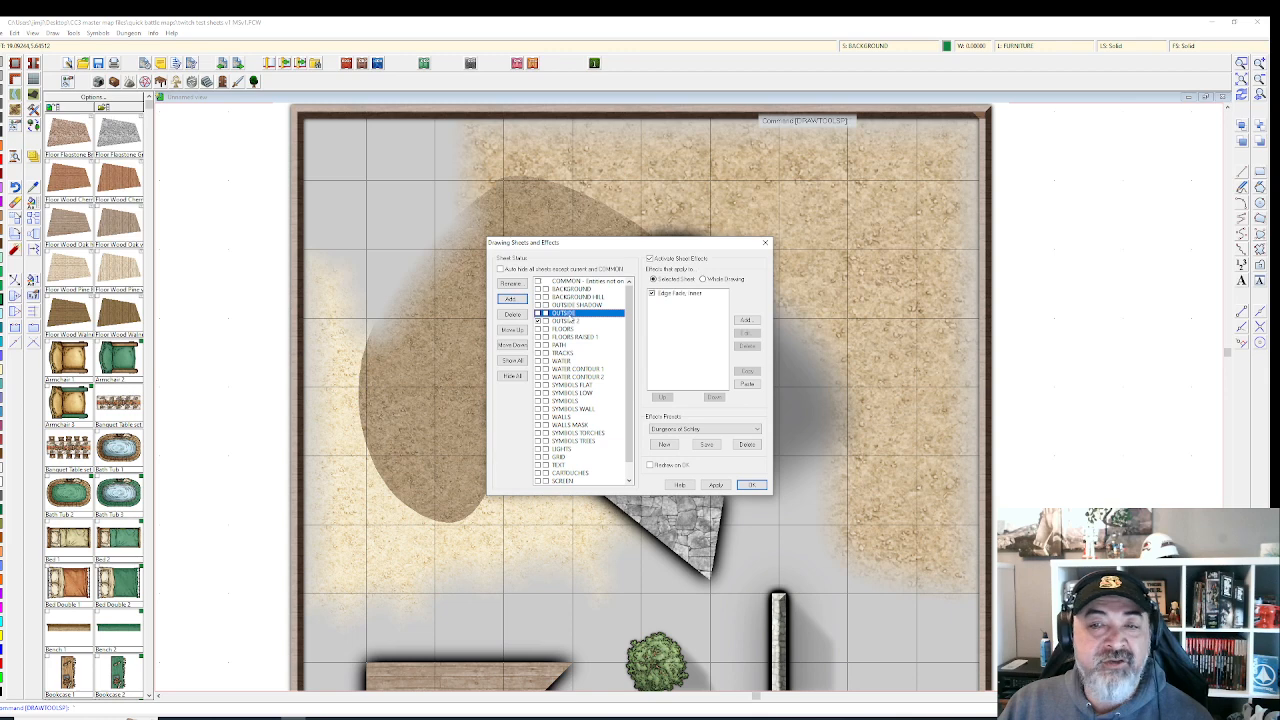
{"action": "left_click", "coordinate": [688, 294]}
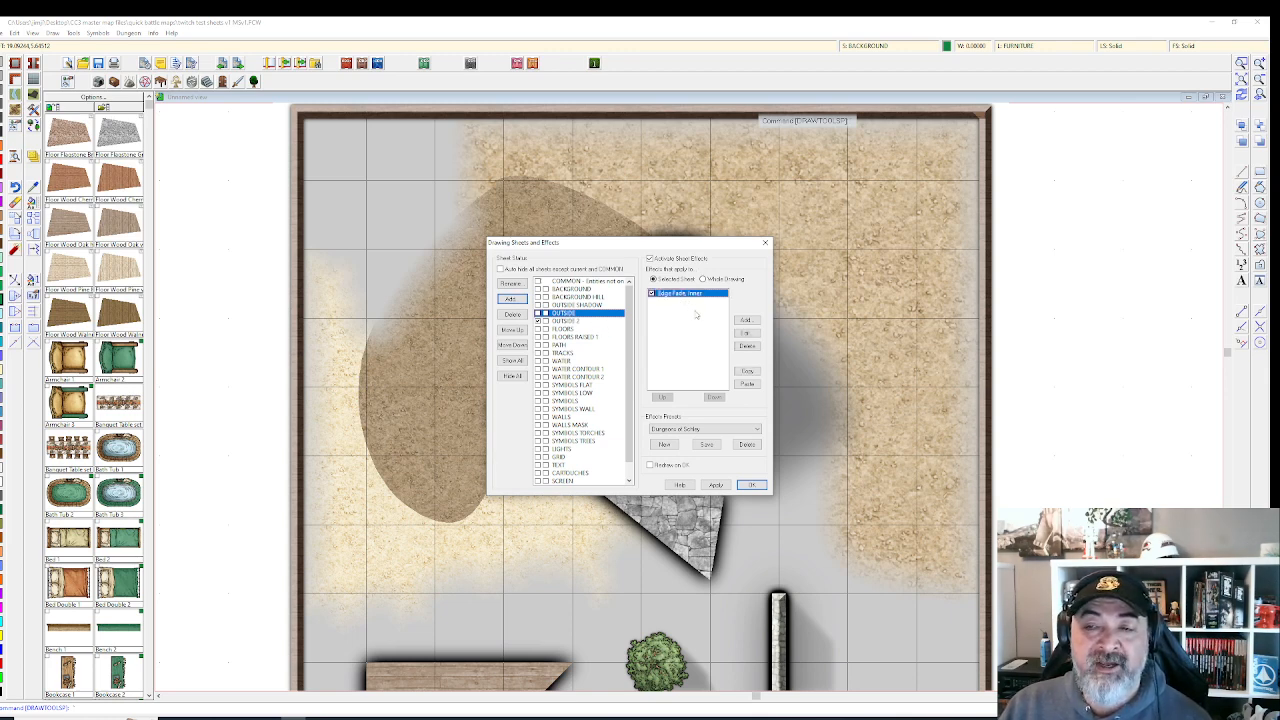
{"action": "left_click", "coordinate": [747, 371]}
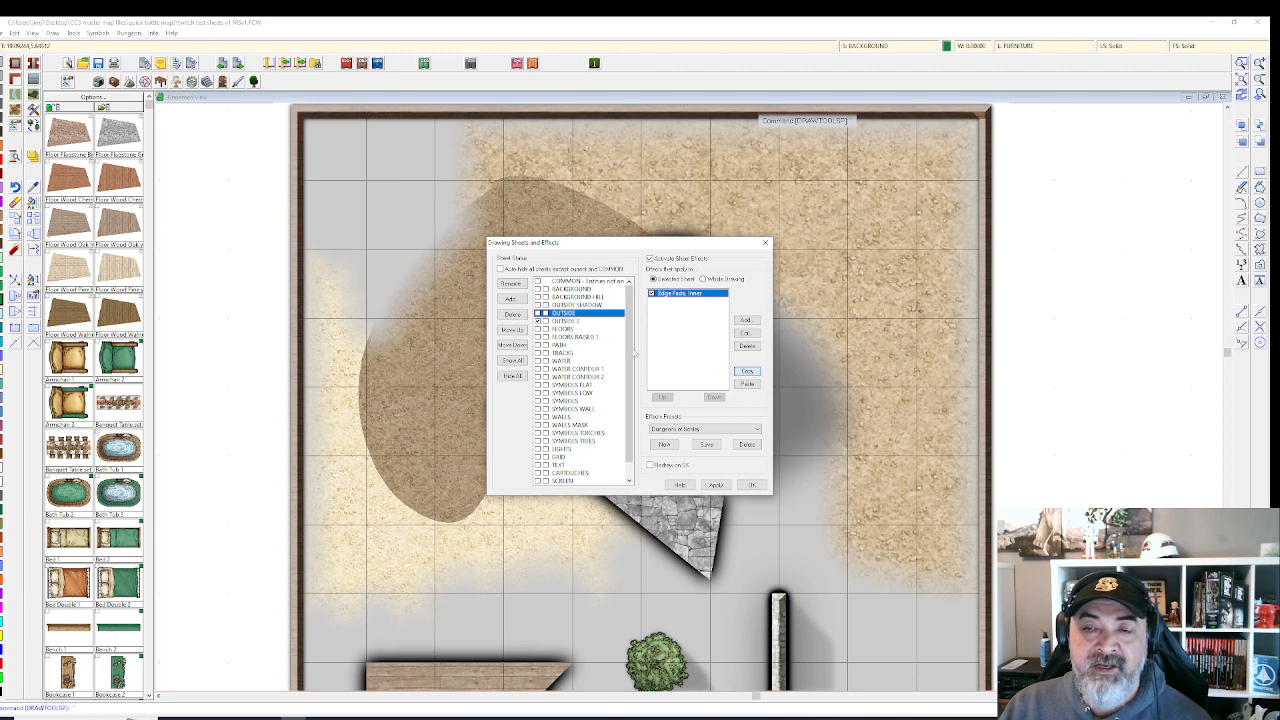
{"action": "left_click", "coordinate": [565, 320]}
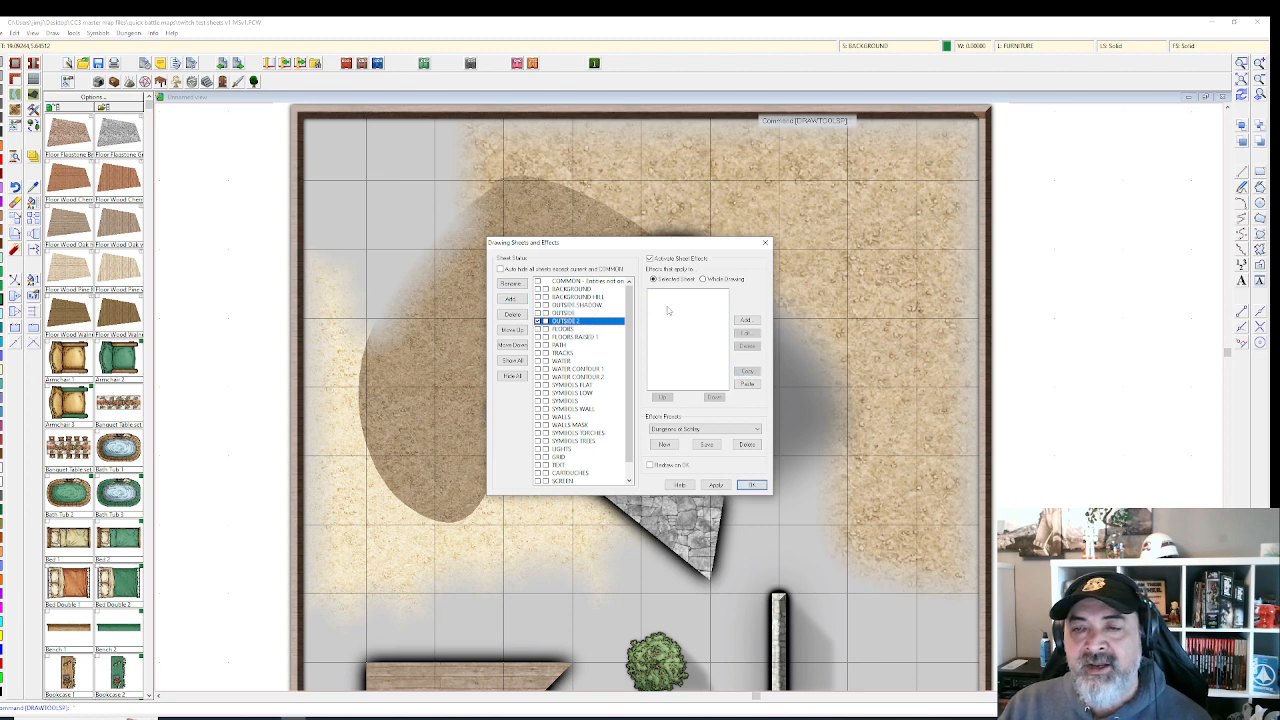
{"action": "left_click", "coordinate": [747, 384]}
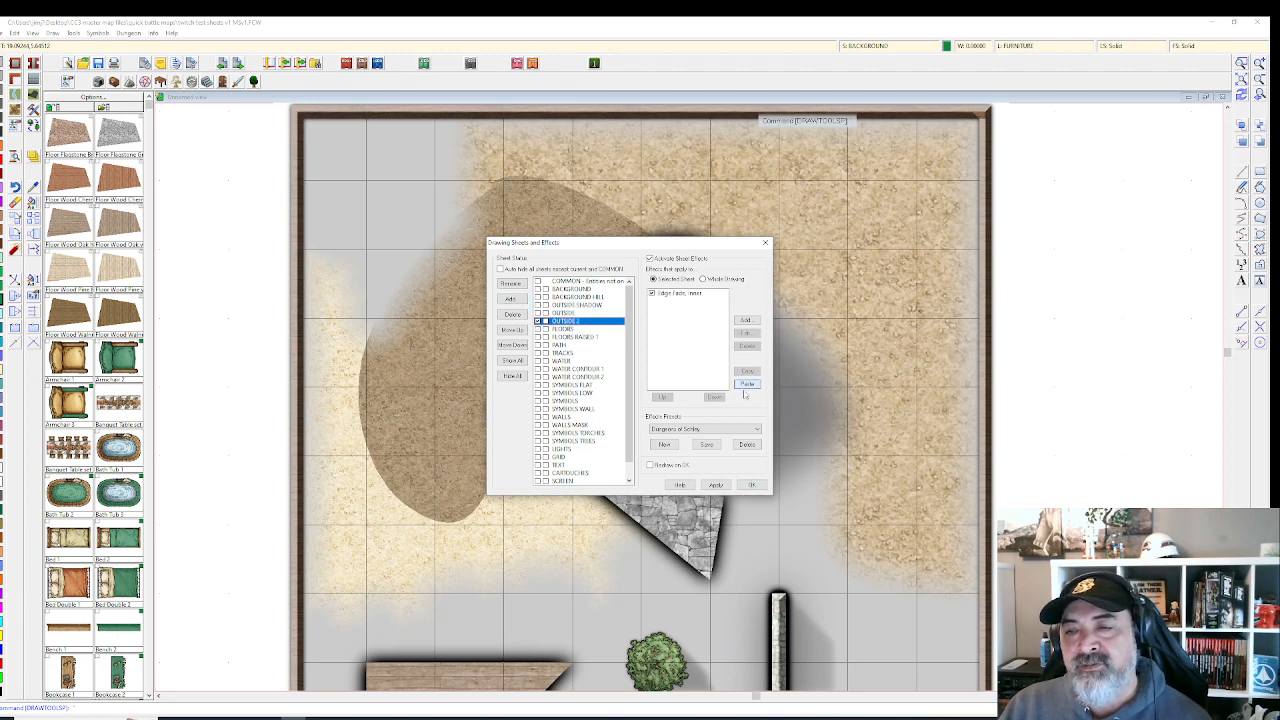
{"action": "left_click", "coordinate": [716, 484]}
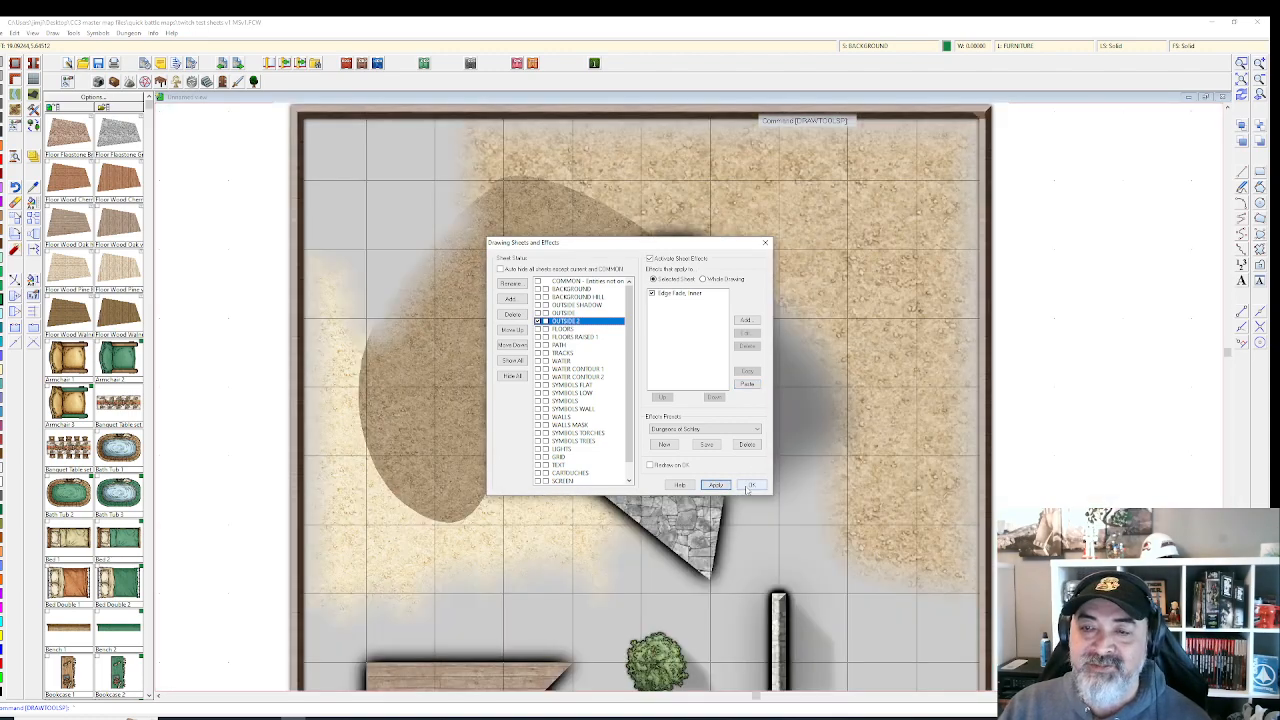
{"action": "left_click", "coordinate": [750, 485]}
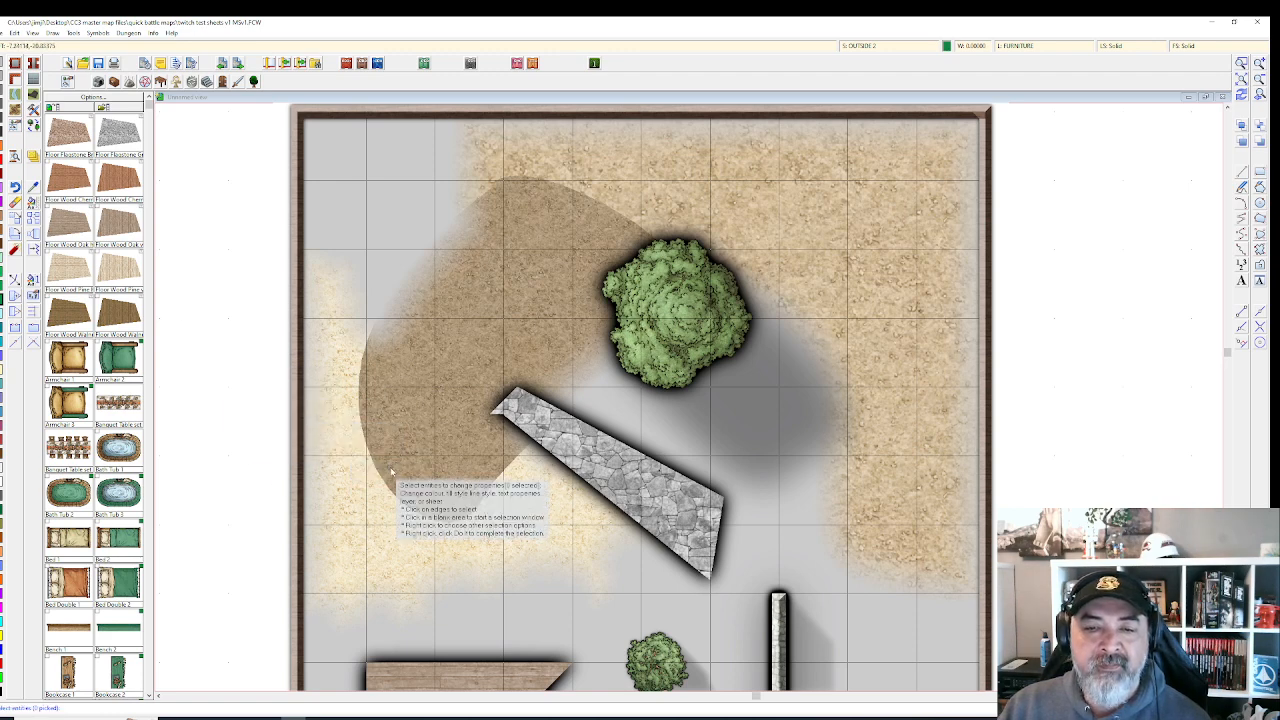
Change the brown dirt patch's properties to sheet OUTSIDE 2 and layer BACKGROUND (FLOOR 1).
{"action": "left_click", "coordinate": [383, 490]}
{"action": "right_click", "coordinate": [383, 490]}
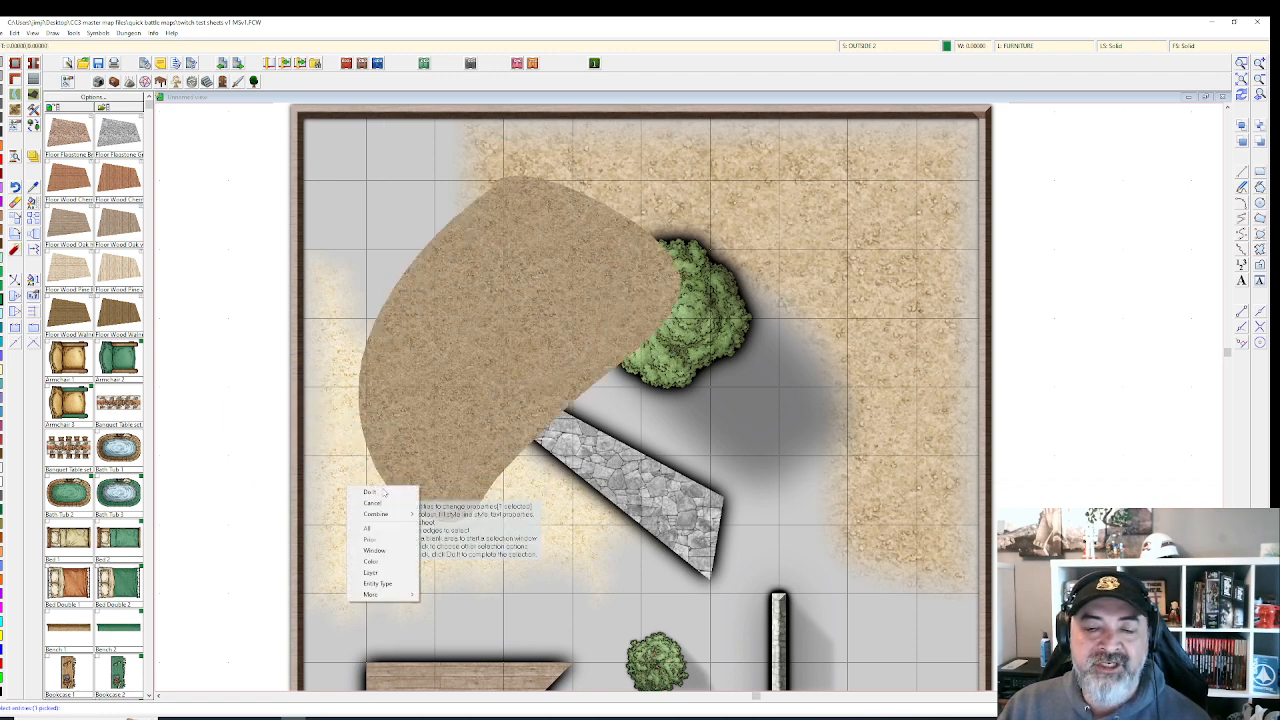
{"action": "left_click", "coordinate": [362, 492]}
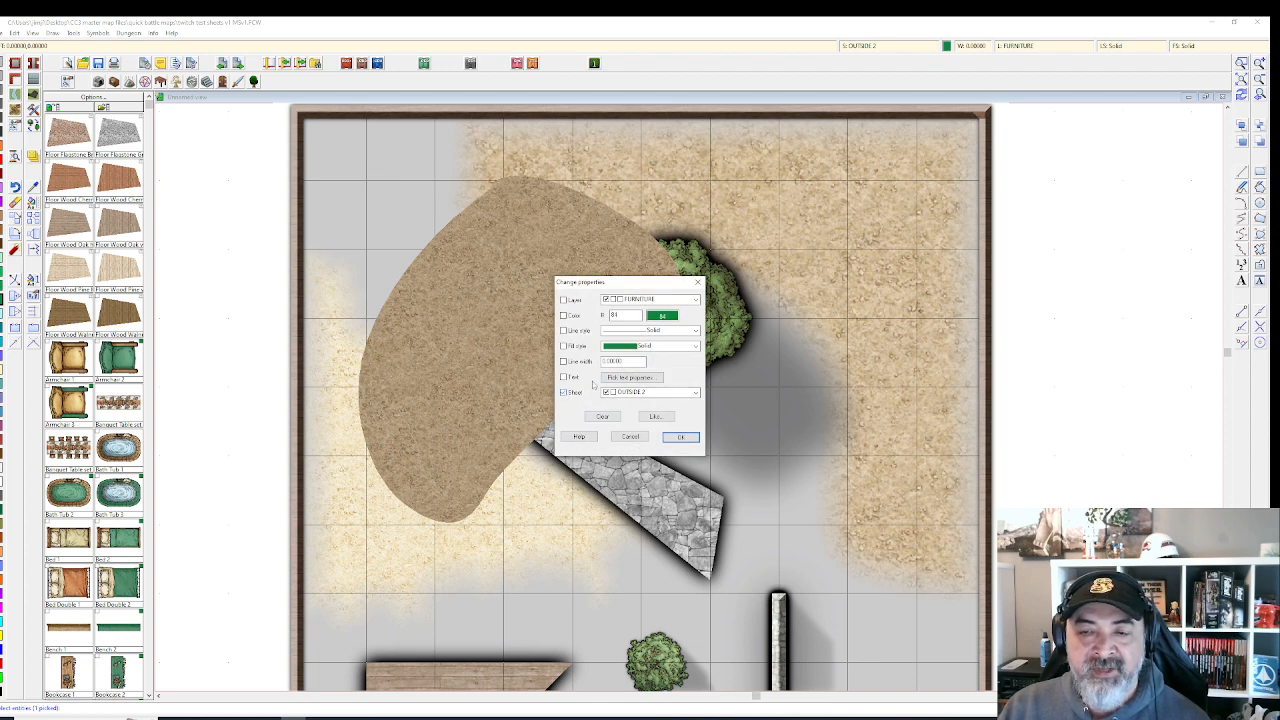
{"action": "left_click", "coordinate": [695, 299]}
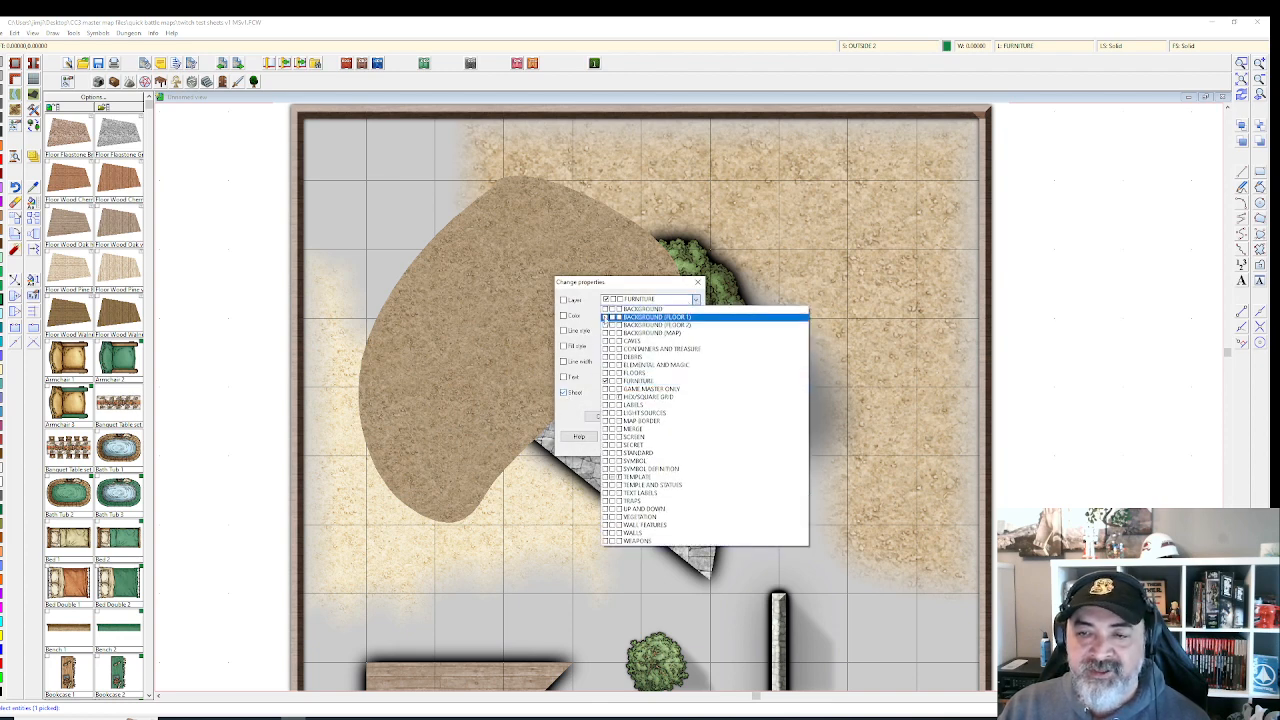
{"action": "left_click", "coordinate": [604, 317]}
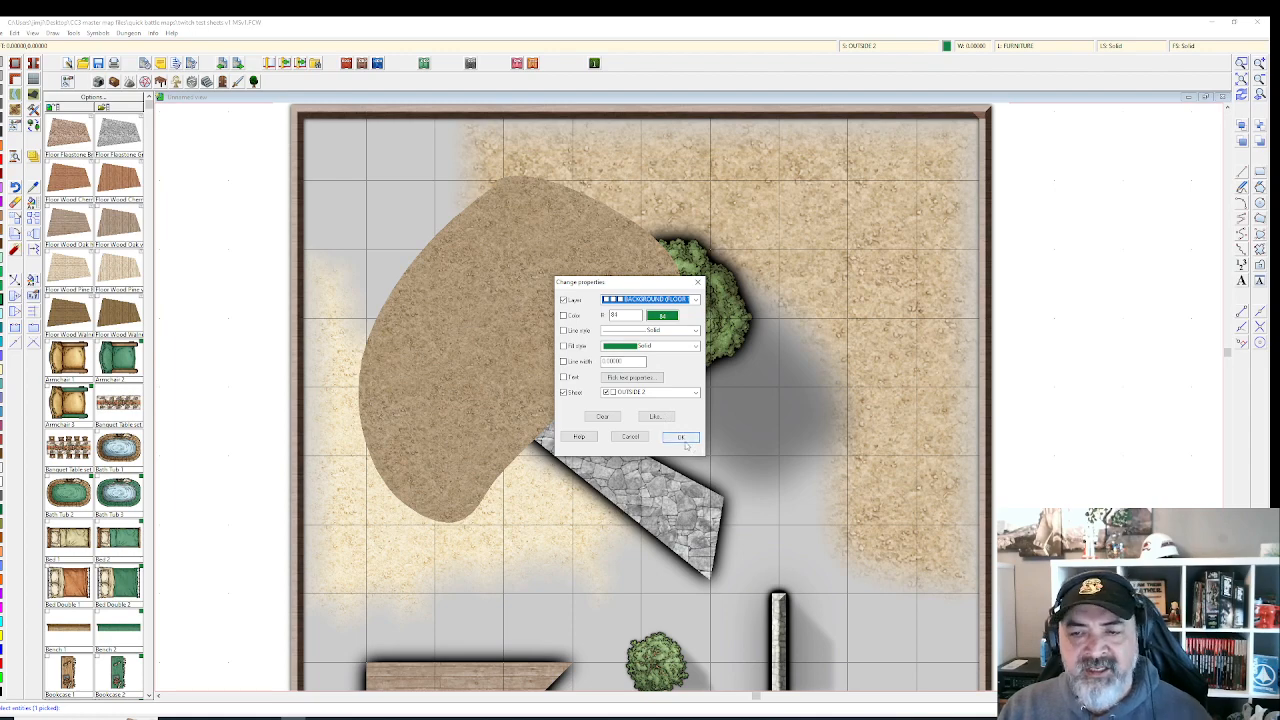
{"action": "left_click", "coordinate": [681, 438]}
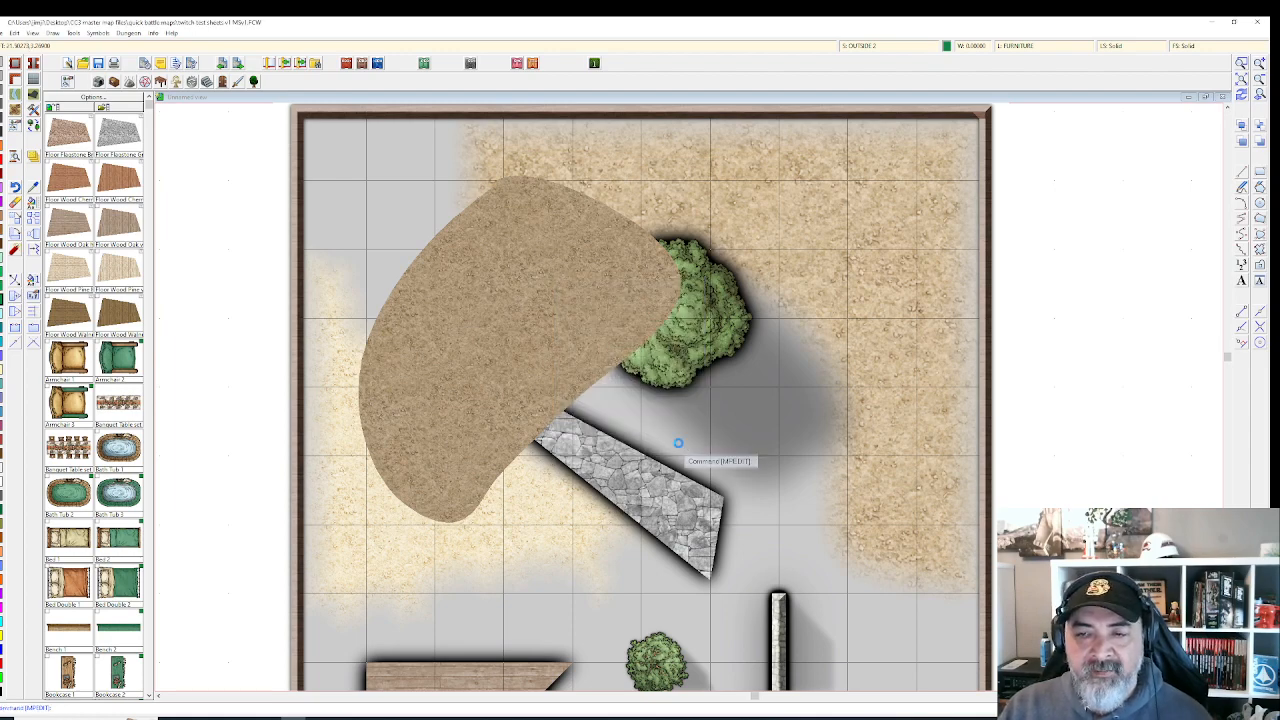
Draw a narrow, winding strip of curved Grass Green 4 terrain diagonally across the dirt patch, from the upper sand to the lower sand.
{"action": "scroll", "coordinate": [678, 442], "scroll_direction": "up", "scroll_amount": 1}
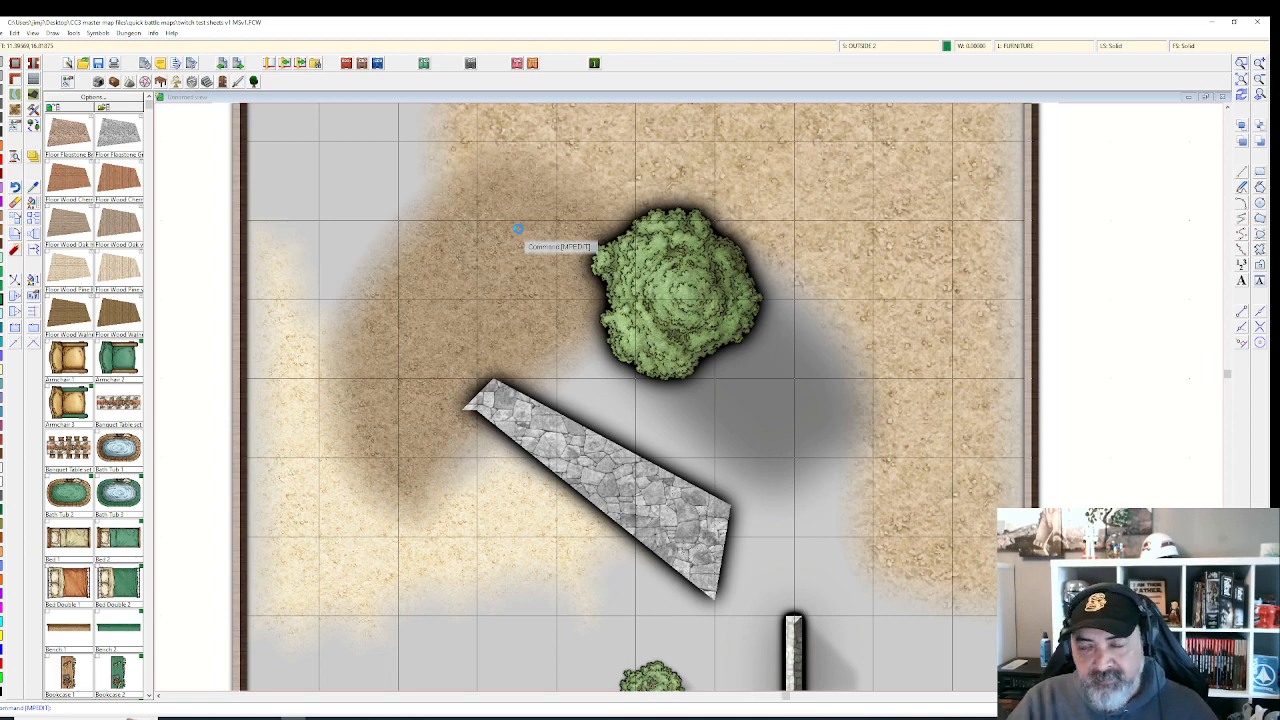
{"action": "scroll", "coordinate": [590, 252], "scroll_direction": "down", "scroll_amount": 1}
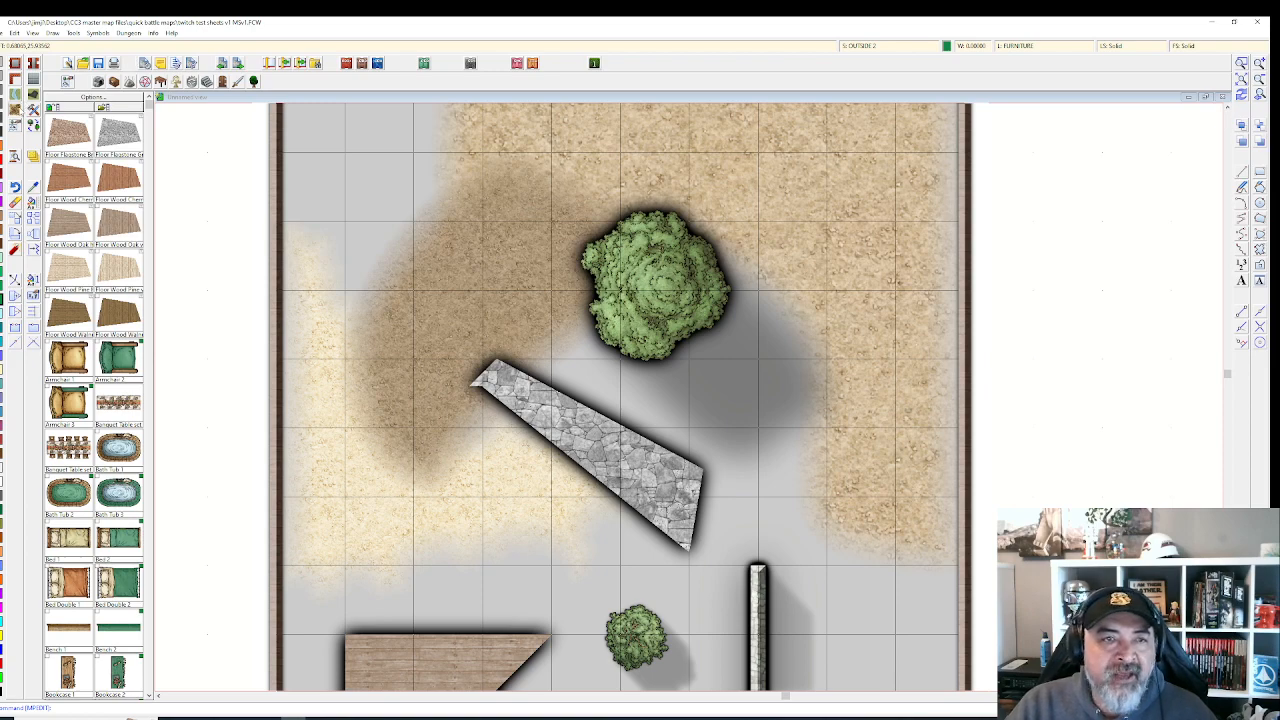
{"action": "right_click", "coordinate": [18, 110]}
{"action": "scroll", "coordinate": [662, 342], "scroll_direction": "down", "scroll_amount": 10}
{"action": "scroll", "coordinate": [662, 341], "scroll_direction": "down", "scroll_amount": 5}
{"action": "scroll", "coordinate": [670, 355], "scroll_direction": "up", "scroll_amount": 2}
{"action": "scroll", "coordinate": [670, 366], "scroll_direction": "down", "scroll_amount": 3}
{"action": "scroll", "coordinate": [643, 391], "scroll_direction": "up", "scroll_amount": 6}
{"action": "scroll", "coordinate": [643, 392], "scroll_direction": "down", "scroll_amount": 3}
{"action": "scroll", "coordinate": [641, 392], "scroll_direction": "down", "scroll_amount": 3}
{"action": "scroll", "coordinate": [641, 389], "scroll_direction": "down", "scroll_amount": 4}
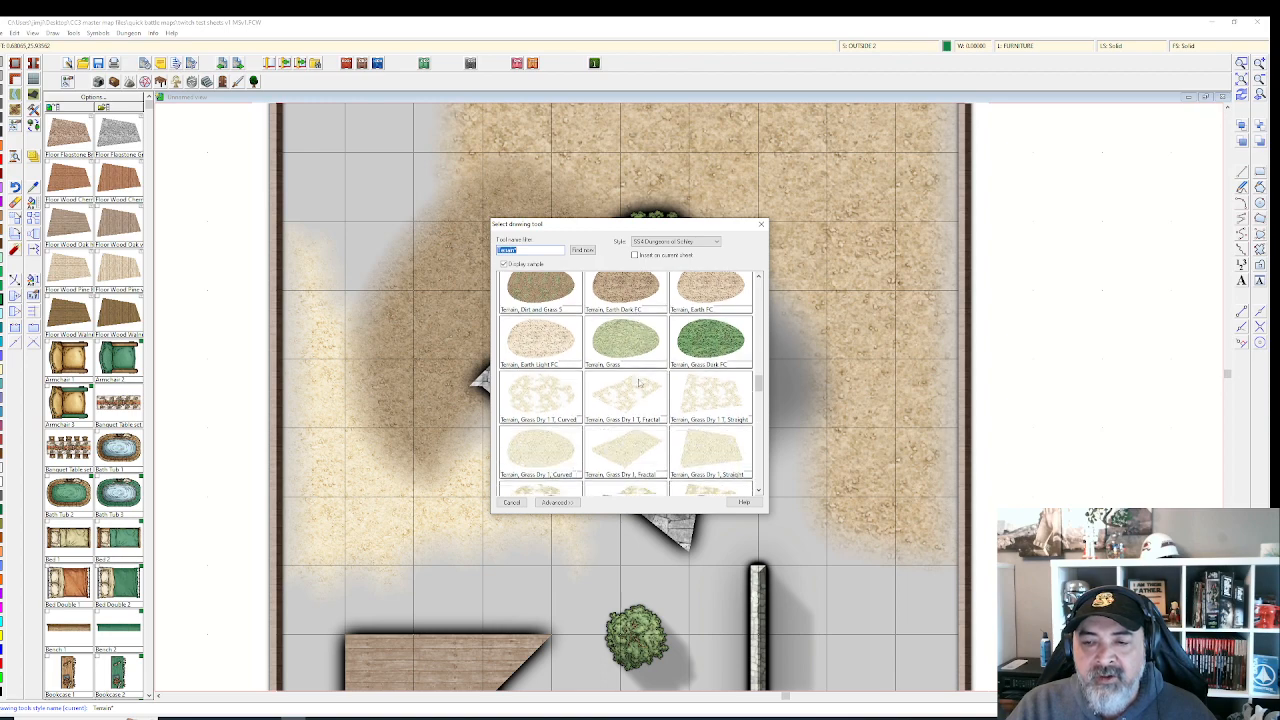
{"action": "scroll", "coordinate": [638, 384], "scroll_direction": "down", "scroll_amount": 4}
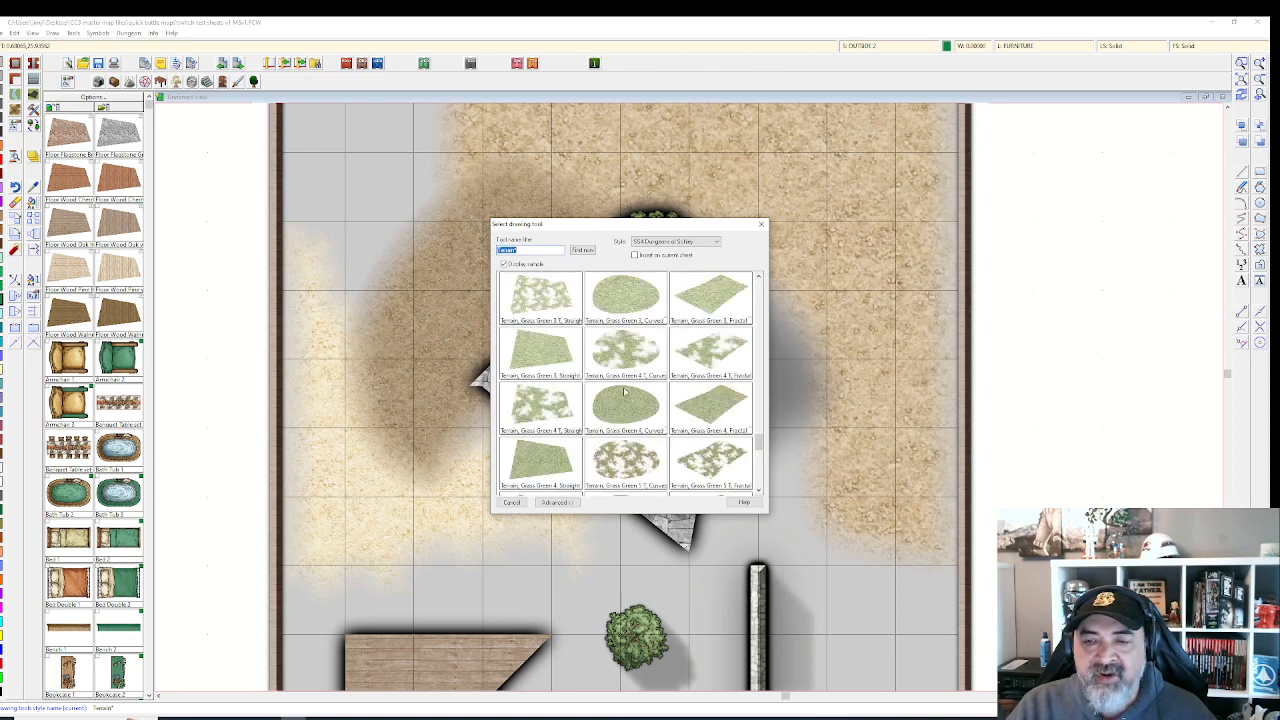
{"action": "double_click", "coordinate": [624, 393]}
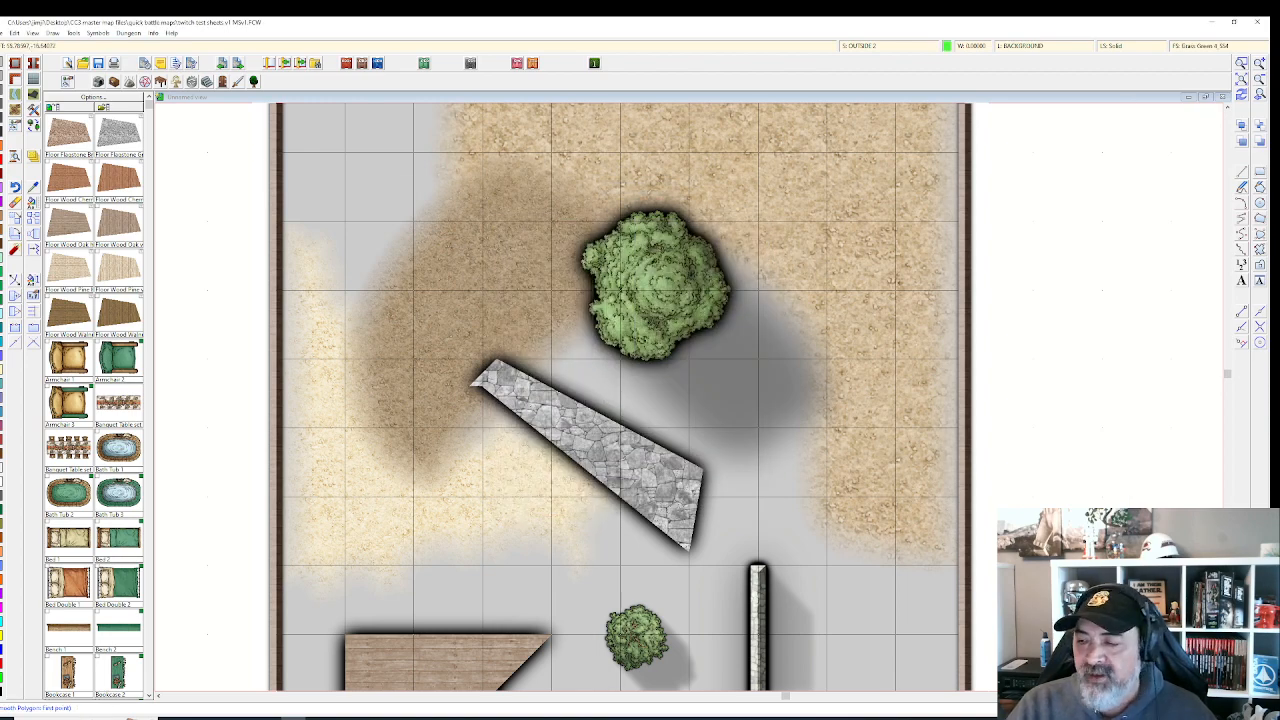
{"action": "left_click", "coordinate": [549, 221]}
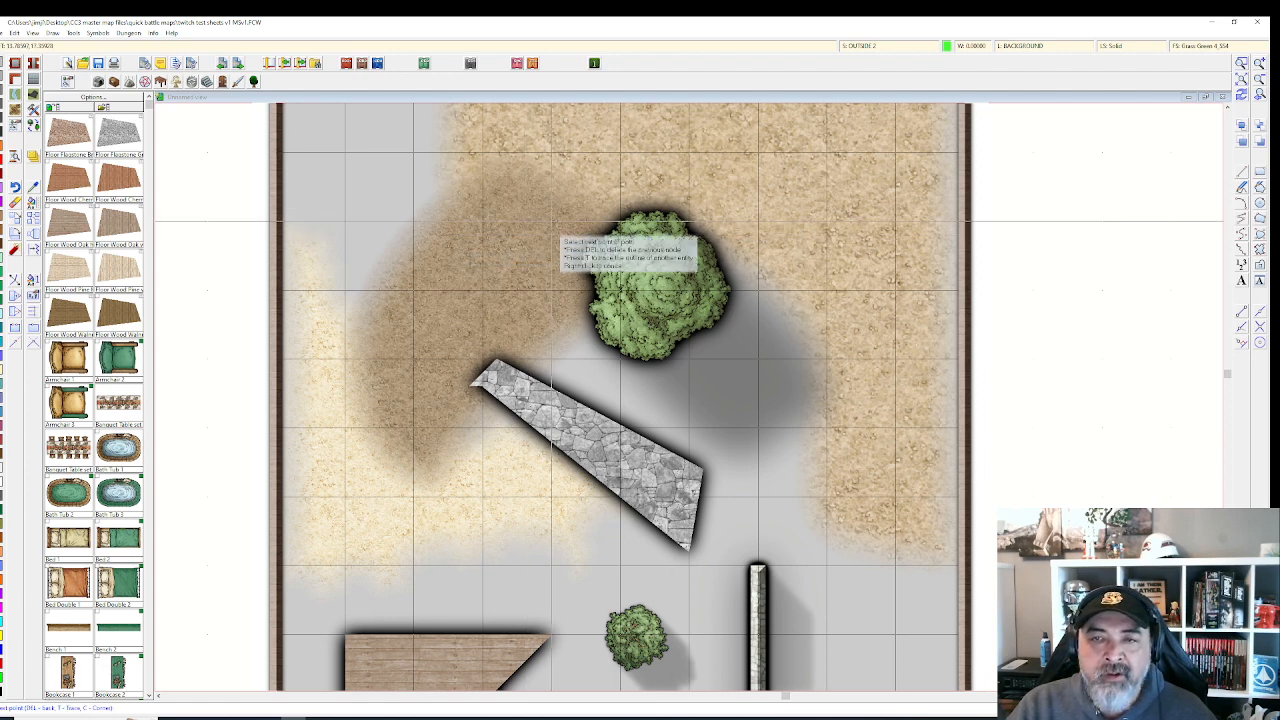
{"action": "left_click", "coordinate": [594, 140]}
{"action": "left_click", "coordinate": [441, 290]}
{"action": "left_click", "coordinate": [358, 387]}
{"action": "left_click", "coordinate": [331, 455]}
{"action": "left_click", "coordinate": [344, 483]}
{"action": "left_click", "coordinate": [386, 497]}
{"action": "left_click", "coordinate": [426, 387]}
{"action": "left_click", "coordinate": [527, 270]}
{"action": "left_click", "coordinate": [539, 217]}
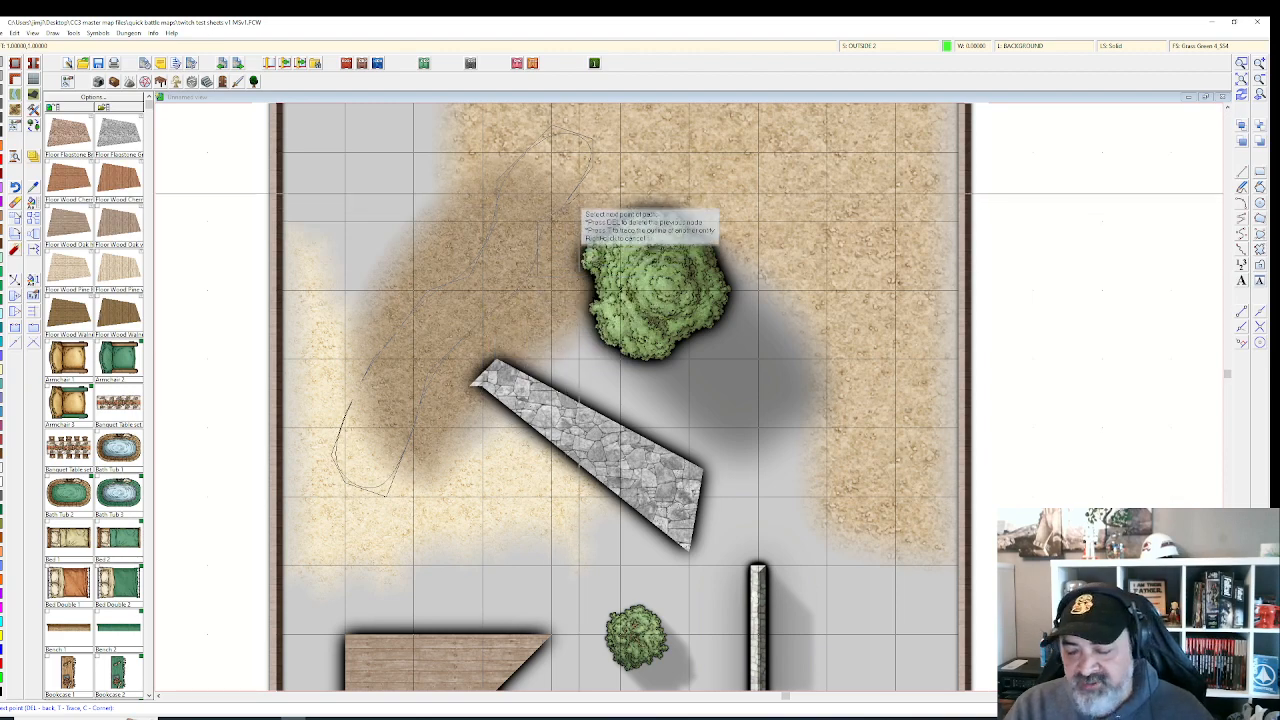
{"action": "right_click", "coordinate": [584, 212]}
{"action": "key", "text": "Escape"}
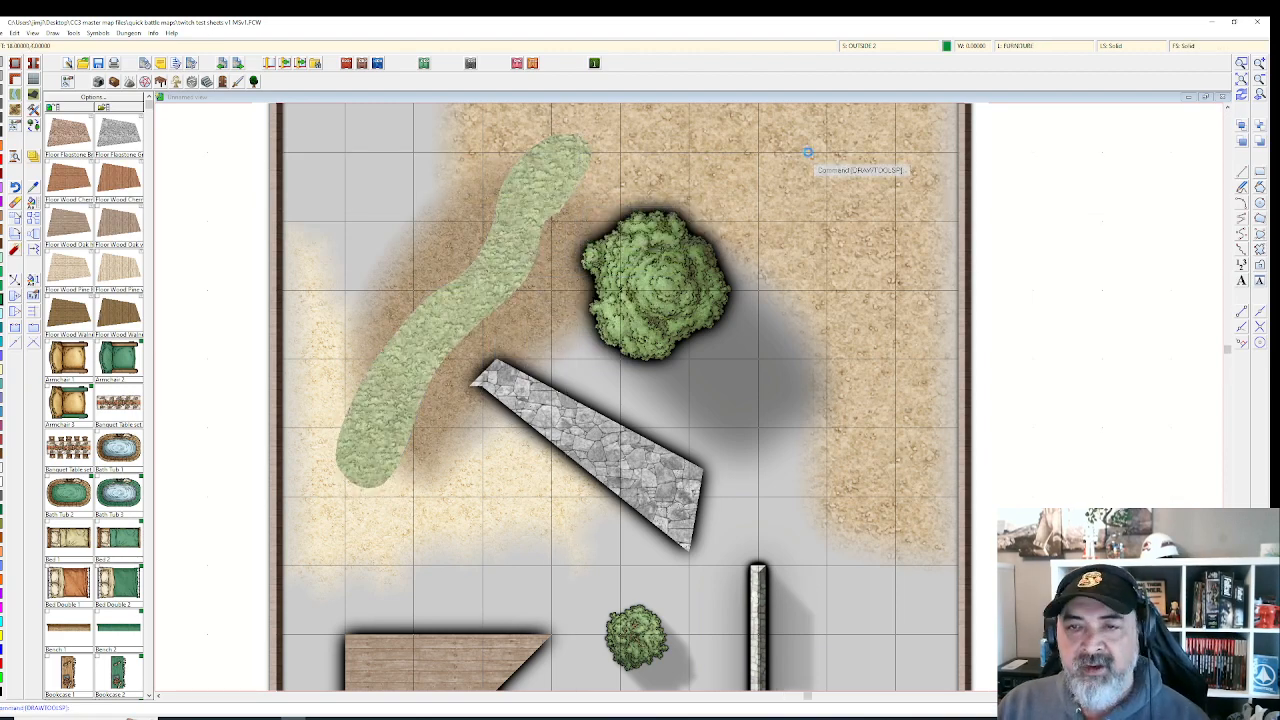
Add a new drawing sheet named OUTSIDE 3 directly after the OUTSIDE 2 sheet.
{"action": "scroll", "coordinate": [790, 130], "scroll_direction": "up", "scroll_amount": 1}
{"action": "scroll", "coordinate": [728, 165], "scroll_direction": "up", "scroll_amount": 1}
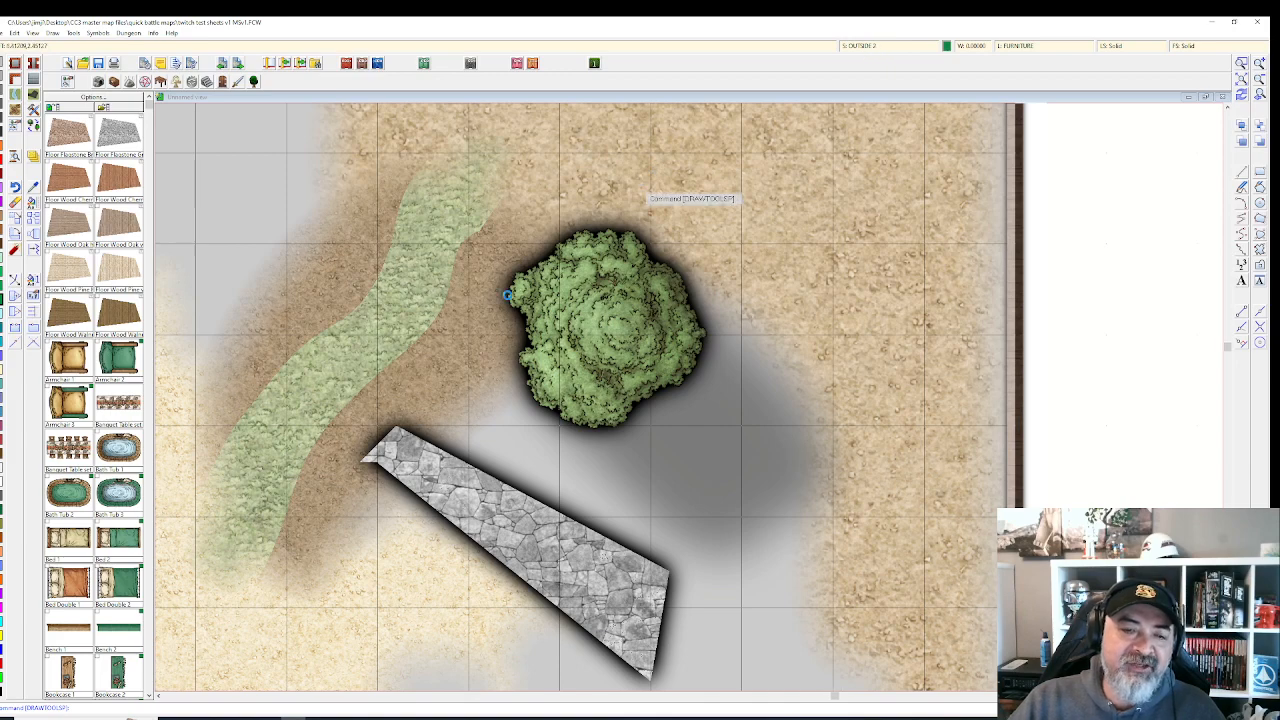
{"action": "scroll", "coordinate": [258, 562], "scroll_direction": "down", "scroll_amount": 1}
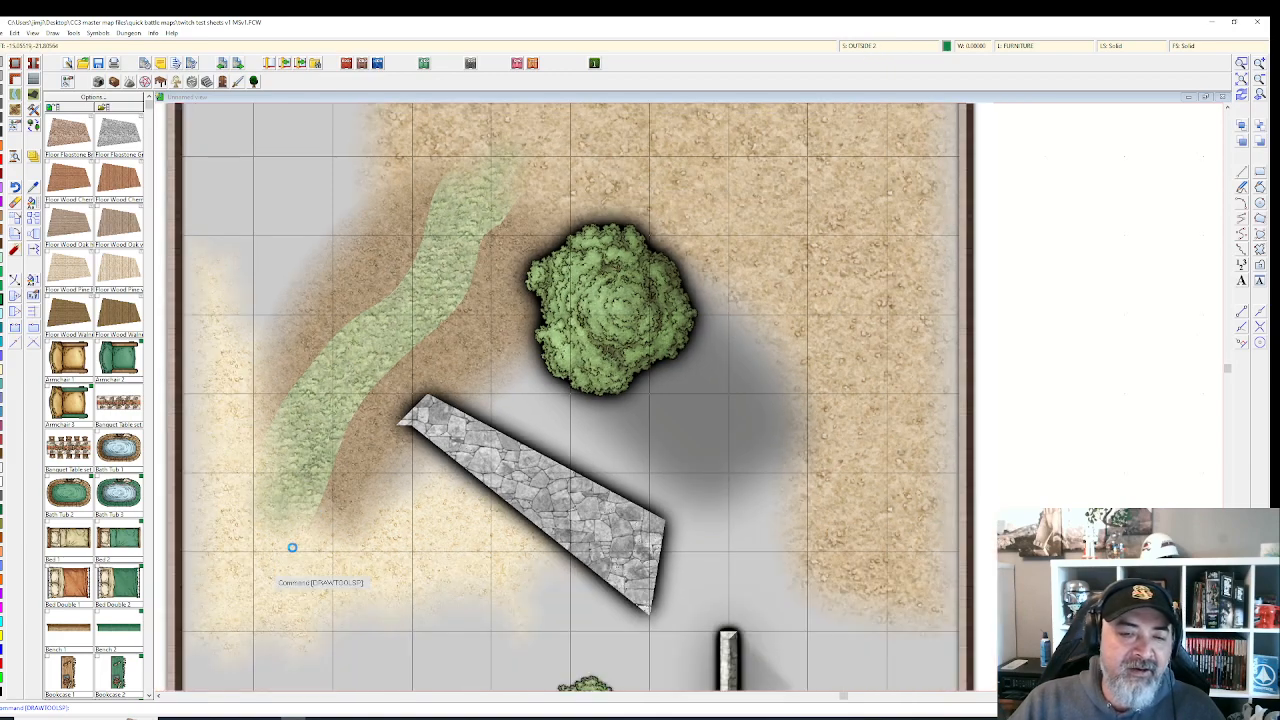
{"action": "scroll", "coordinate": [500, 290], "scroll_direction": "down", "scroll_amount": 1}
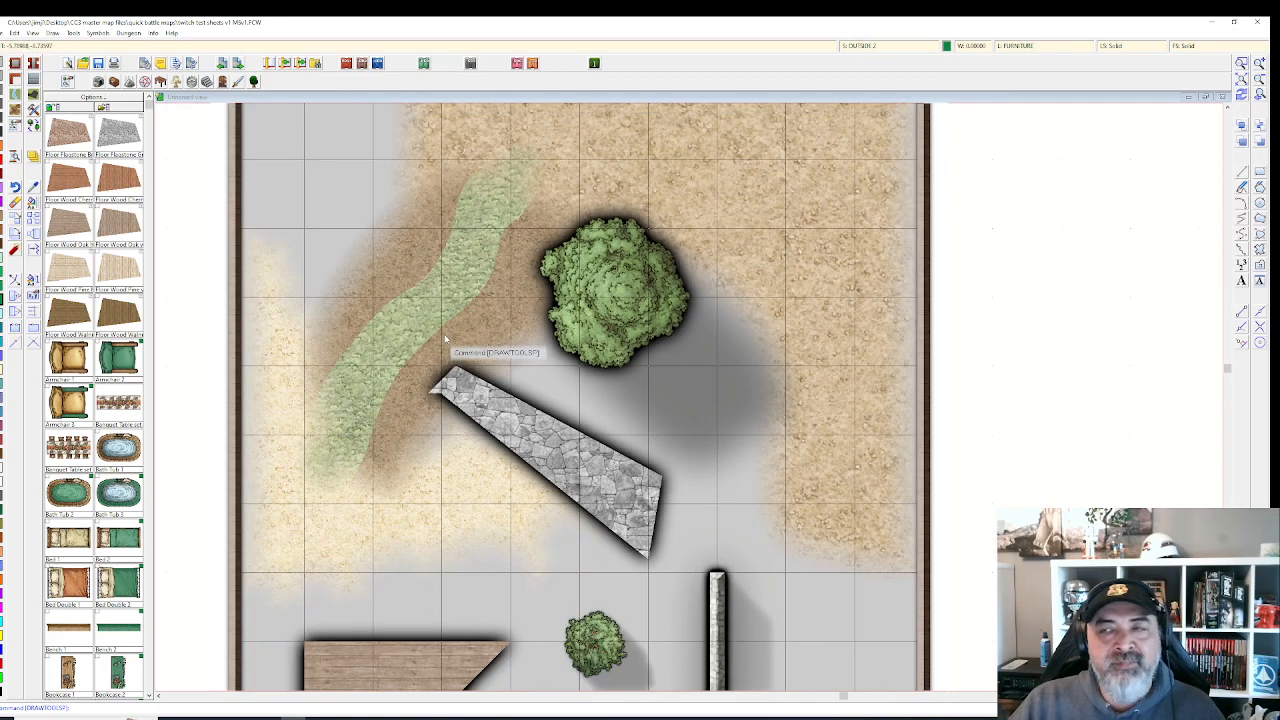
{"action": "left_click", "coordinate": [872, 40]}
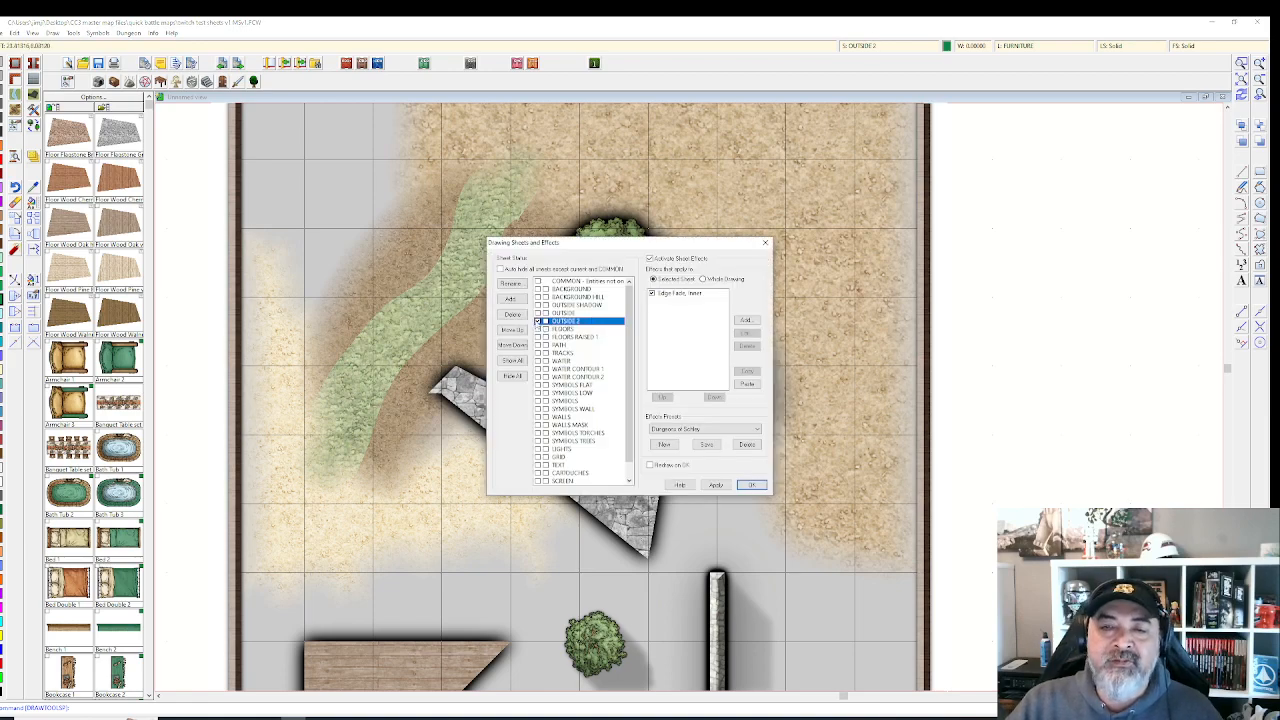
{"action": "left_click", "coordinate": [513, 299]}
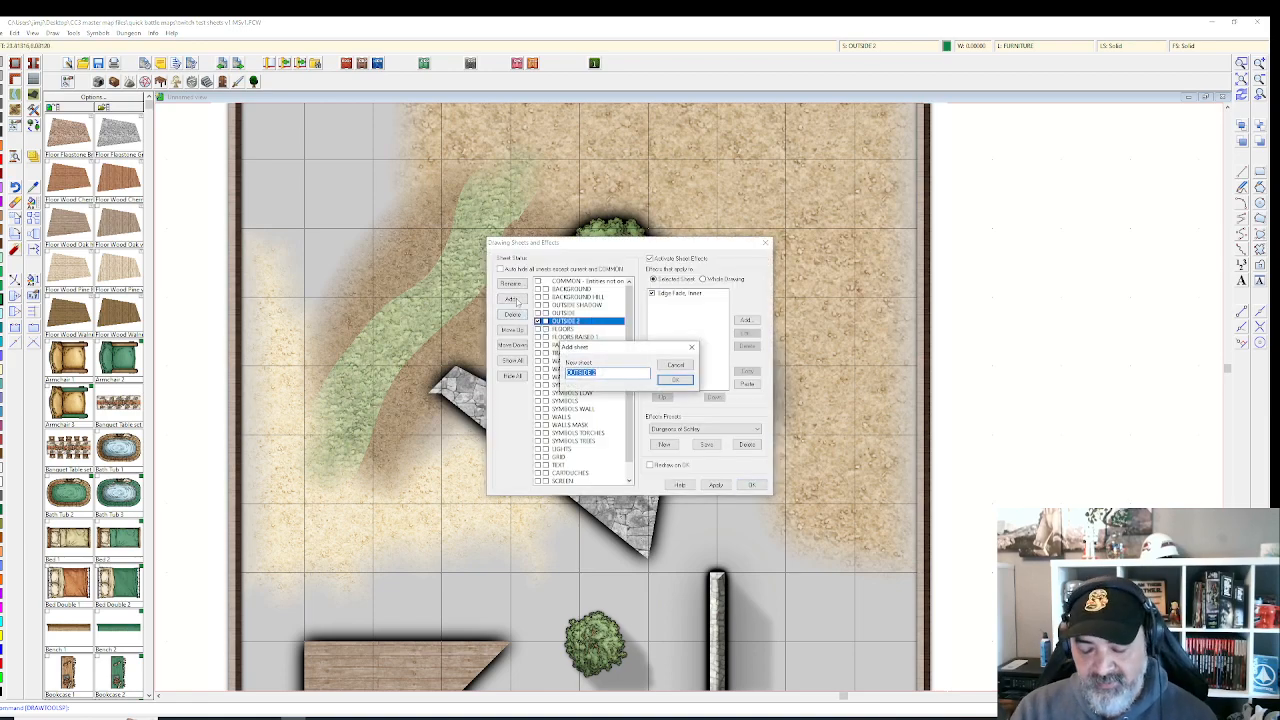
{"action": "type", "text": "OUTSIDE 3"}
{"action": "key", "text": "Return"}
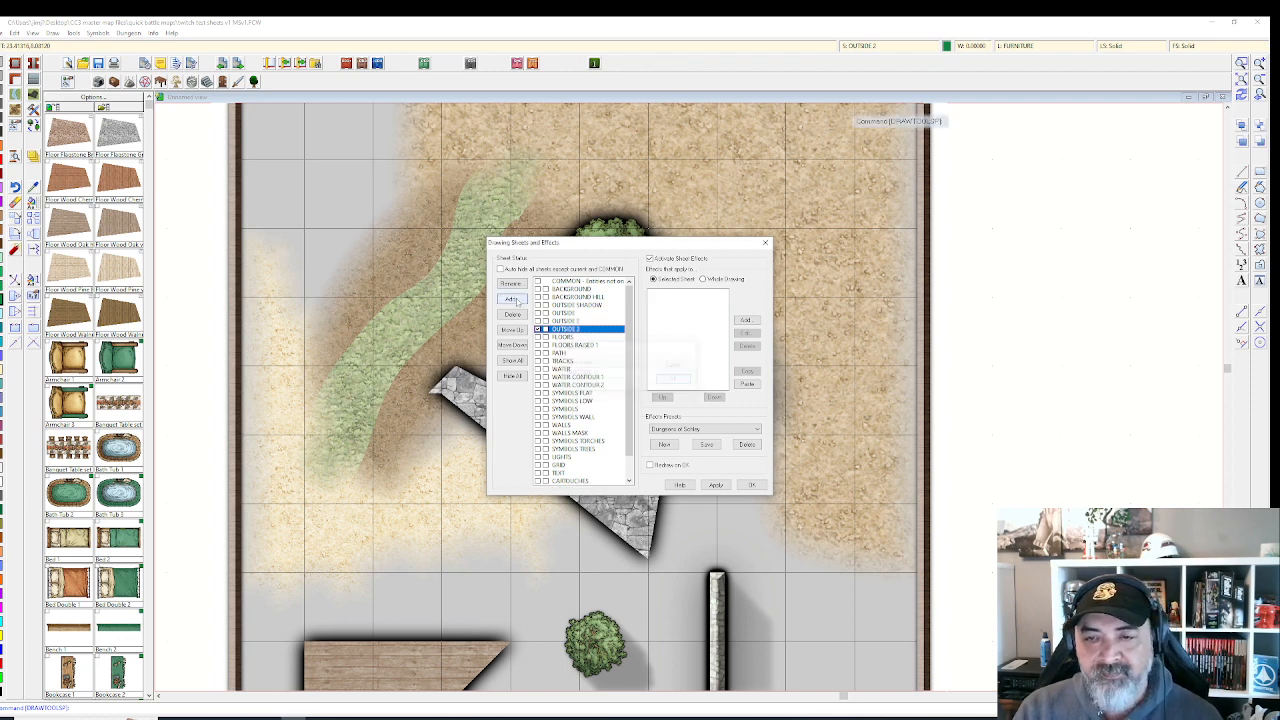
{"action": "left_click", "coordinate": [573, 322]}
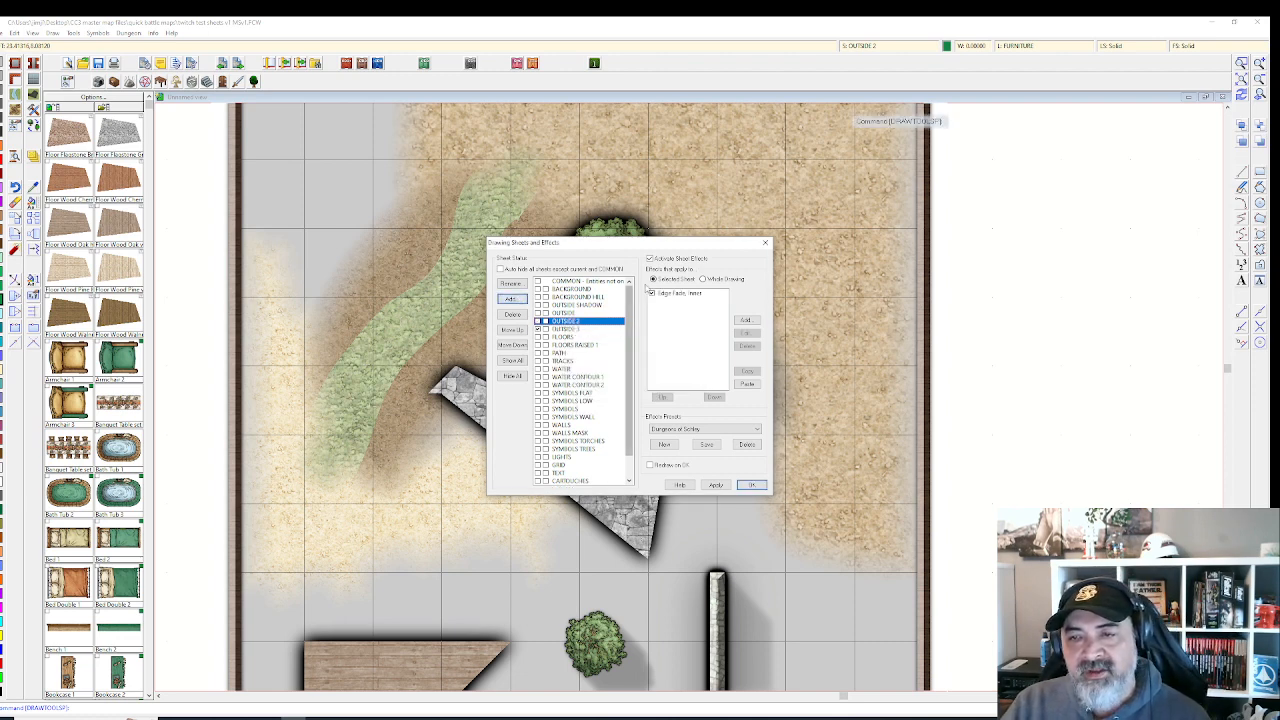
{"action": "left_click", "coordinate": [678, 294]}
{"action": "left_click", "coordinate": [743, 385]}
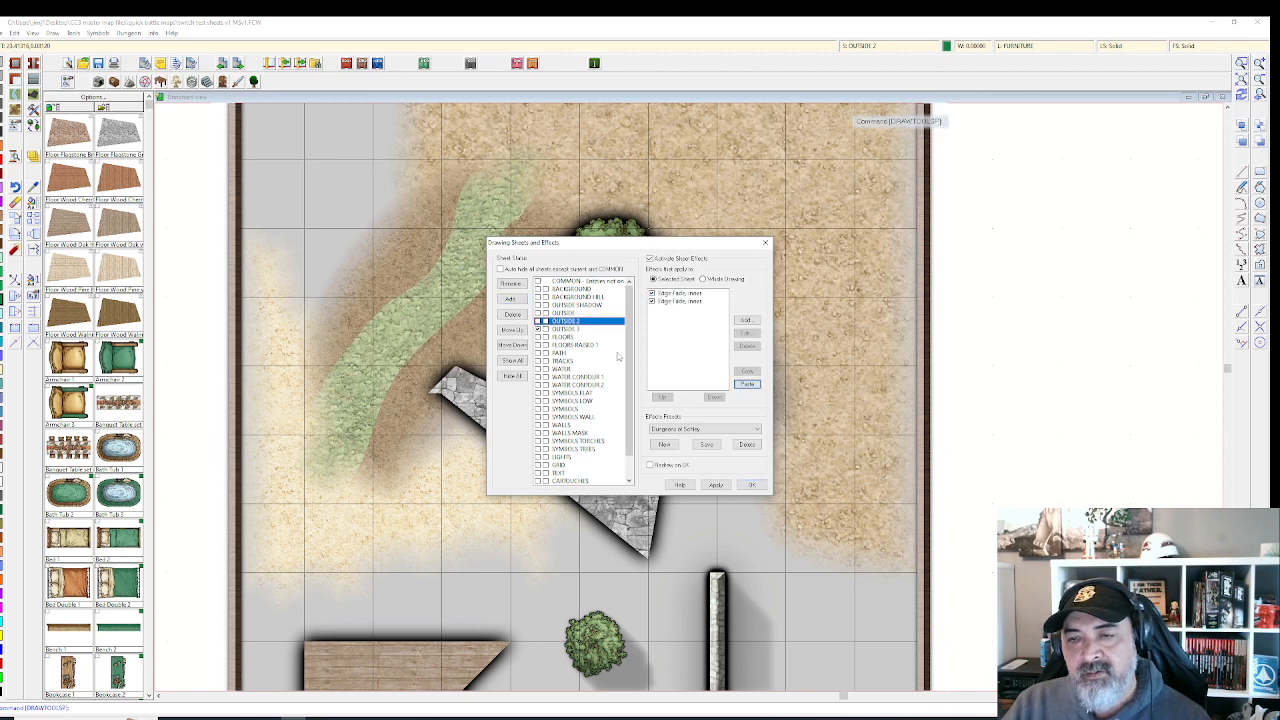
{"action": "left_click", "coordinate": [684, 302]}
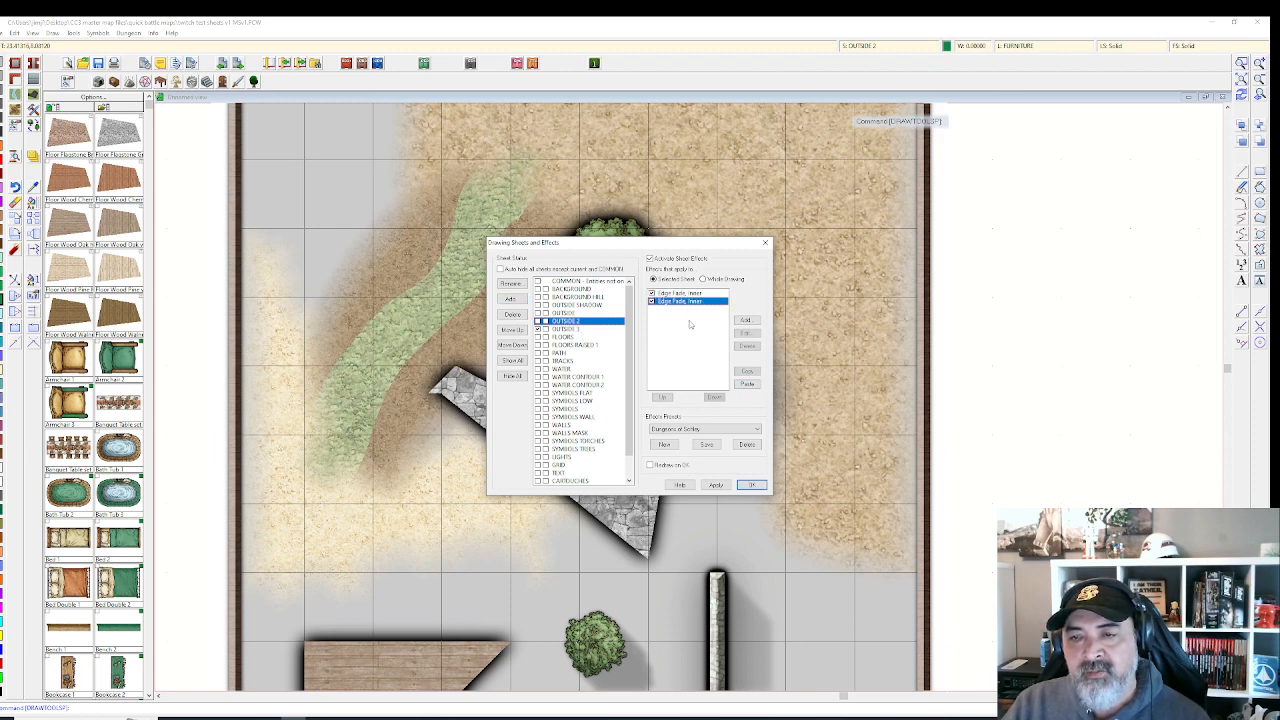
{"action": "left_click", "coordinate": [747, 346]}
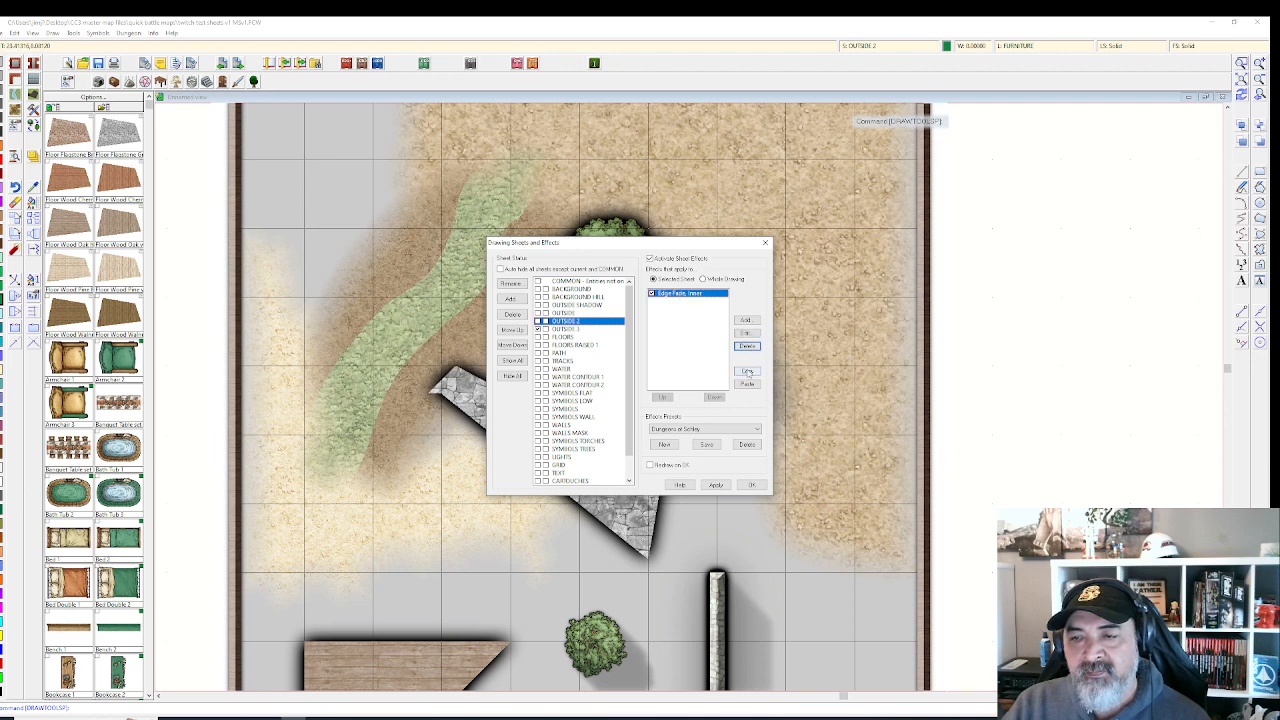
Paste the Edge Fade, Inner effect copied from OUTSIDE 2 onto the OUTSIDE 3 sheet and apply it.
{"action": "left_click", "coordinate": [592, 330]}
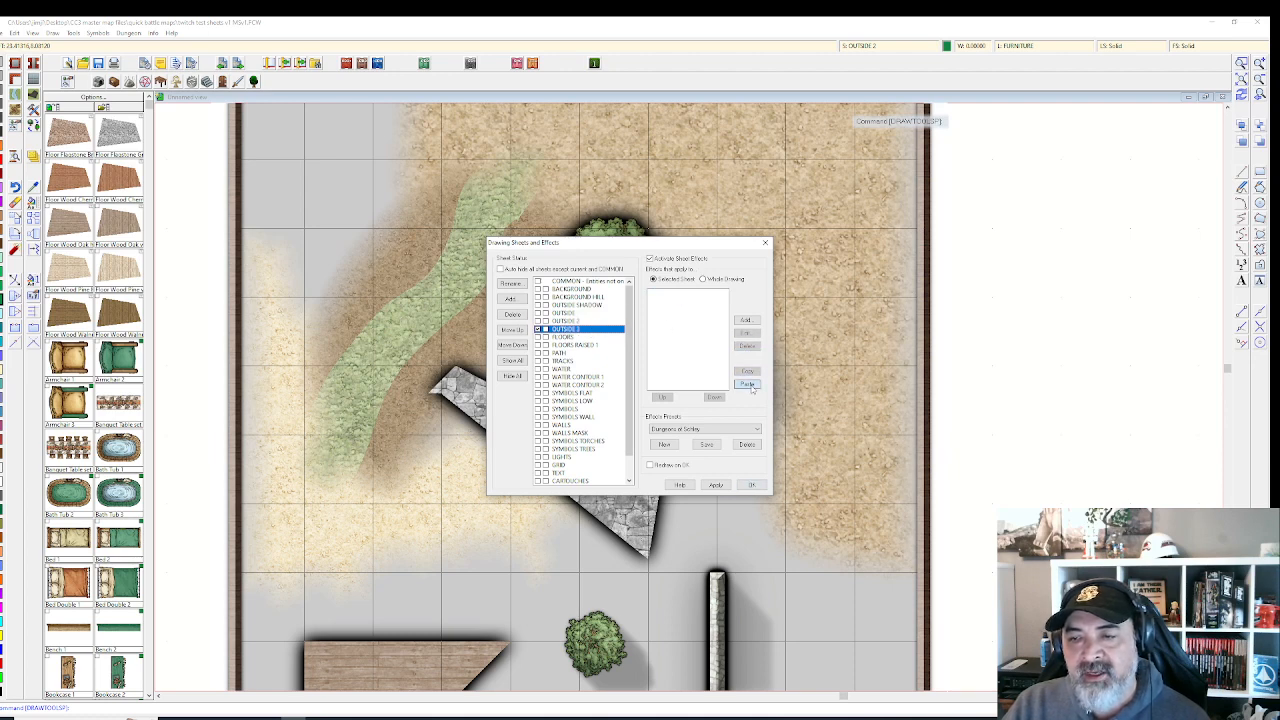
{"action": "left_click", "coordinate": [757, 485]}
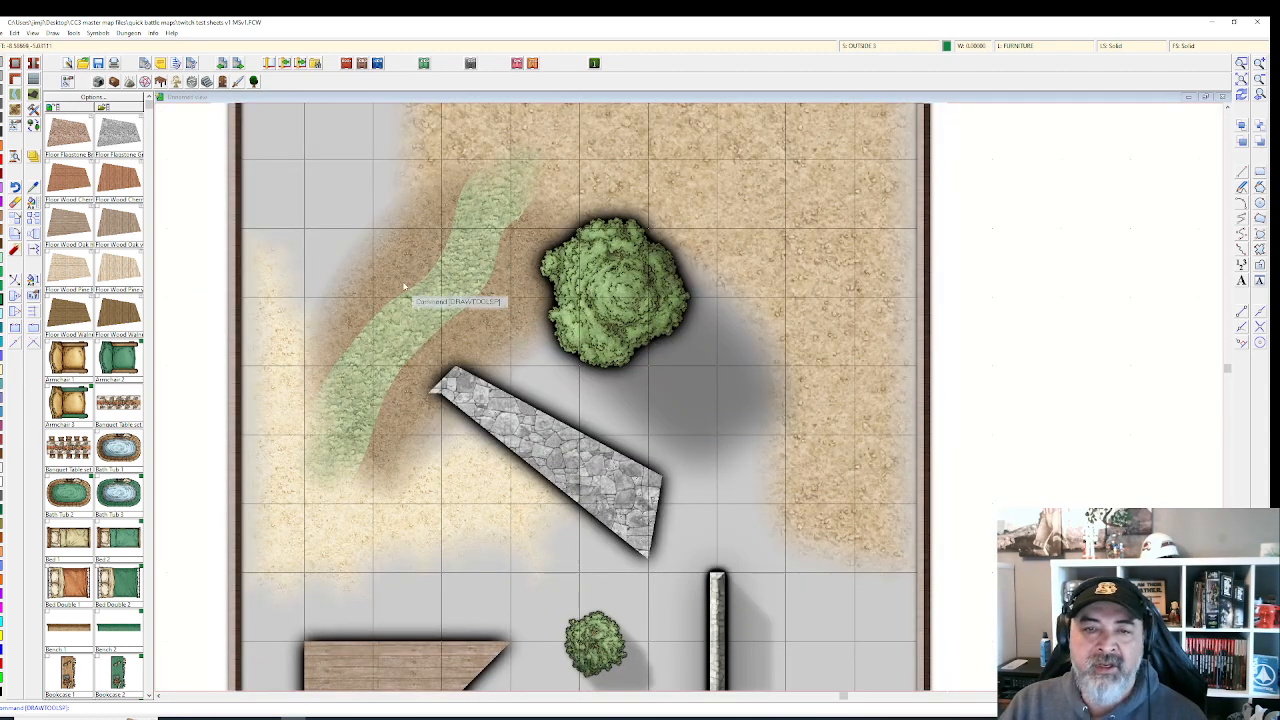
Change the green grass strip's properties to sheet OUTSIDE 3 and layer BACKGROUND (FLOOR 1).
{"action": "left_click", "coordinate": [33, 203]}
{"action": "left_click", "coordinate": [405, 302]}
{"action": "right_click", "coordinate": [373, 304]}
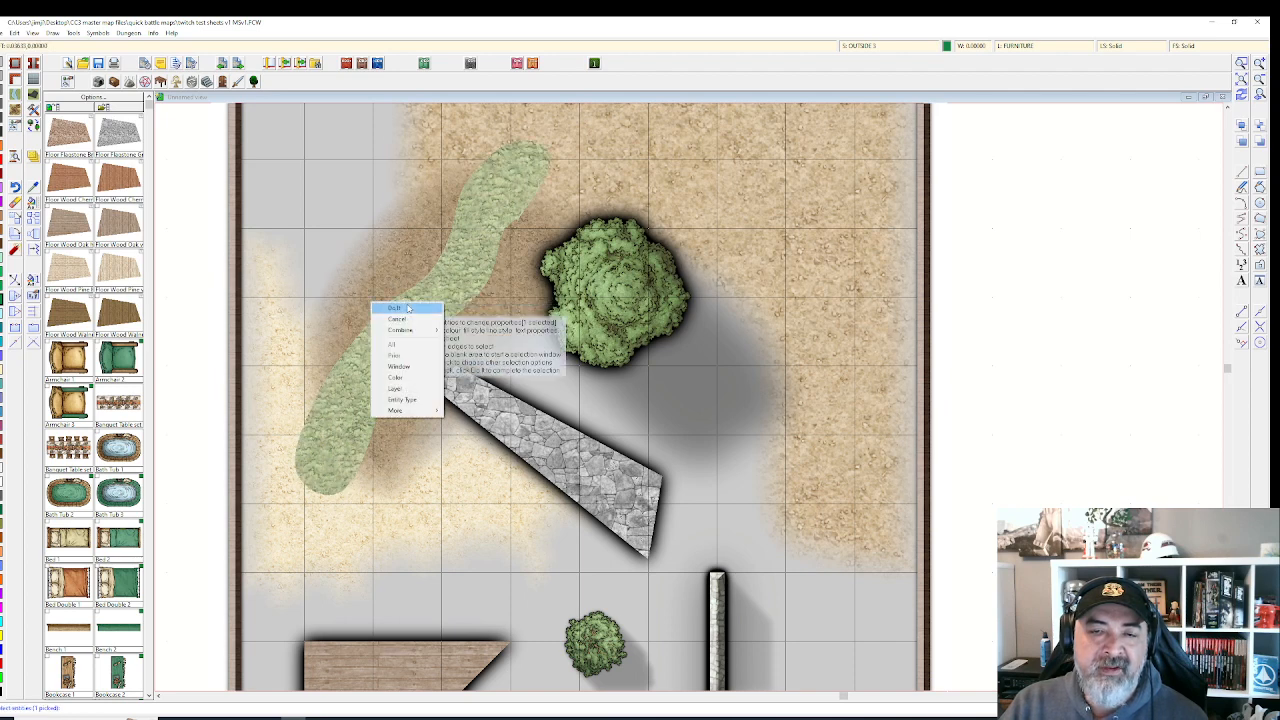
{"action": "left_click", "coordinate": [396, 308]}
{"action": "left_click", "coordinate": [573, 398]}
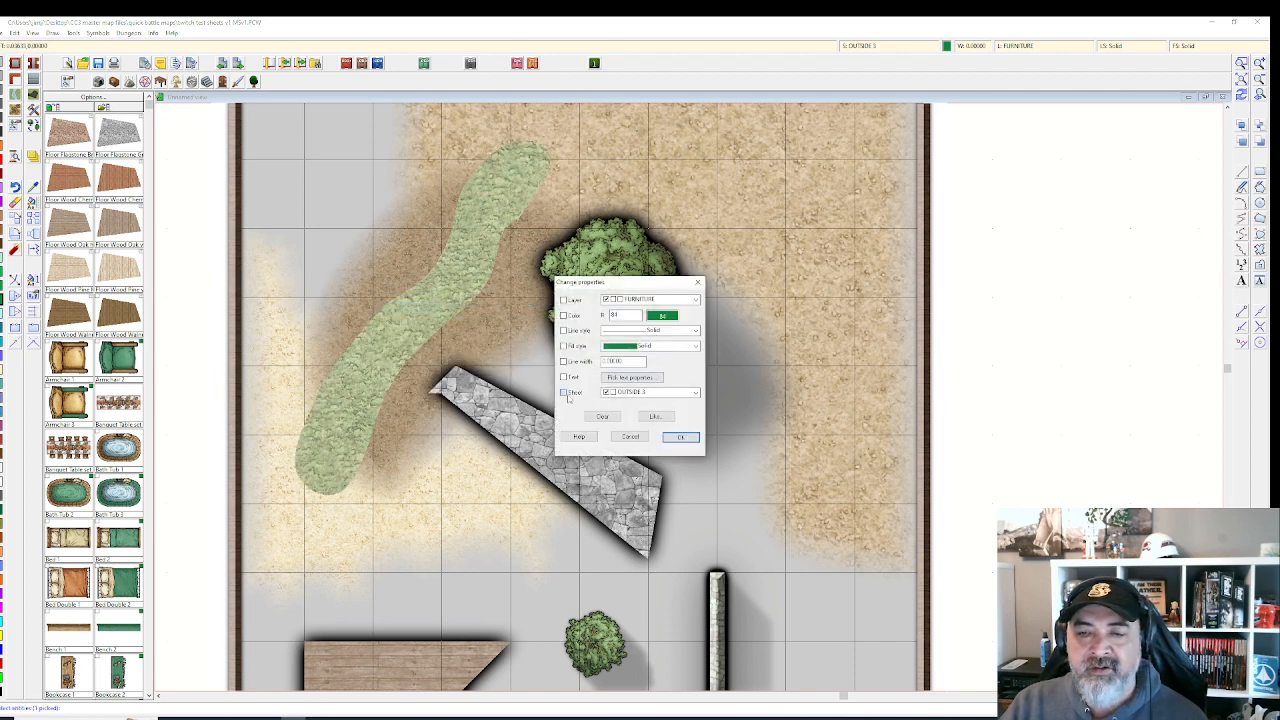
{"action": "left_click", "coordinate": [696, 300]}
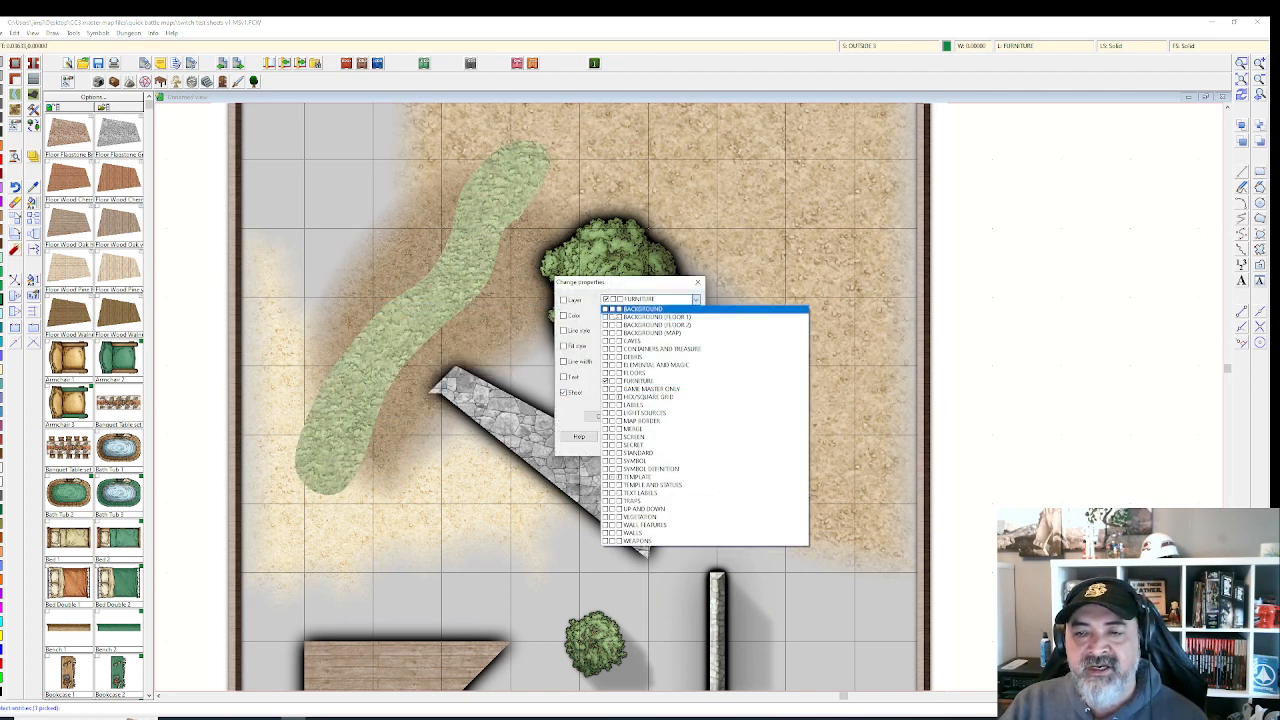
{"action": "left_click", "coordinate": [645, 309]}
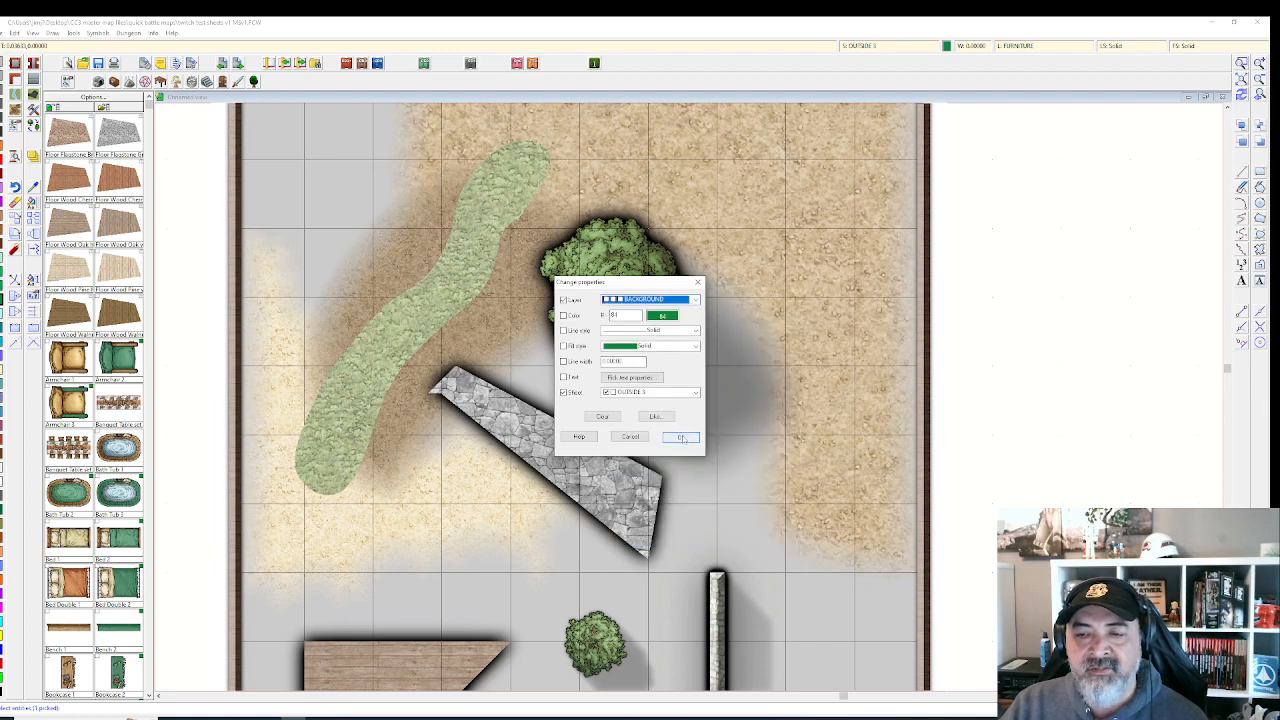
{"action": "left_click", "coordinate": [694, 300]}
{"action": "left_click", "coordinate": [687, 317]}
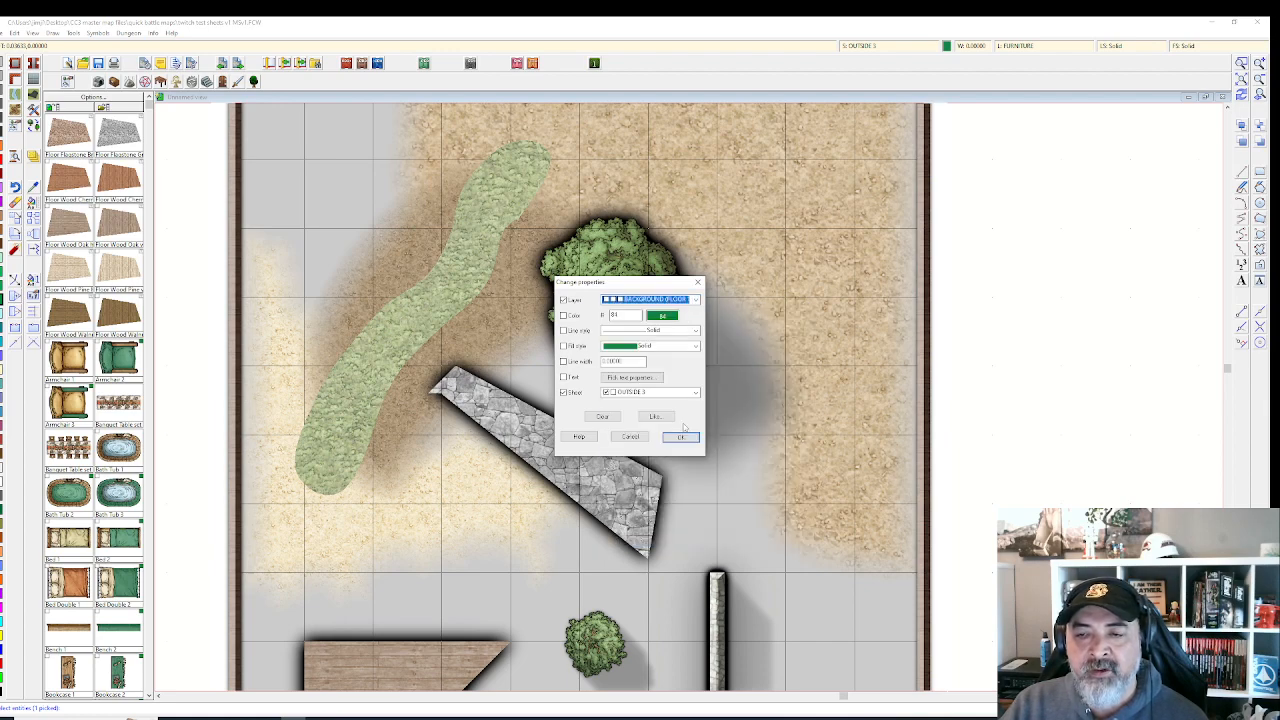
{"action": "left_click", "coordinate": [685, 436]}
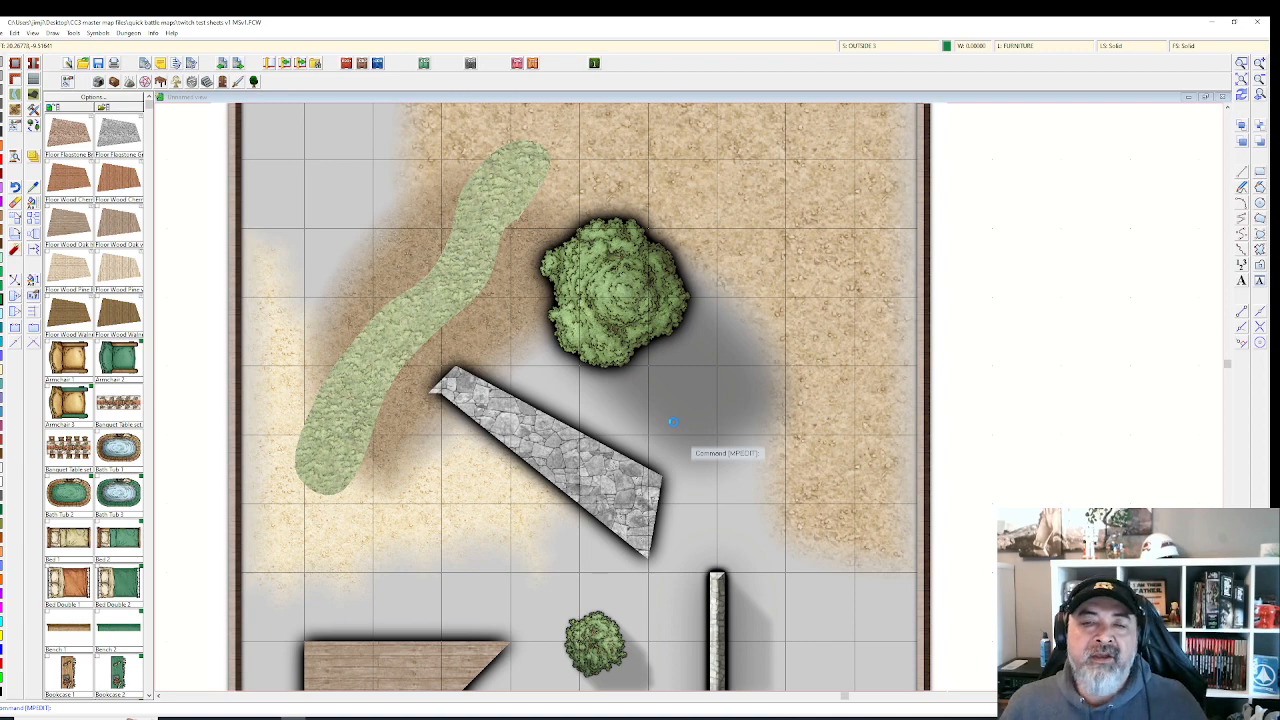
{"action": "scroll", "coordinate": [673, 422], "scroll_direction": "down", "scroll_amount": 1}
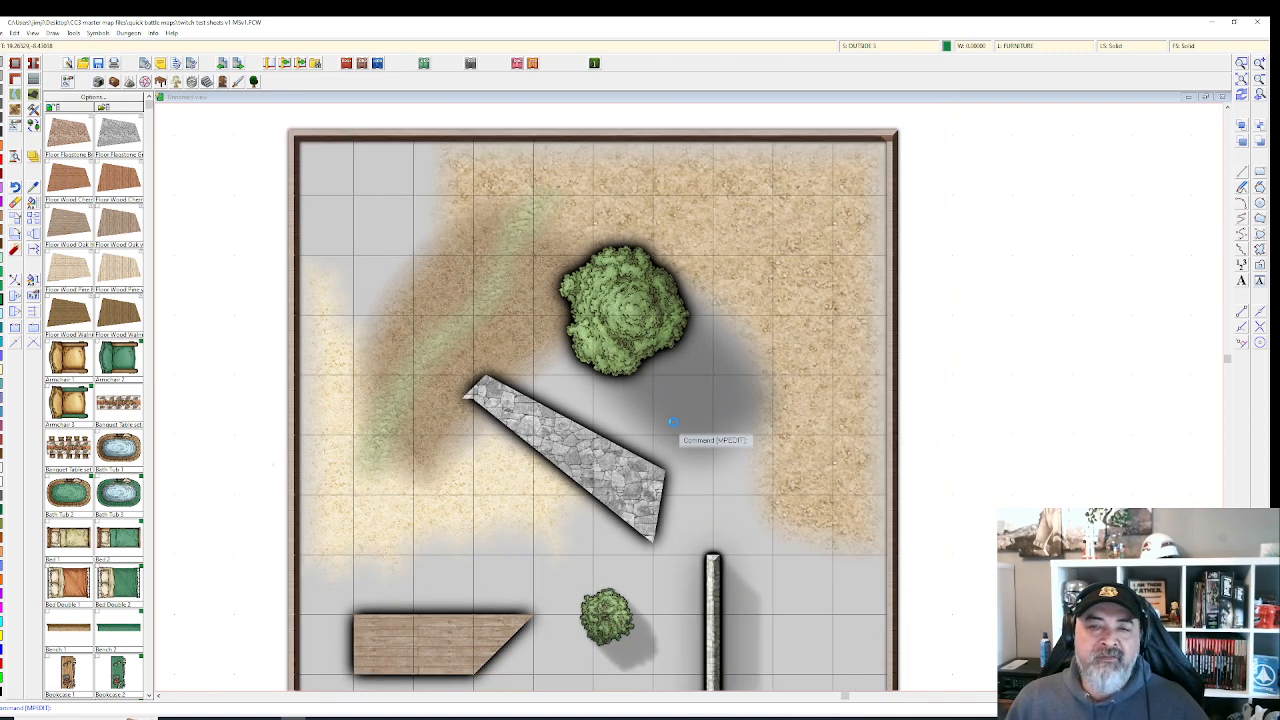
{"action": "scroll", "coordinate": [673, 422], "scroll_direction": "down", "scroll_amount": 1}
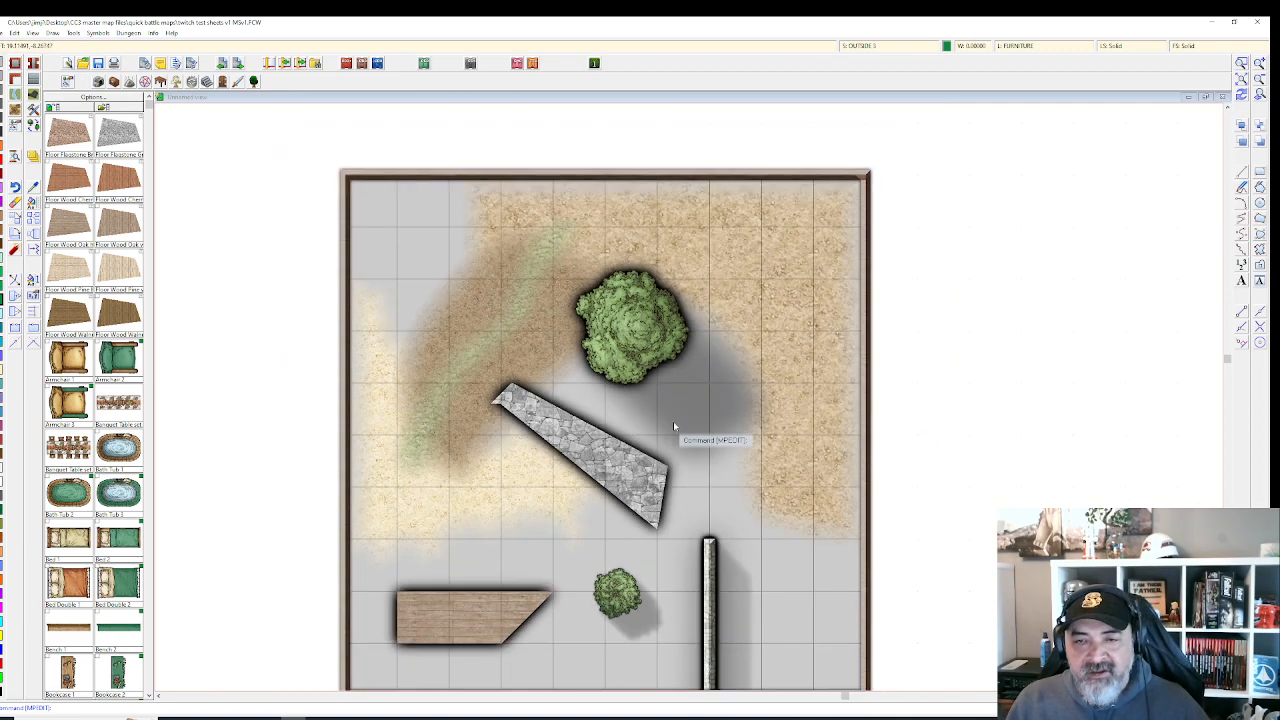